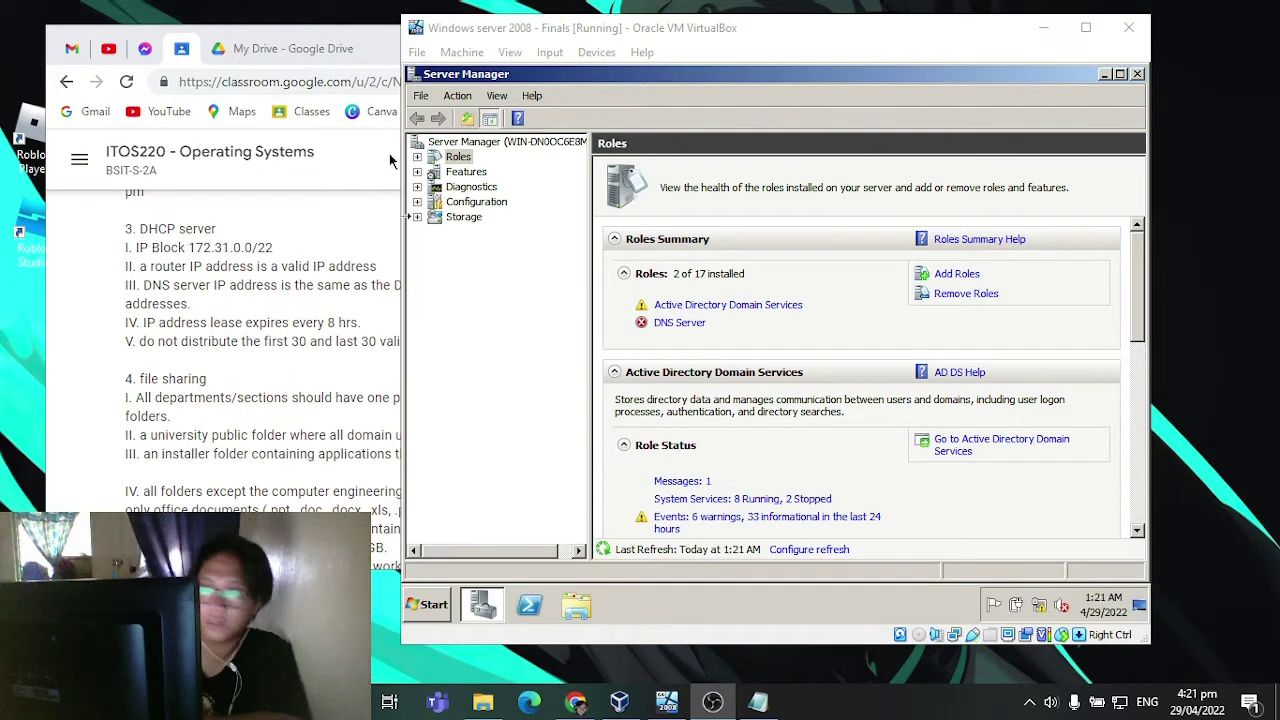
Step: Start adding a server role from Server Manager and select the DHCP Server role for installation
click(466, 295)
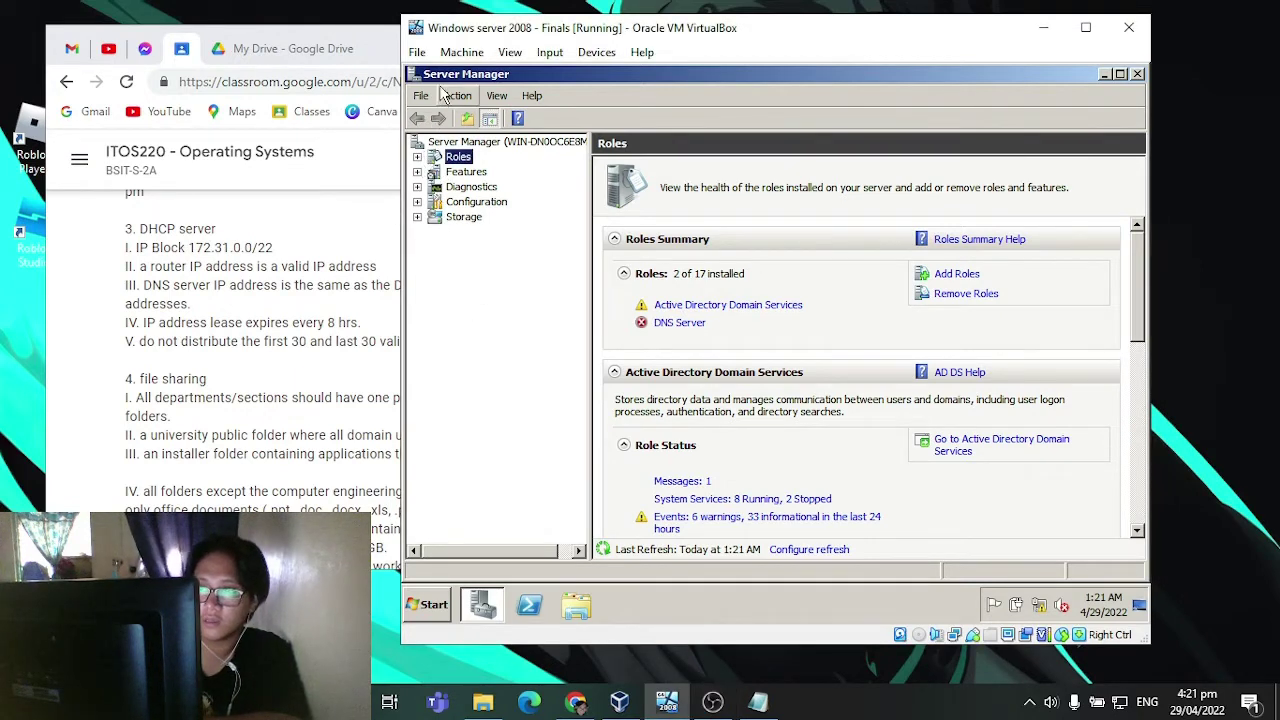
click(1104, 75)
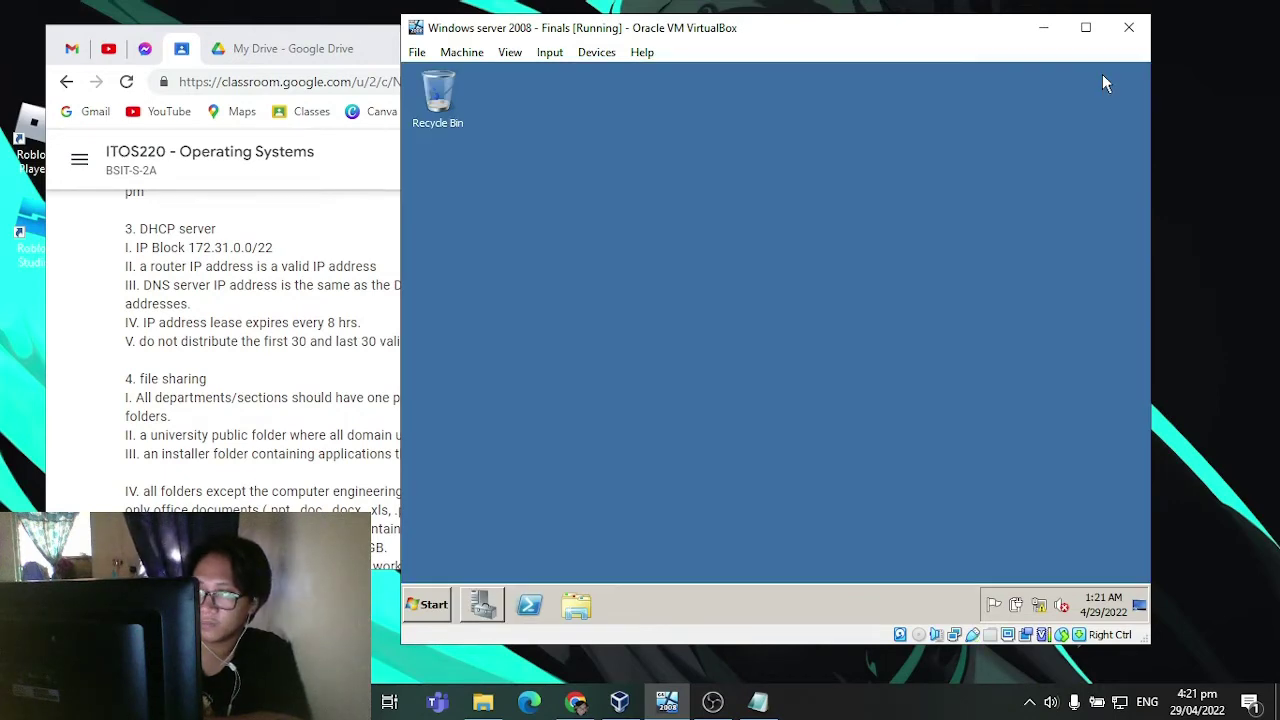
click(483, 605)
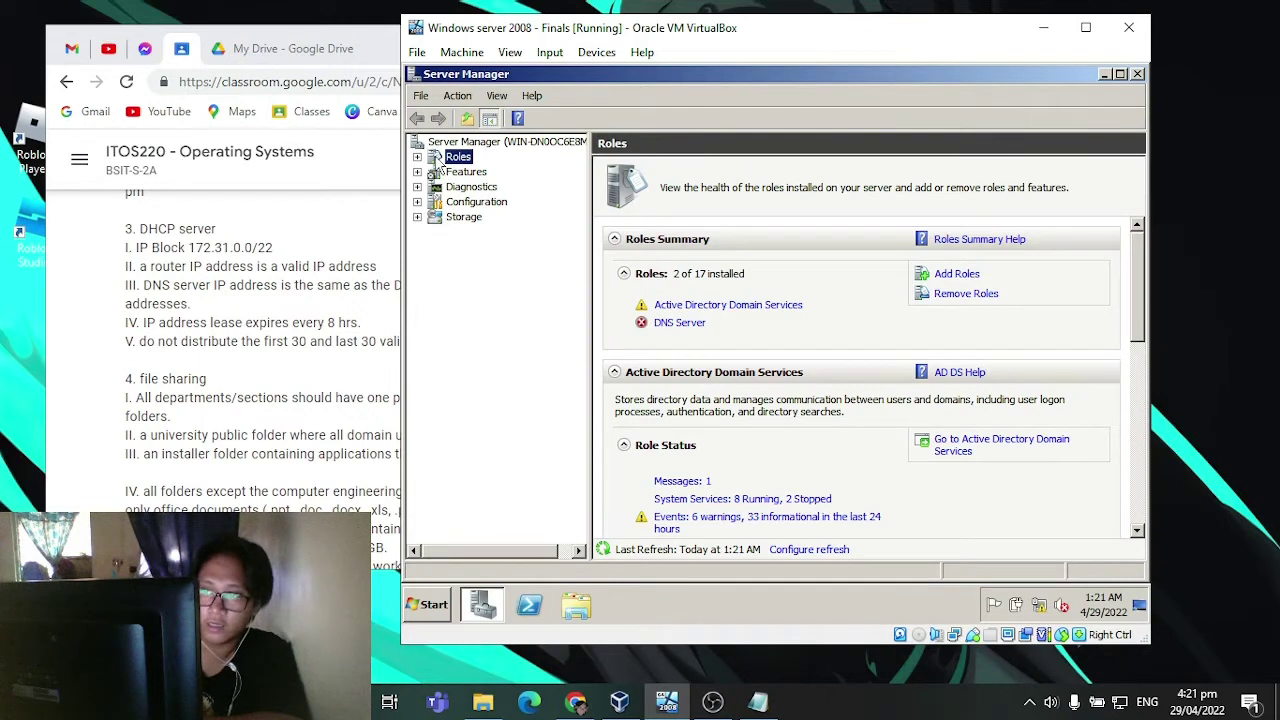
click(957, 278)
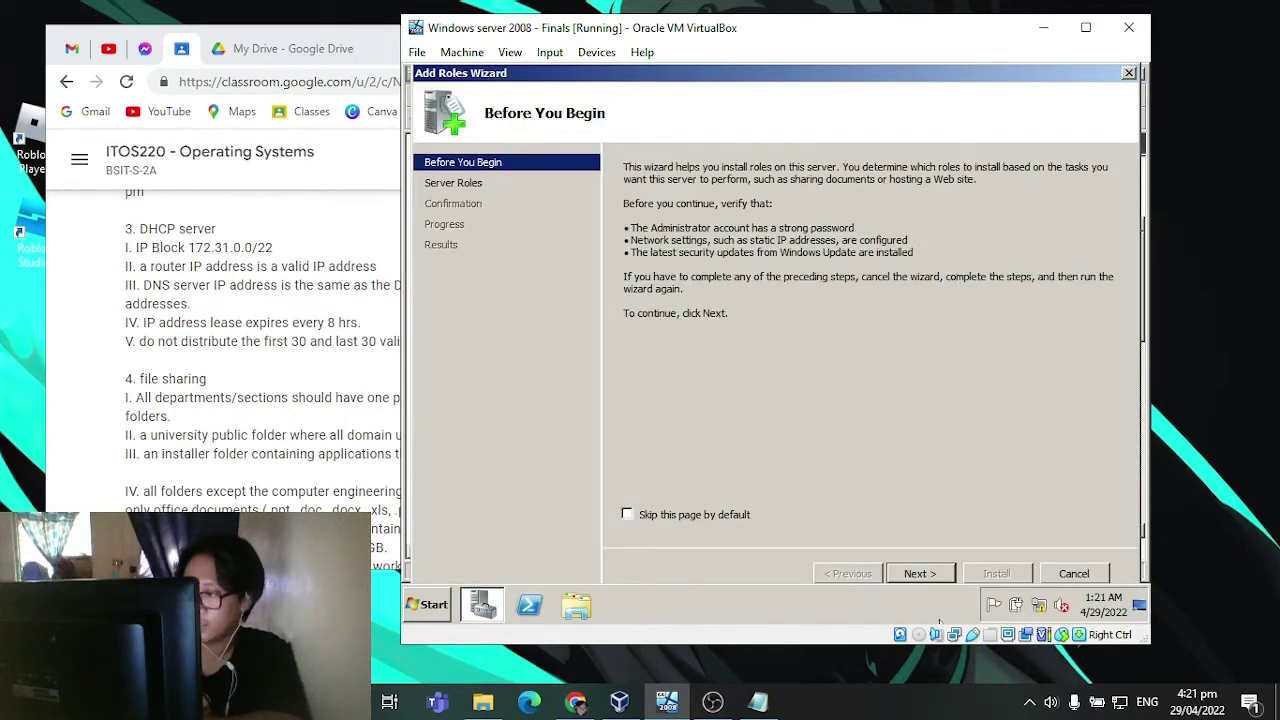
click(922, 574)
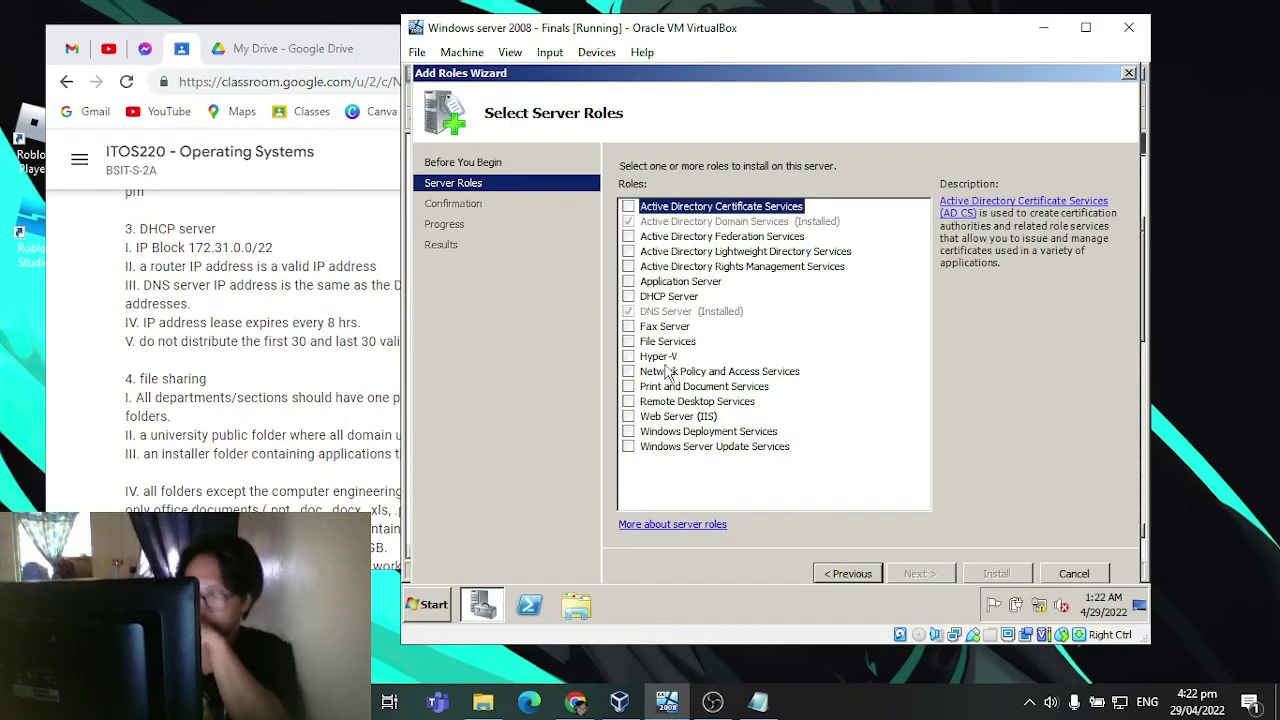
click(628, 297)
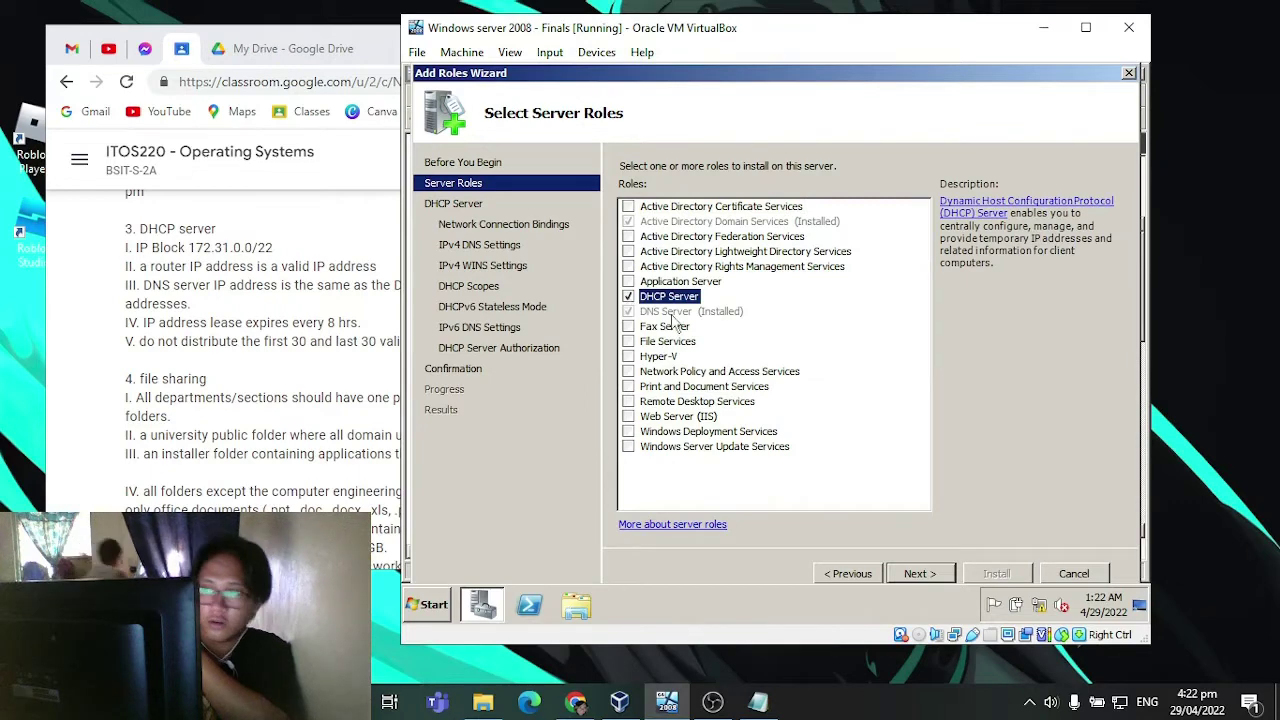
Step: Proceed past the DHCP introduction and accept 8.8.4.4 as the network connection binding for servicing clients
click(939, 578)
click(939, 575)
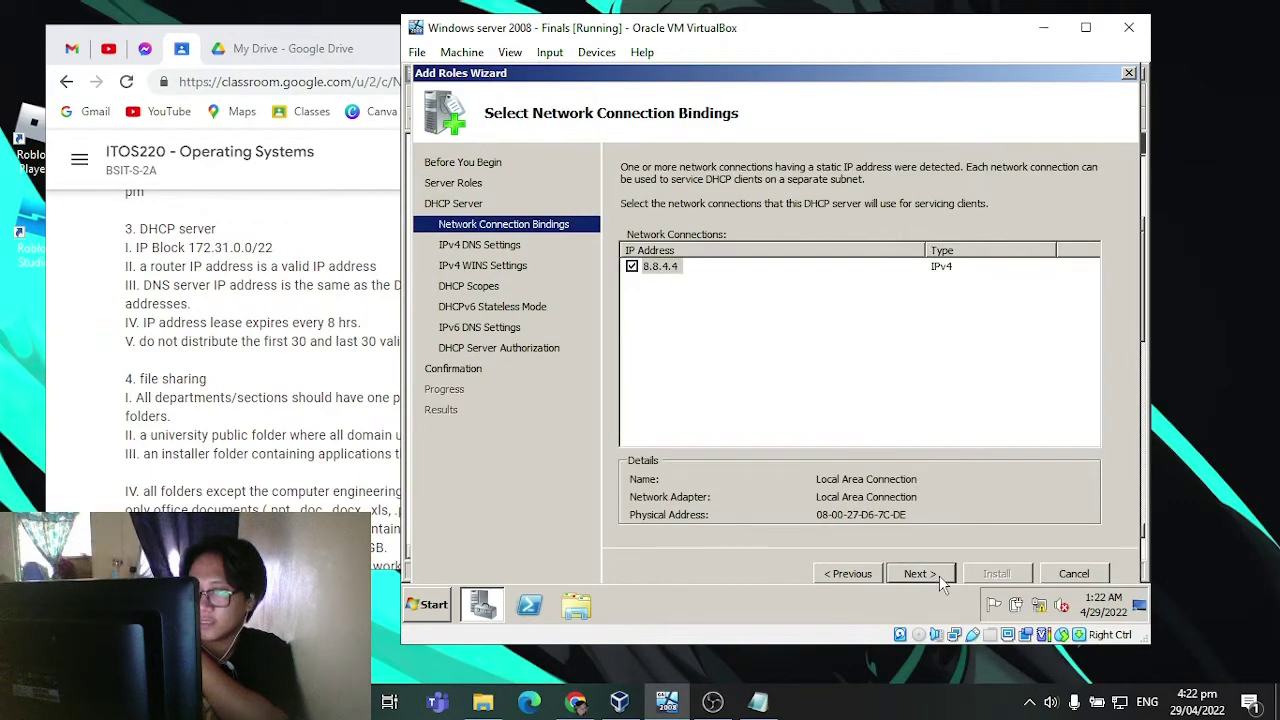
click(939, 575)
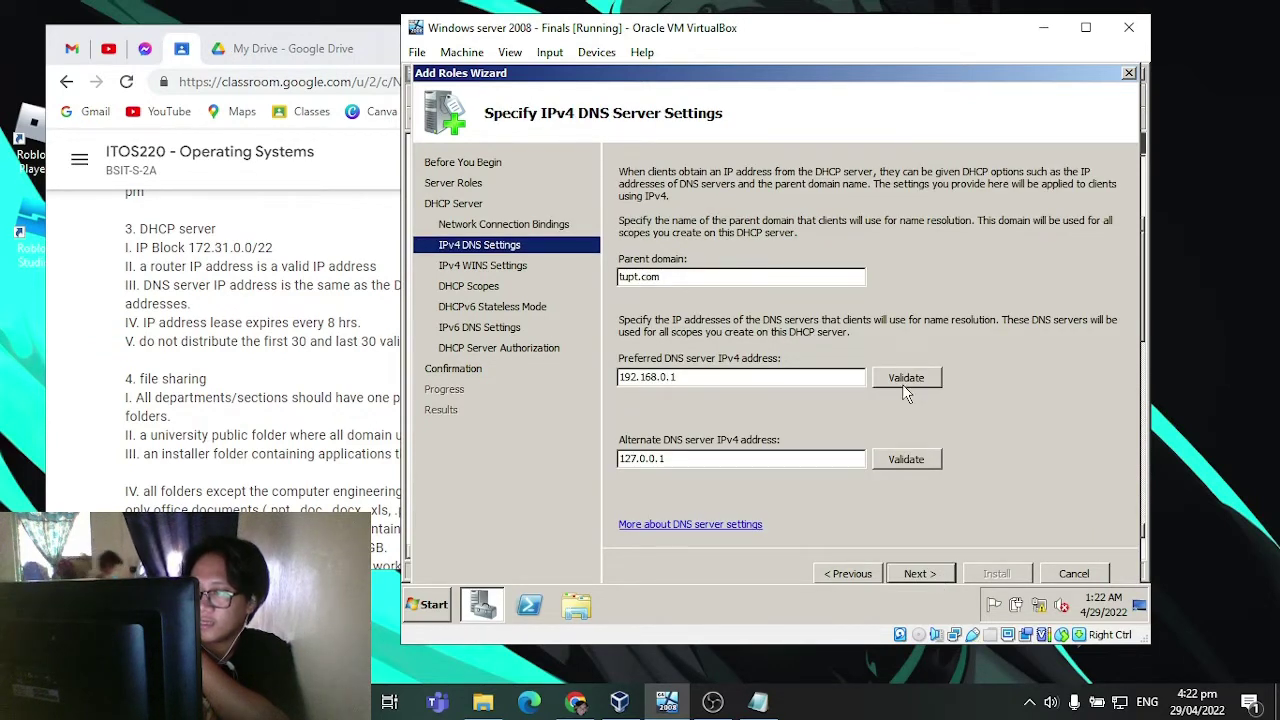
click(251, 370)
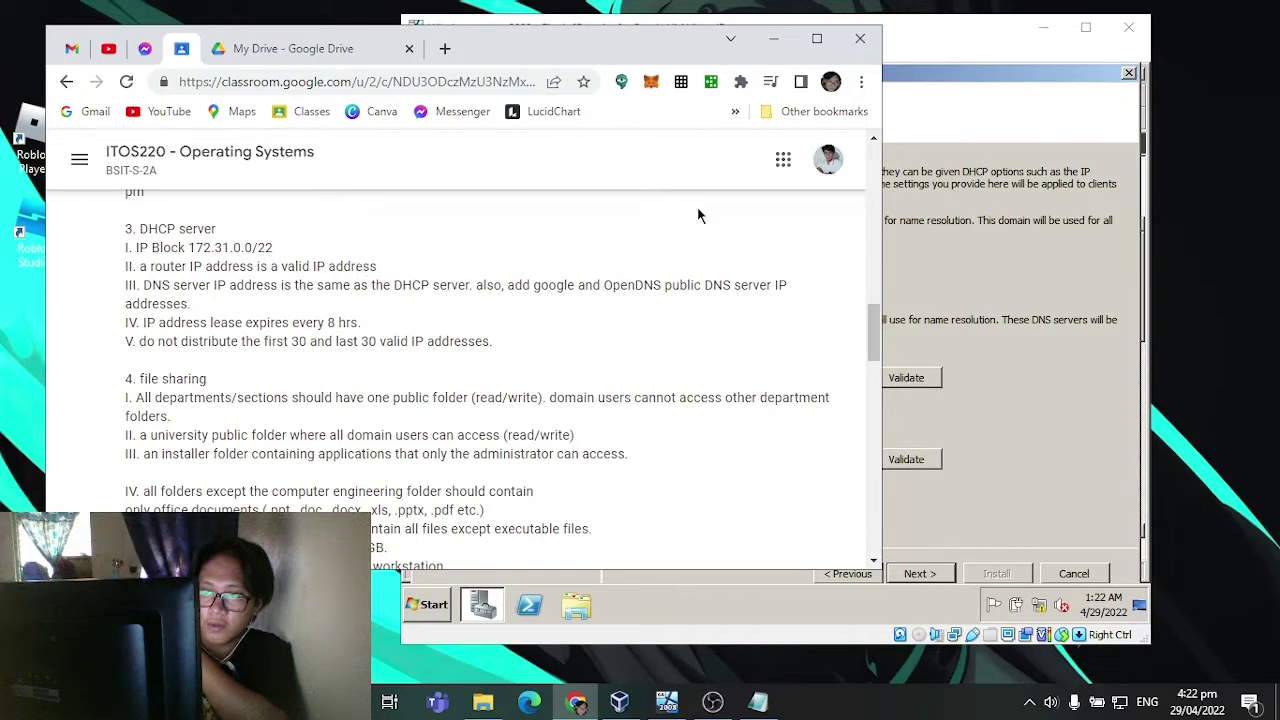
click(619, 703)
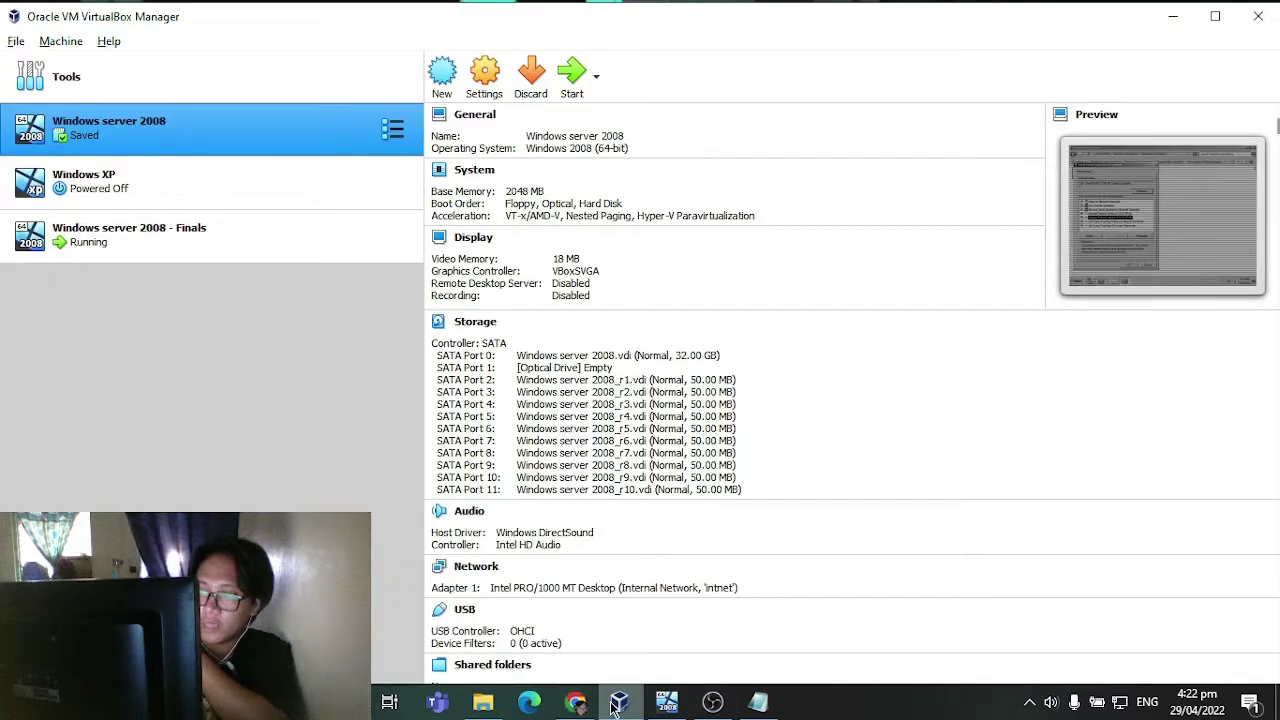
click(617, 703)
click(667, 703)
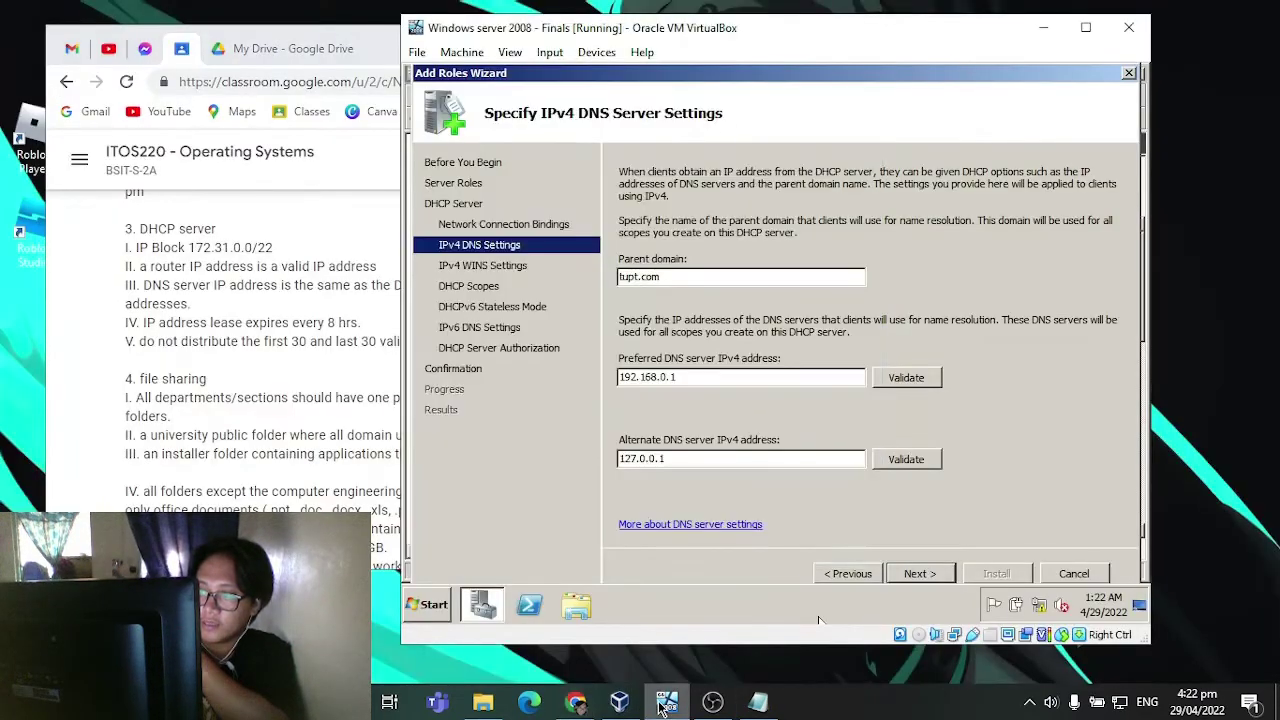
Step: Validate the preferred and alternate DNS server IPv4 addresses and accept the IPv4 DNS settings
click(897, 382)
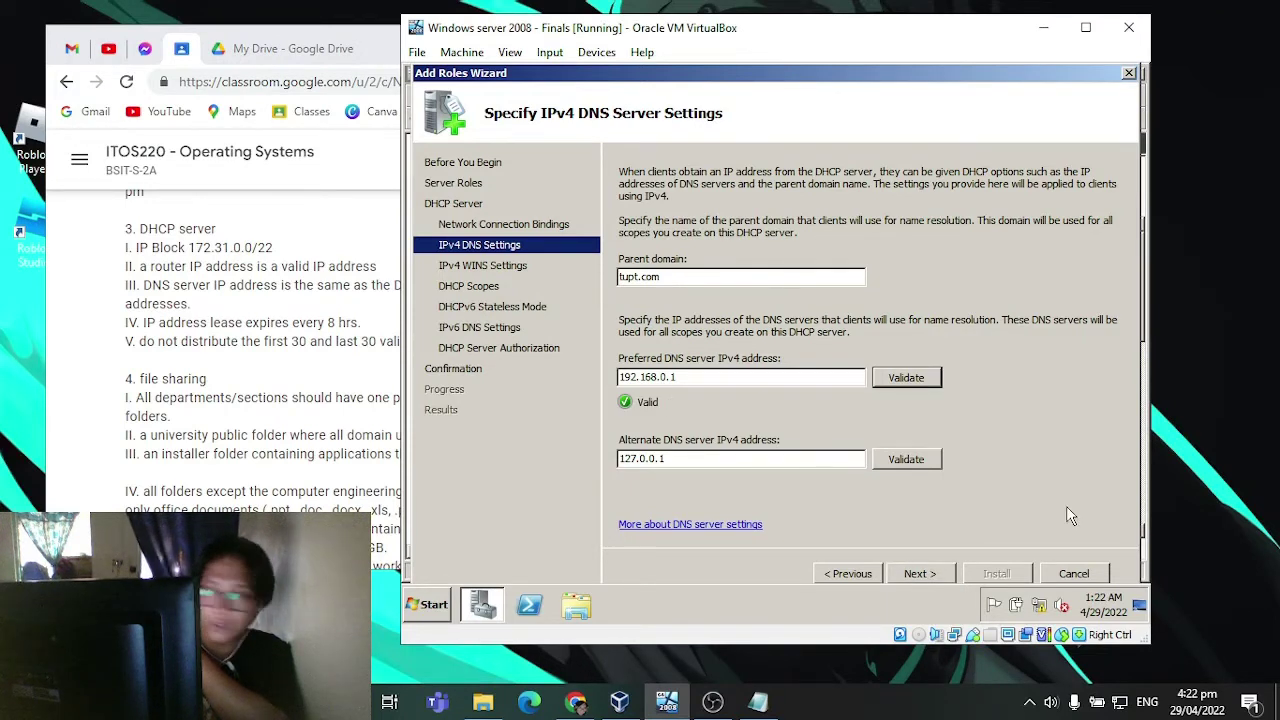
click(916, 464)
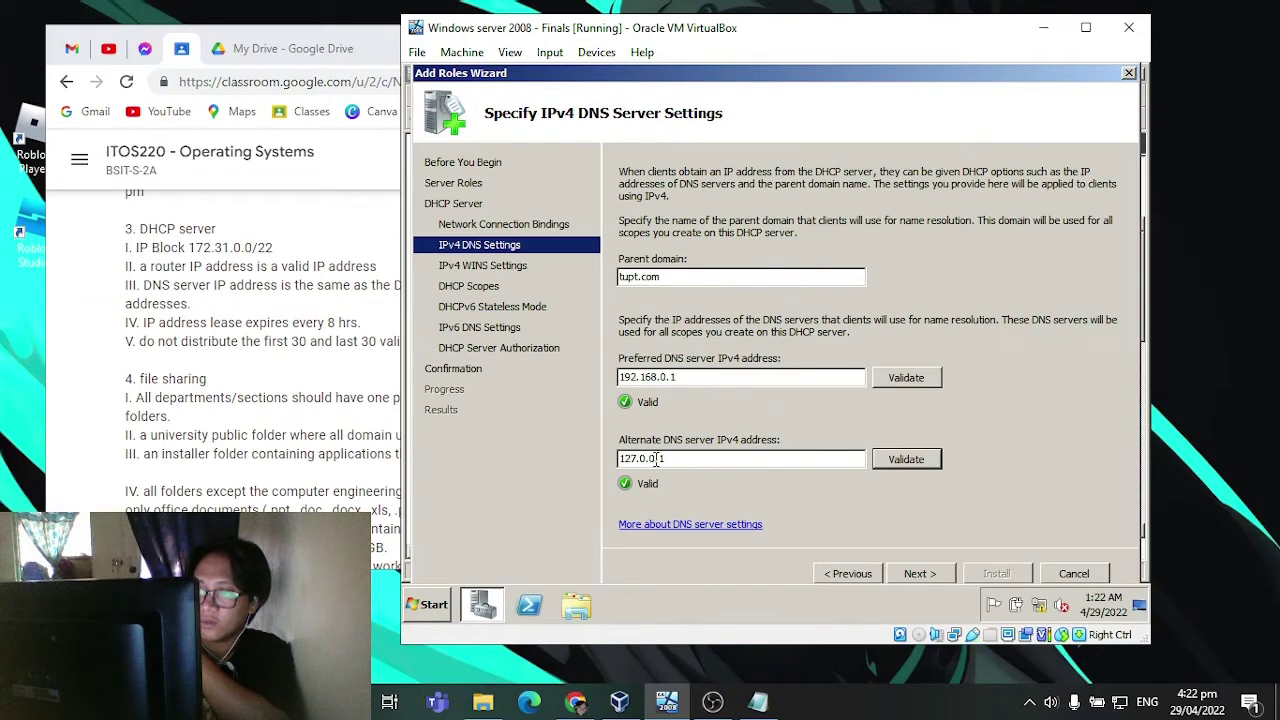
click(930, 574)
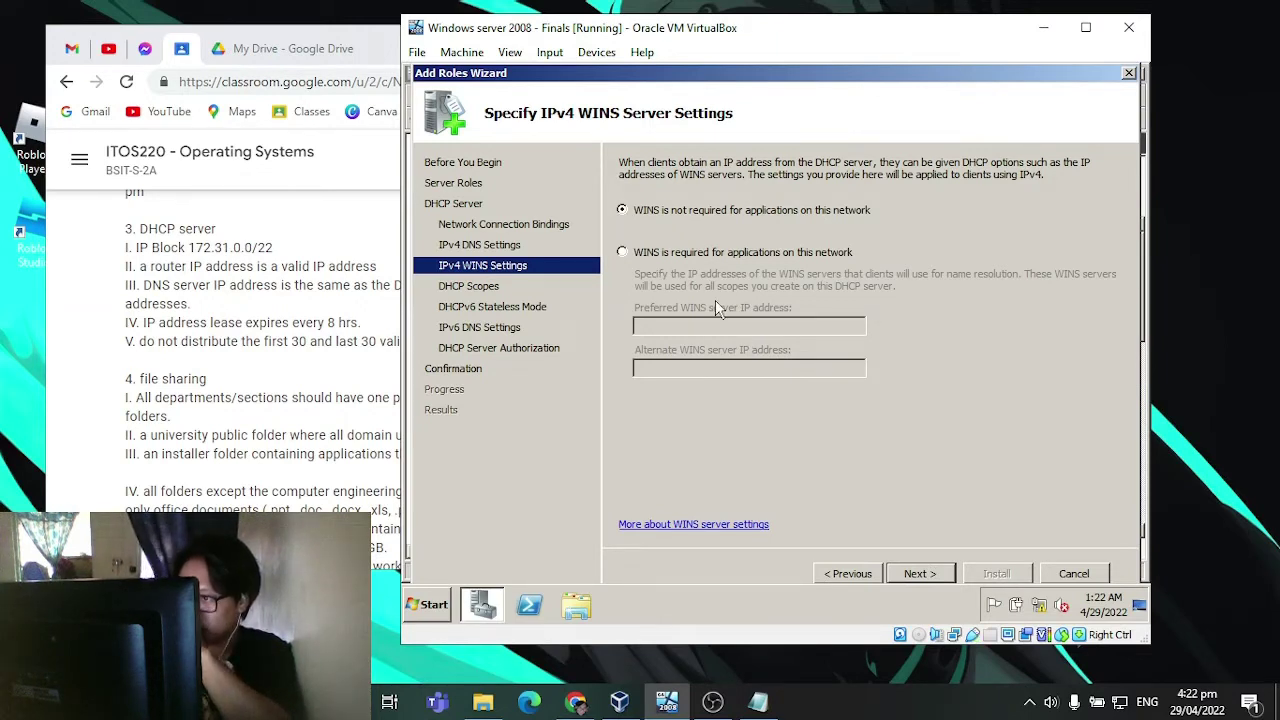
Step: Make WINS required for applications on the network, with 172.31.0.0 as the preferred WINS server IP address
click(623, 253)
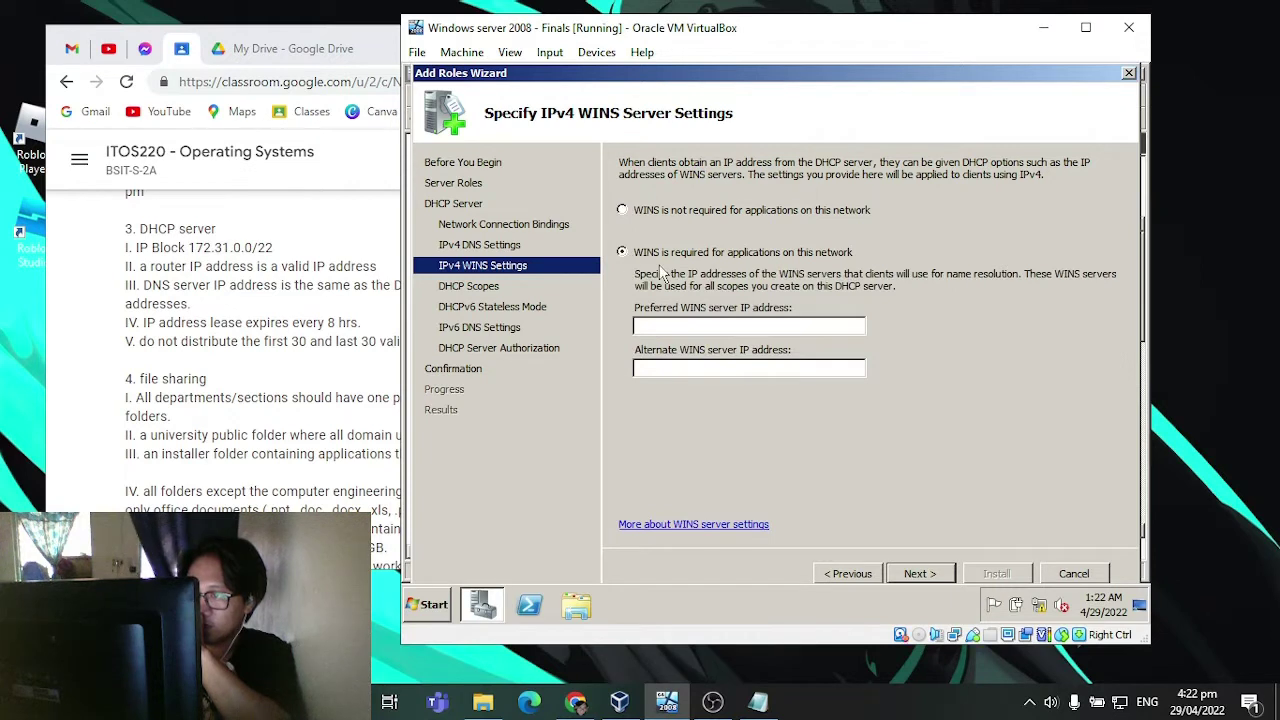
click(693, 327)
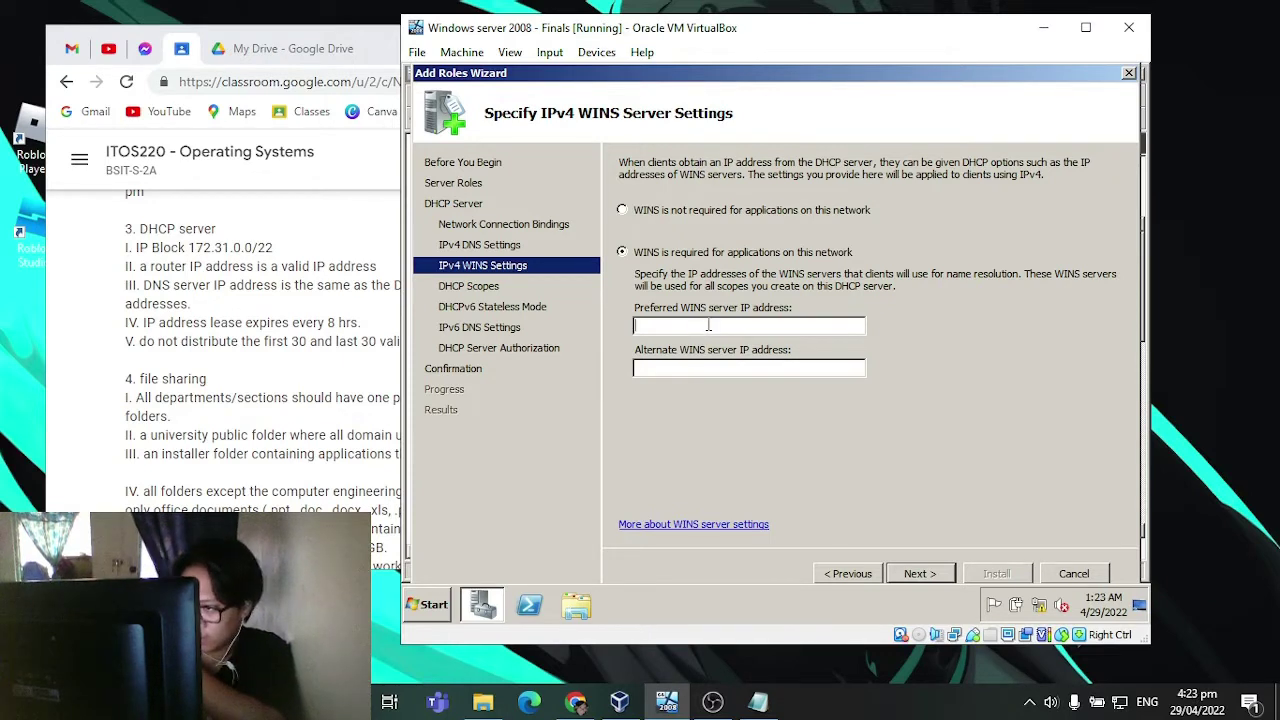
text(172)
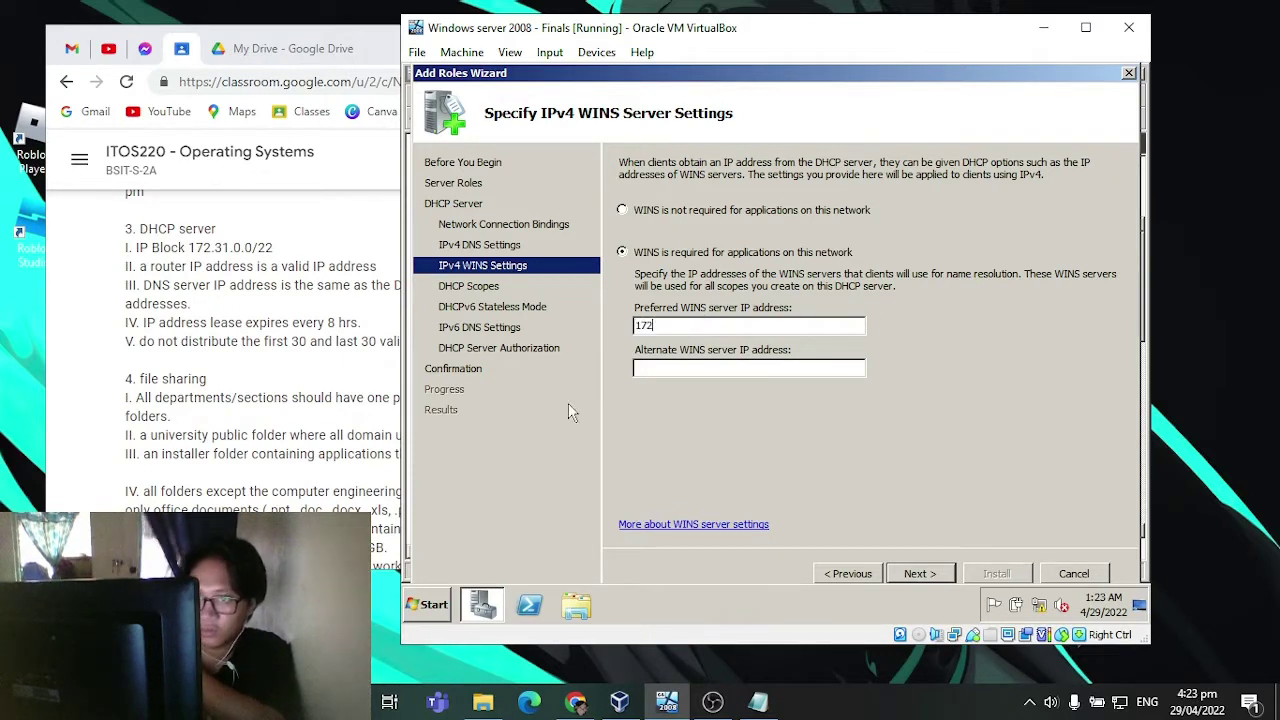
drag(118, 249, 300, 253)
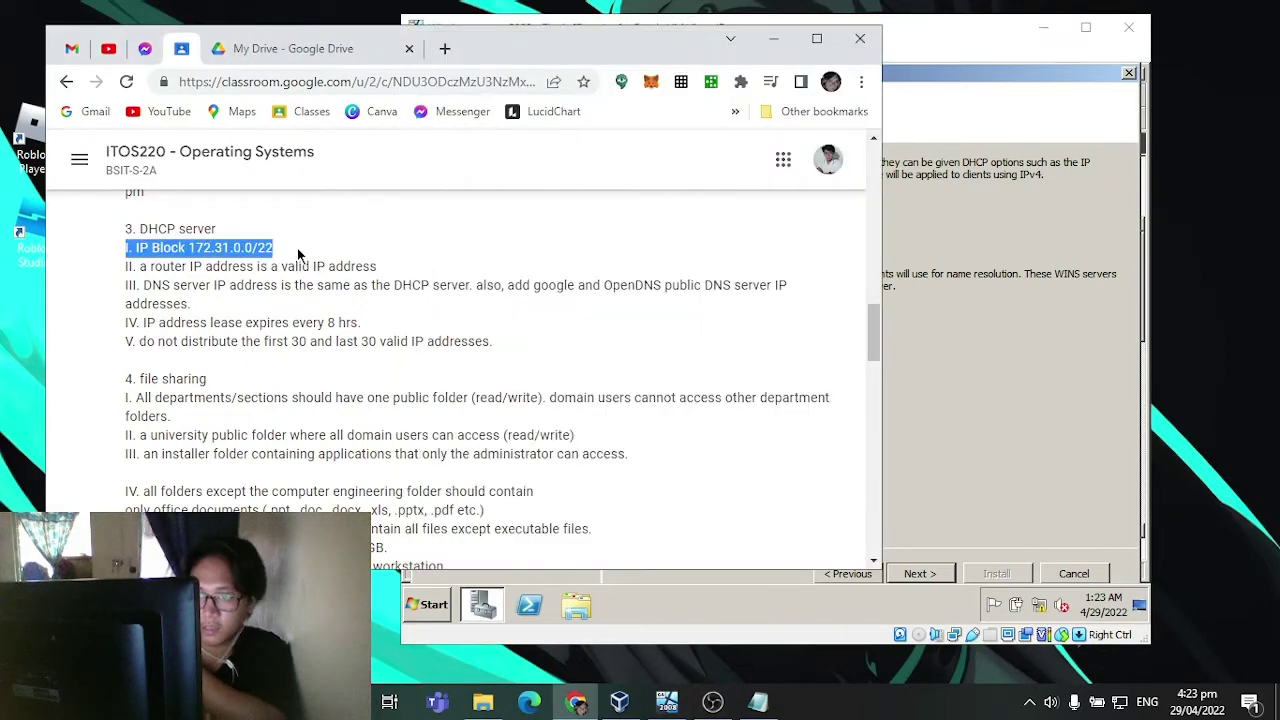
key(alt+Tab)
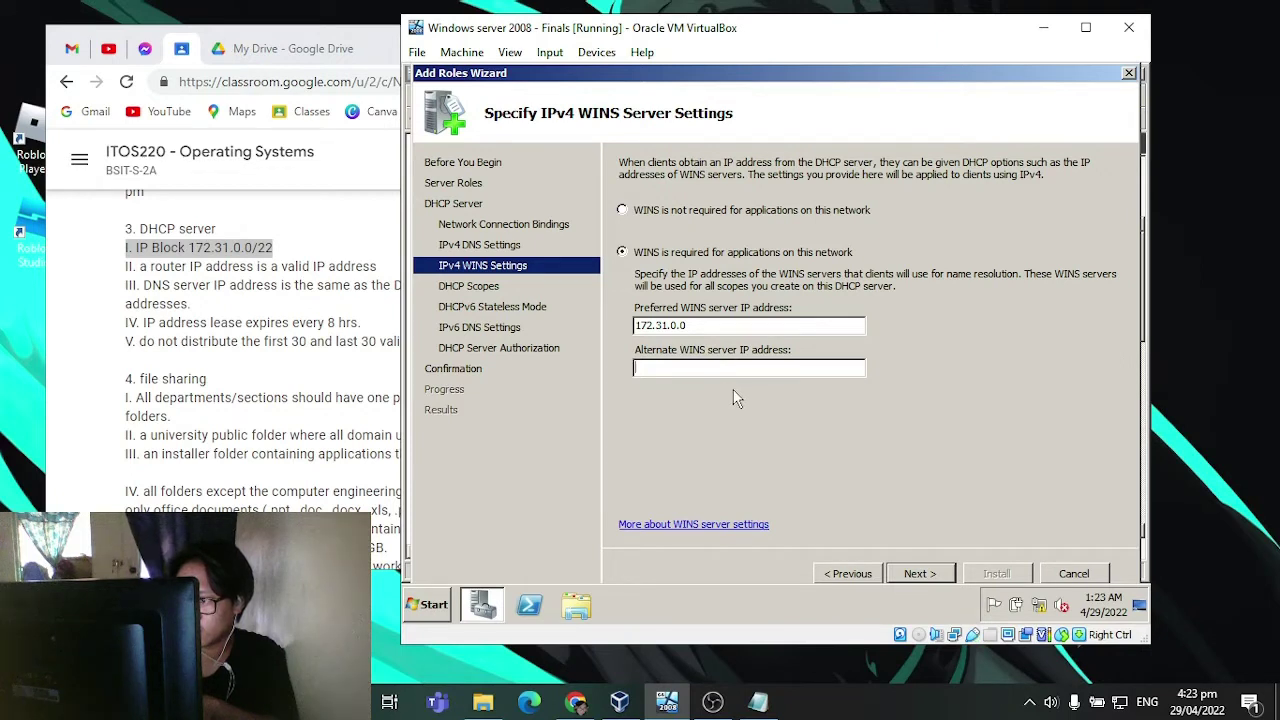
click(922, 576)
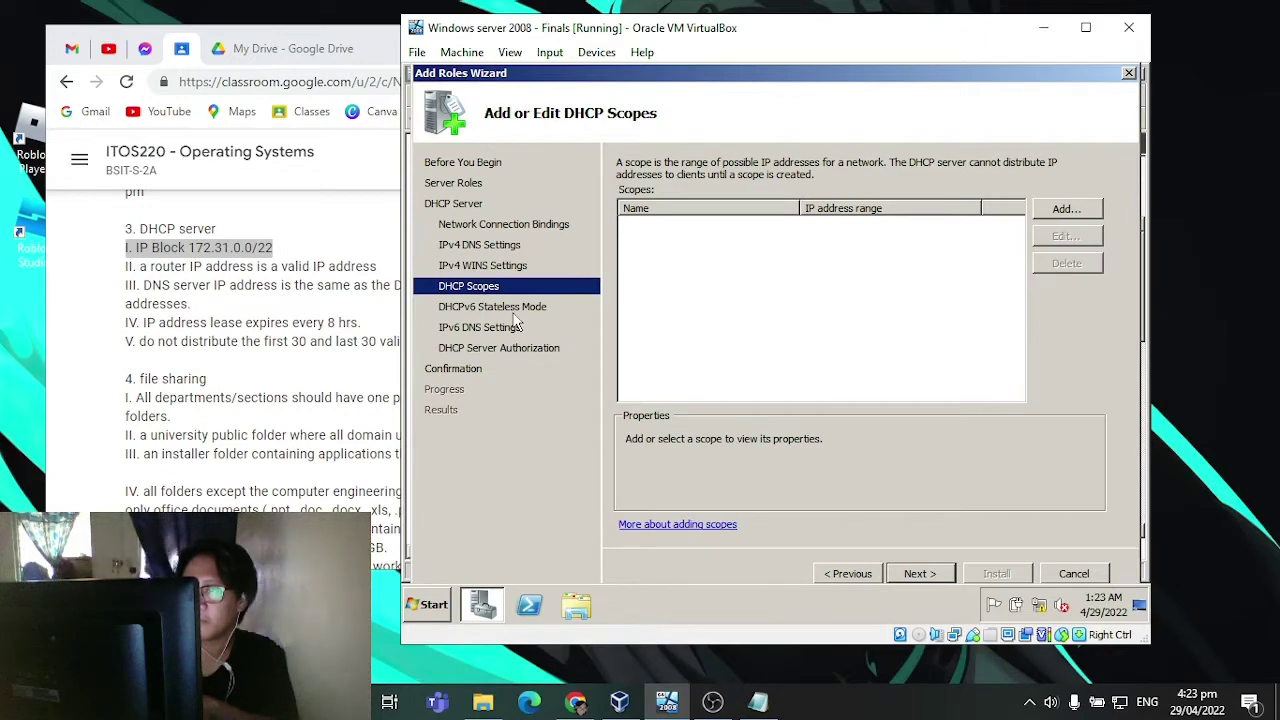
key(Return)
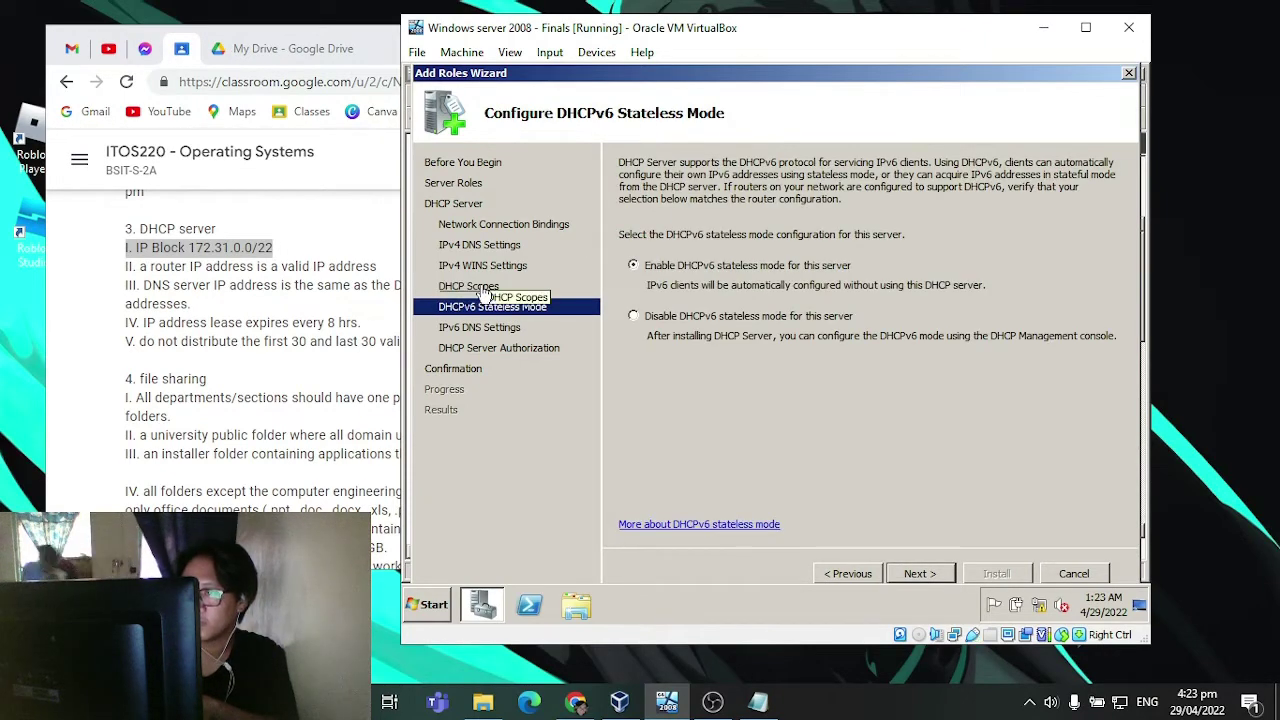
click(483, 290)
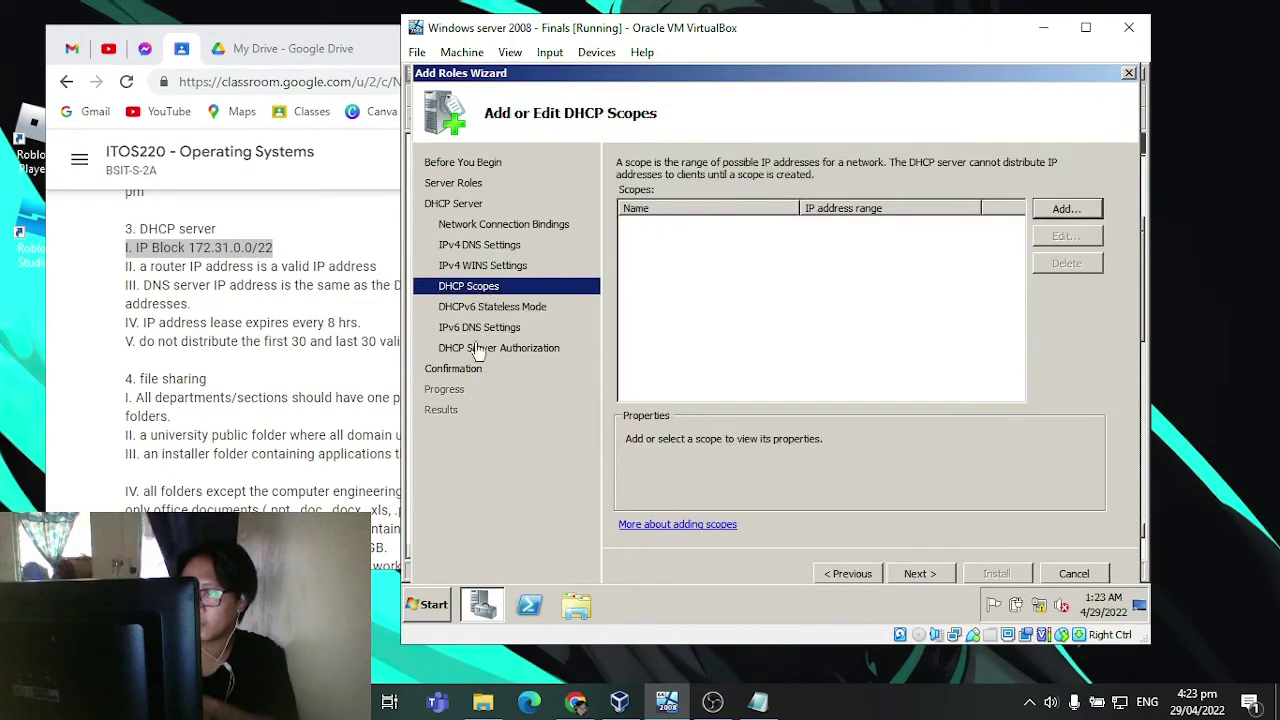
click(476, 330)
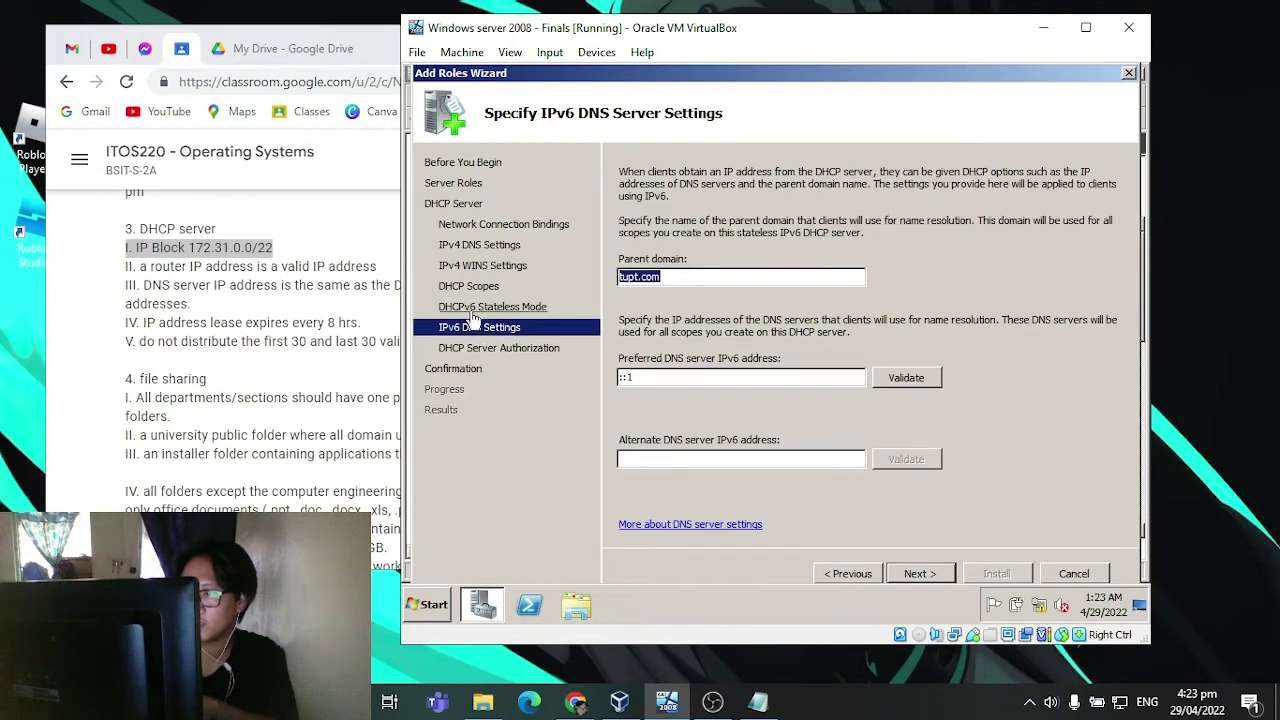
click(470, 288)
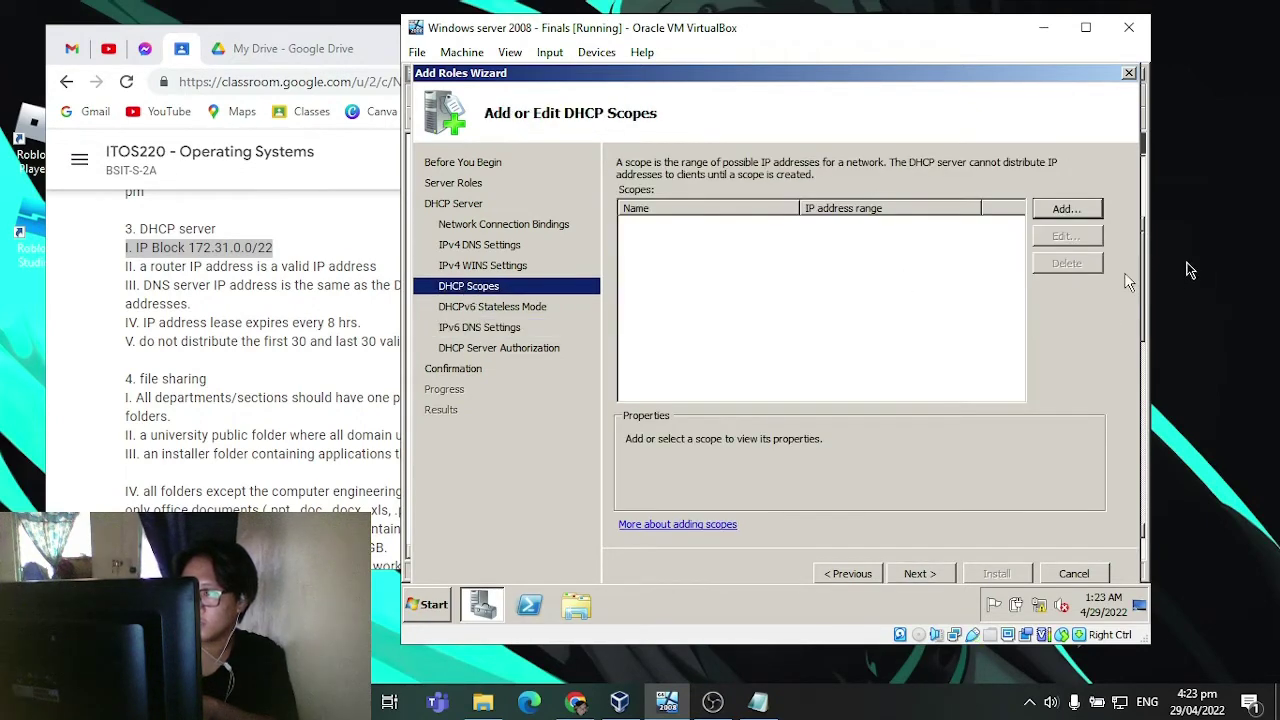
Step: Keep DHCPv6 stateless mode enabled without adding a scope, and validate the preferred DNS server IPv6 address
click(940, 573)
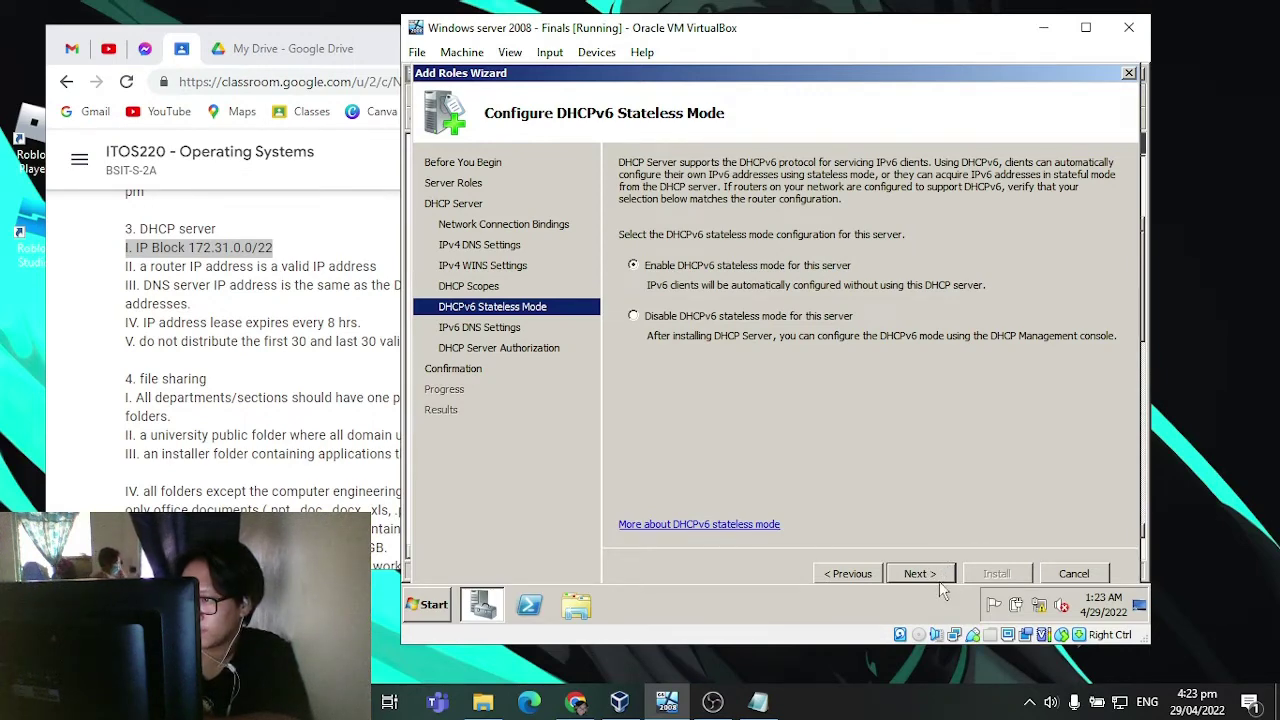
click(936, 578)
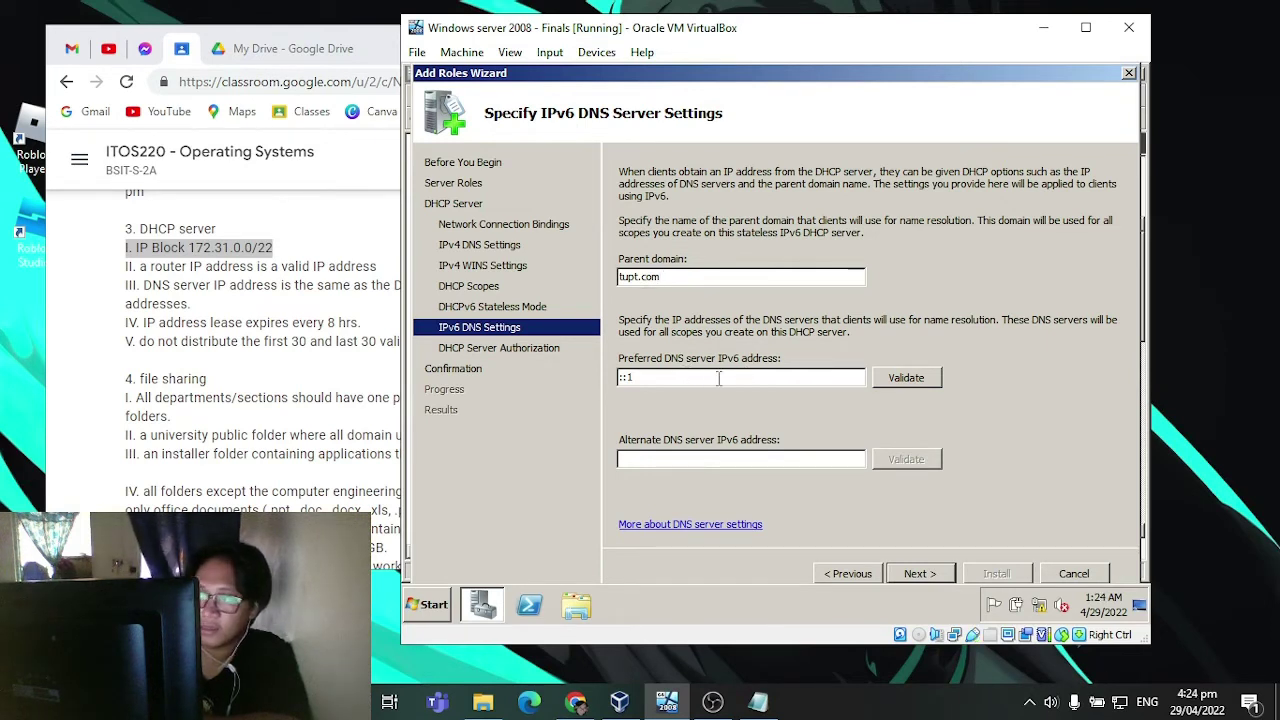
click(916, 380)
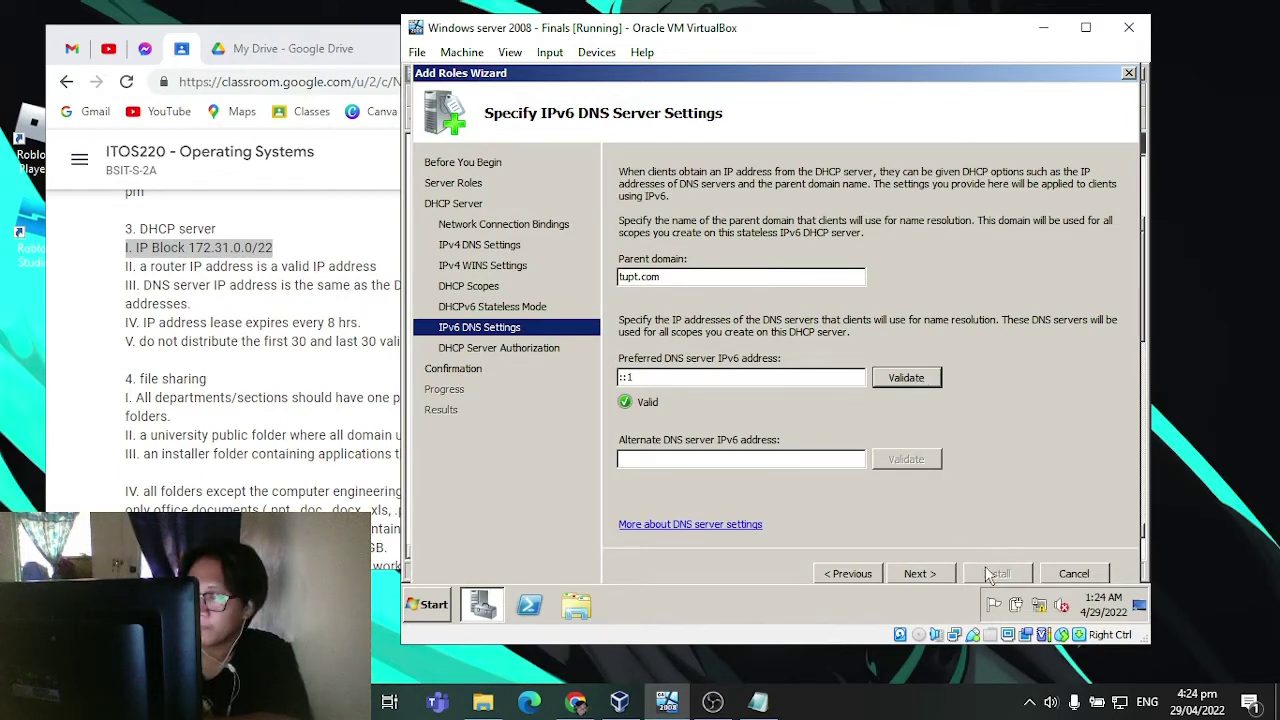
click(932, 576)
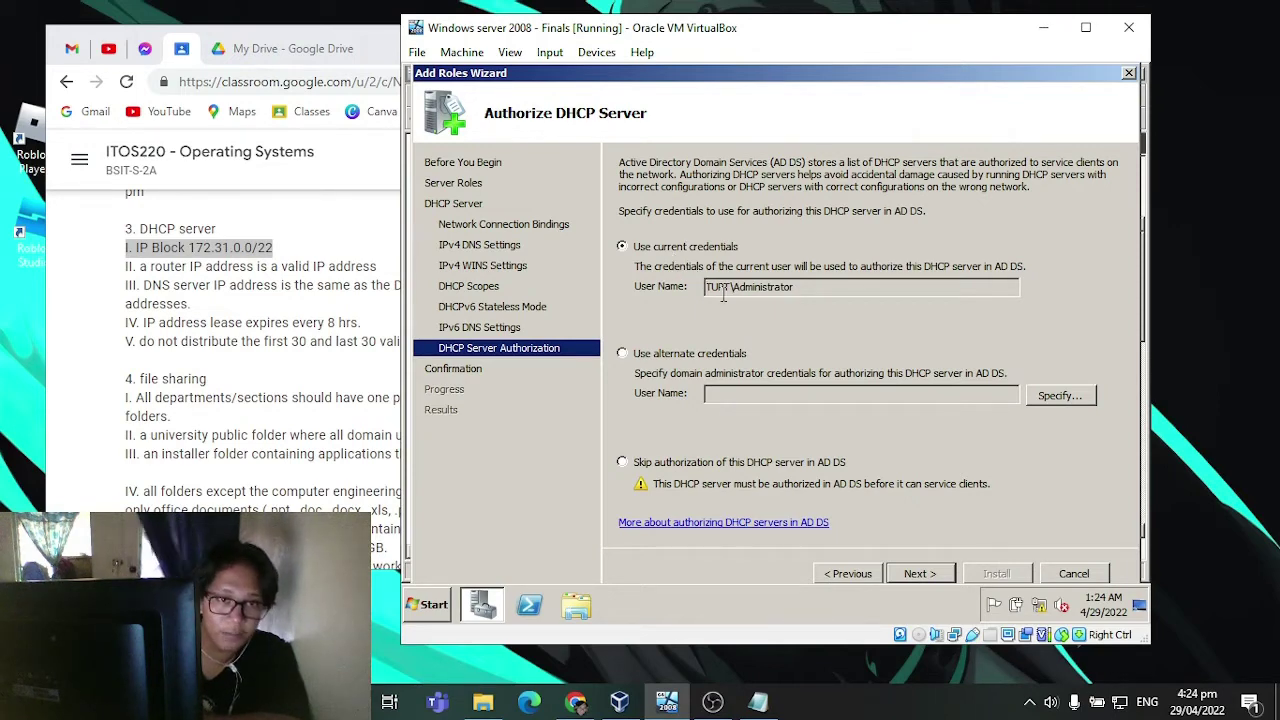
Step: Authorize the DHCP server with the current credentials, and install the role through to closing the wizard
click(919, 573)
click(997, 574)
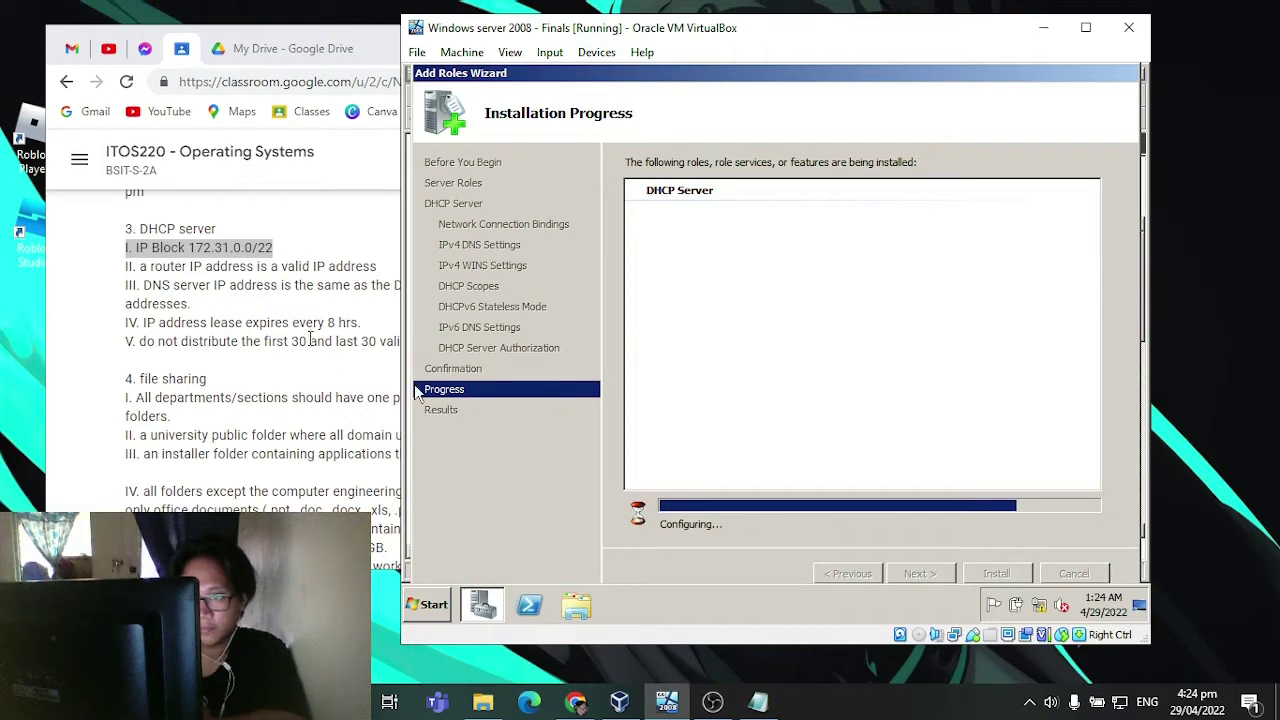
click(258, 240)
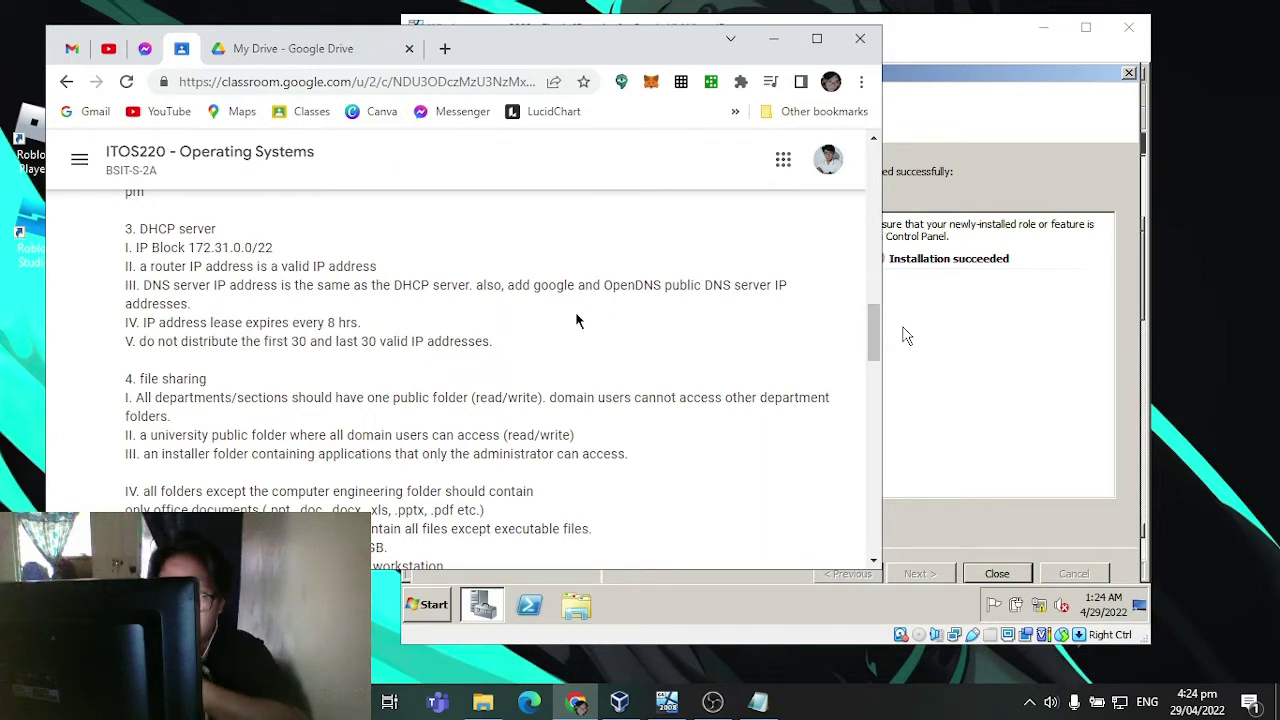
click(1058, 422)
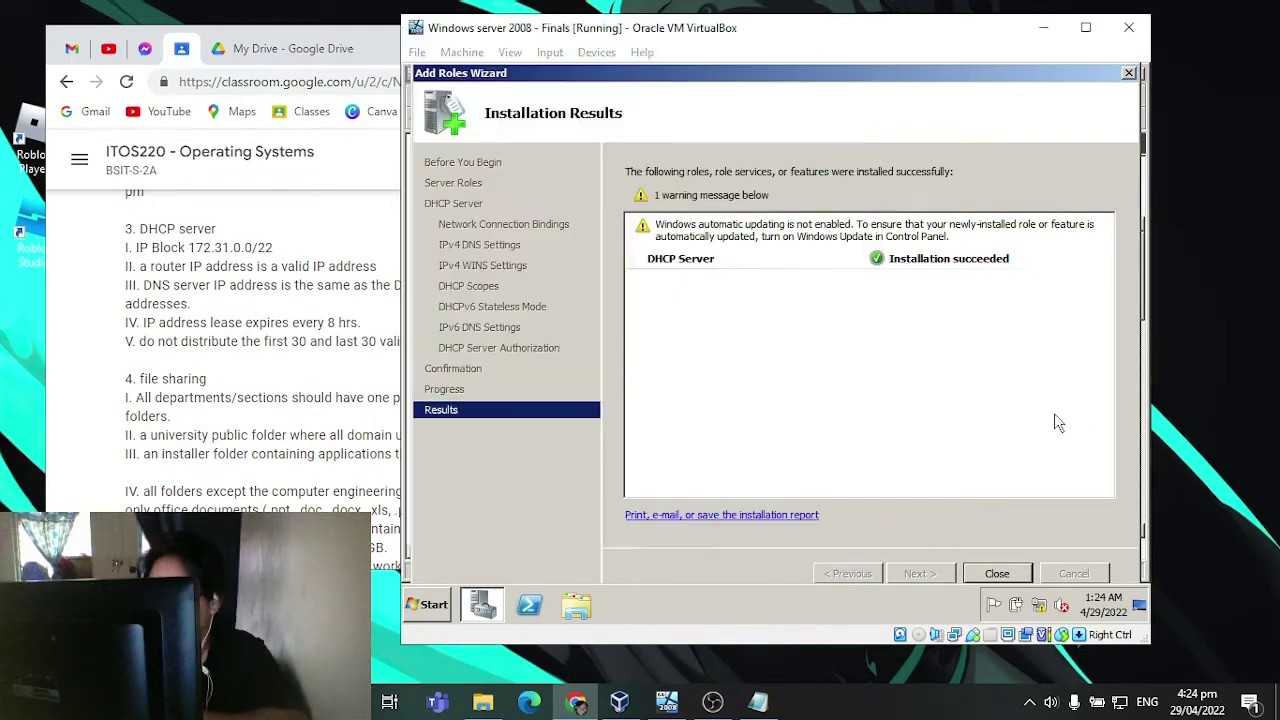
click(997, 573)
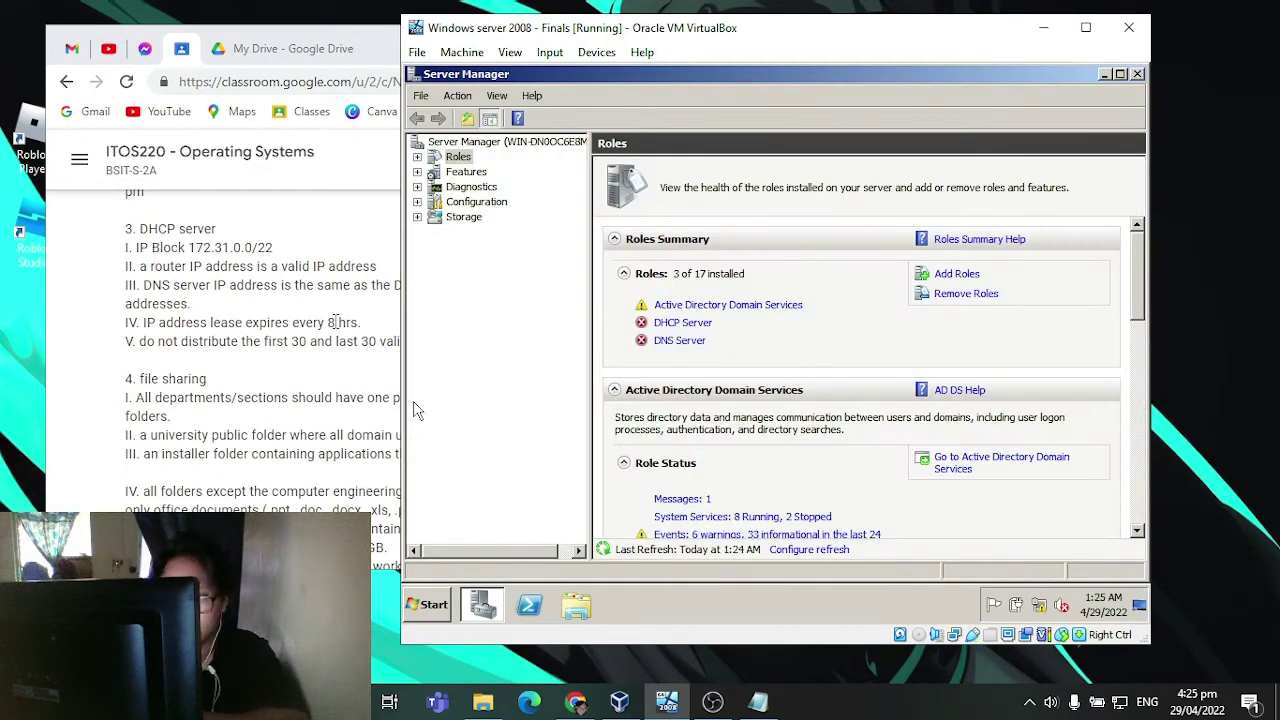
Step: Check the DHCP server requirements in the Google Classroom assignment and close Server Manager in the virtual machine
click(341, 287)
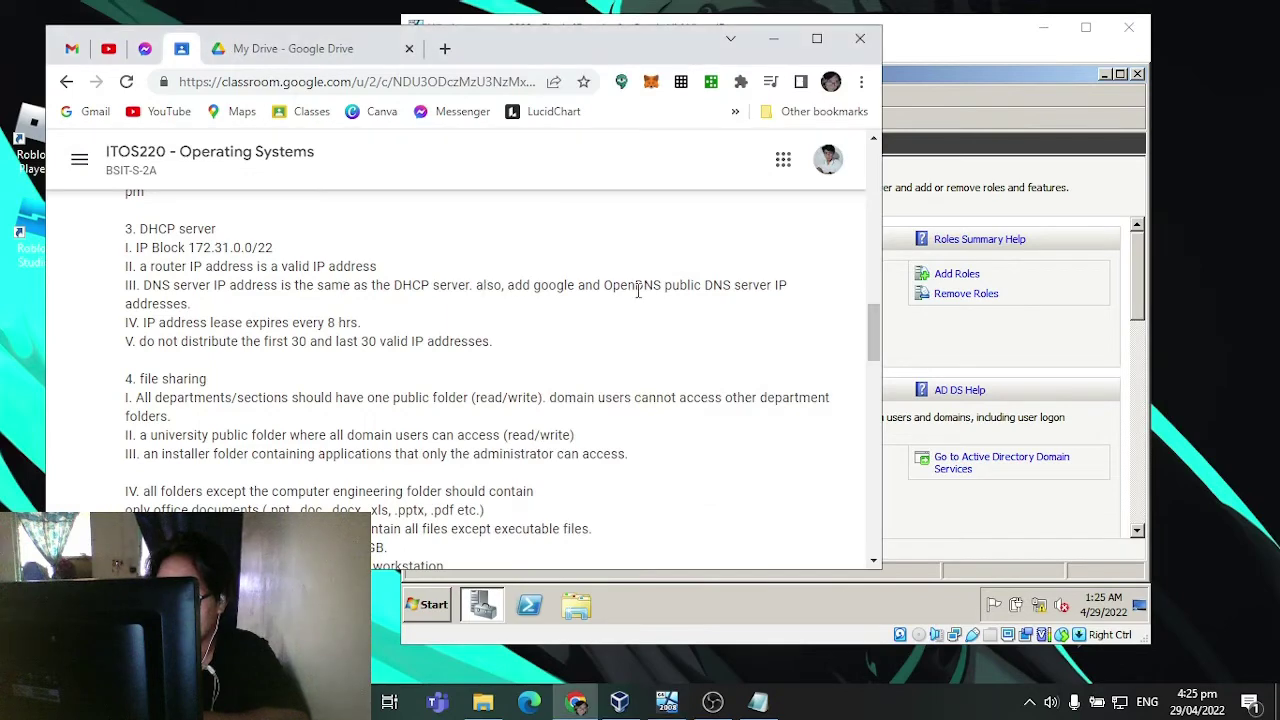
click(1020, 355)
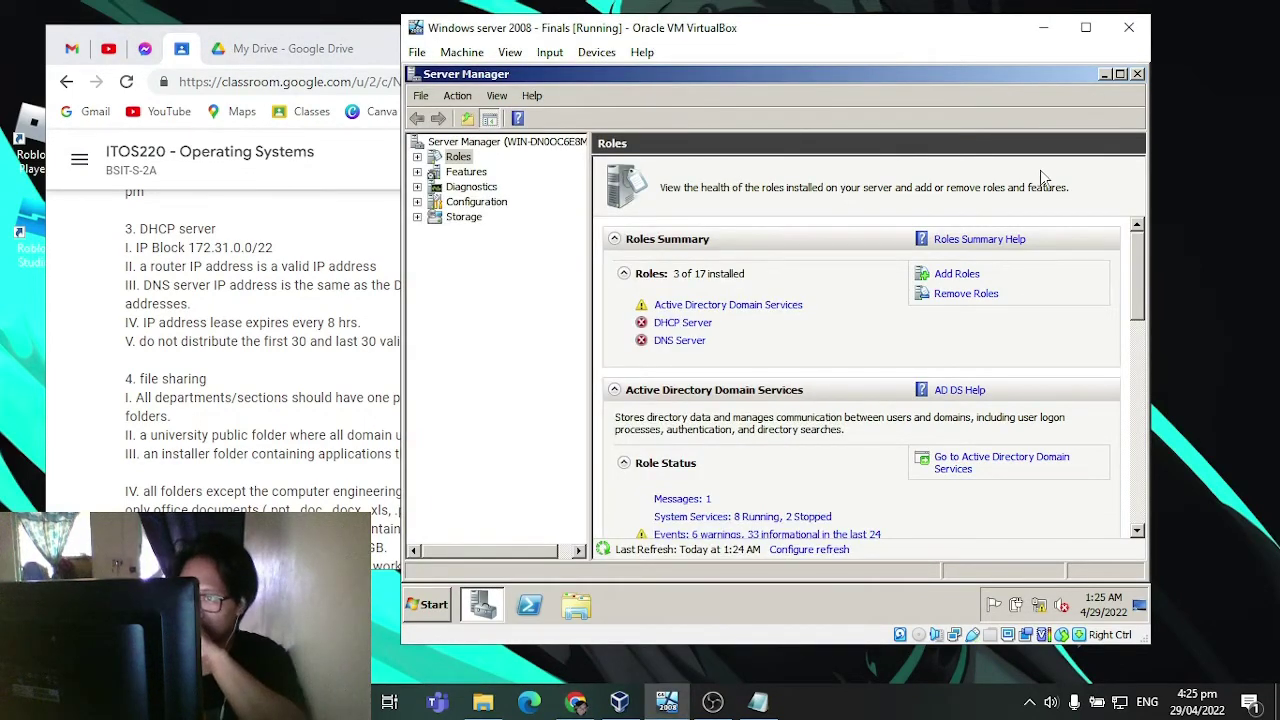
click(1138, 74)
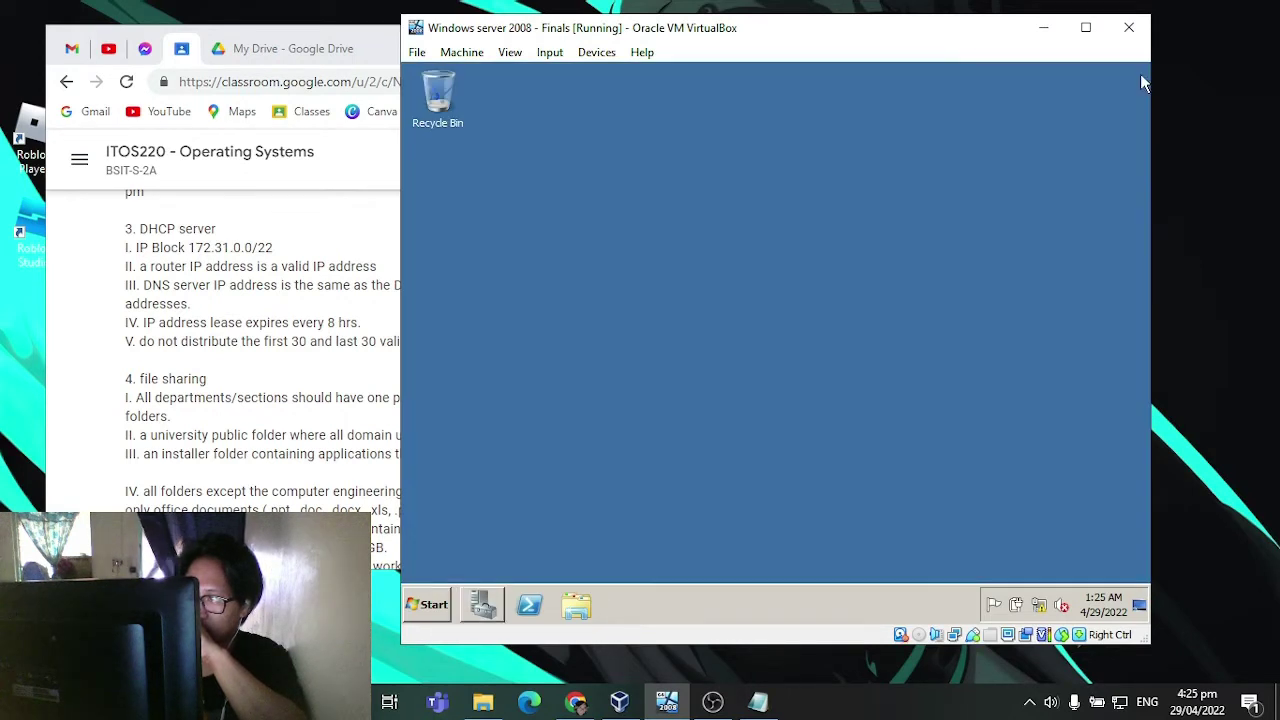
Step: Minimize the browser and open the DHCP management console from the server's administrative tools
click(424, 604)
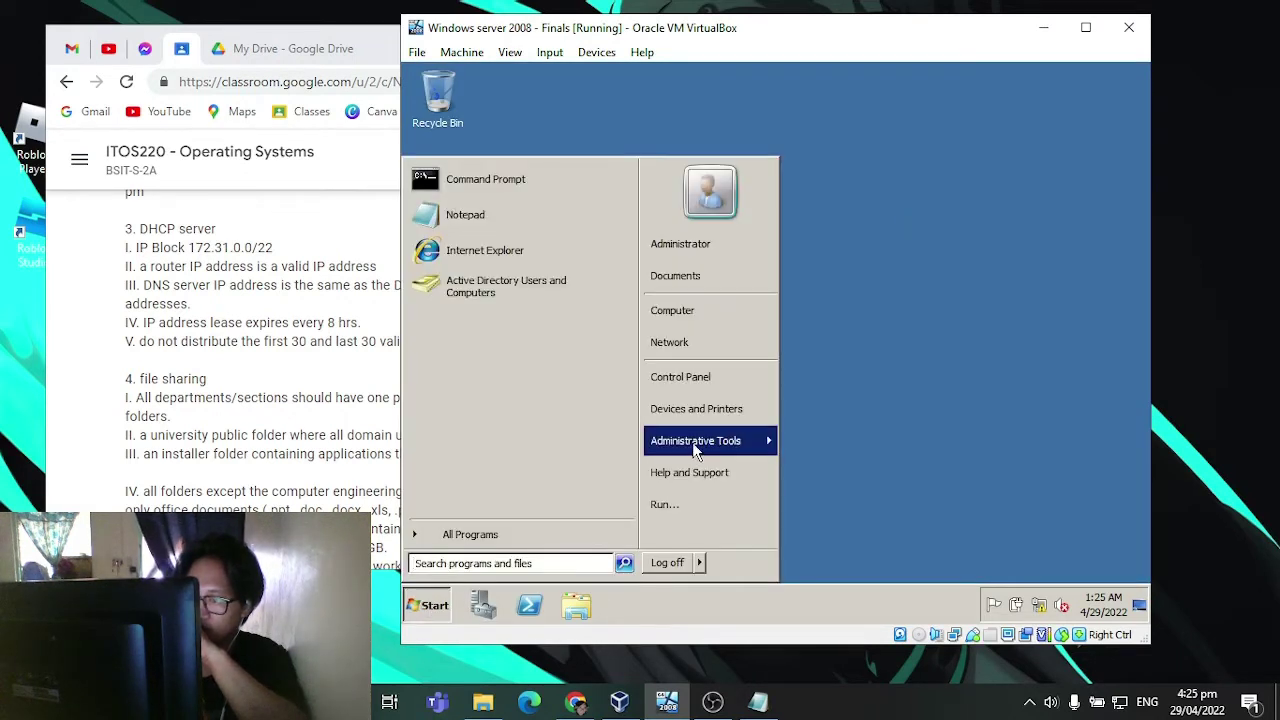
mouse_move(692, 442)
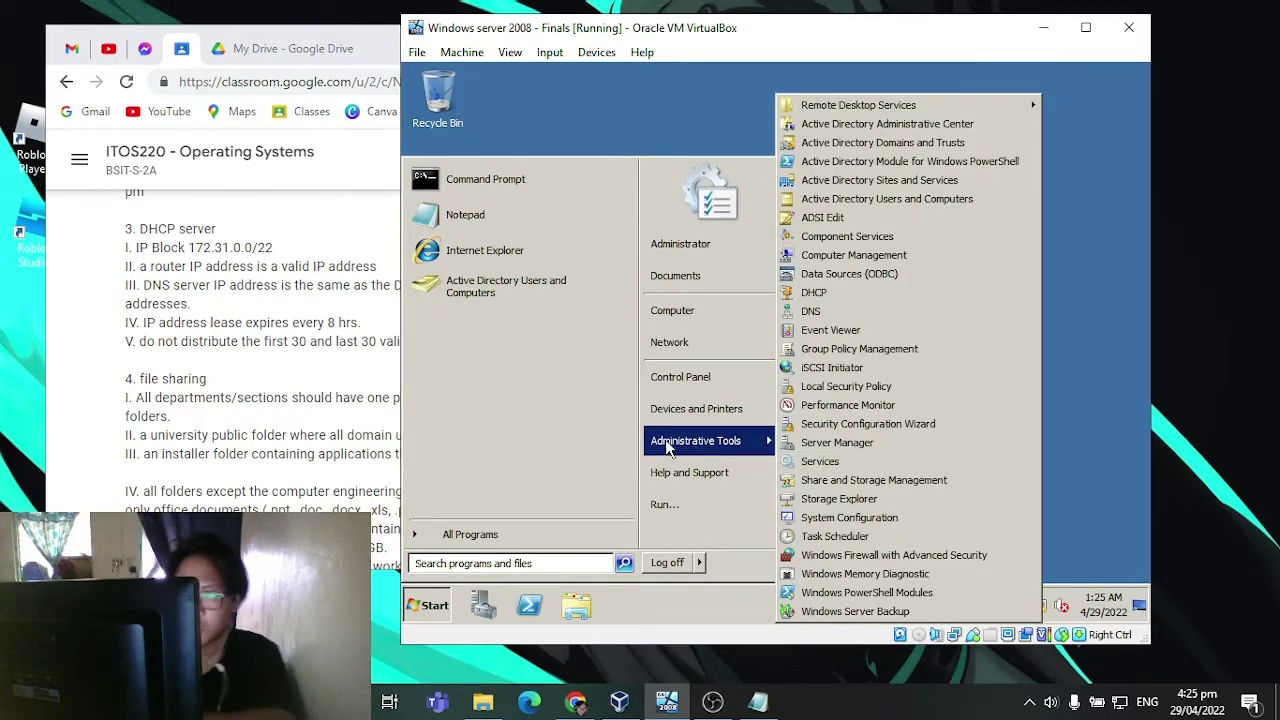
click(265, 48)
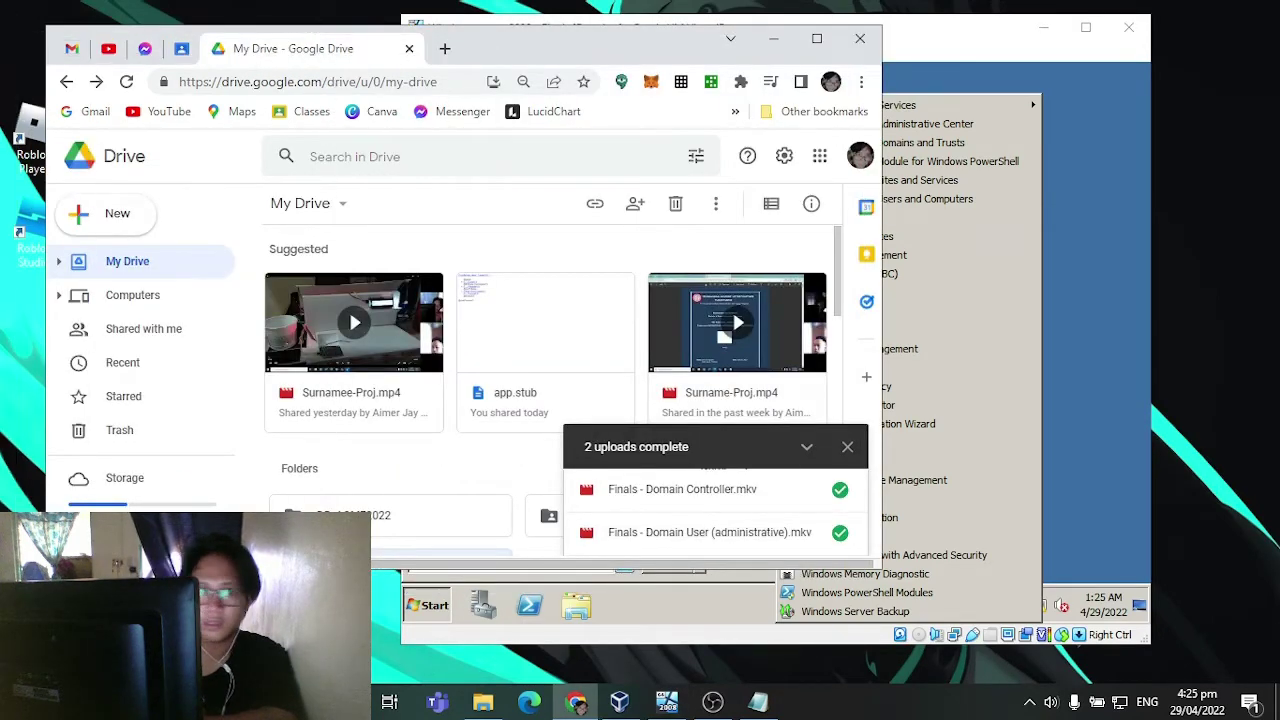
key(super+Down)
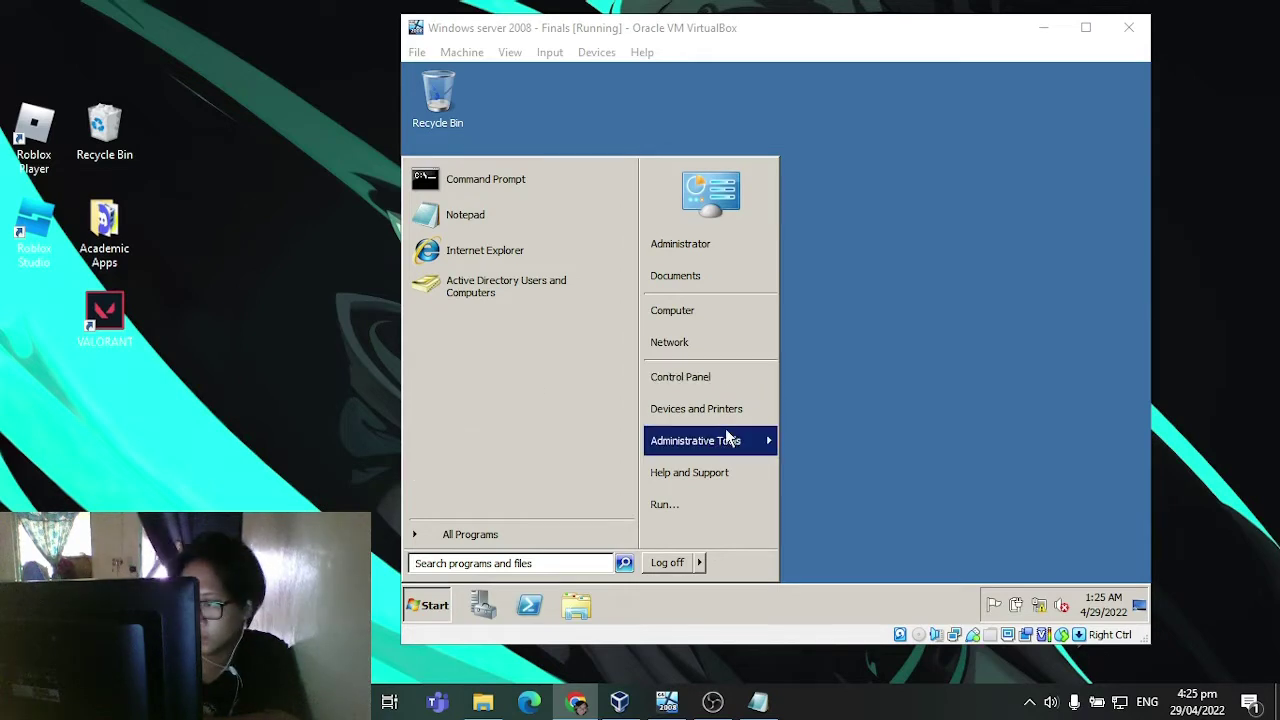
mouse_move(725, 428)
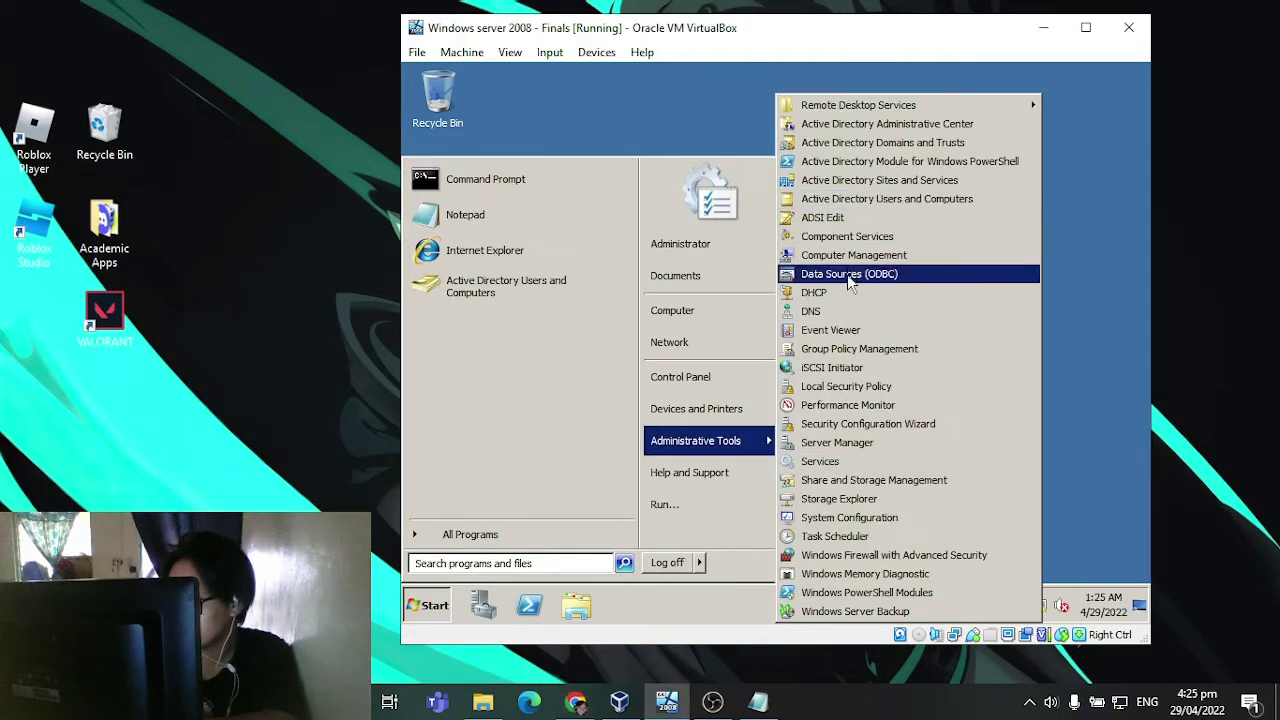
click(812, 291)
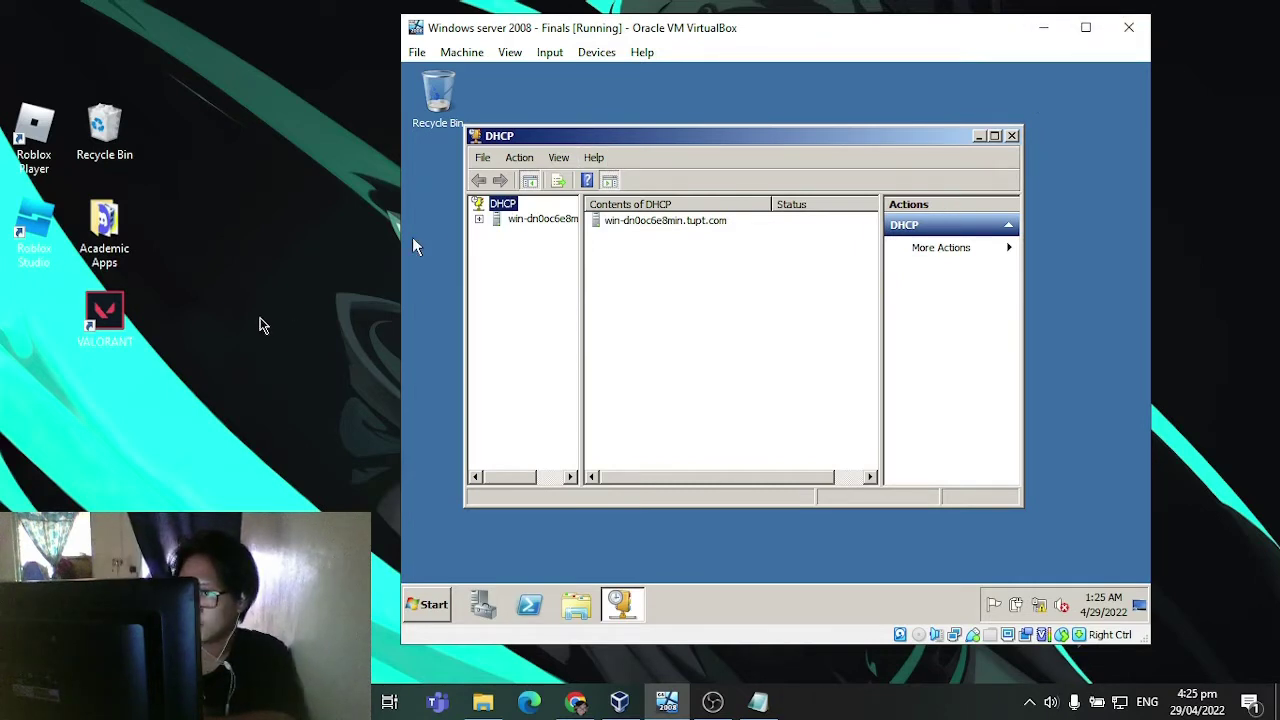
Step: Enlarge the virtual machine window and the DHCP console tree, then expand the server and its IPv4 node
drag(400, 300, 279, 298)
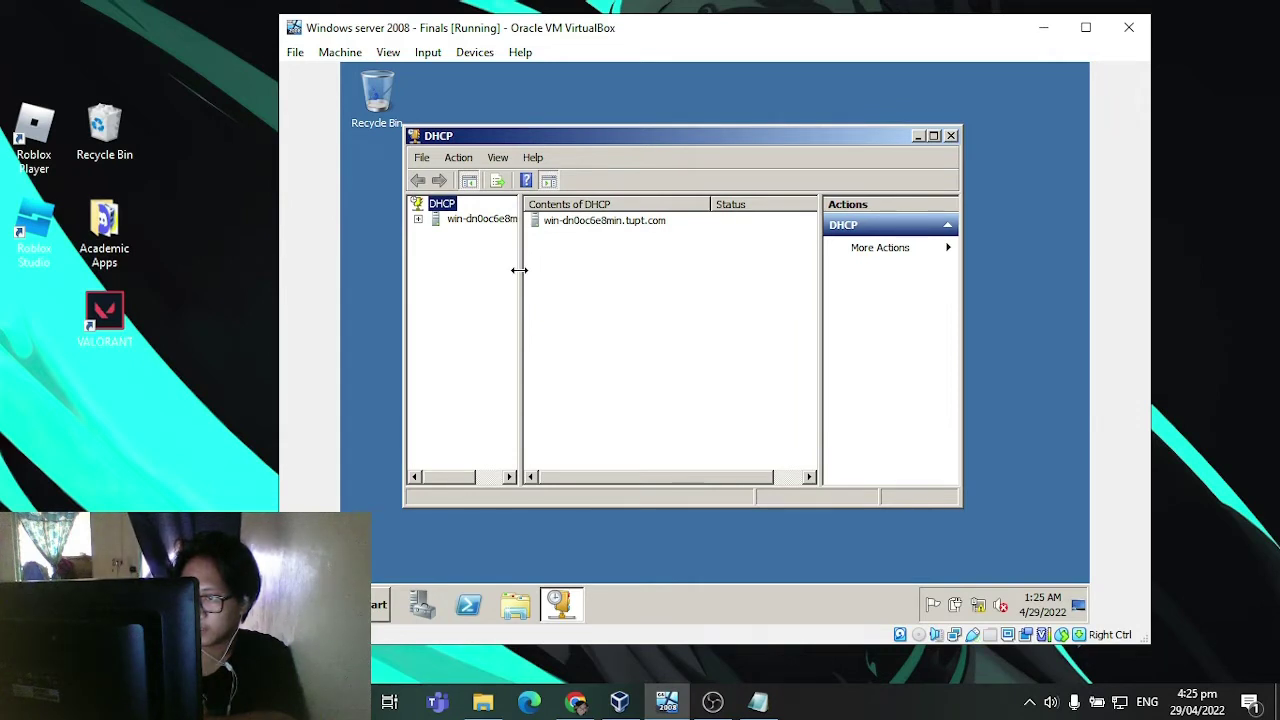
drag(517, 270, 555, 272)
double_click(486, 220)
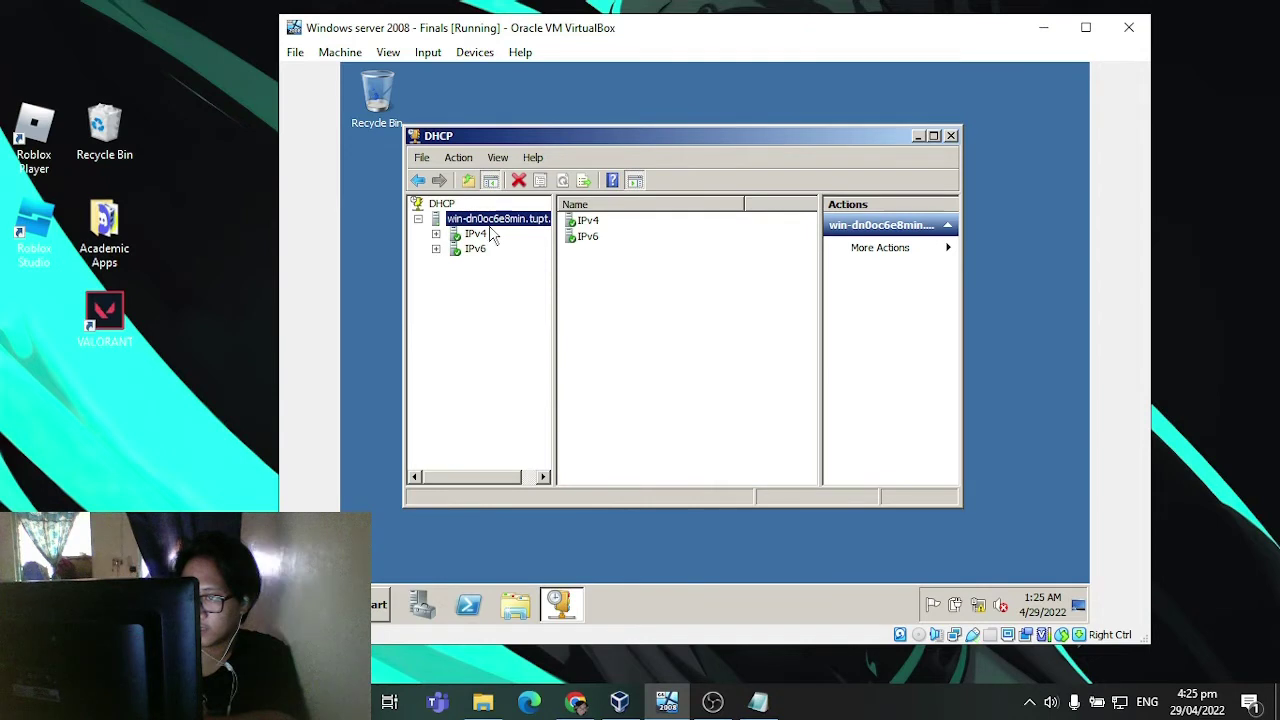
click(436, 233)
click(477, 234)
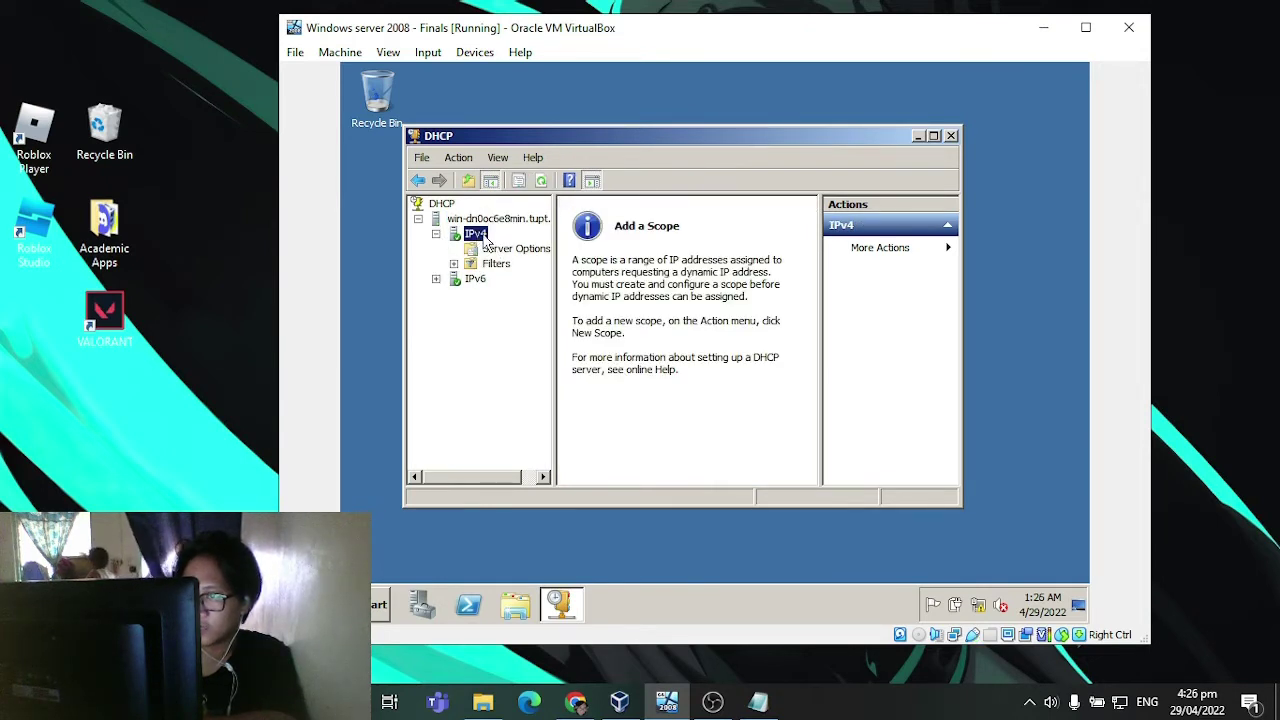
Step: Start a new IPv4 scope with the New Scope Wizard and name it tupt.com
right_click(485, 242)
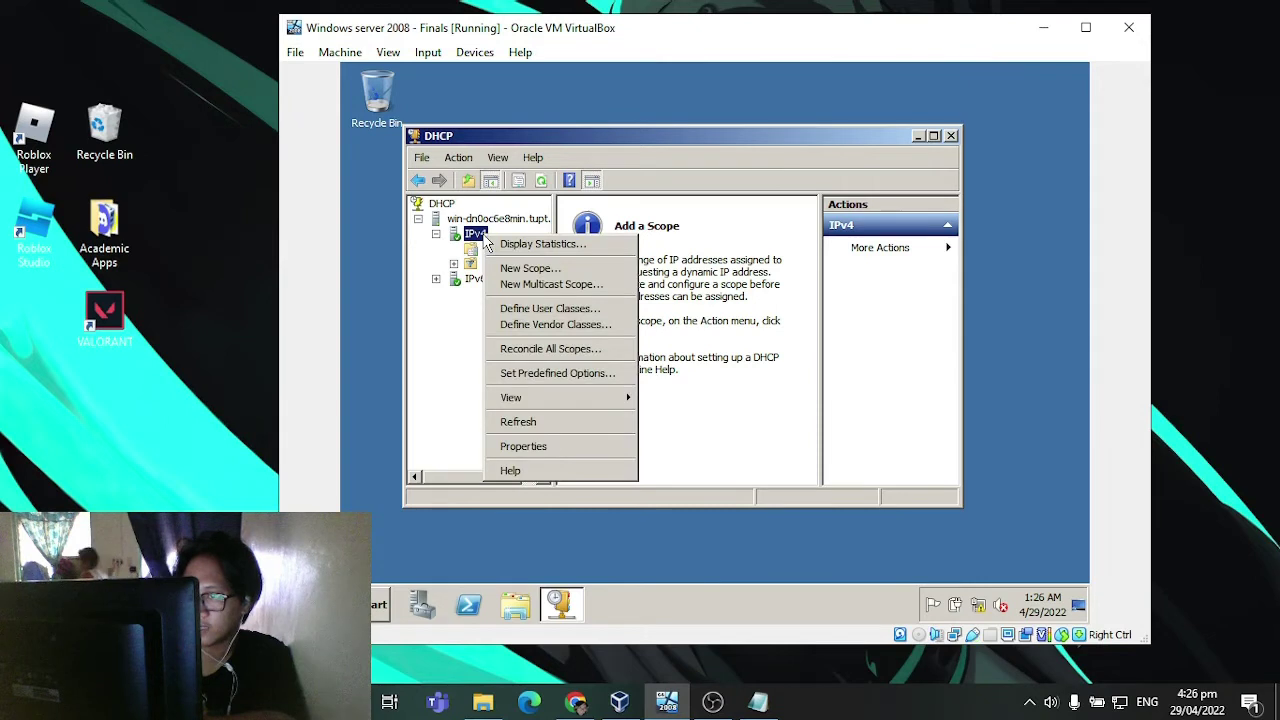
click(540, 268)
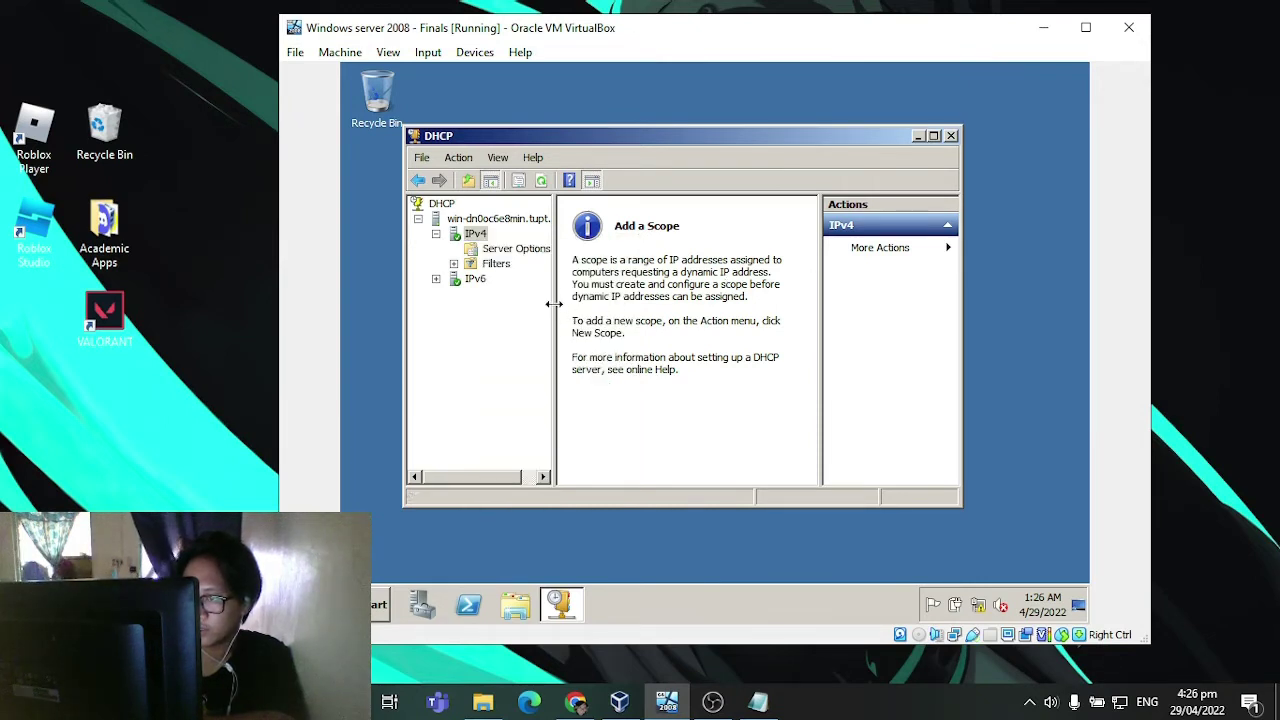
drag(553, 303, 603, 305)
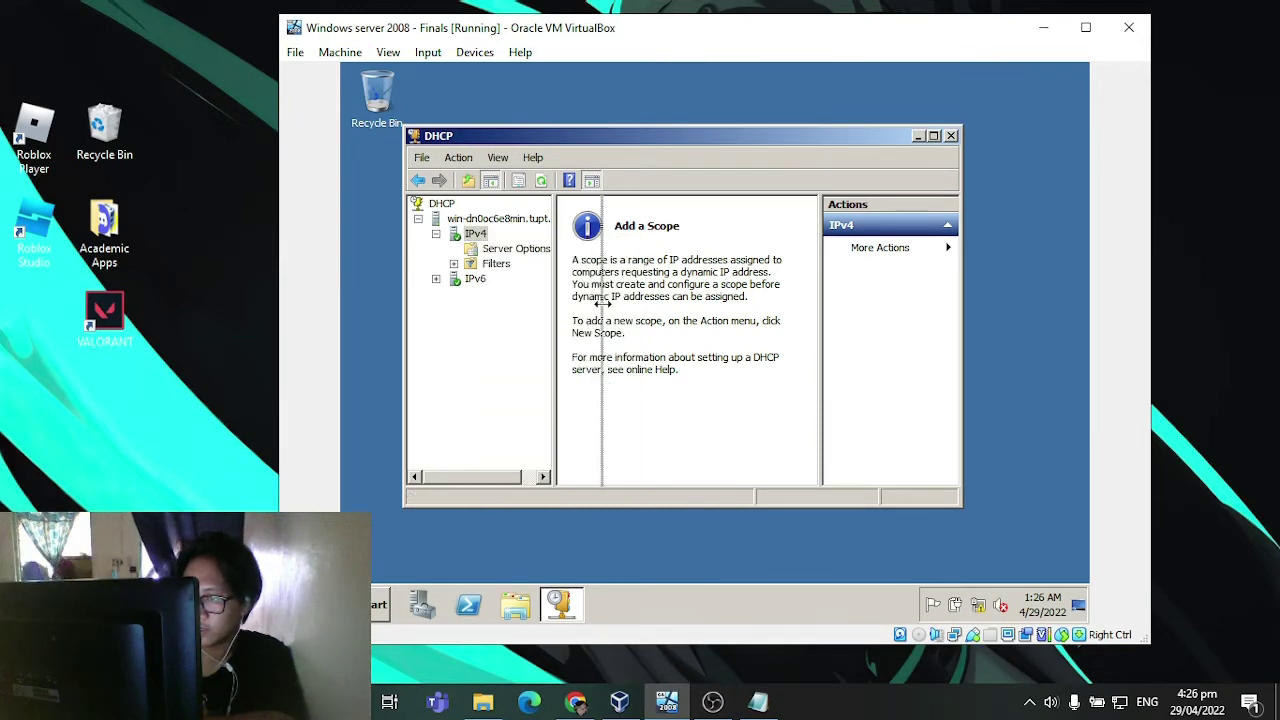
right_click(485, 245)
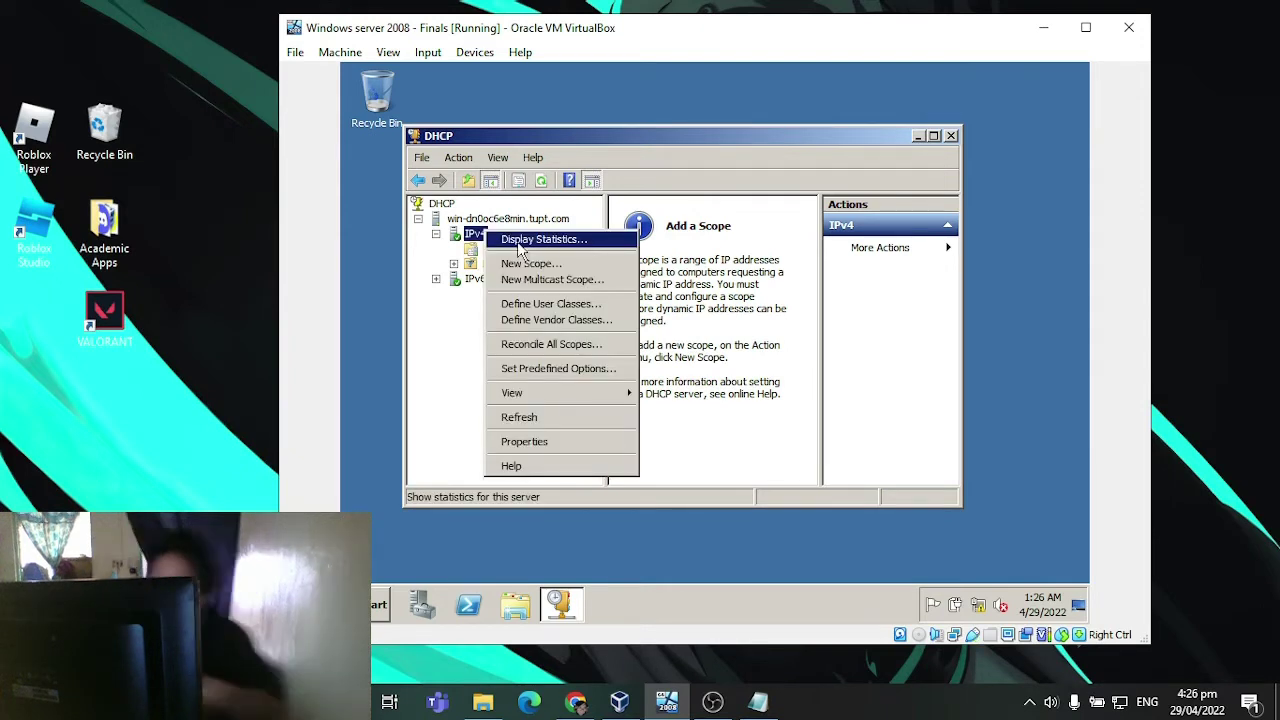
click(573, 265)
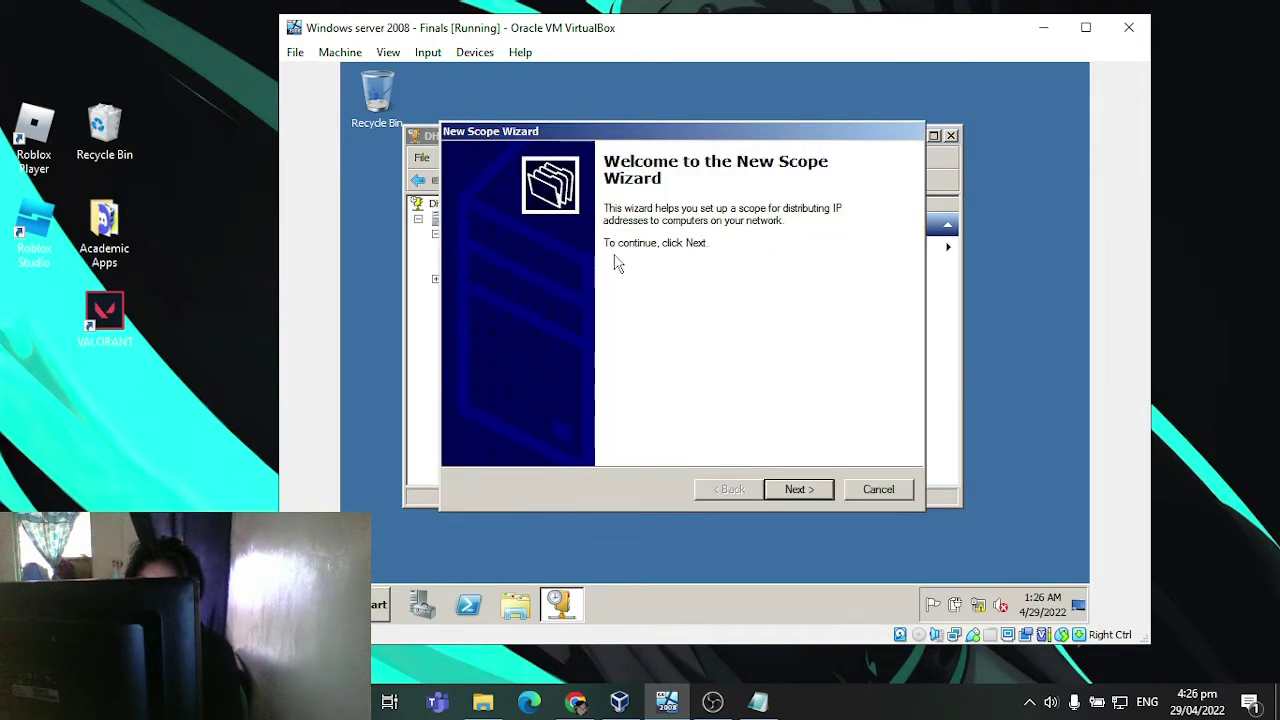
click(795, 489)
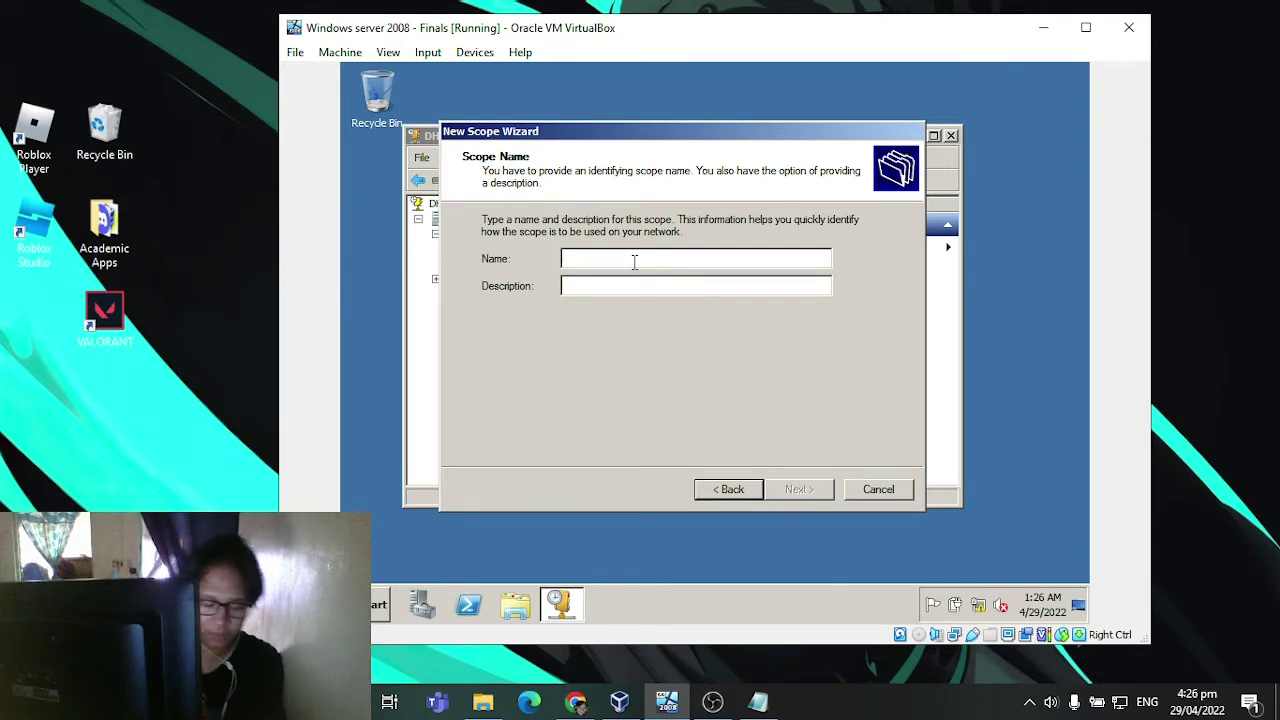
text(tupt.)
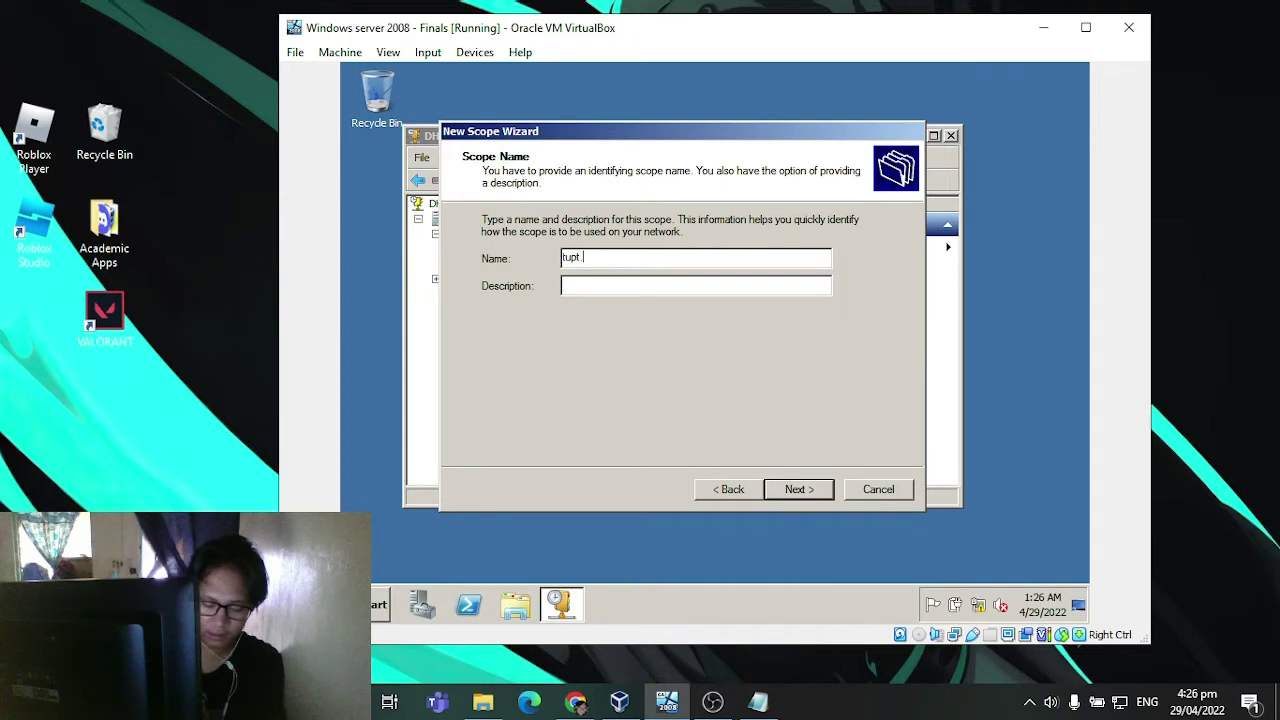
text(com)
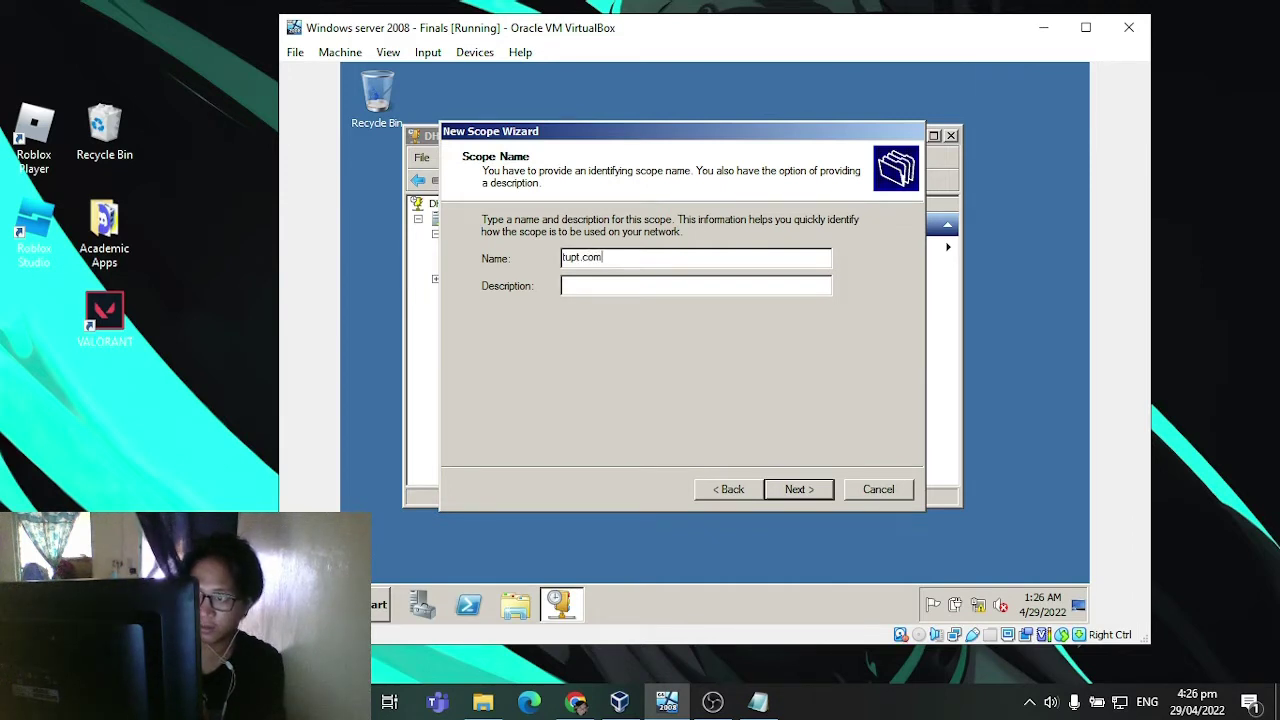
key(Return)
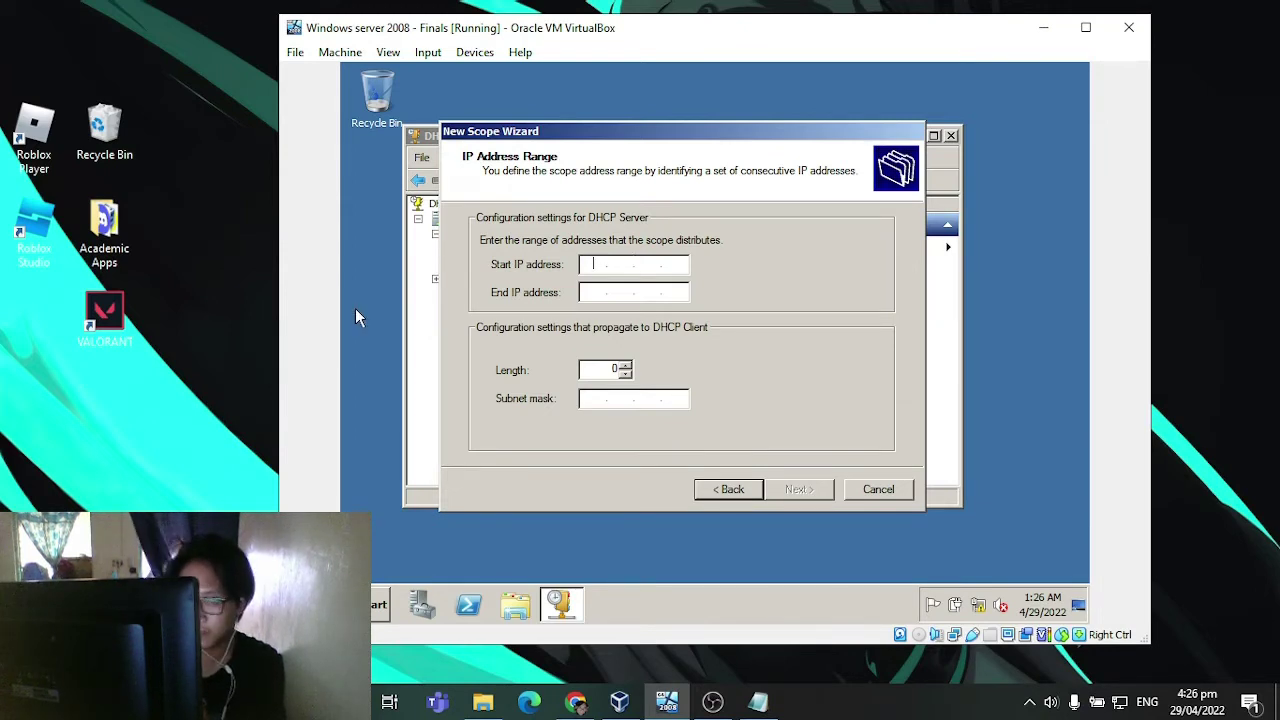
Step: Arrange the Google Classroom assignment beside the virtual machine window so the DHCP requirements stay readable
key(alt+Tab)
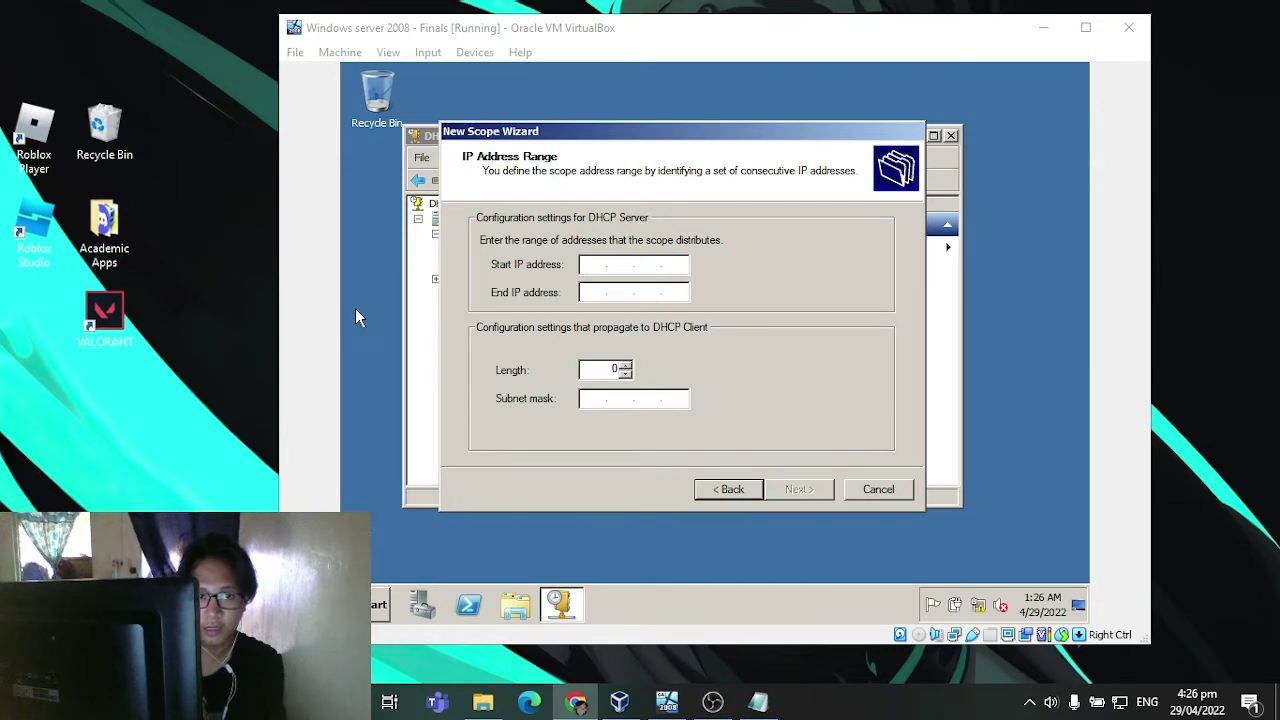
click(609, 270)
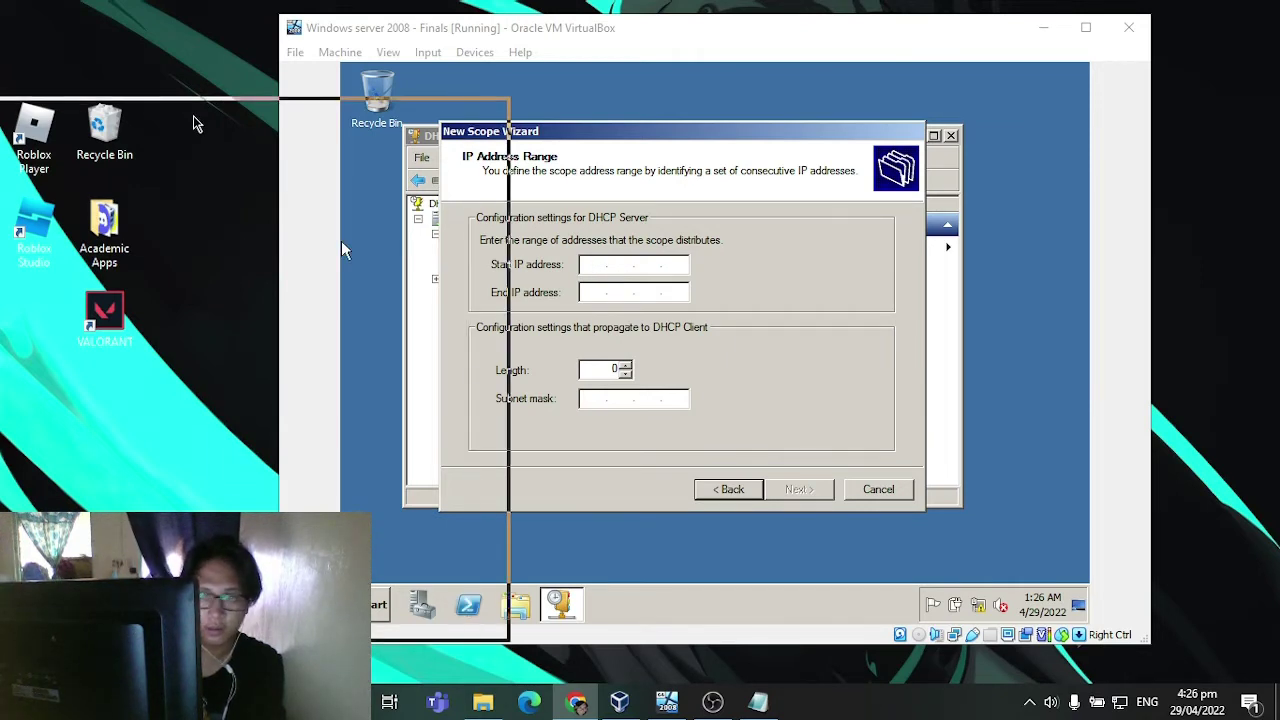
drag(194, 120, 517, 308)
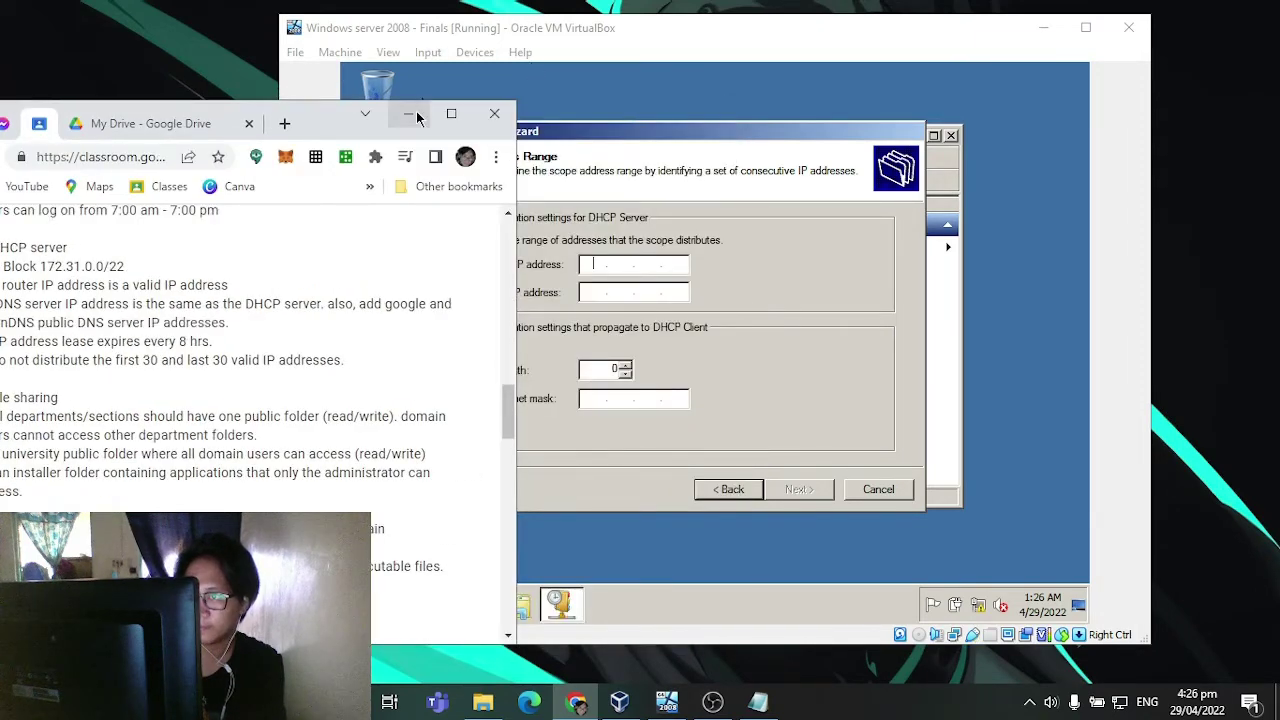
drag(328, 115, 393, 108)
click(452, 66)
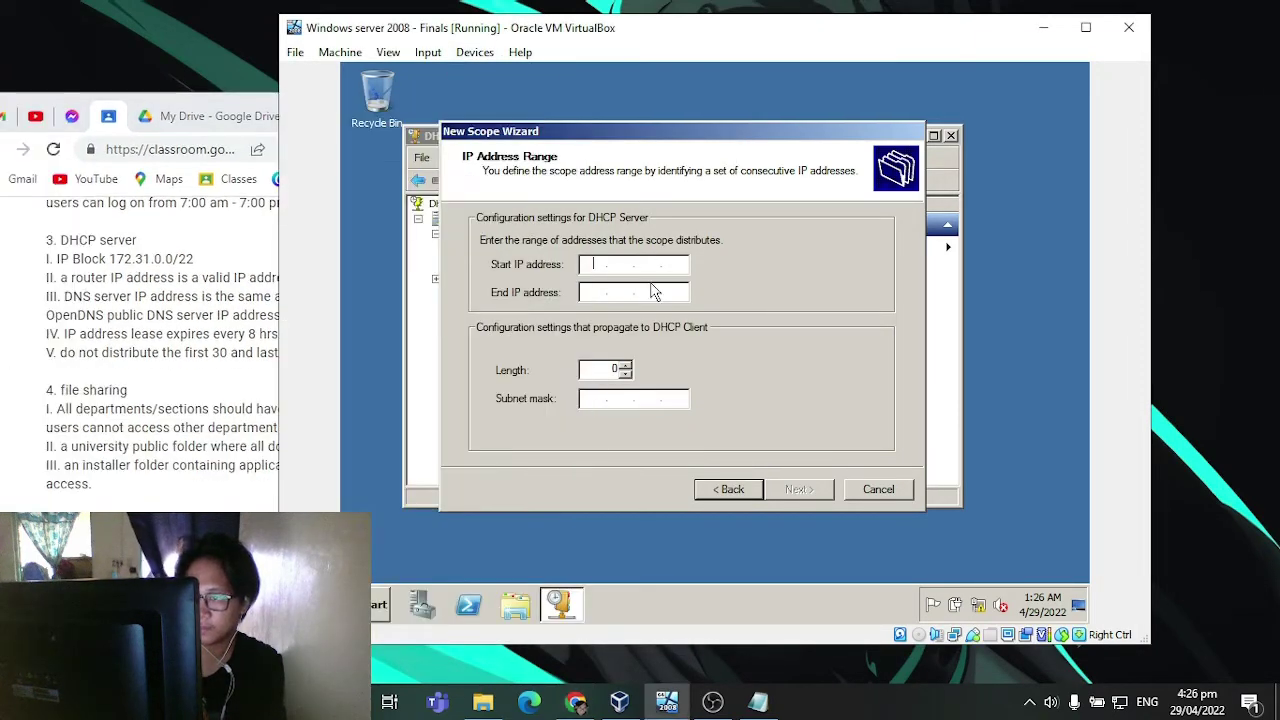
drag(600, 31, 739, 42)
Step: Set the scope's IP address range to 172.168.31.1 through 172.168.31.150 and continue to the exclusions page
text(1)
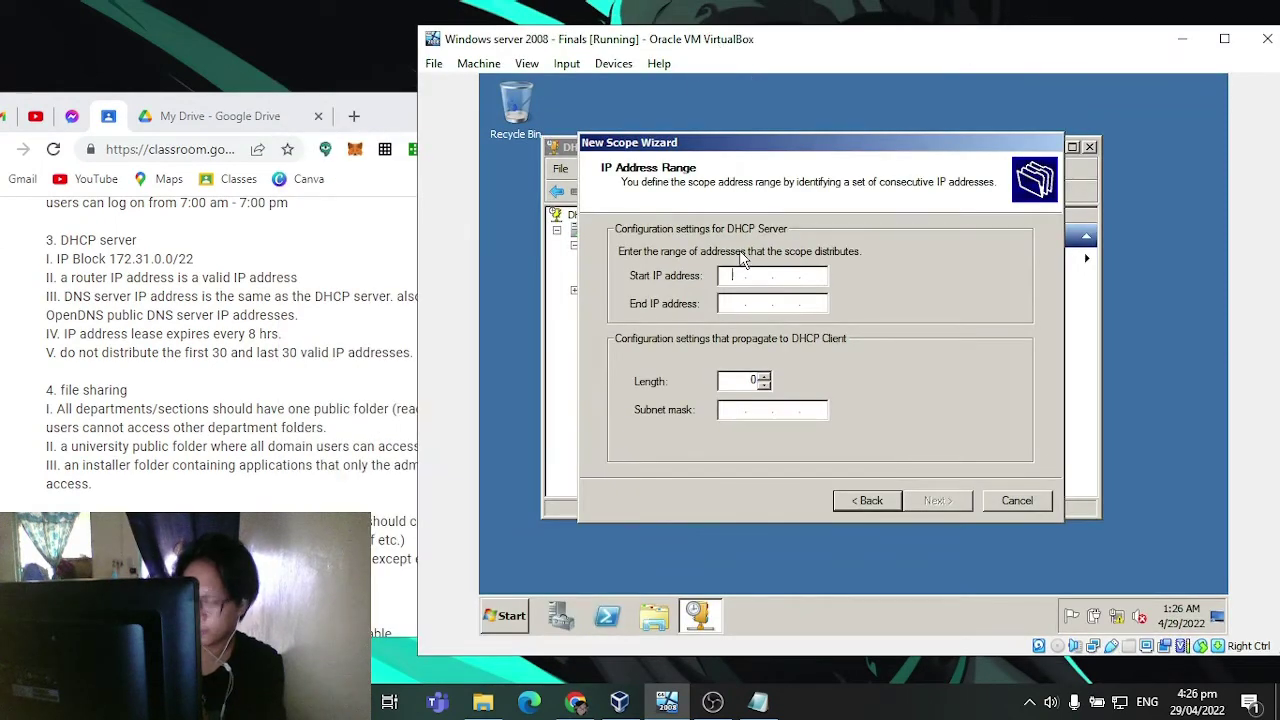
text(72.)
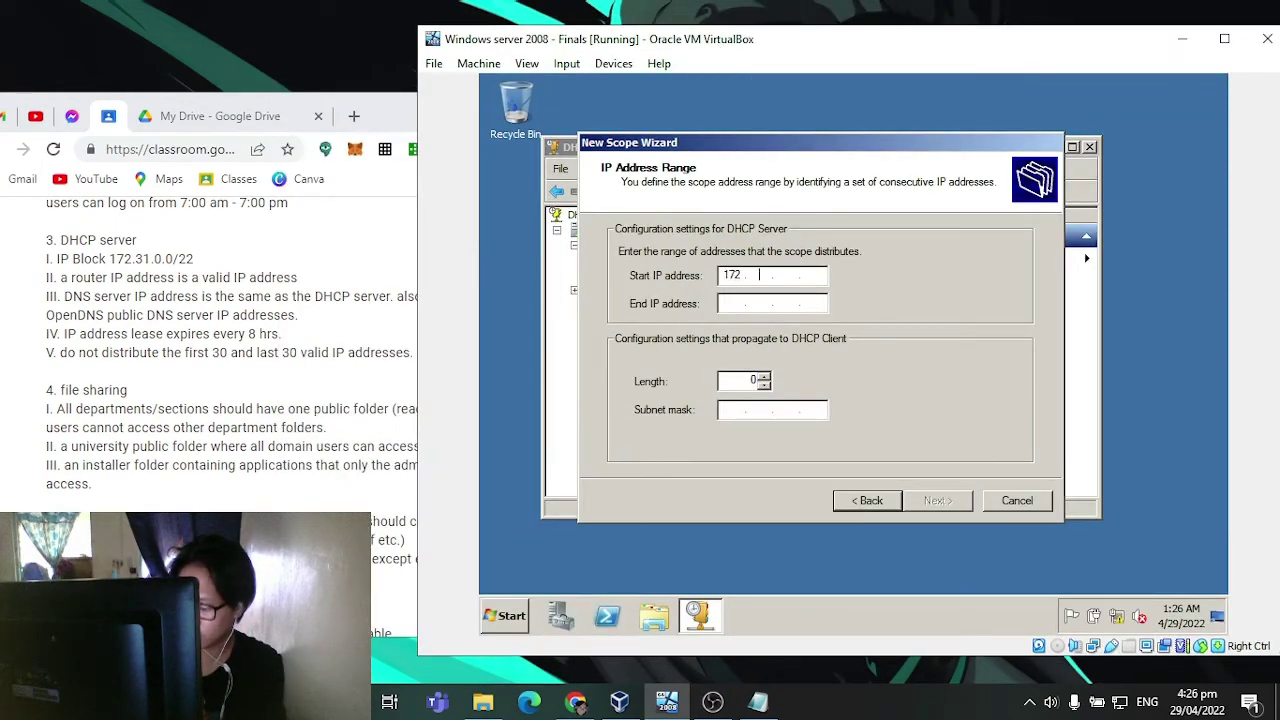
text(168)
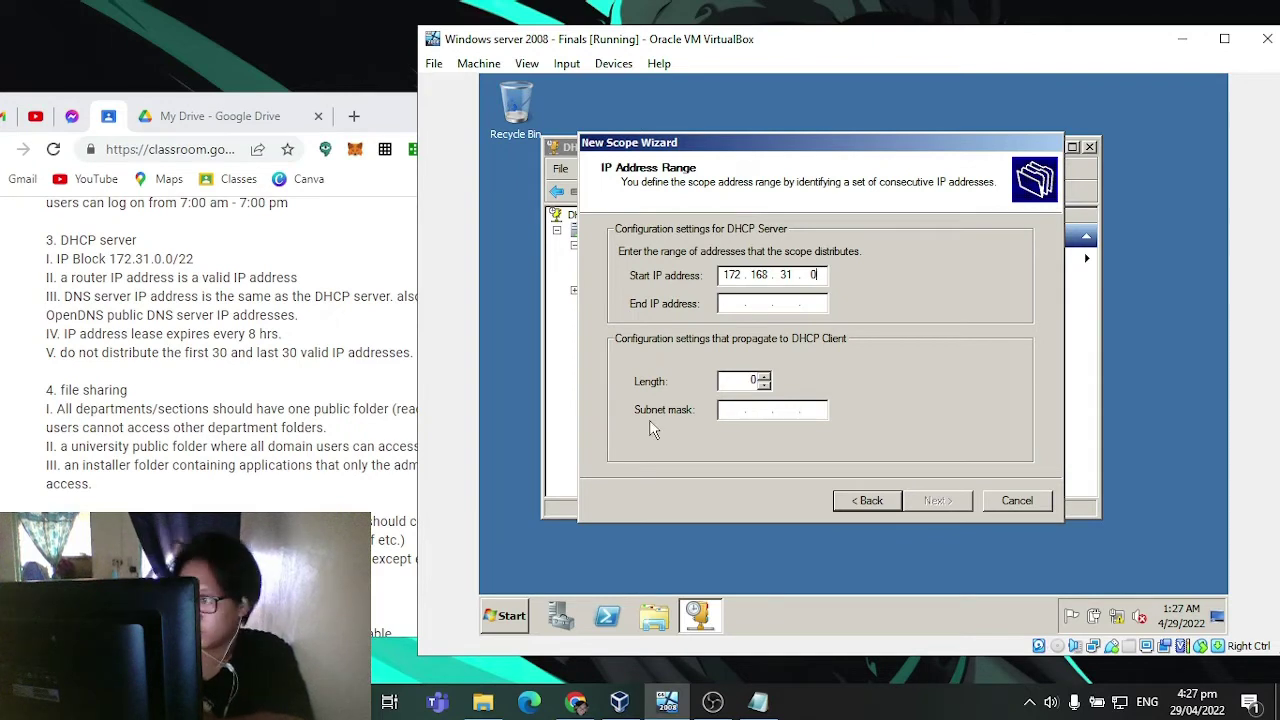
click(735, 302)
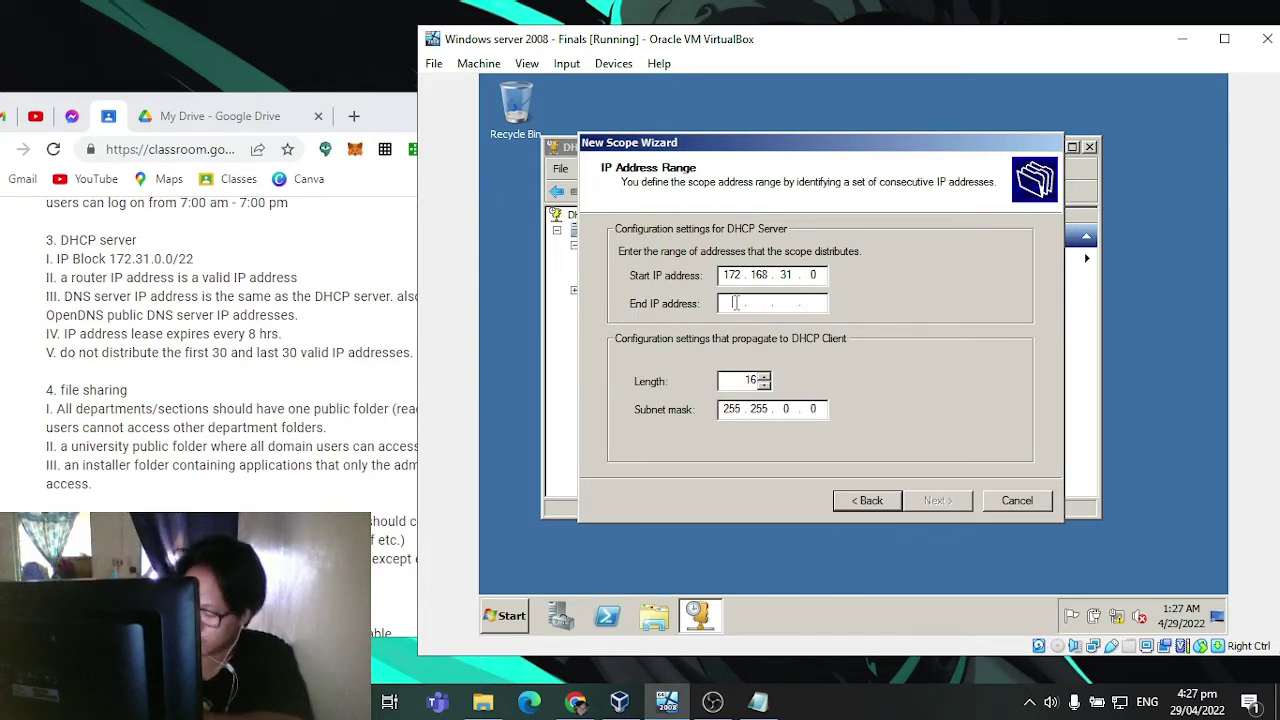
text(172 . 1 . .)
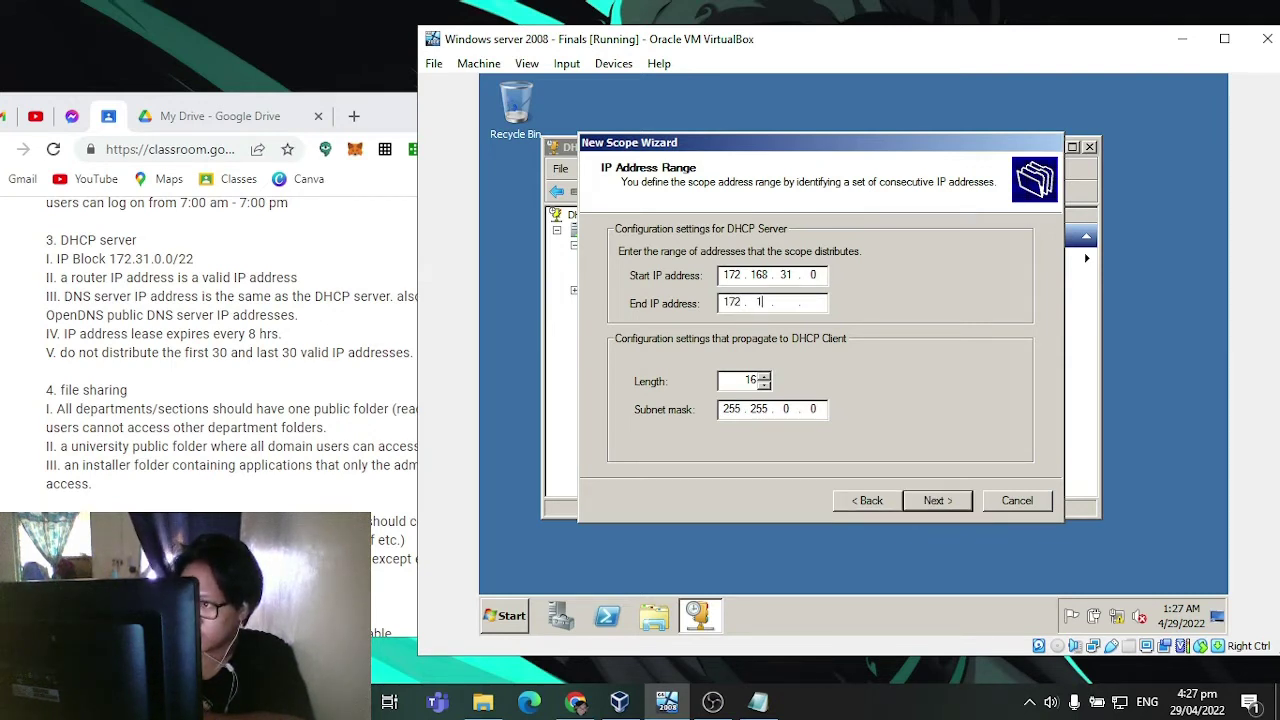
text(16)
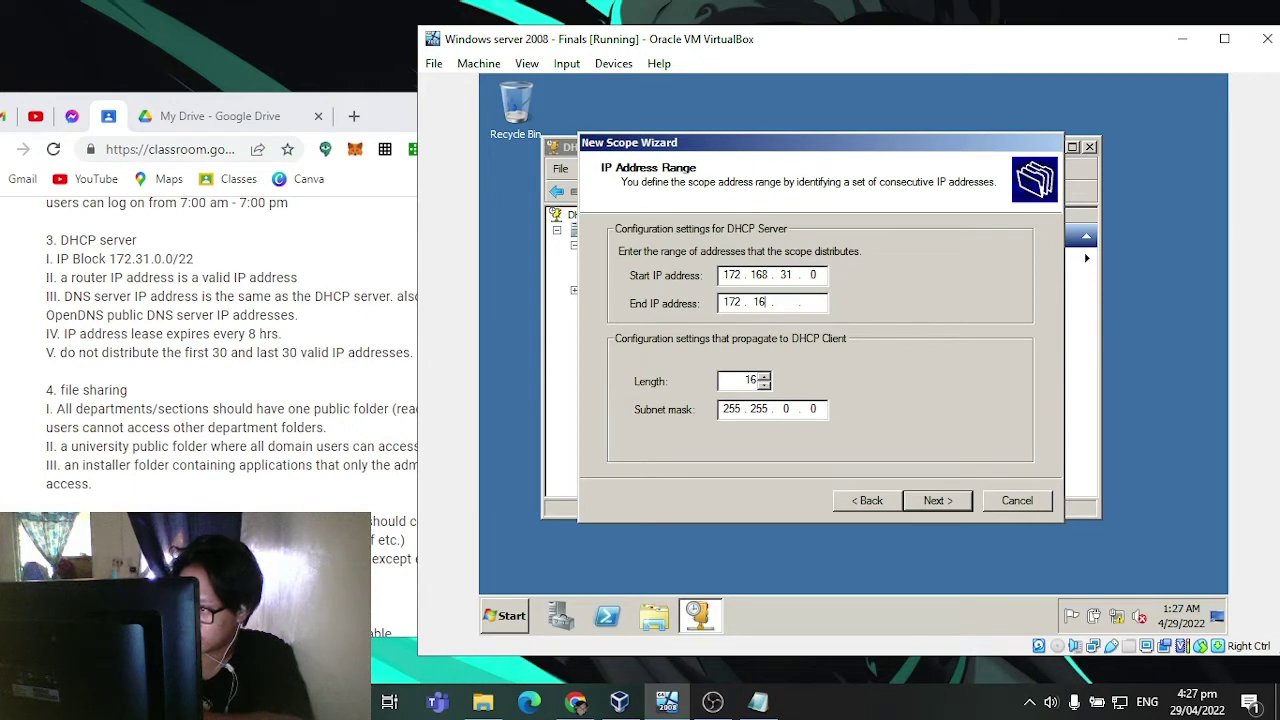
text(8)
text(3 )
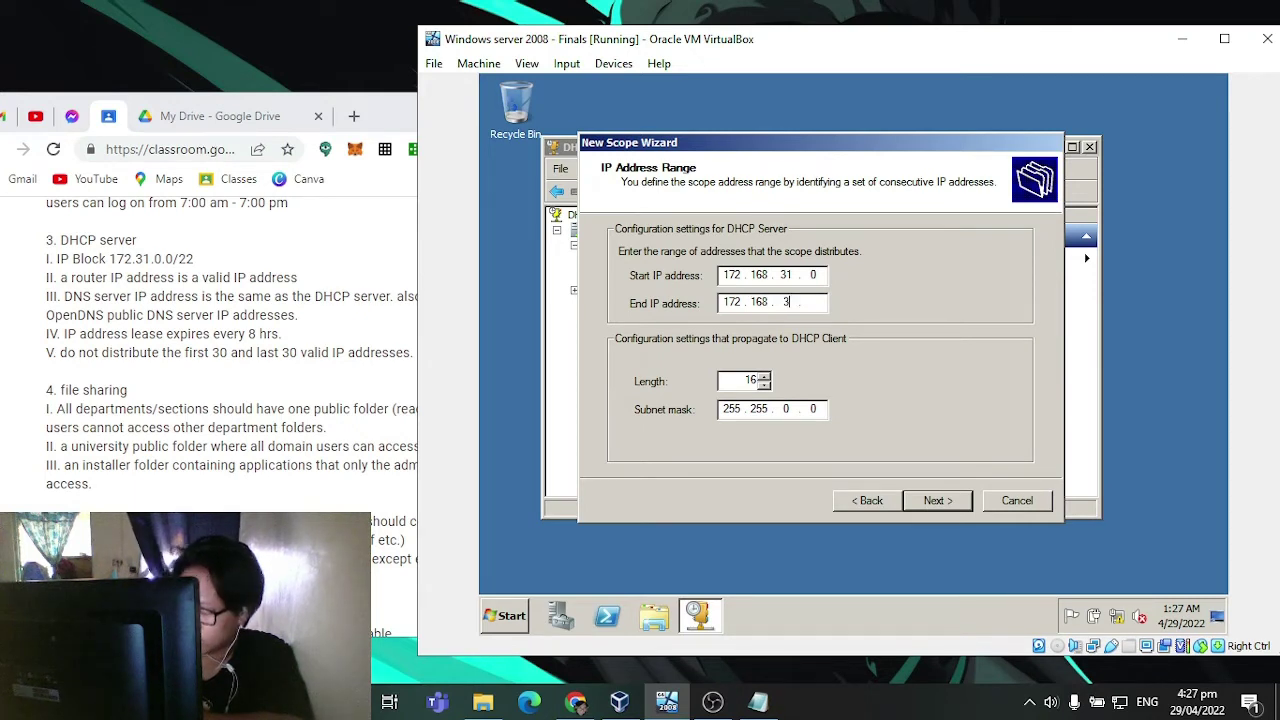
text(110)
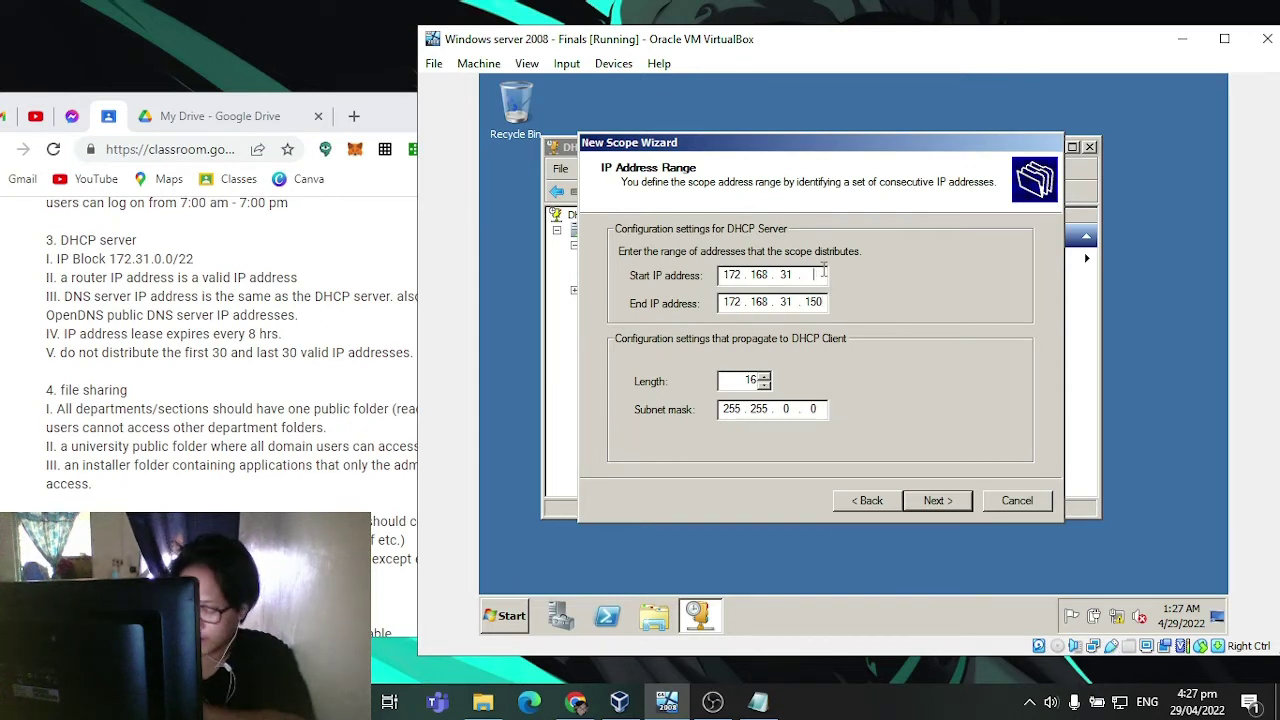
text(1)
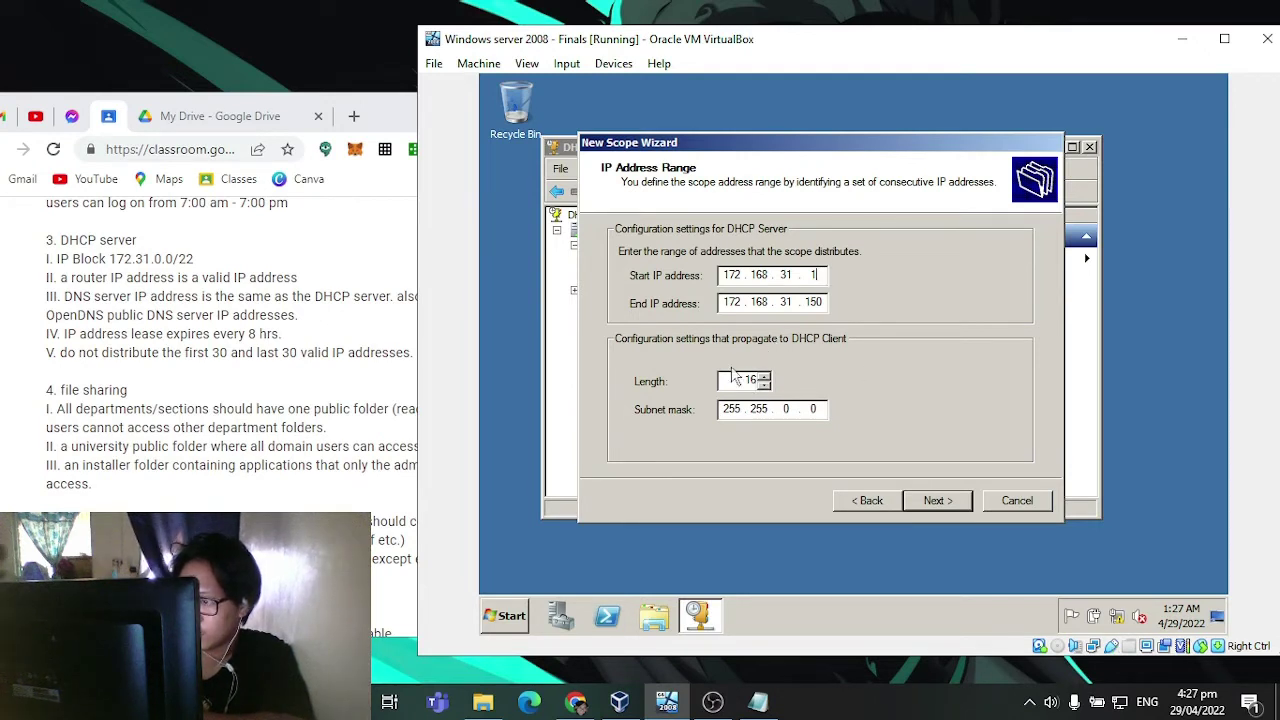
click(938, 500)
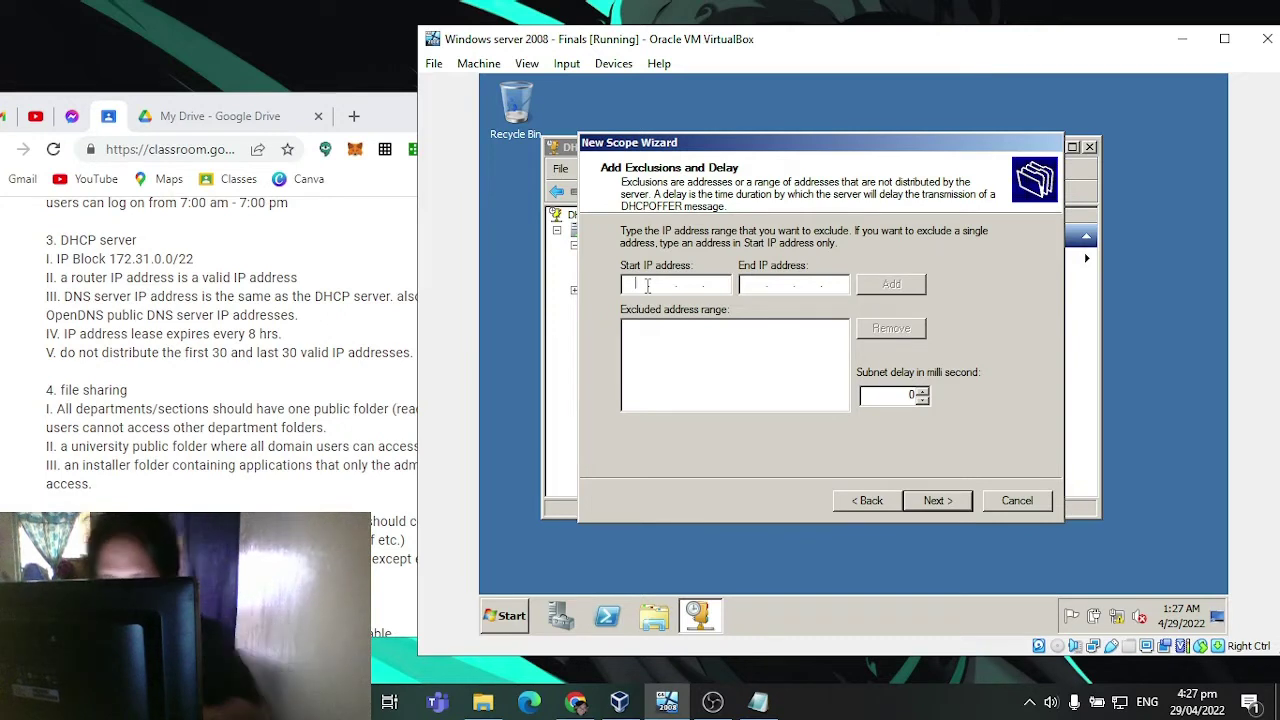
Step: Begin an exclusion start address with 172.168.31, then go back to the scope's IP address range without adding it
text(172 . )
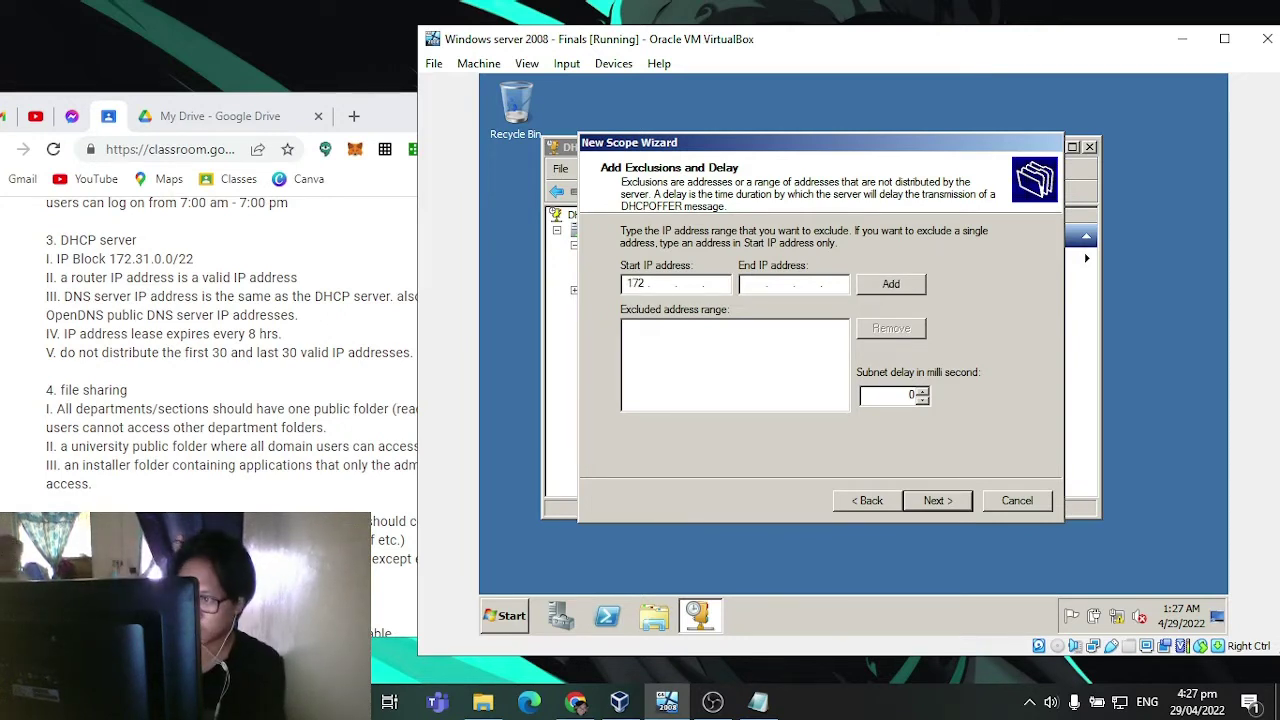
text(168 . 31)
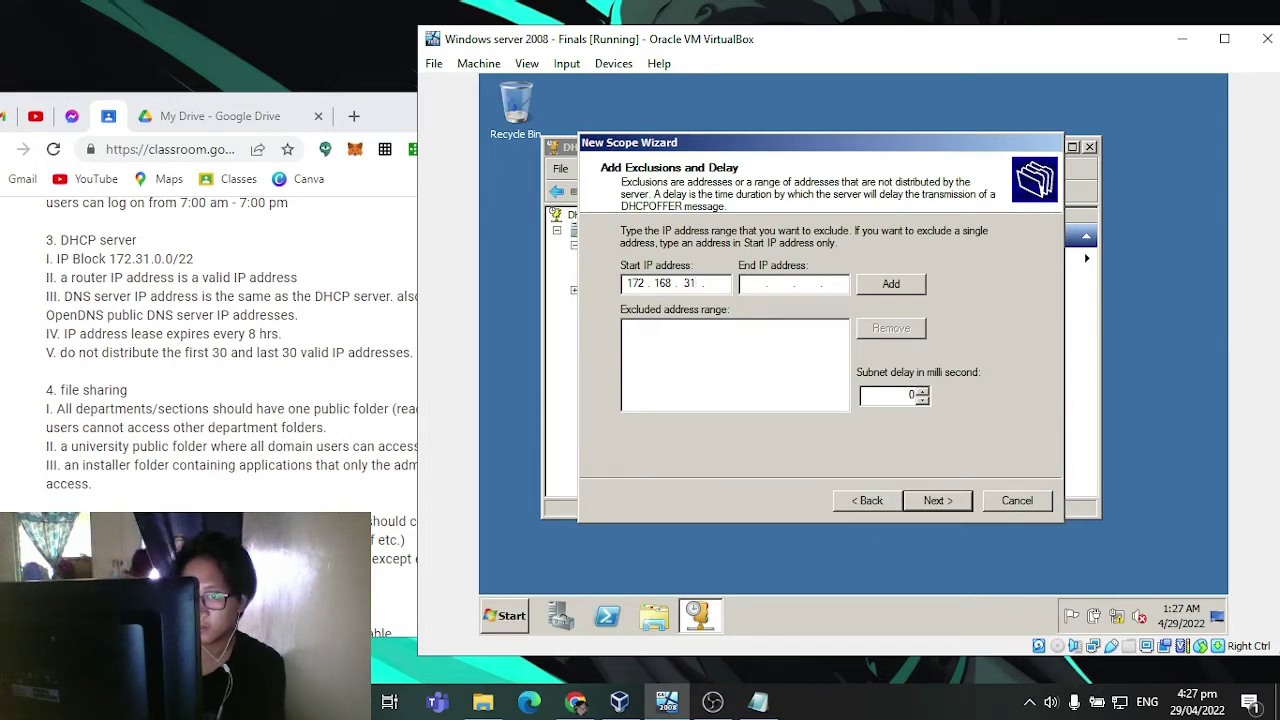
click(860, 502)
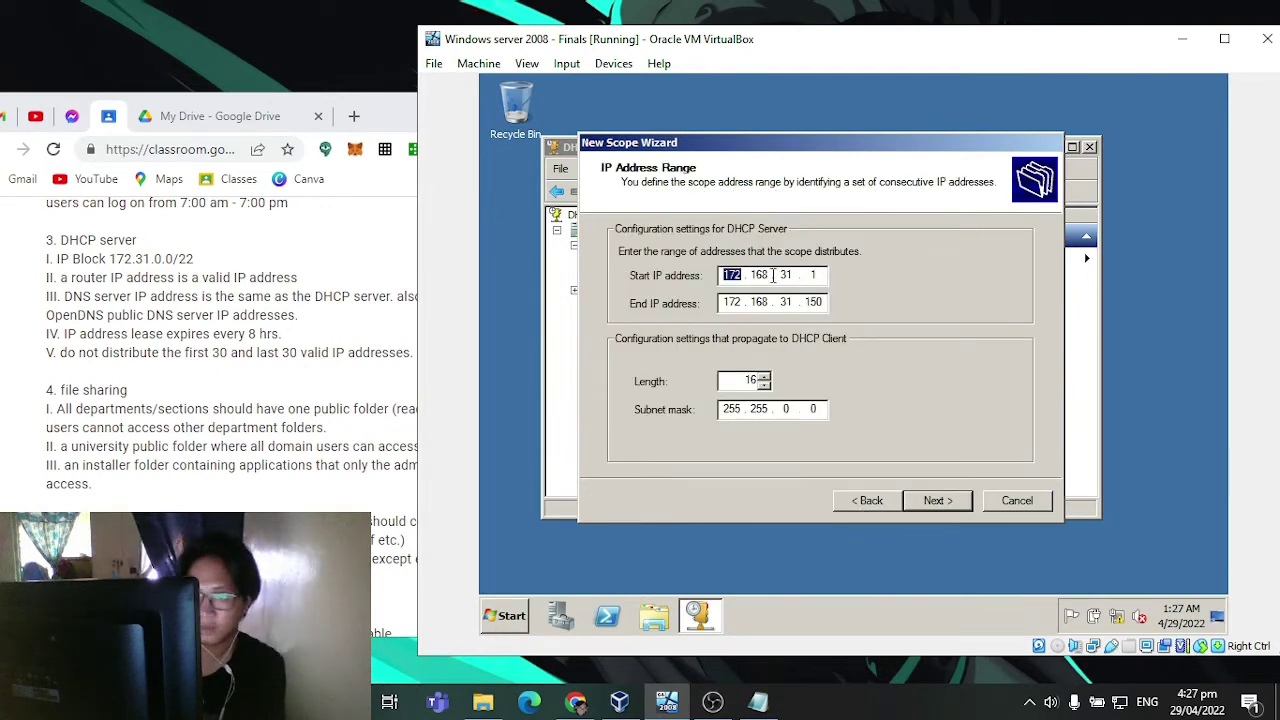
Step: Change the scope's start IP address to 172.31.0.1
click(773, 276)
key(BackSpace)
key(BackSpace)
key(BackSpace)
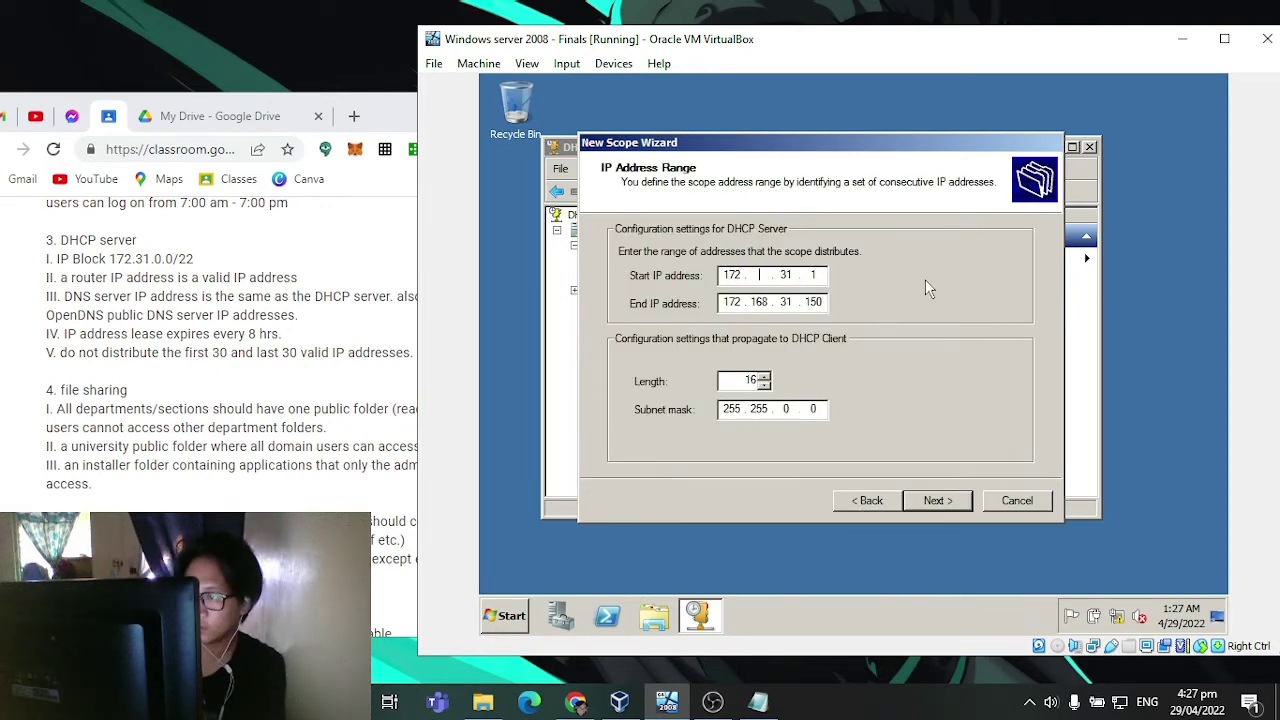
text(31)
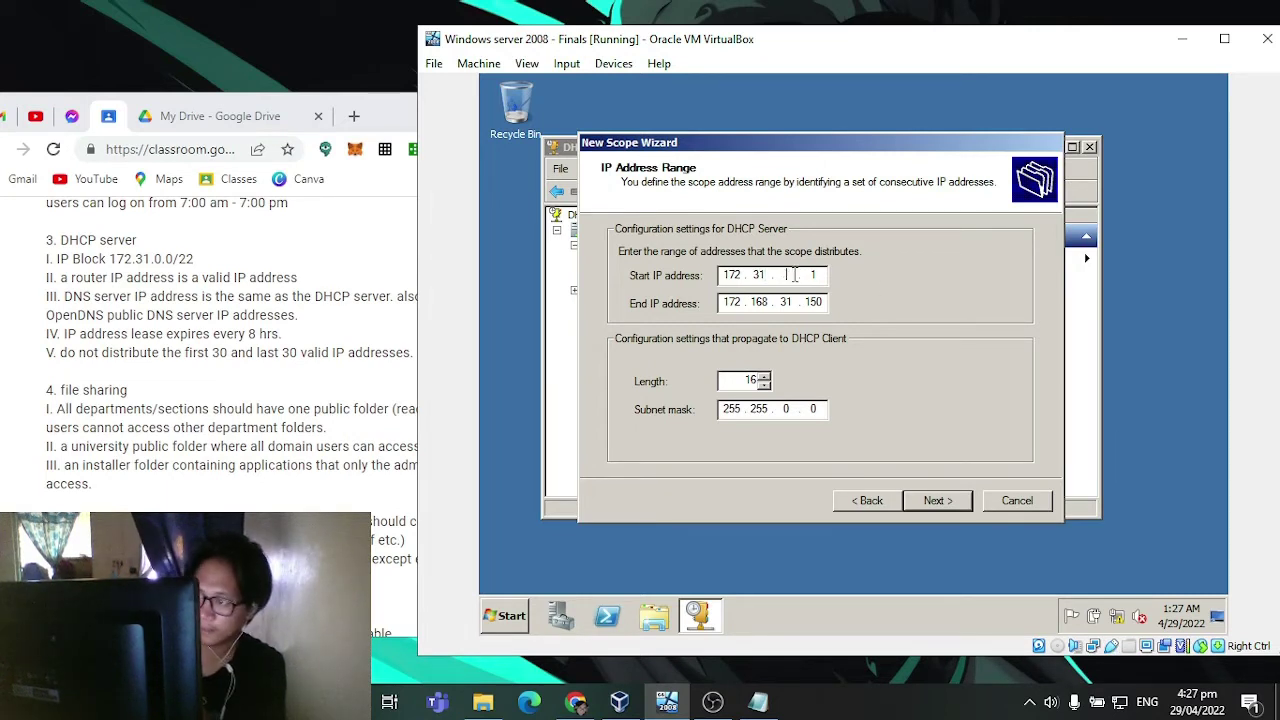
Step: Change the scope's end IP address to 172.31.0.150 and continue to the exclusions page
click(767, 302)
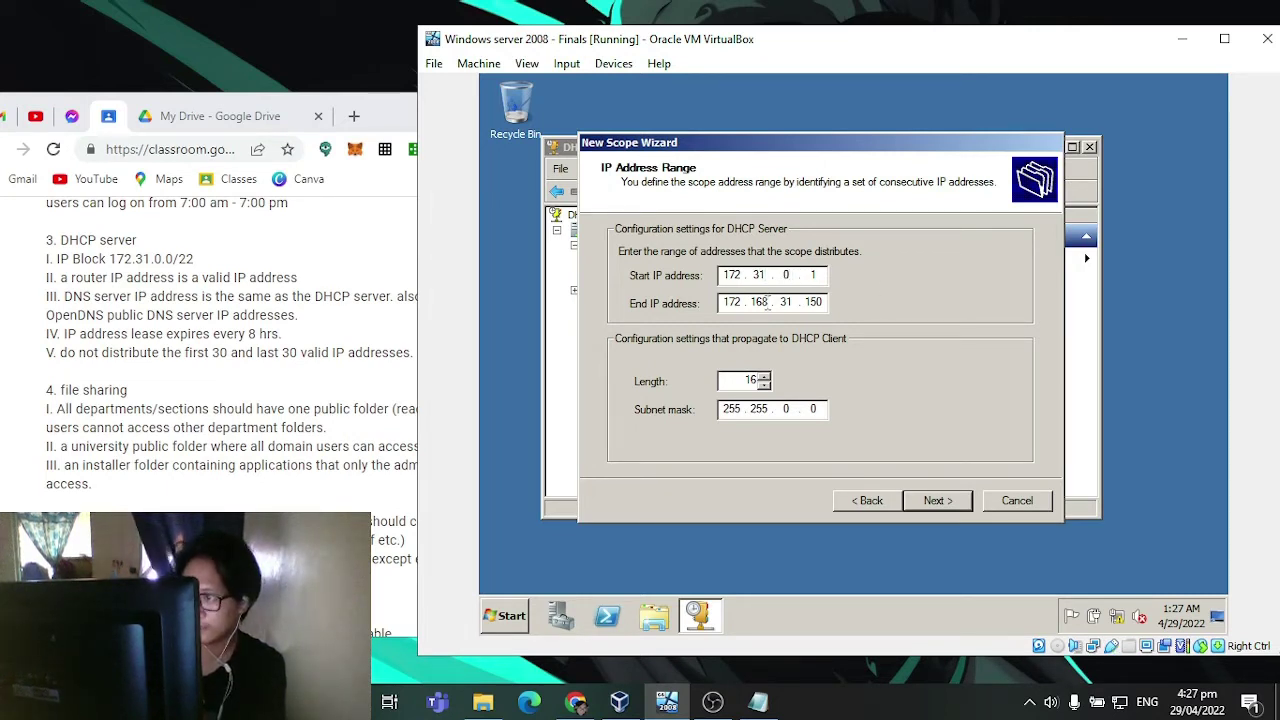
key(BackSpace)
key(BackSpace)
key(BackSpace)
text(31.)
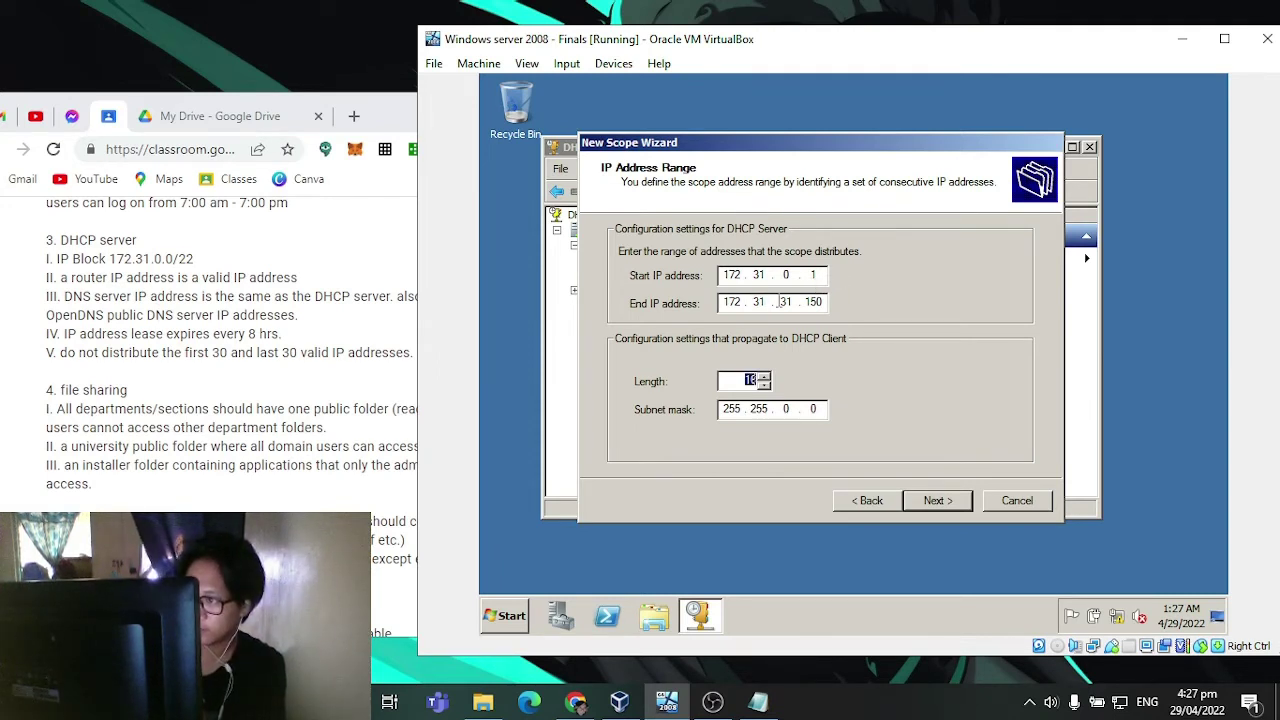
text(0)
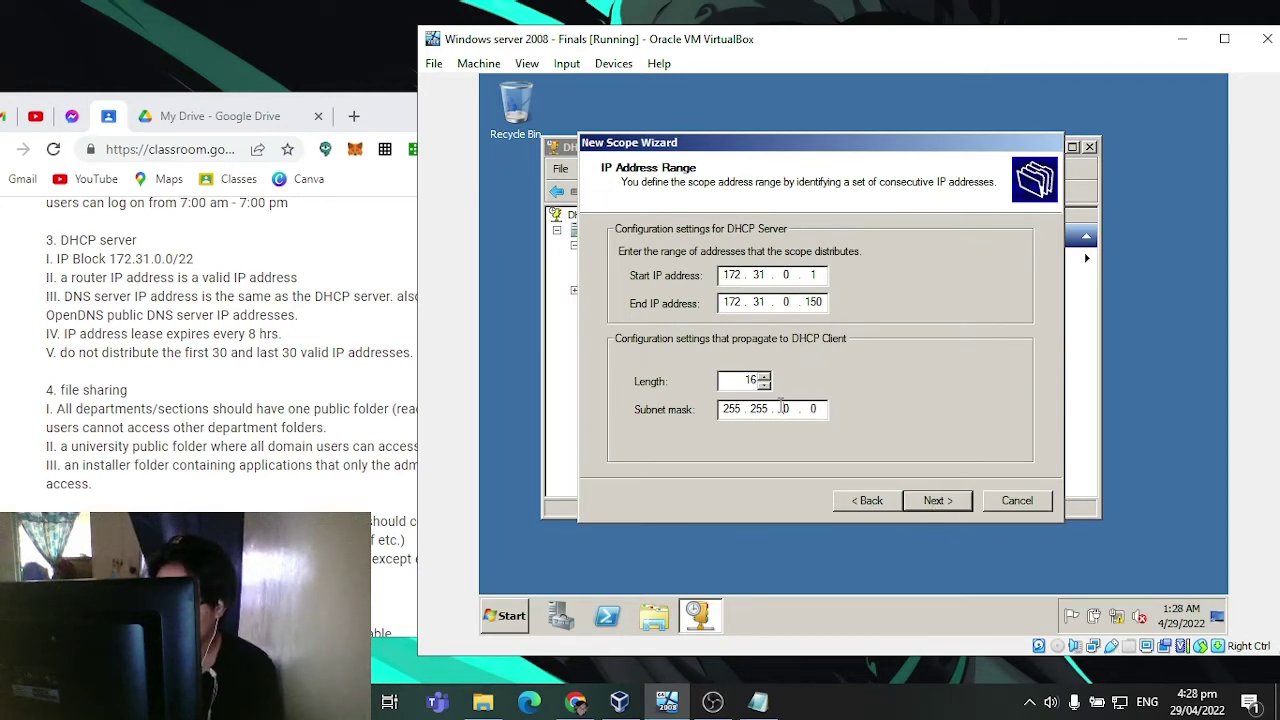
click(930, 505)
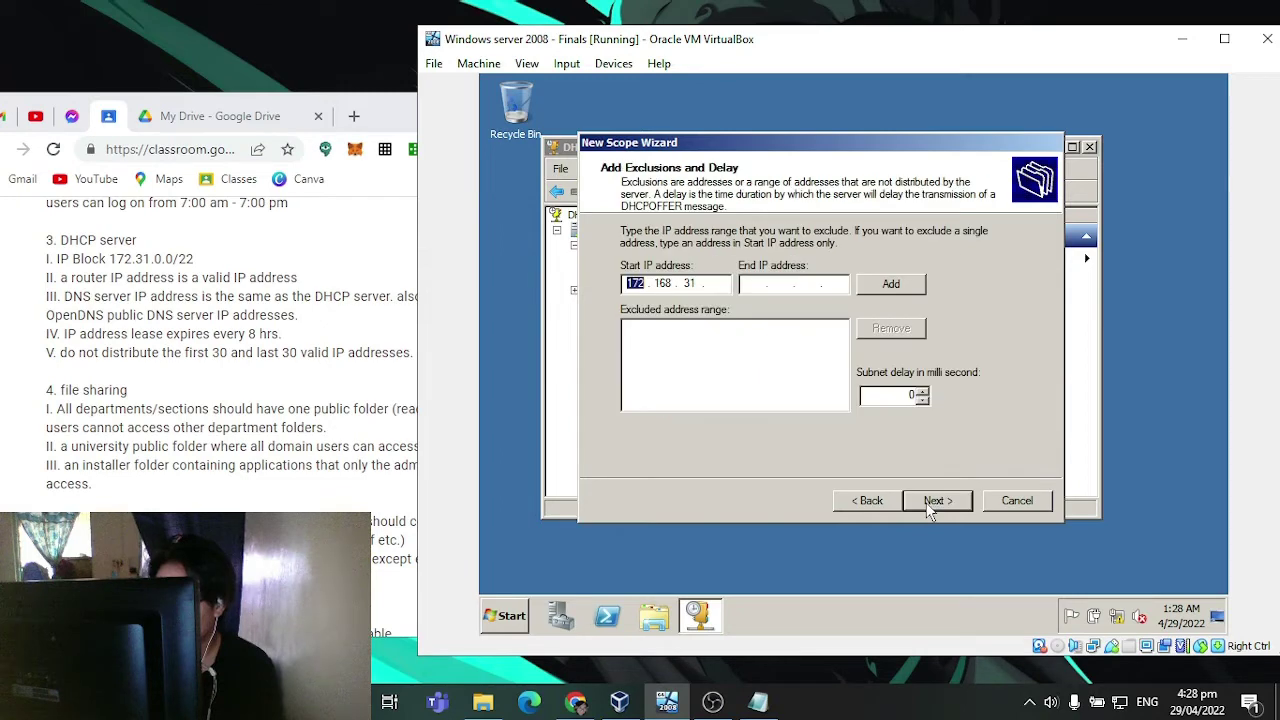
click(876, 501)
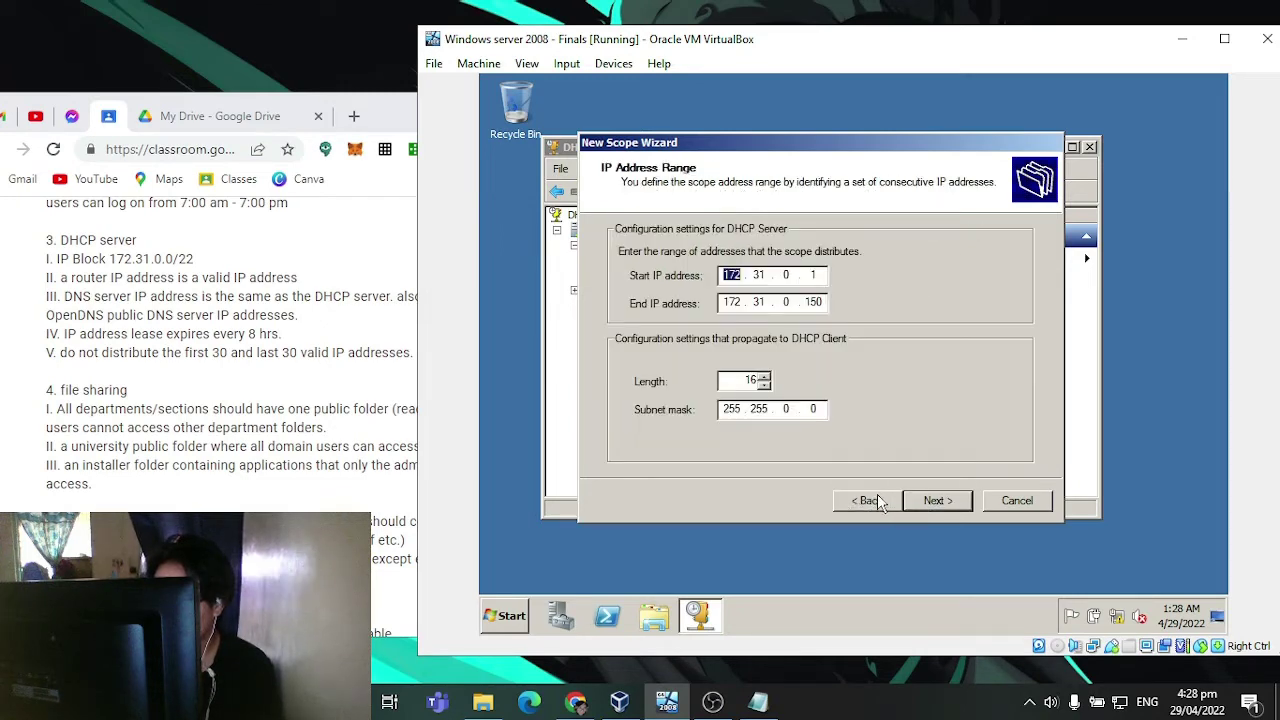
click(952, 500)
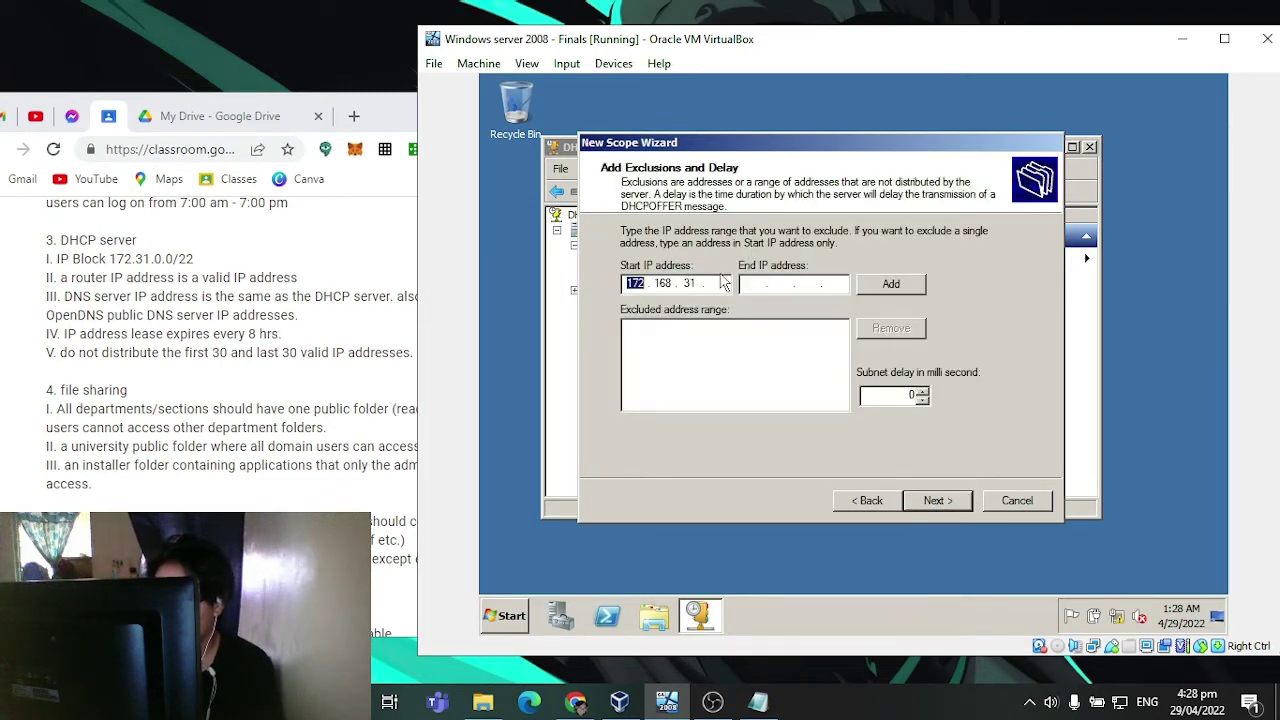
Step: Correct the exclusion range's start IP address to 172.31.0.1
click(667, 282)
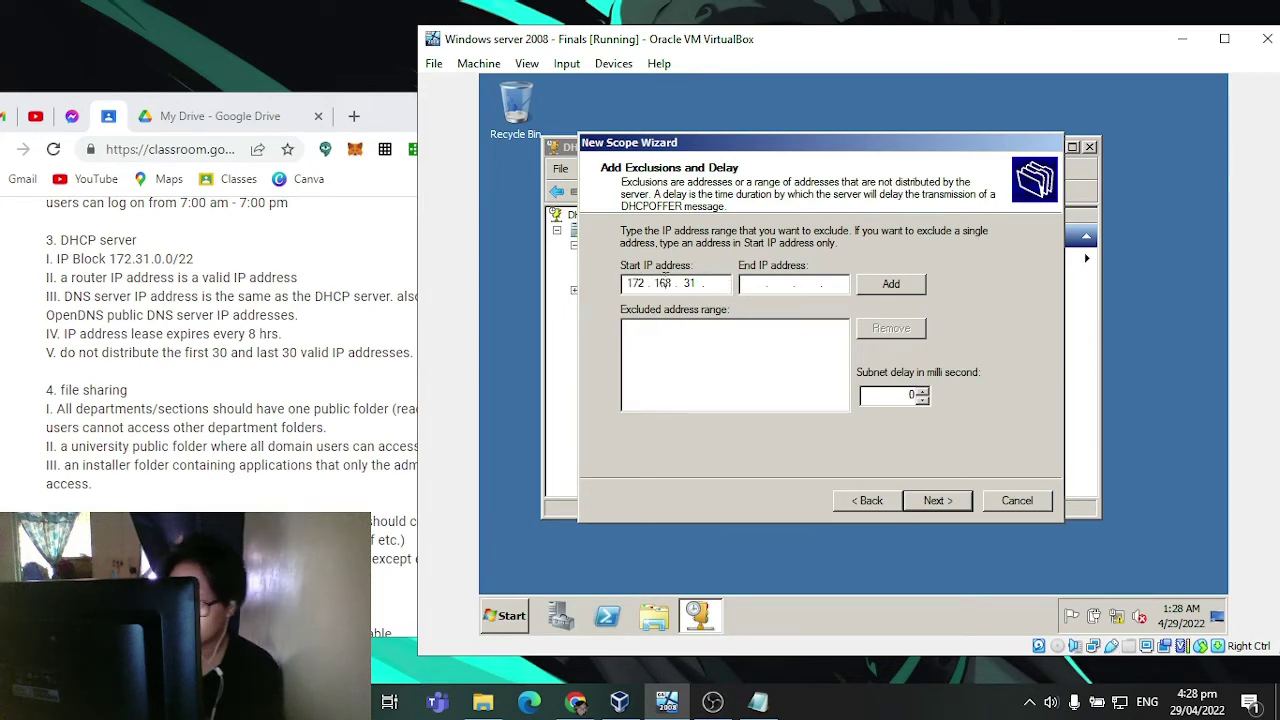
double_click(667, 282)
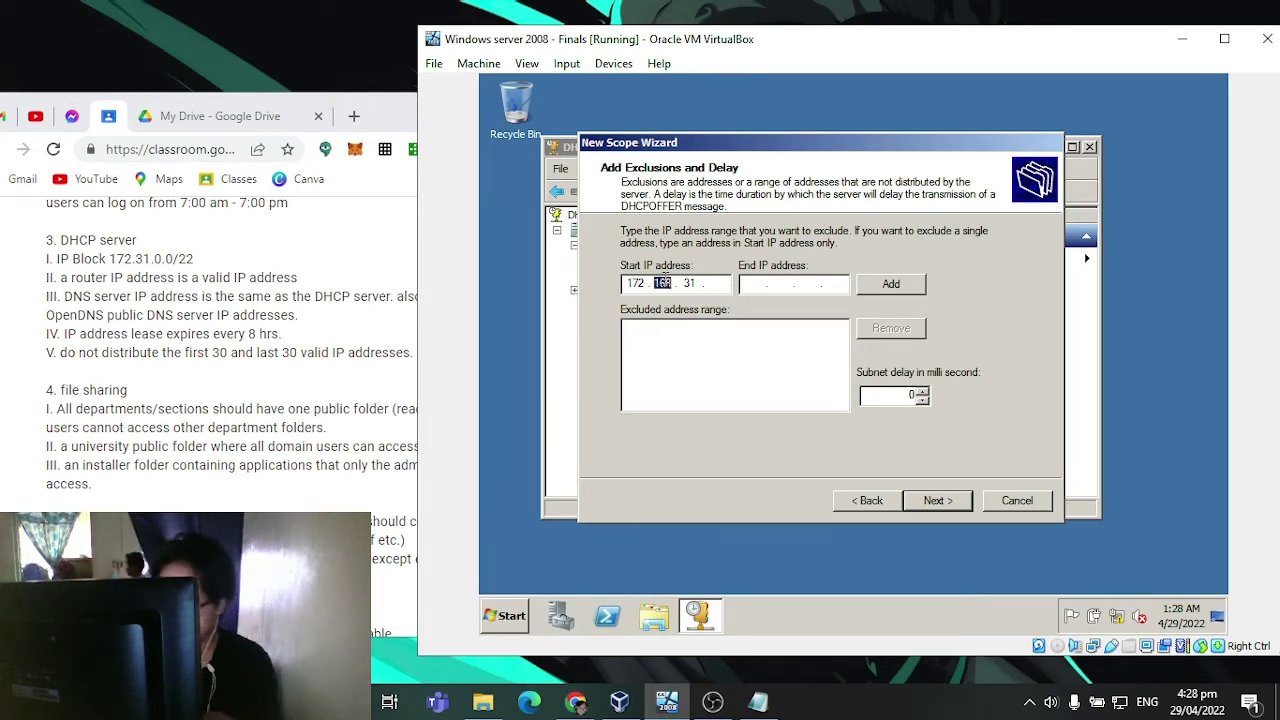
text(31 .)
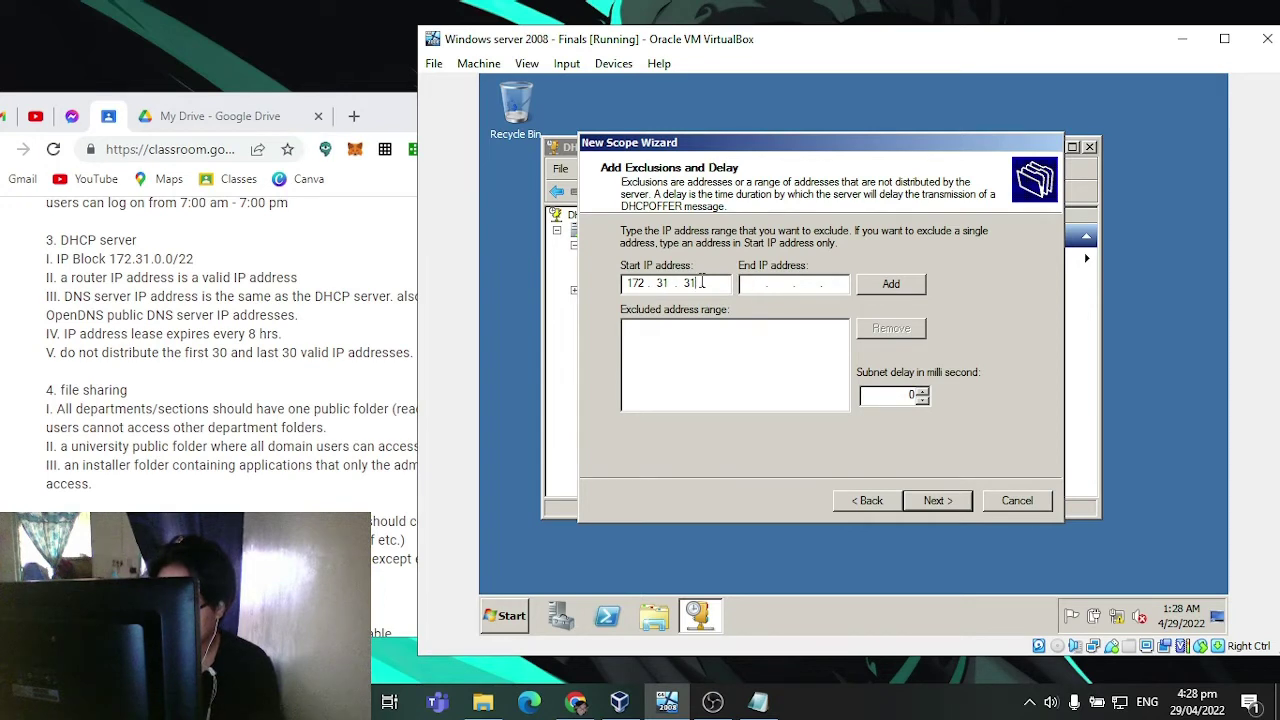
key(BackSpace)
key(BackSpace)
text(0)
key(Tab)
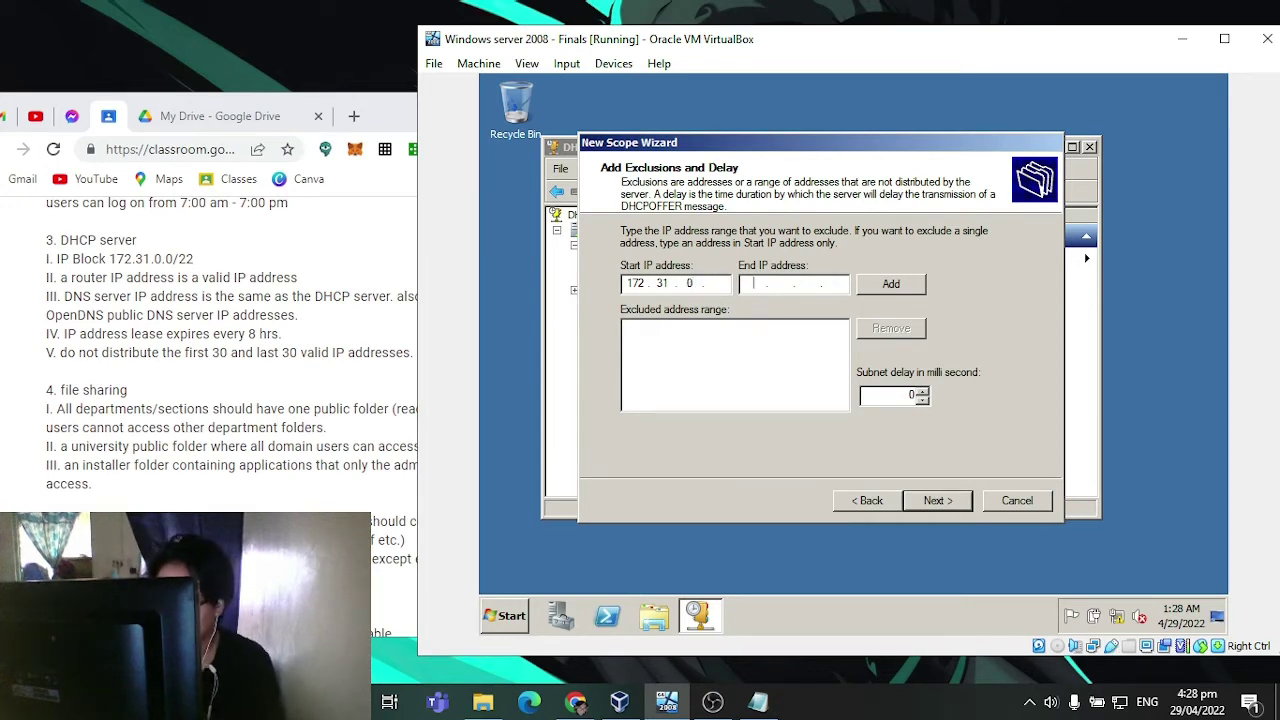
click(717, 283)
text(1)
Step: Set the exclusion's end IP address to 172.31.0.30 and add the range to the excluded addresses
click(757, 286)
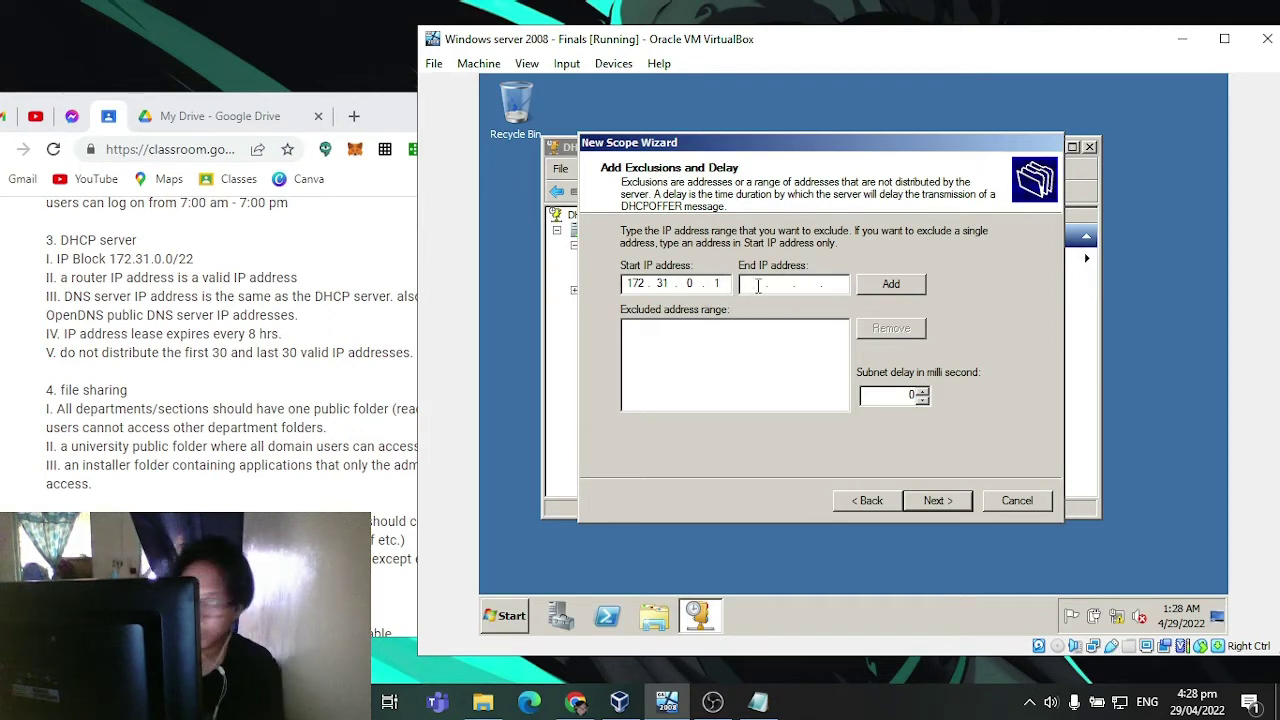
text(17)
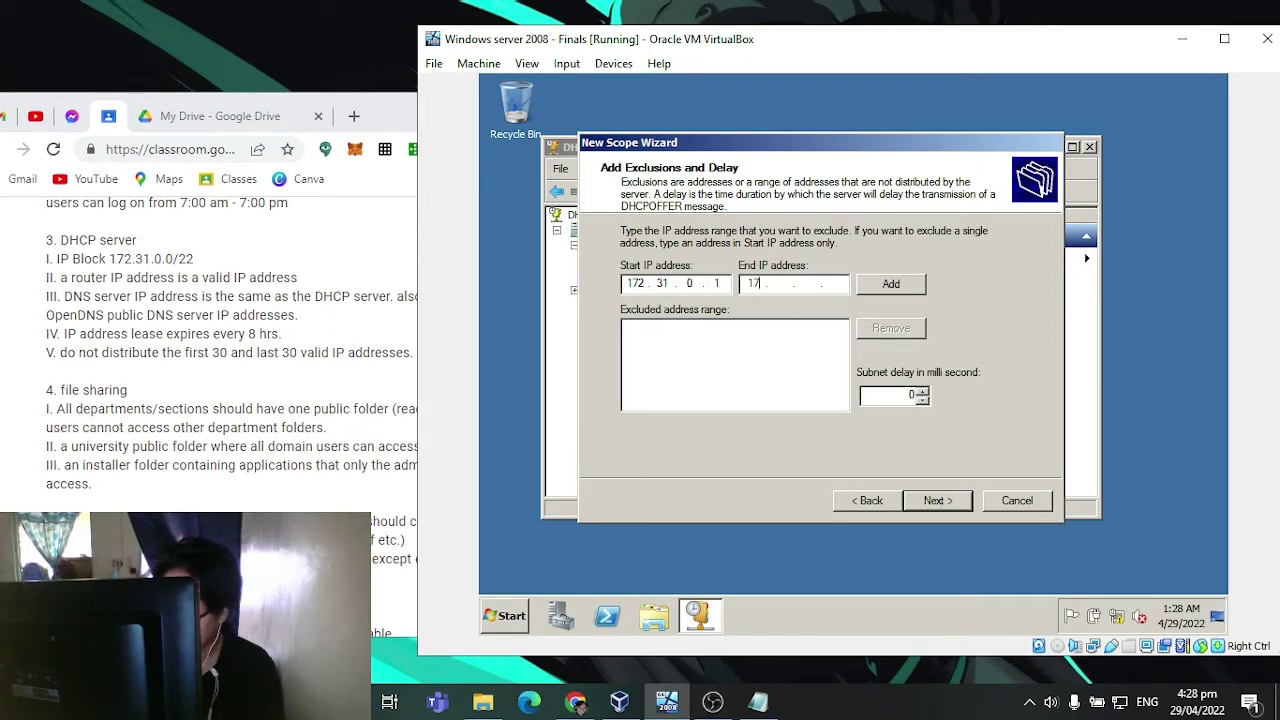
text(2 . )
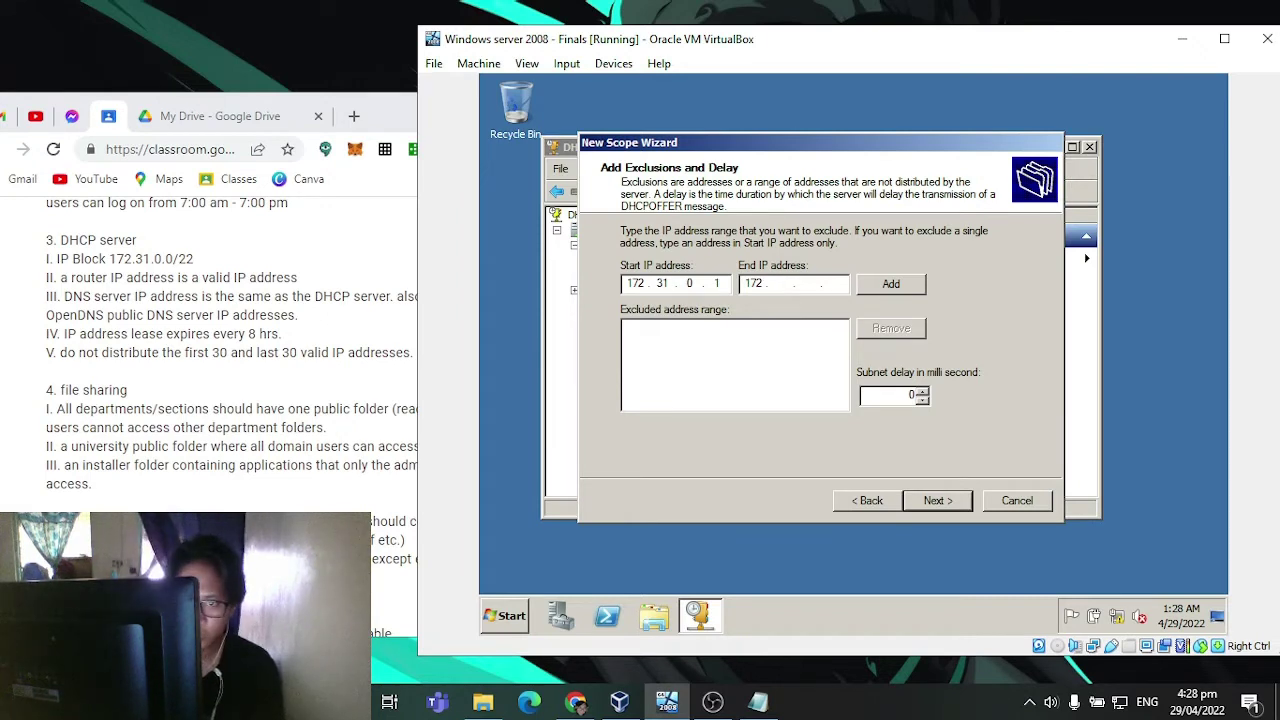
text(31 . 0 )
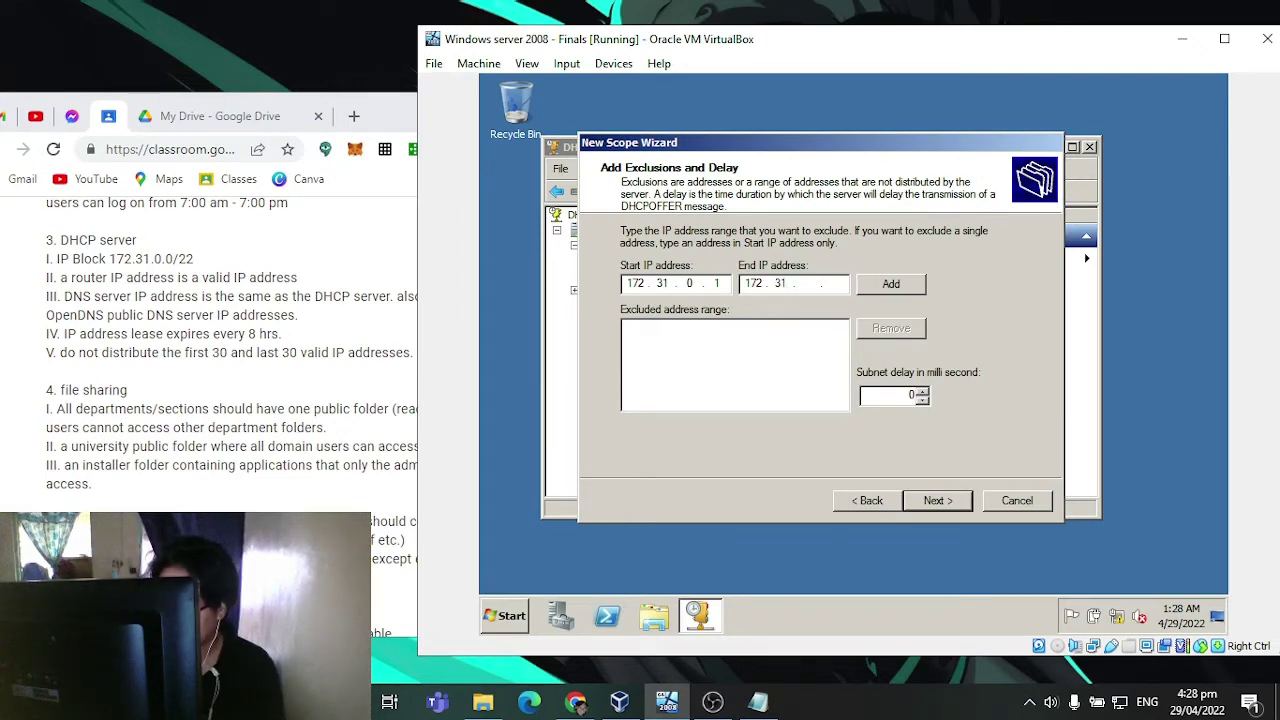
text(. )
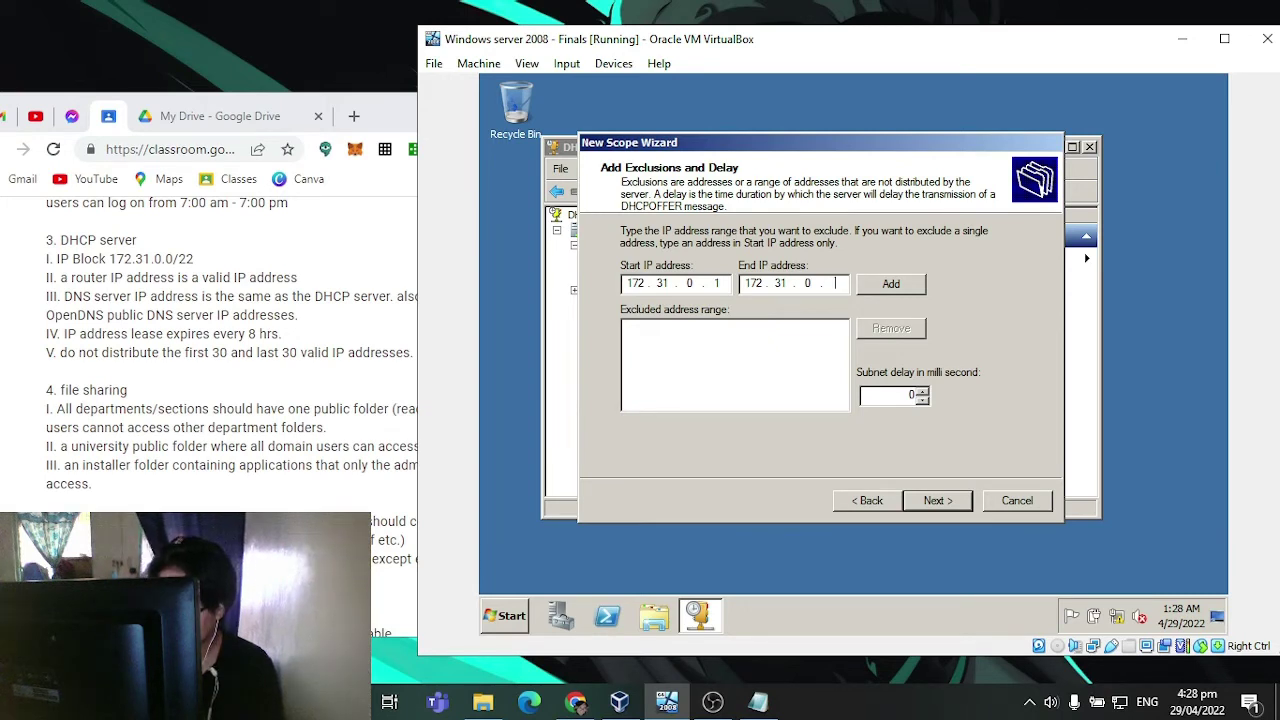
text(30)
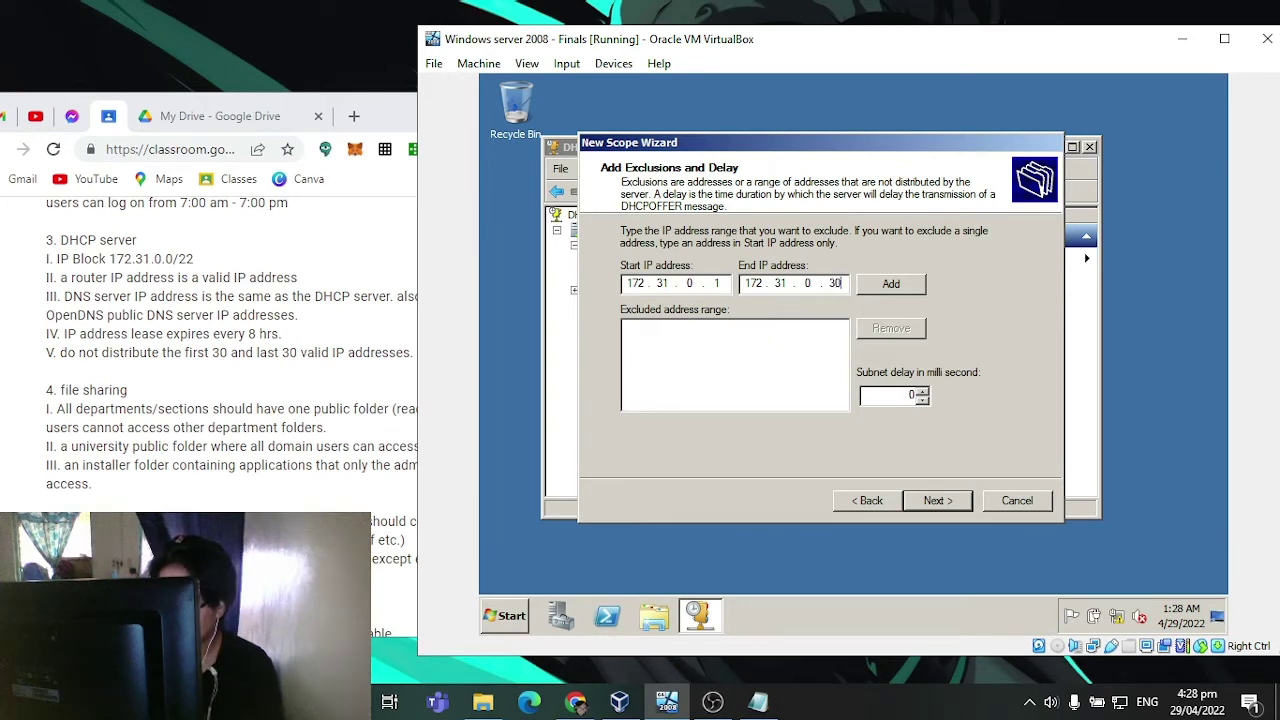
click(886, 286)
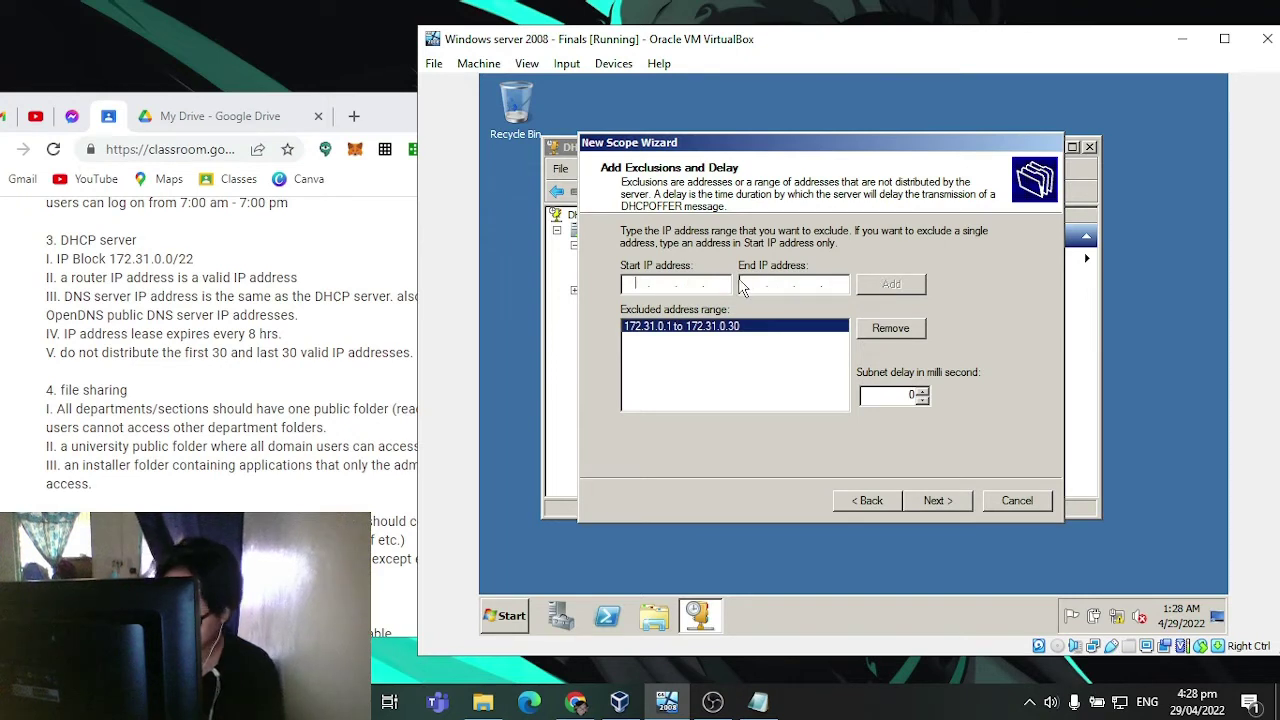
Step: Add a second excluded address range from 172.31.0.121 through 172.31.0.150
text(172.)
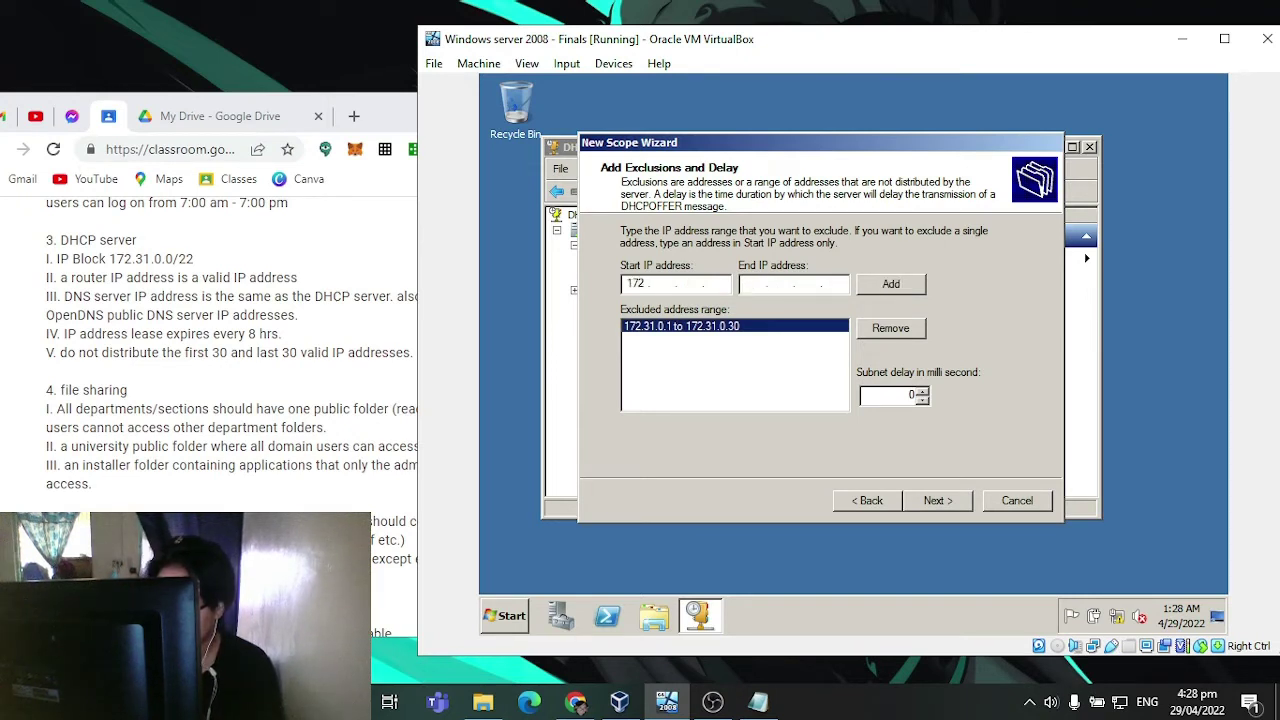
text(31.)
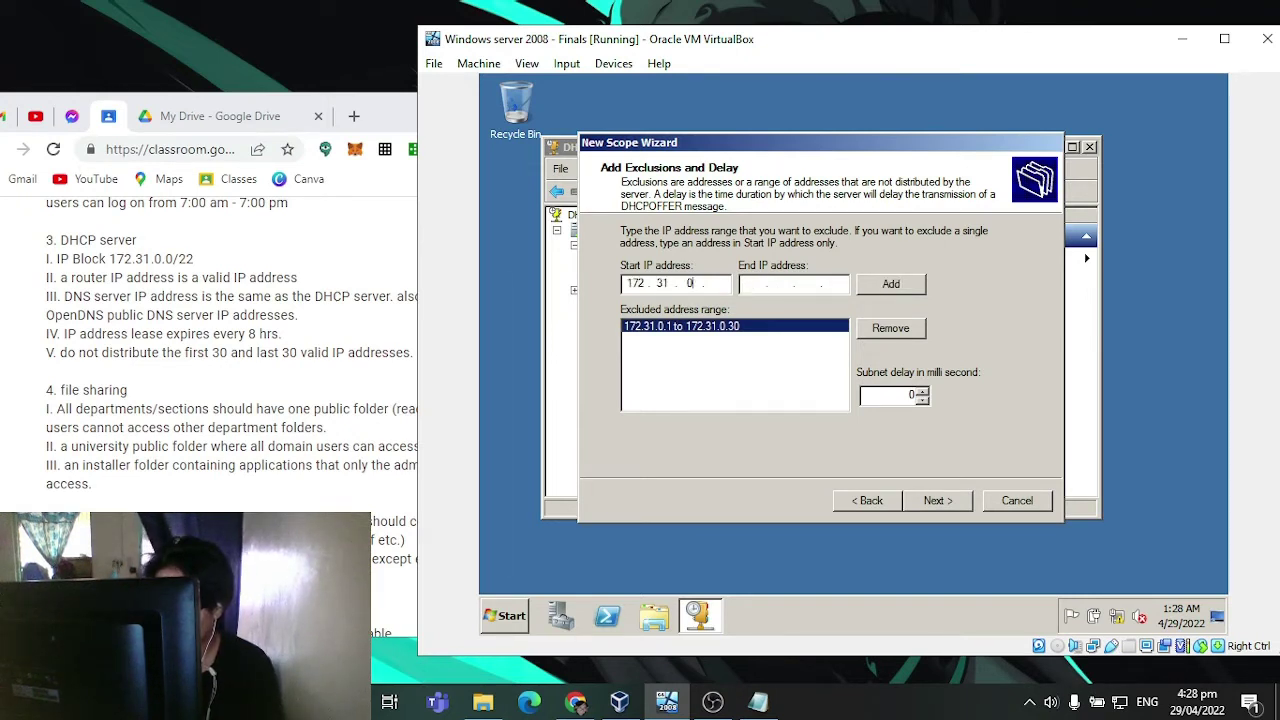
text(0.)
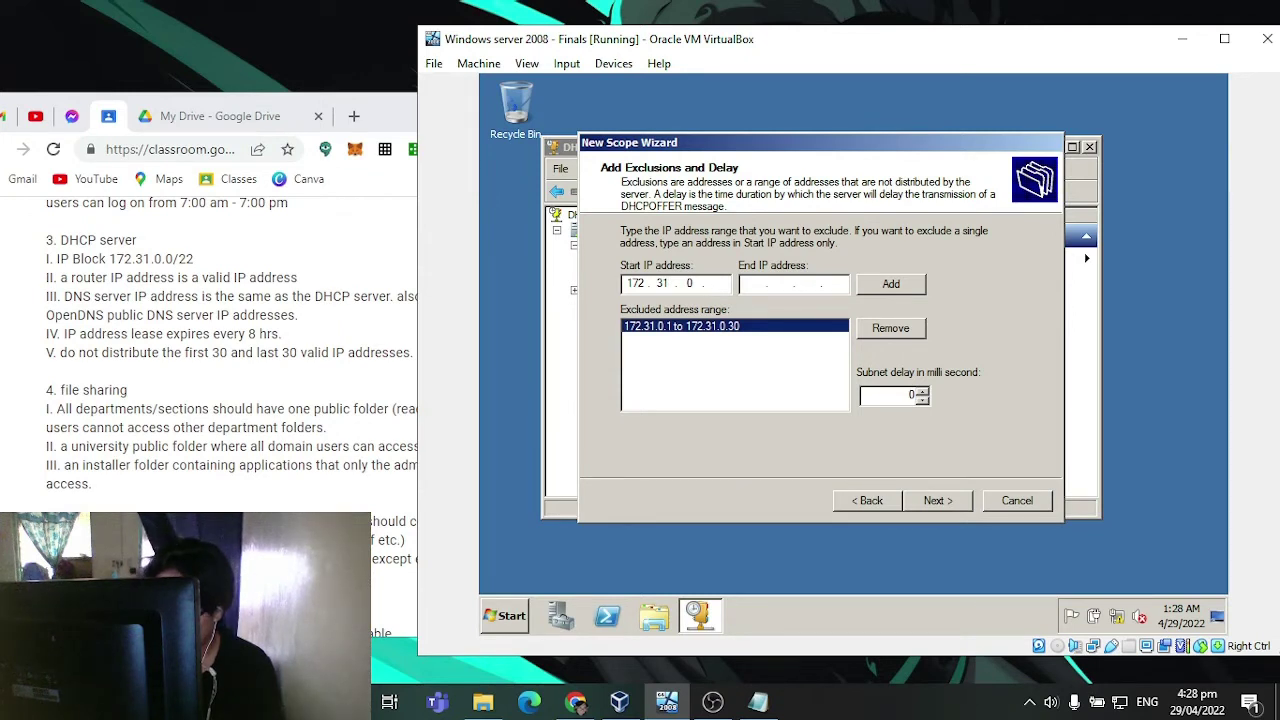
text(121)
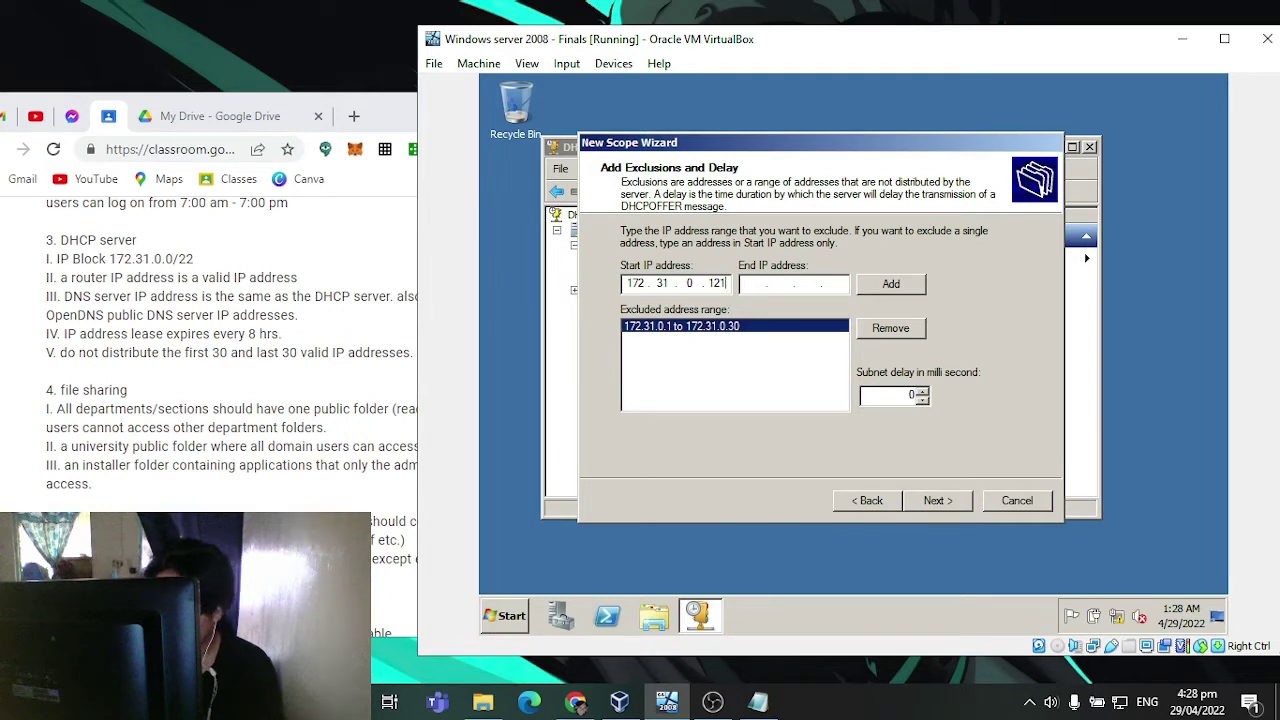
click(753, 283)
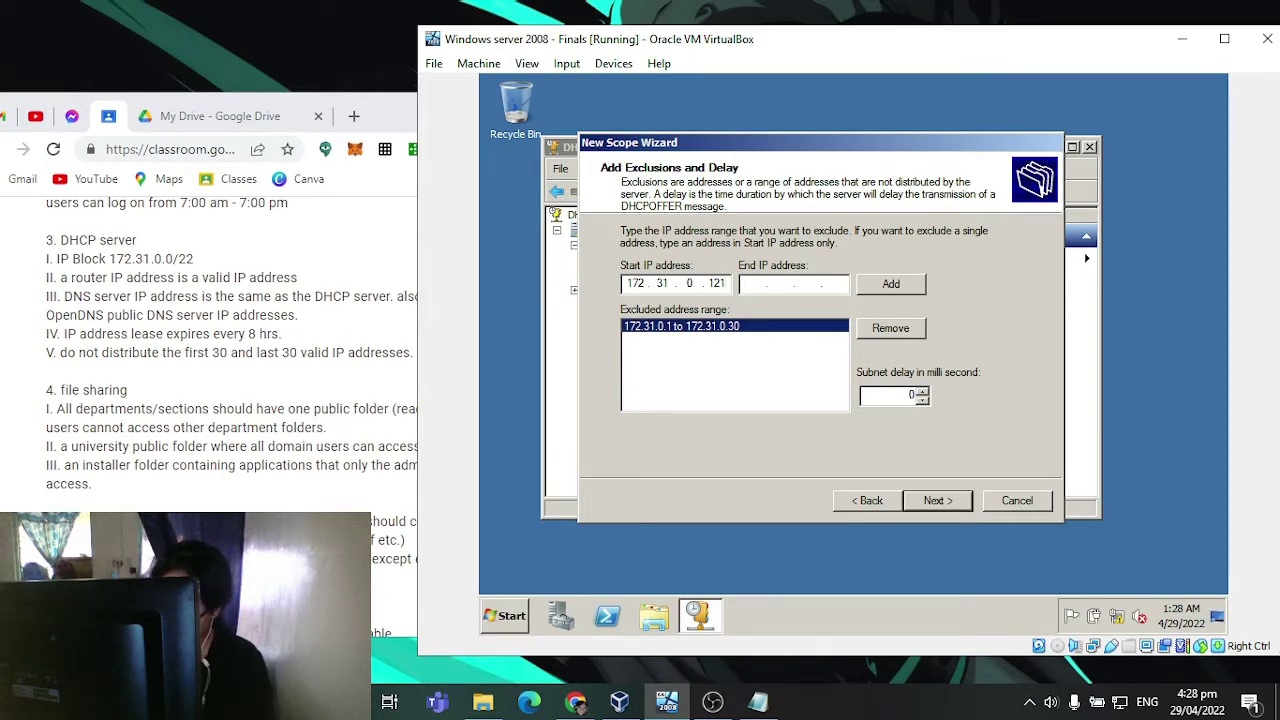
text(172 . 31)
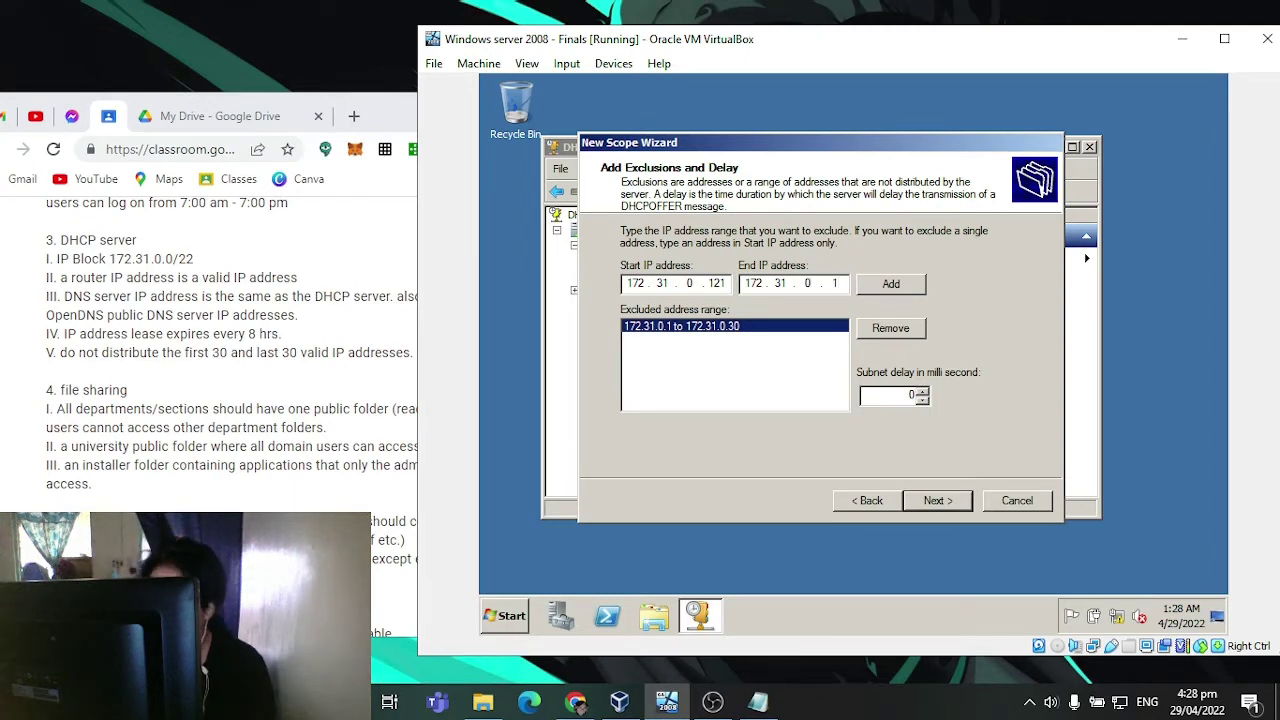
text(.0.150)
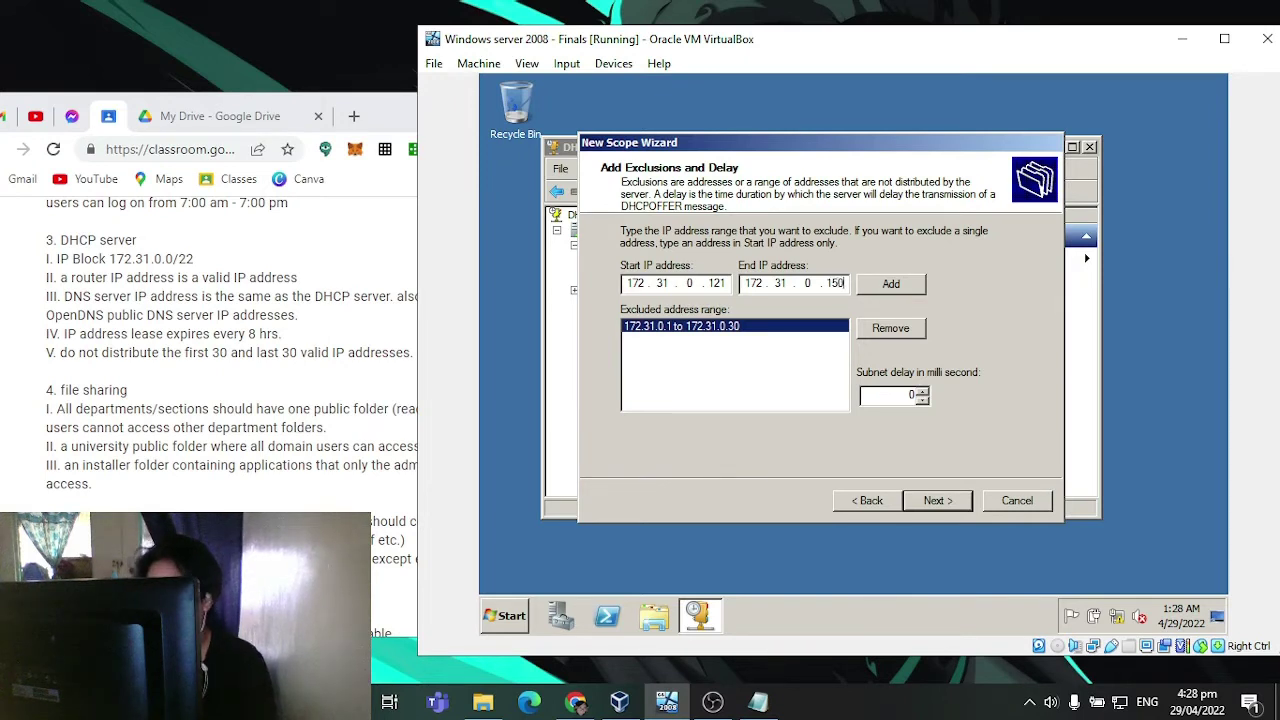
click(915, 285)
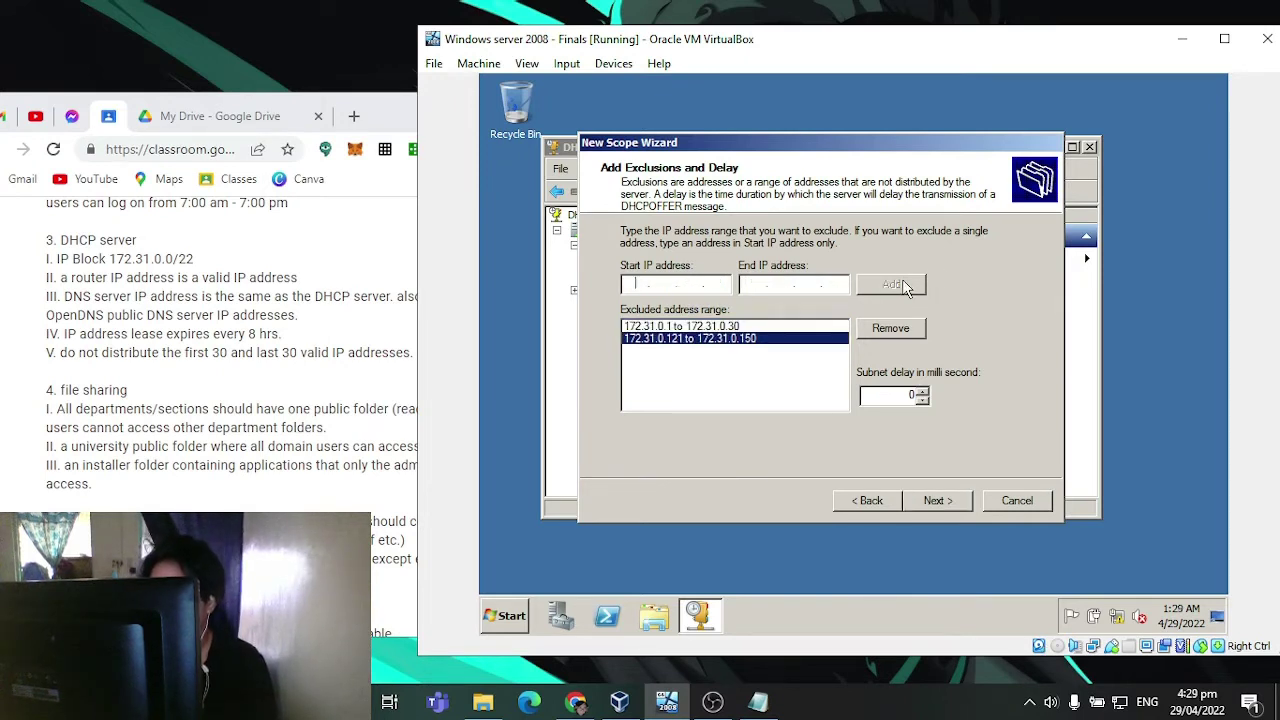
Step: Limit the scope's lease duration to 8 hours with no days, and choose to configure the DHCP options now
click(936, 500)
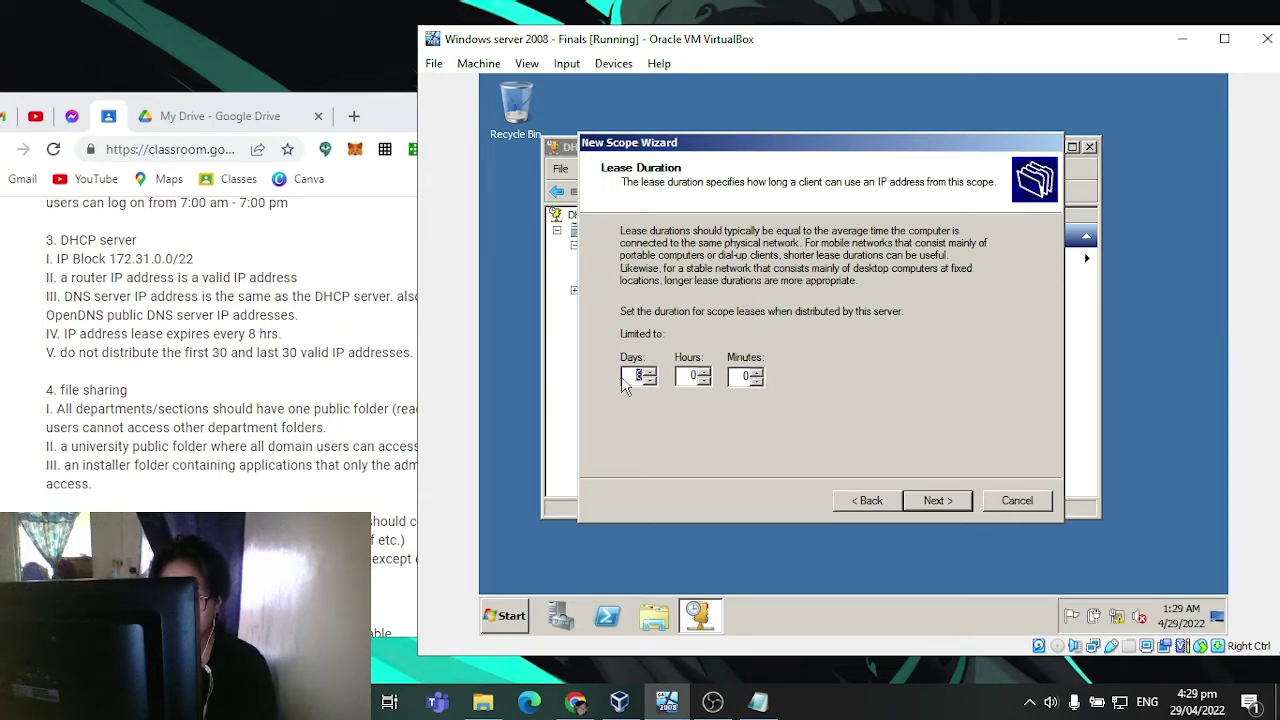
key(BackSpace)
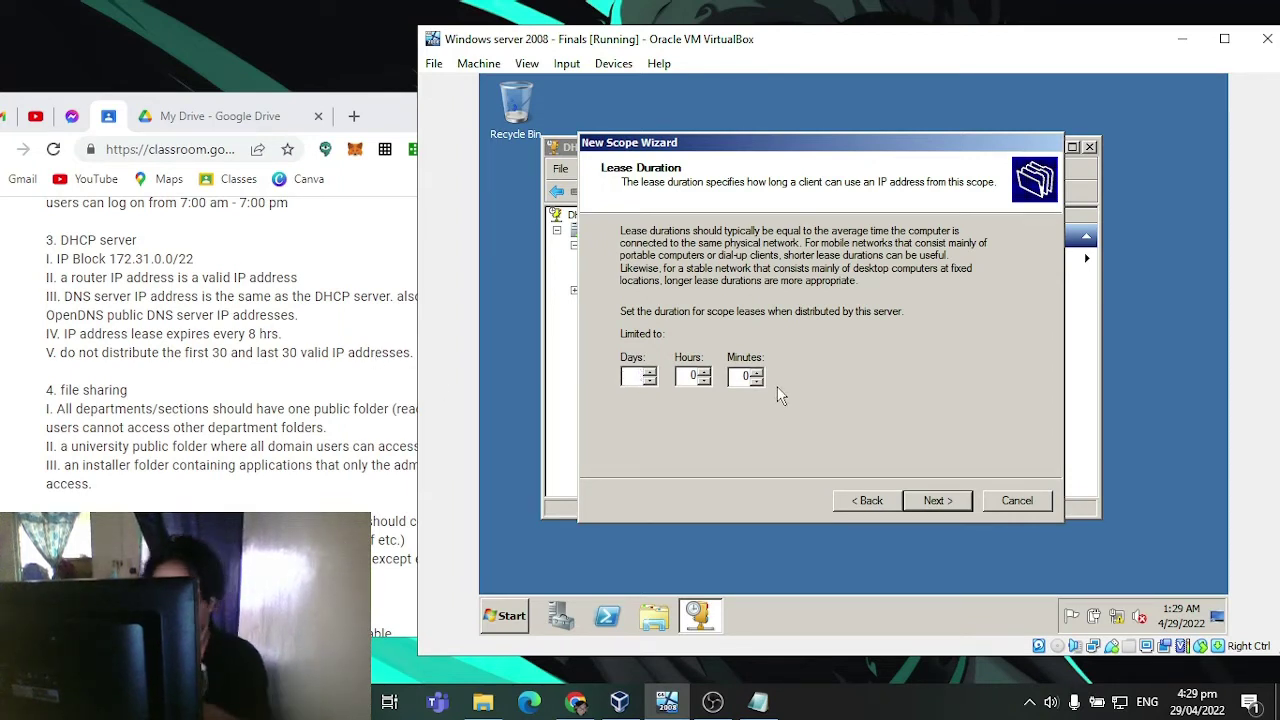
key(Tab)
text(8)
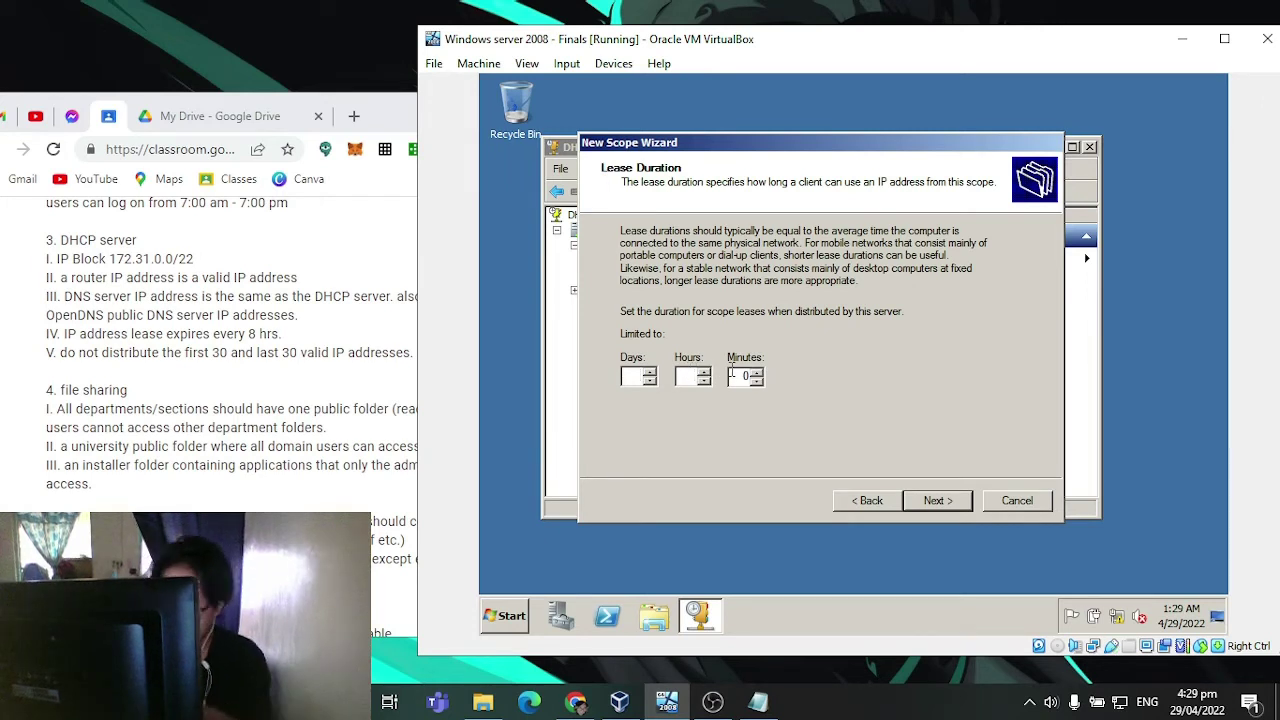
click(938, 500)
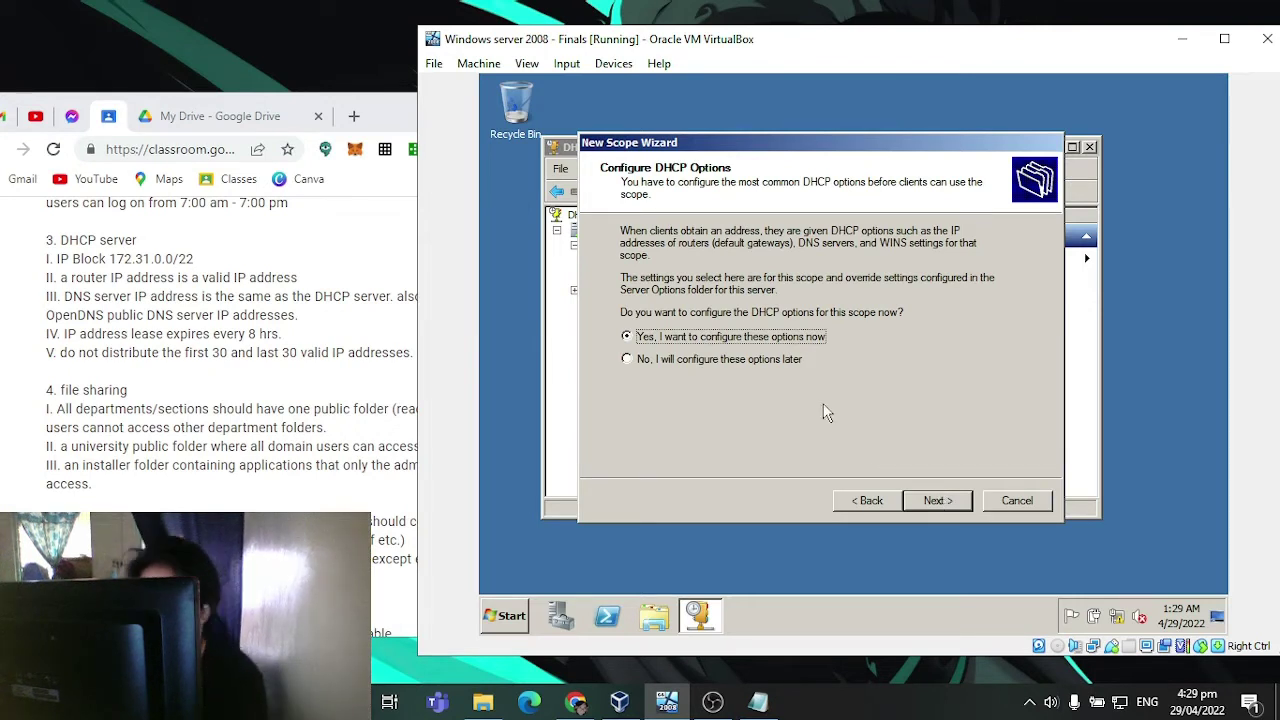
click(938, 502)
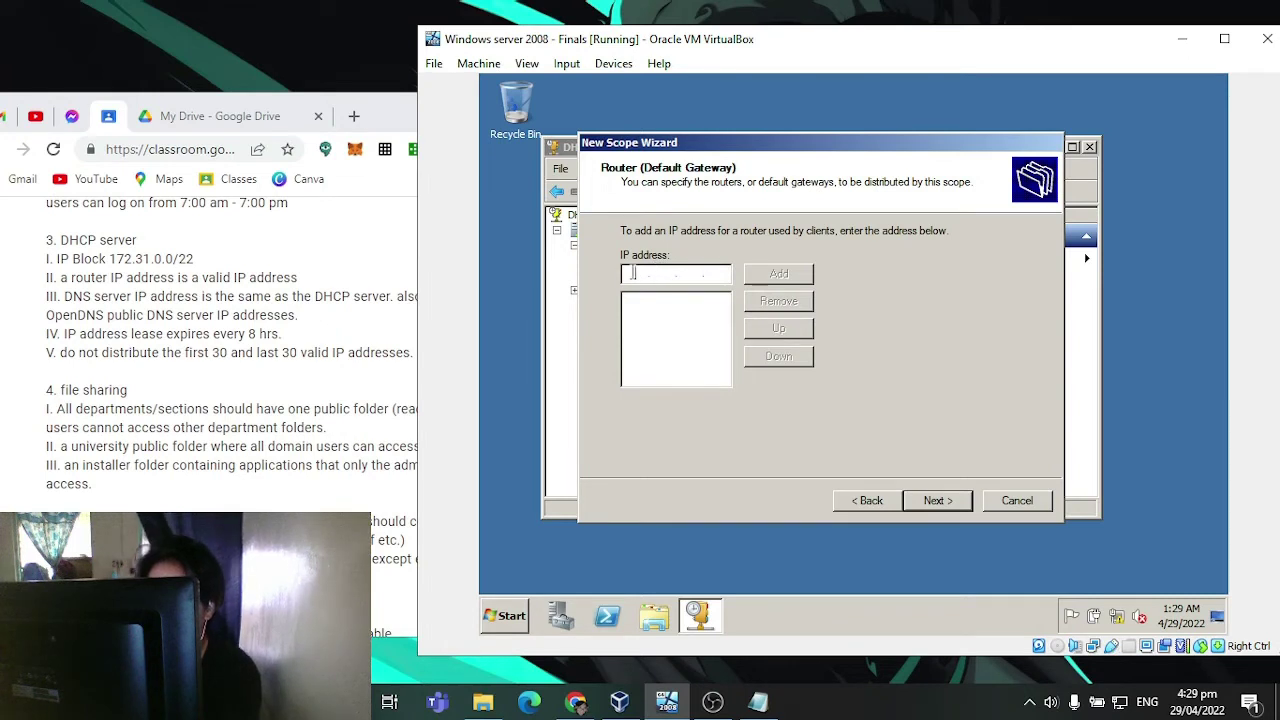
Step: Check the DNS server requirement in the assignment's DHCP section and return to the router IP address entry
click(236, 370)
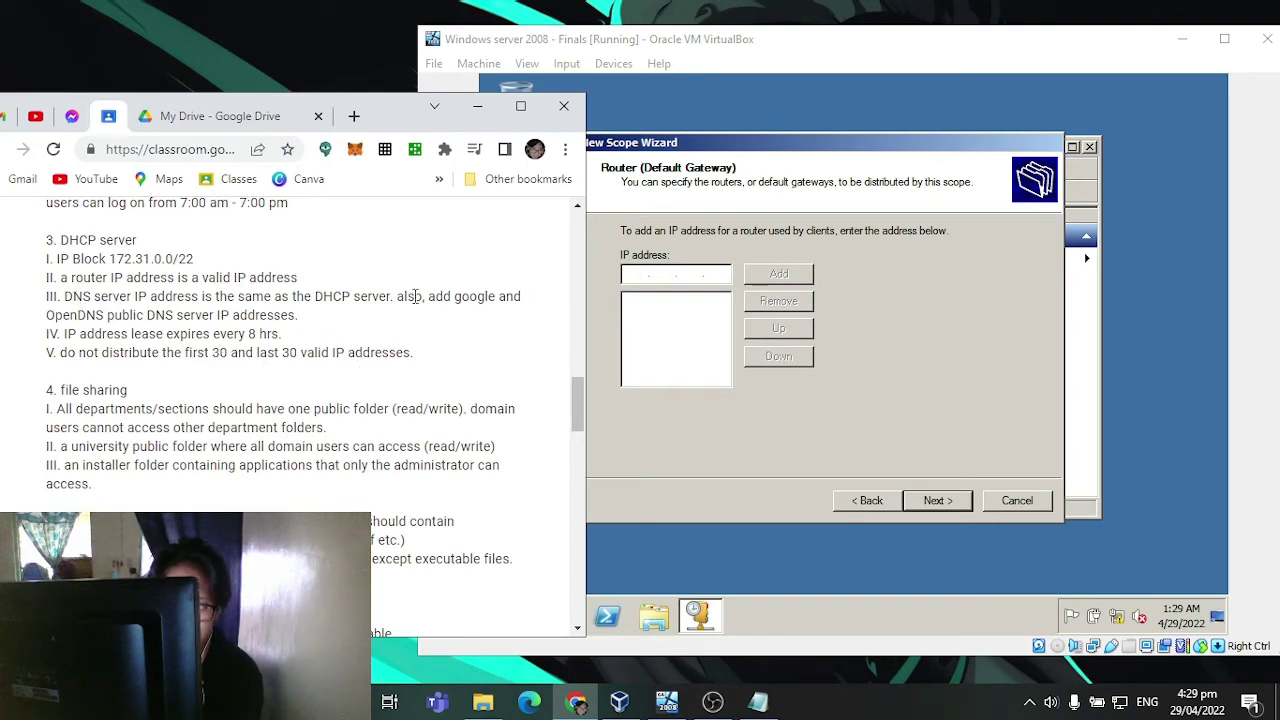
drag(299, 315, 75, 296)
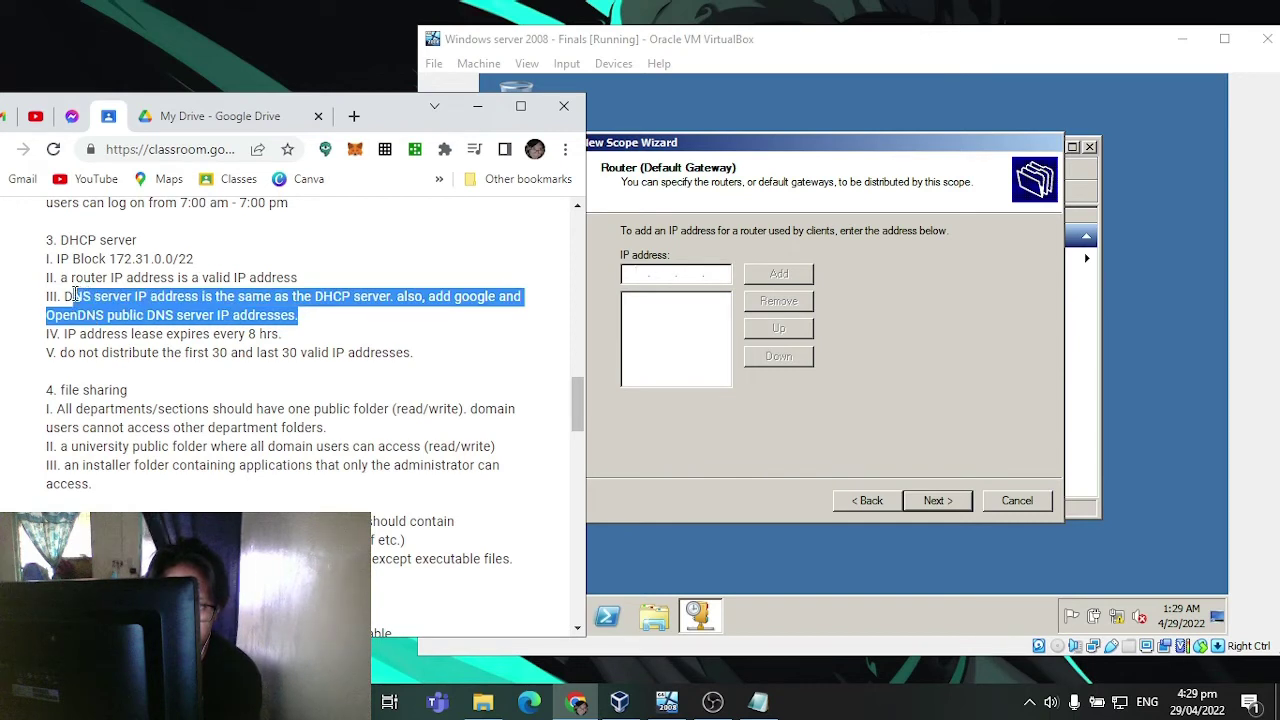
click(632, 272)
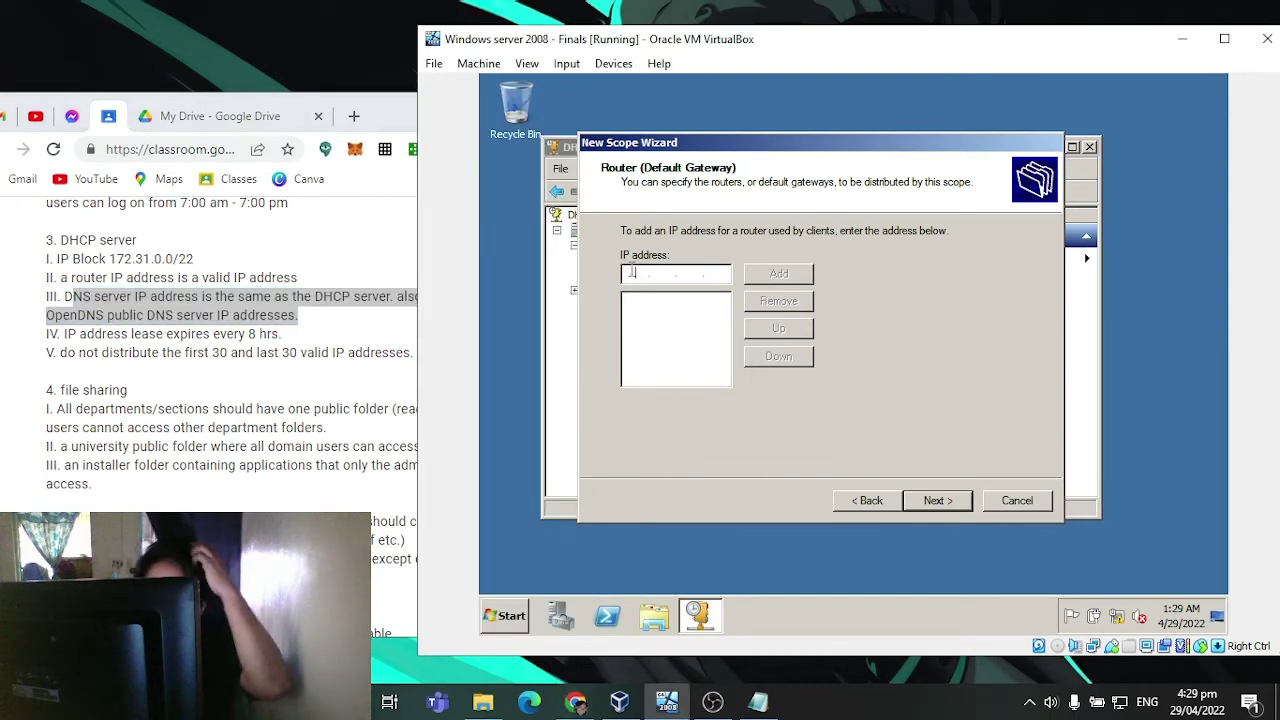
Step: Enter 192.168.0.1 as the router IP address for the scope and continue to the domain name and DNS server settings
text(1)
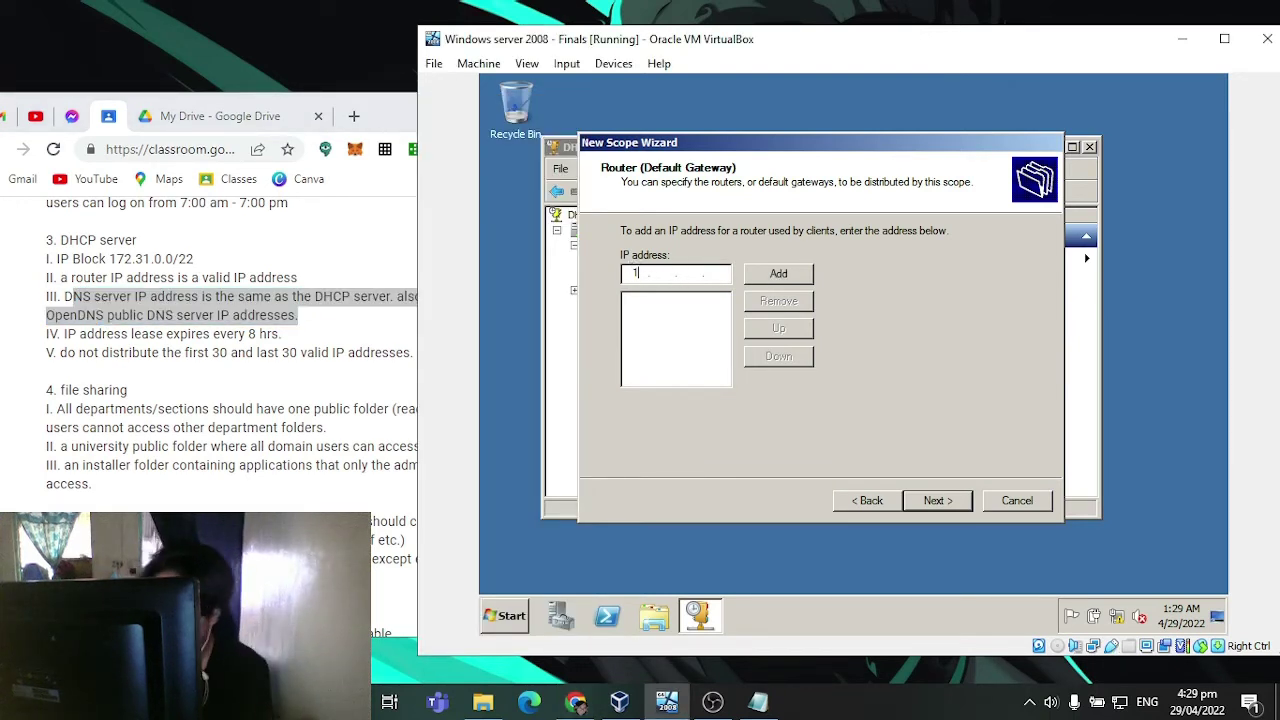
key(BackSpace)
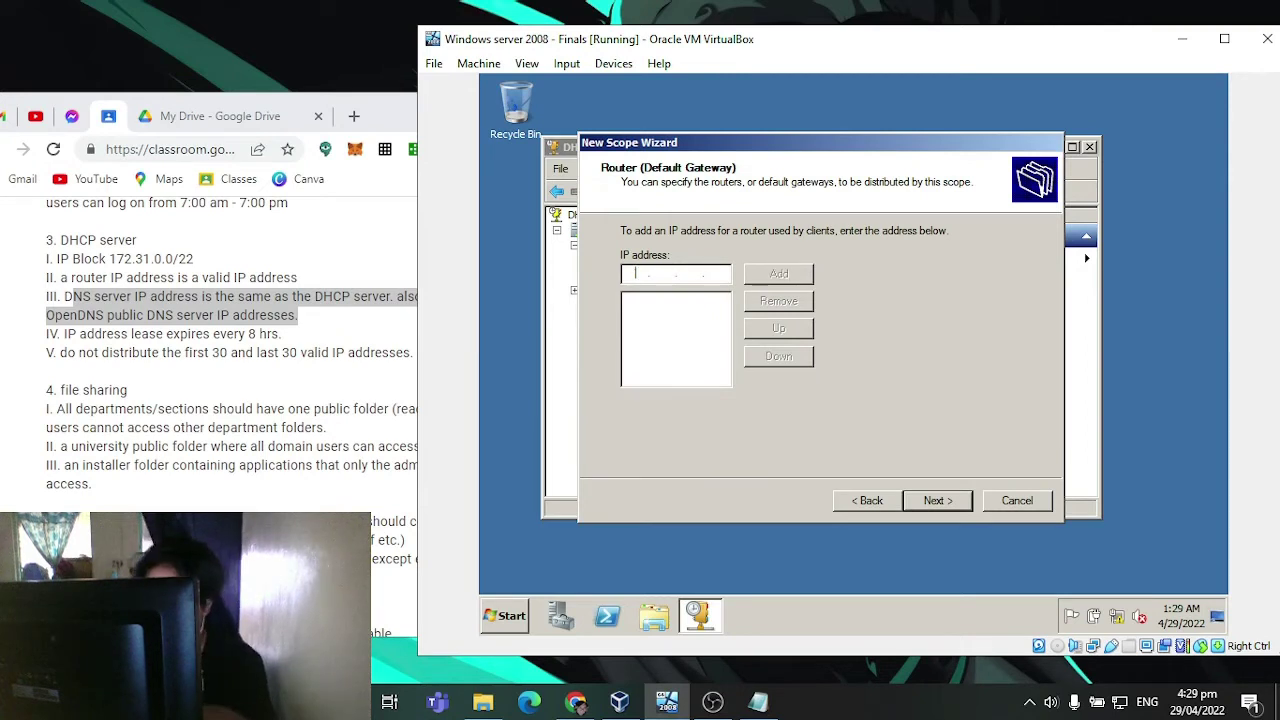
text(192.1)
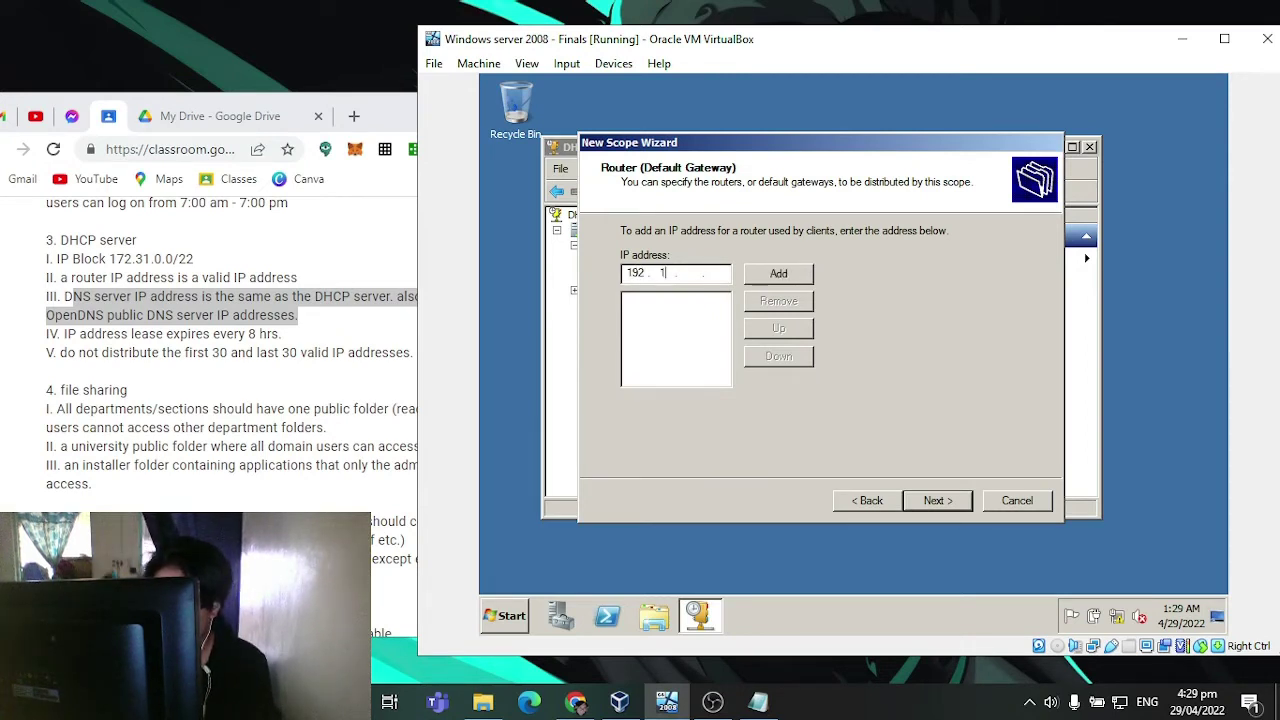
text(68.)
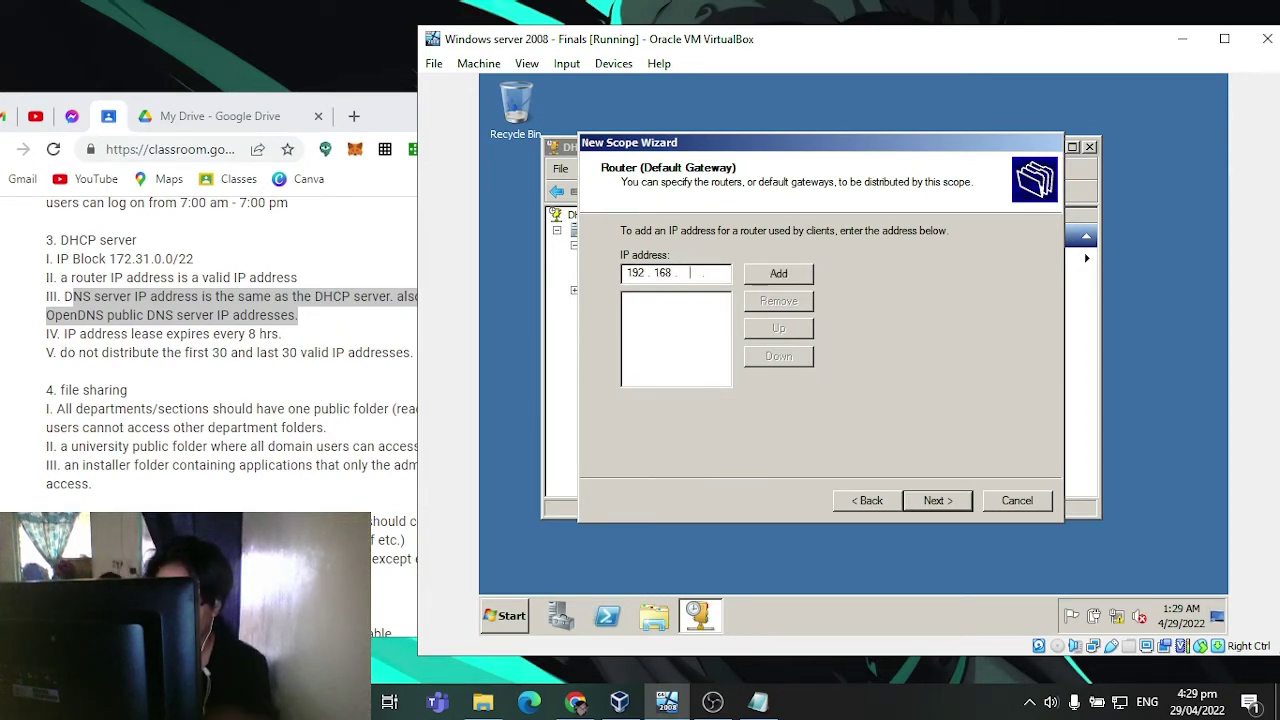
text(0.)
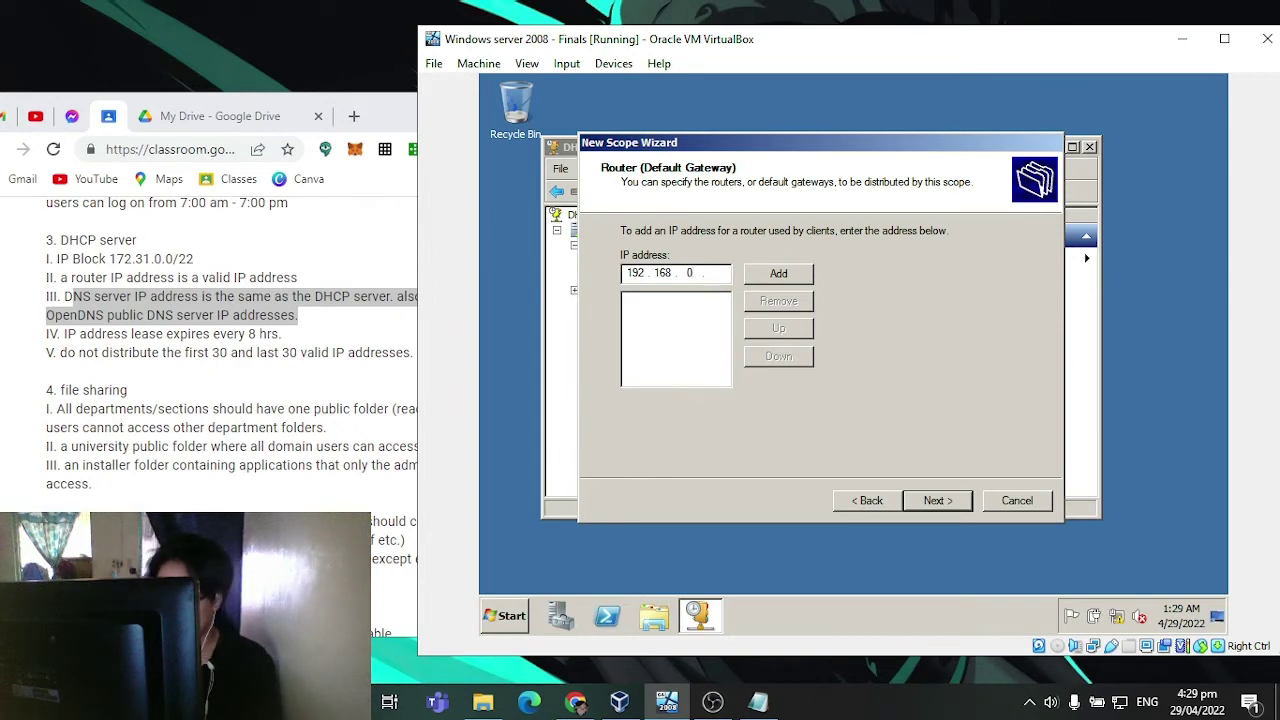
text(1)
key(Return)
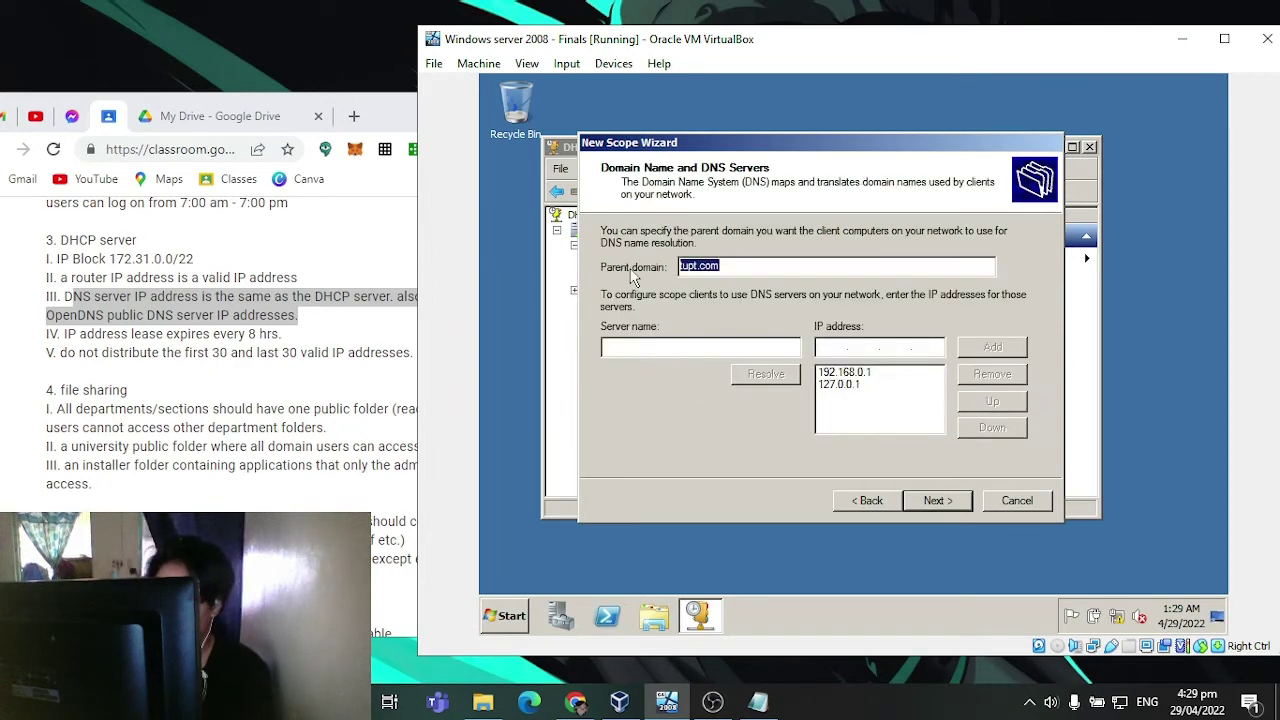
Step: Review the DNS server addresses already listed for the scope and proceed to the WINS server settings
click(876, 347)
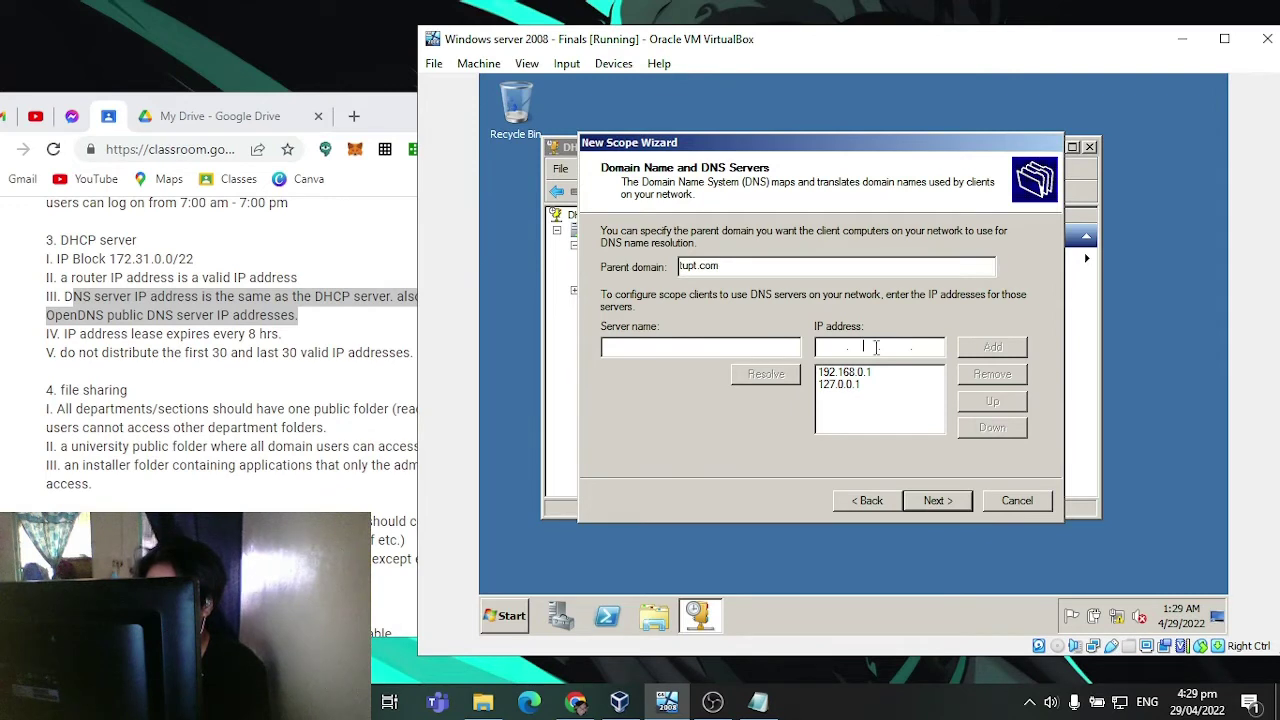
click(868, 374)
click(866, 386)
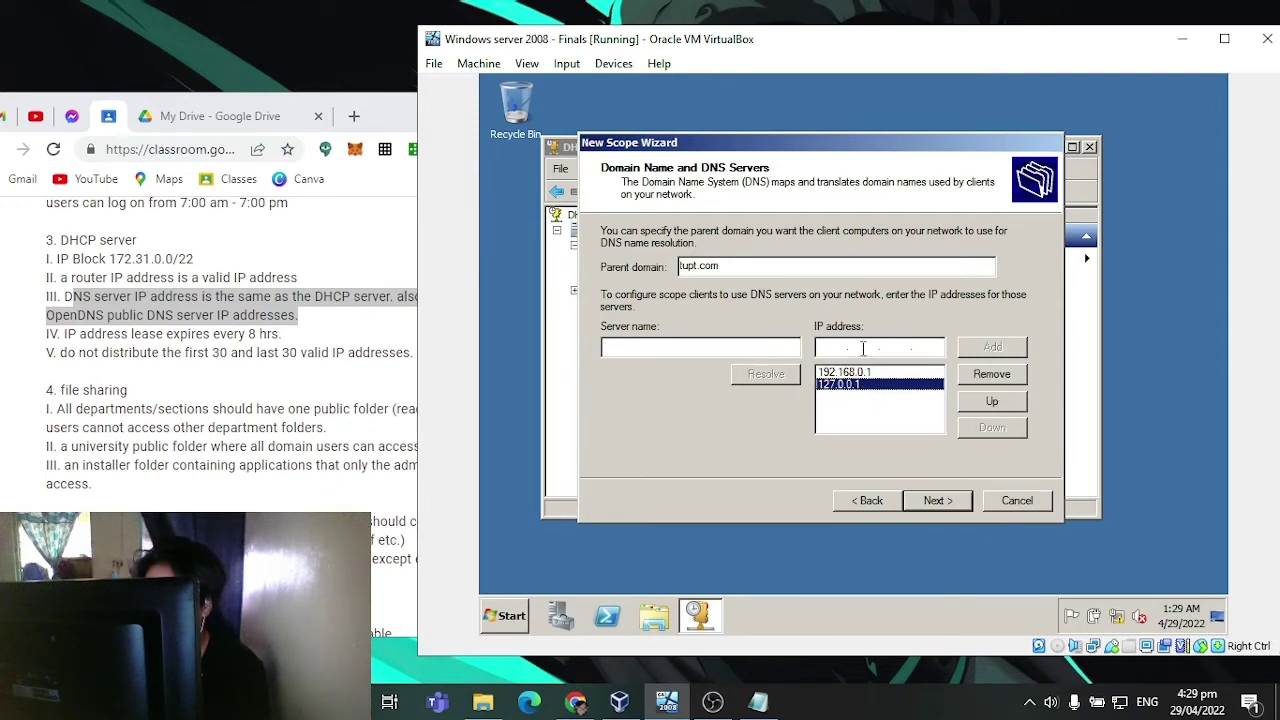
click(937, 500)
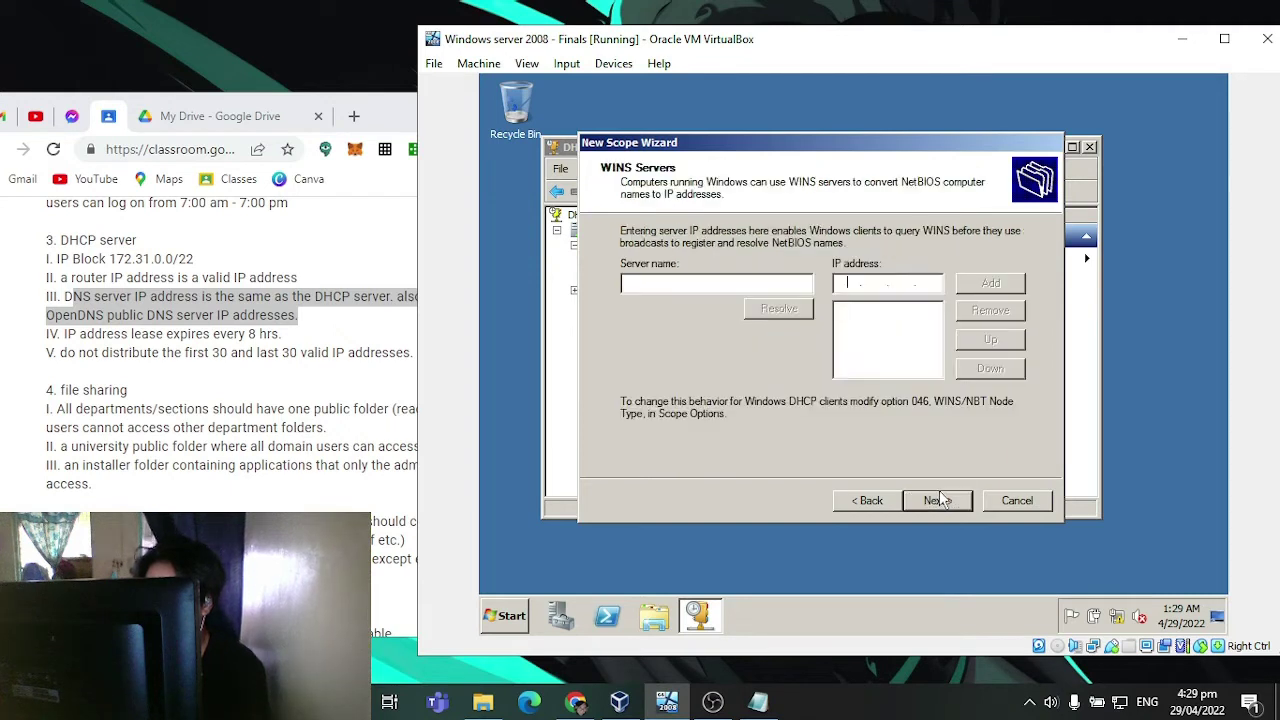
Step: Add 192.168.0.1 to the scope's list of WINS server addresses
click(846, 282)
text(1)
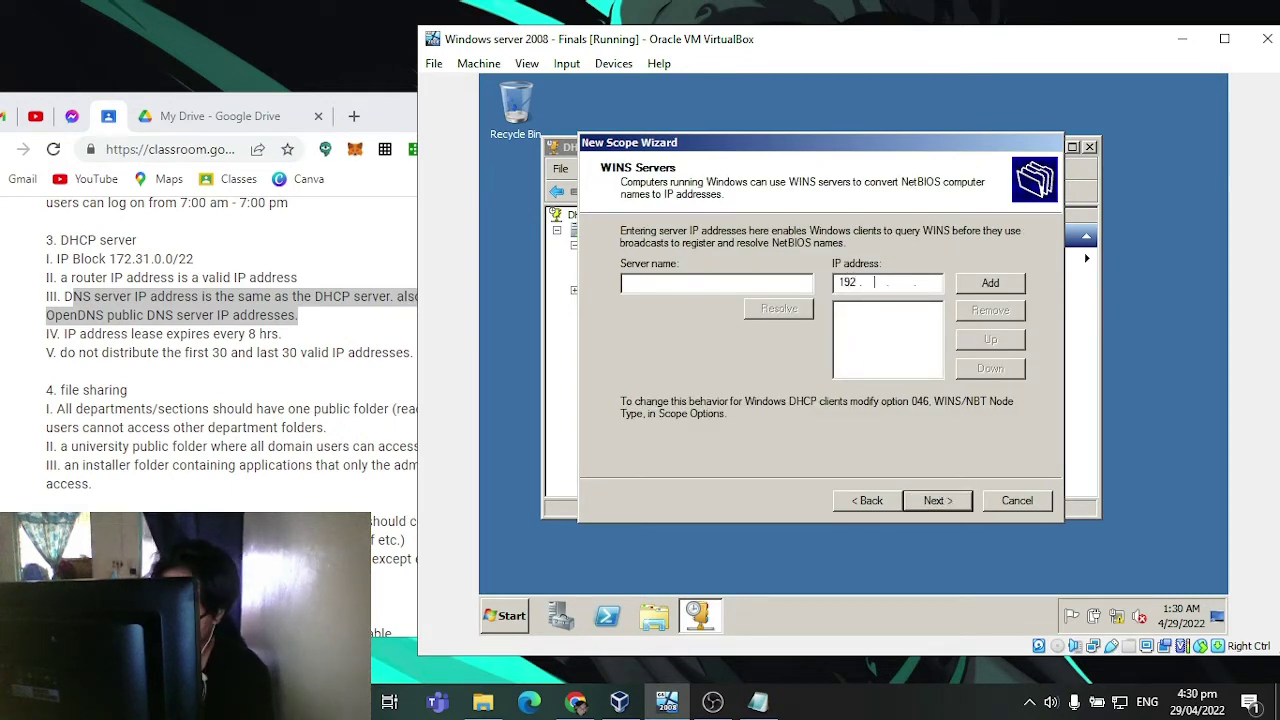
text(92 . )
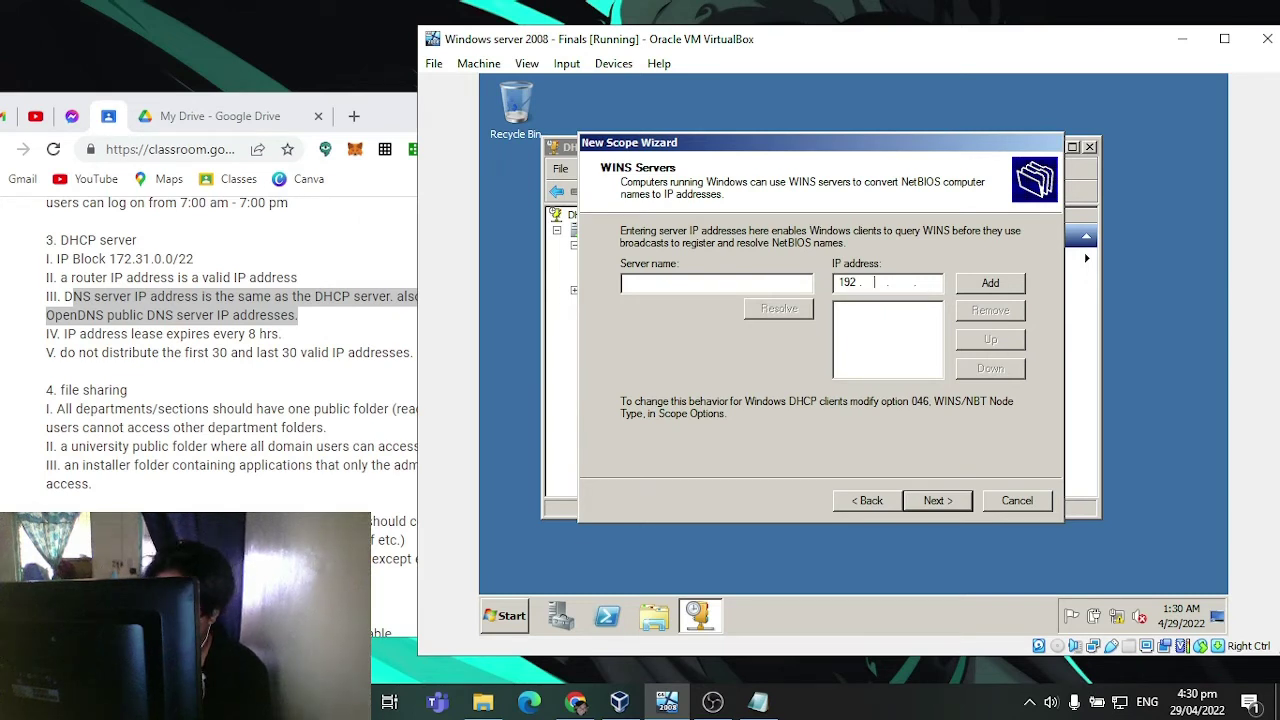
text(168 . 0 .)
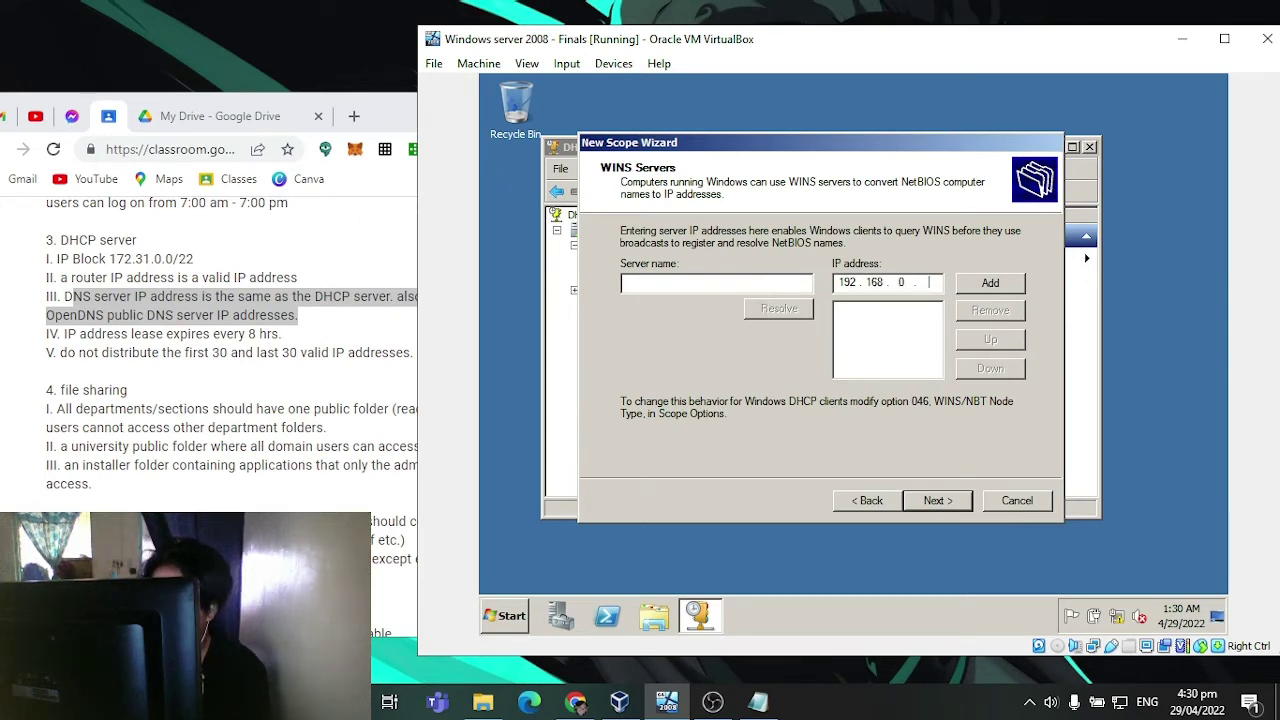
click(984, 283)
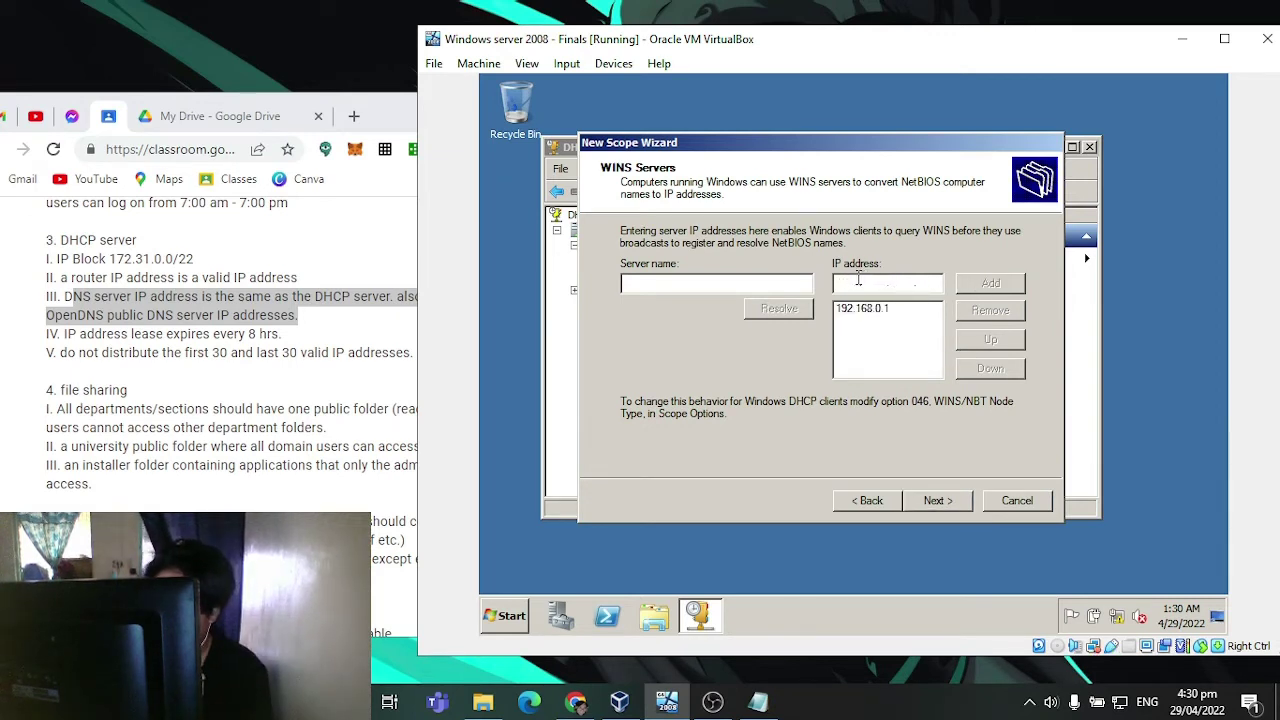
Step: Add 127.0.0.1 as a second WINS server address for the scope
text(12)
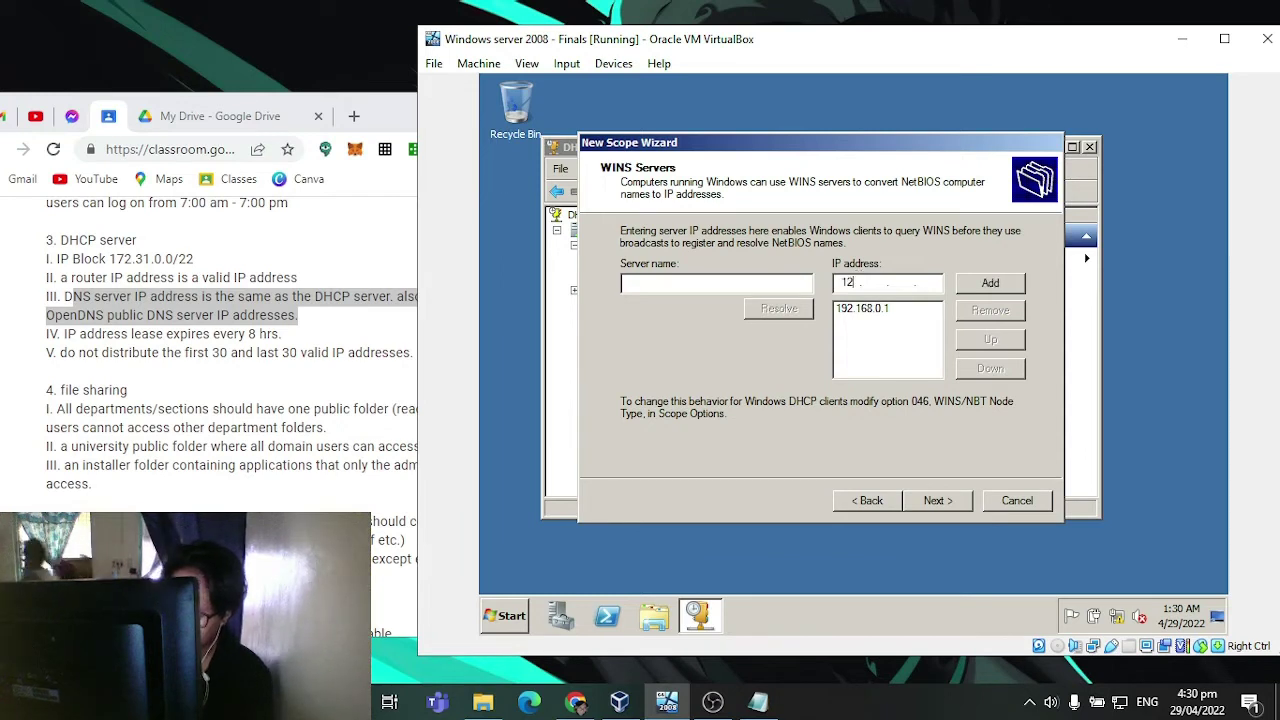
text(7.)
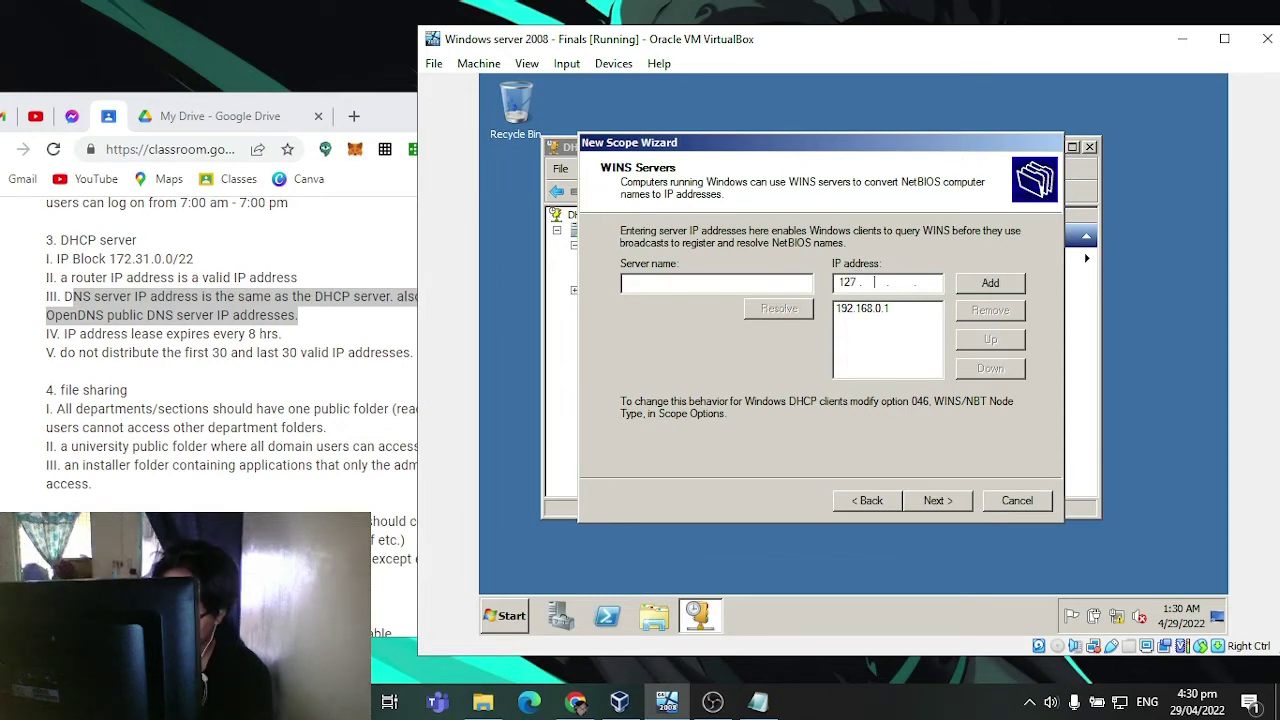
text(0.0.)
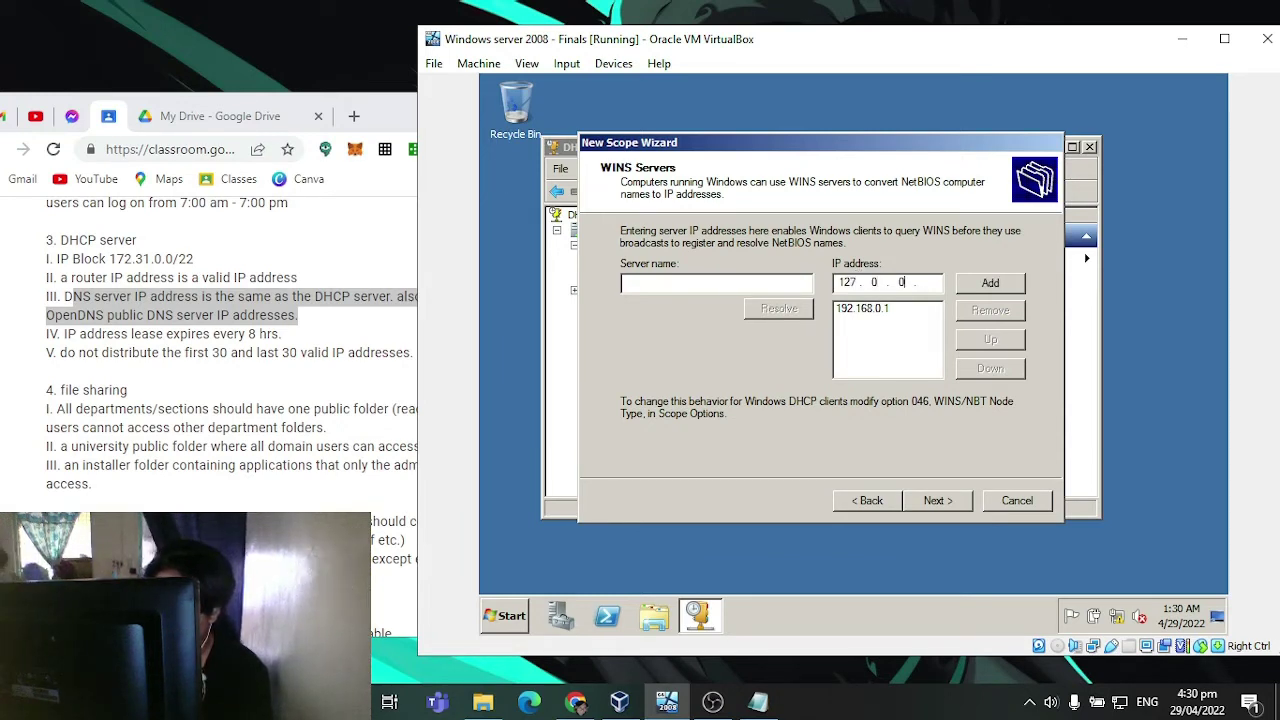
text(1)
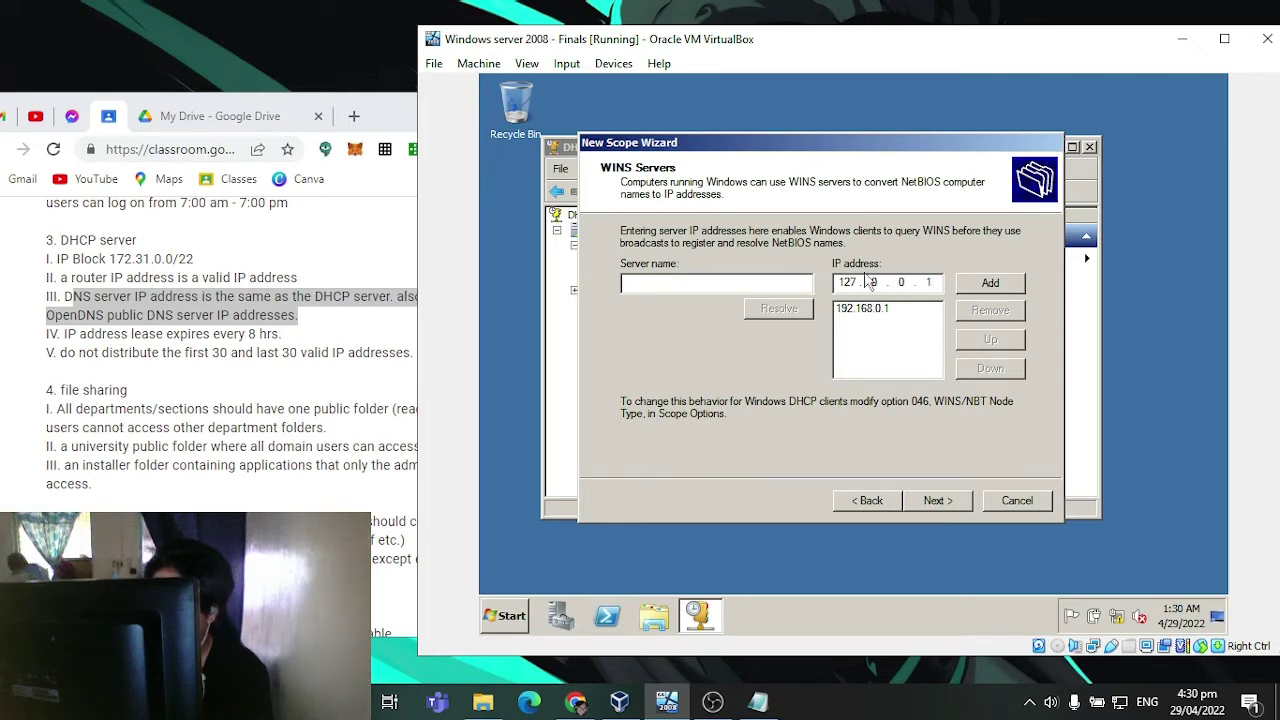
click(985, 285)
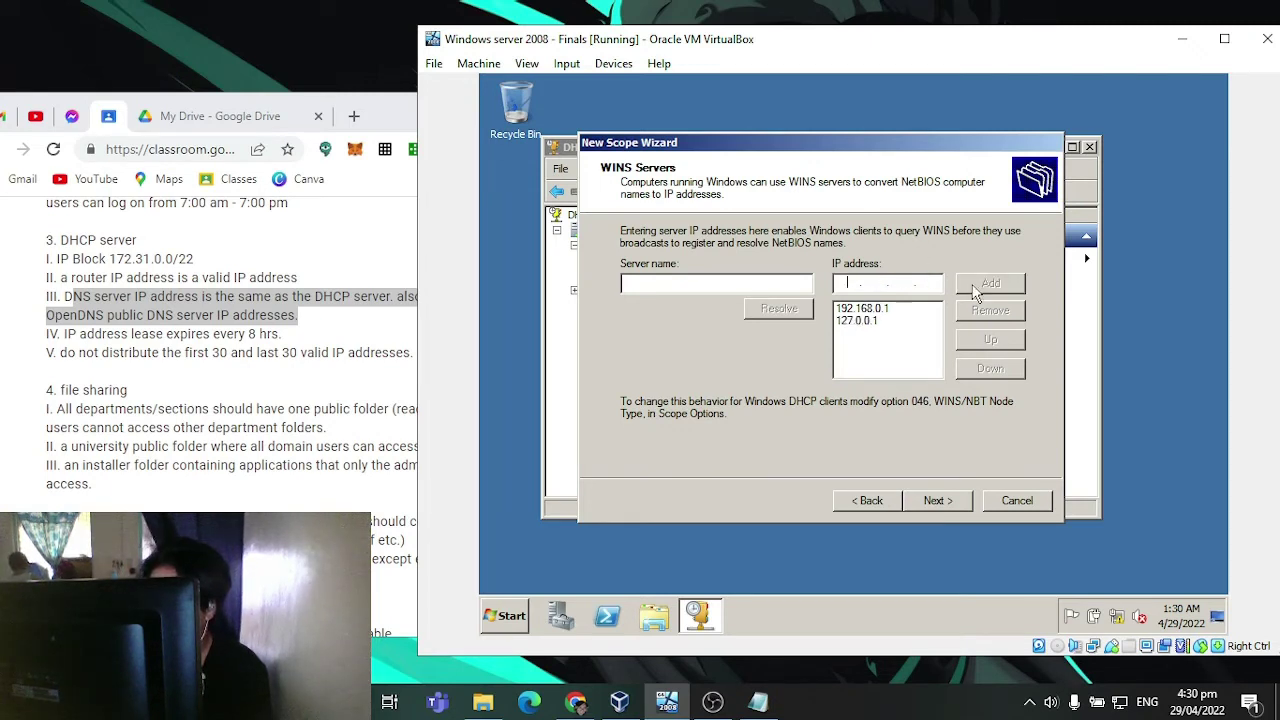
Step: Check the assignment's DNS server requirement, and add Google's 8.8.8.8 to the scope's WINS server addresses
click(341, 332)
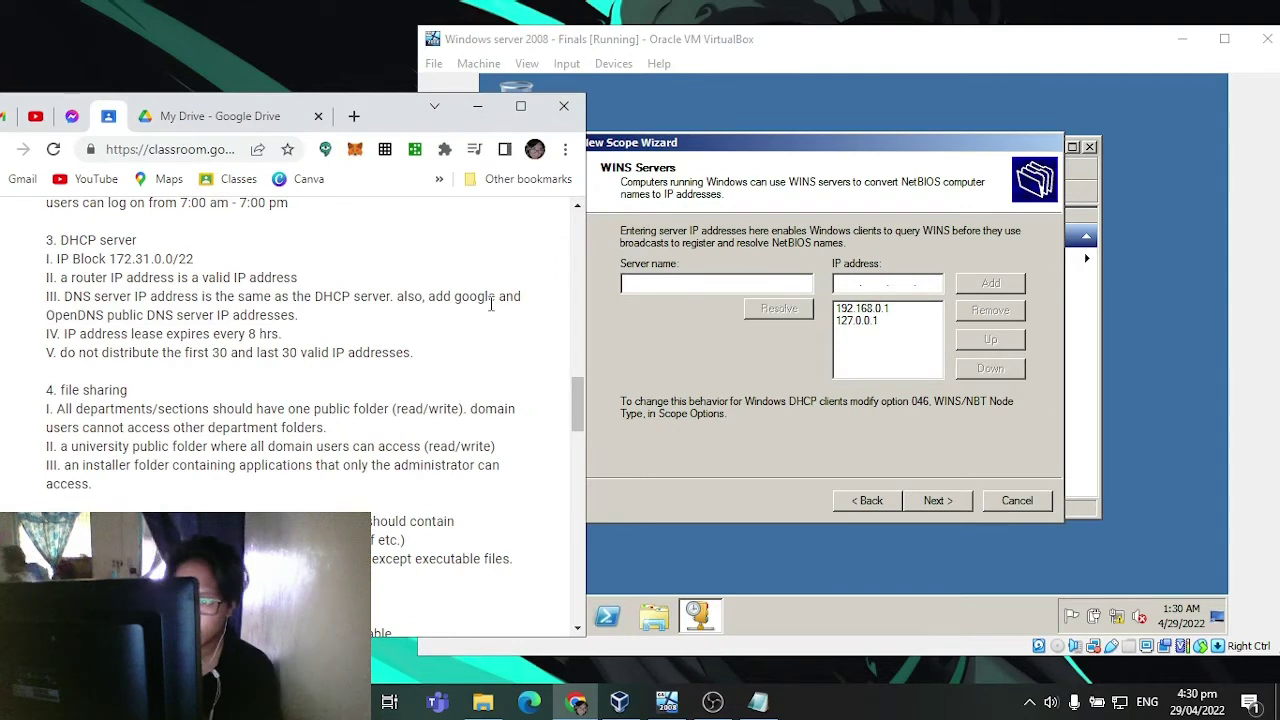
click(845, 279)
text(8.8.)
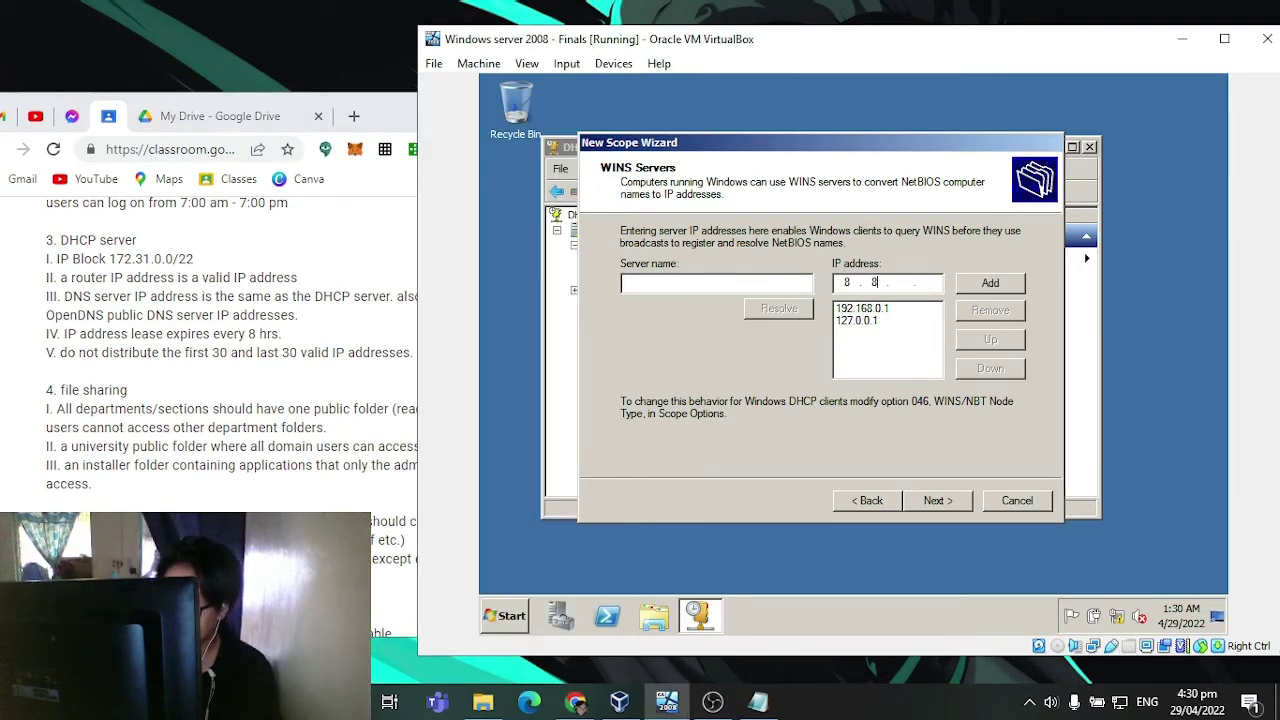
text(8.)
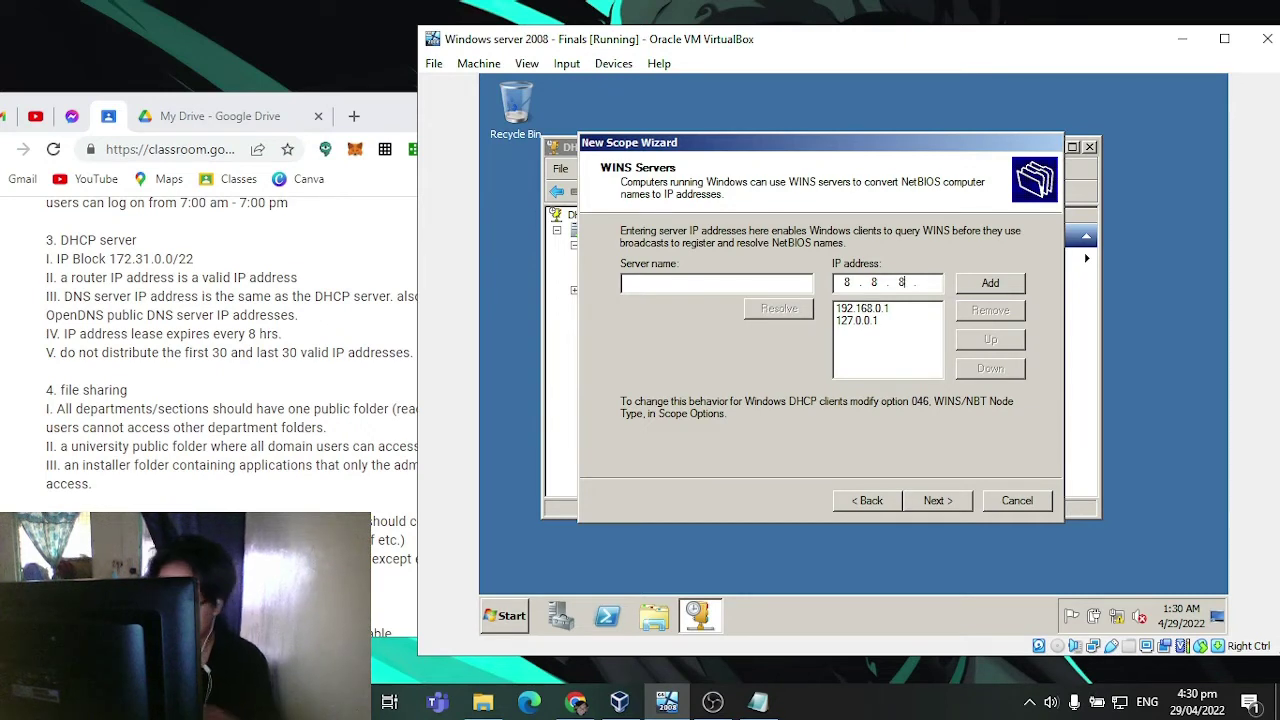
text(8)
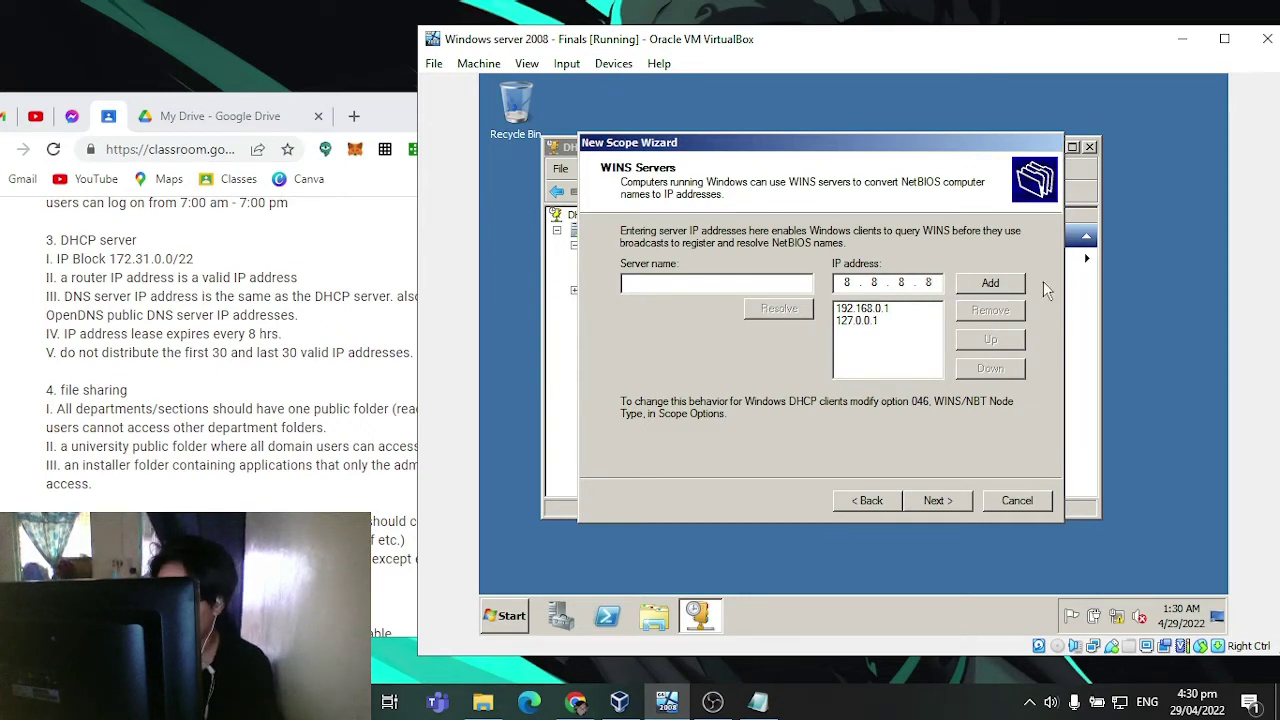
click(984, 280)
Step: Add Google's secondary address 8.8.4.4 to the scope's WINS server list
click(882, 284)
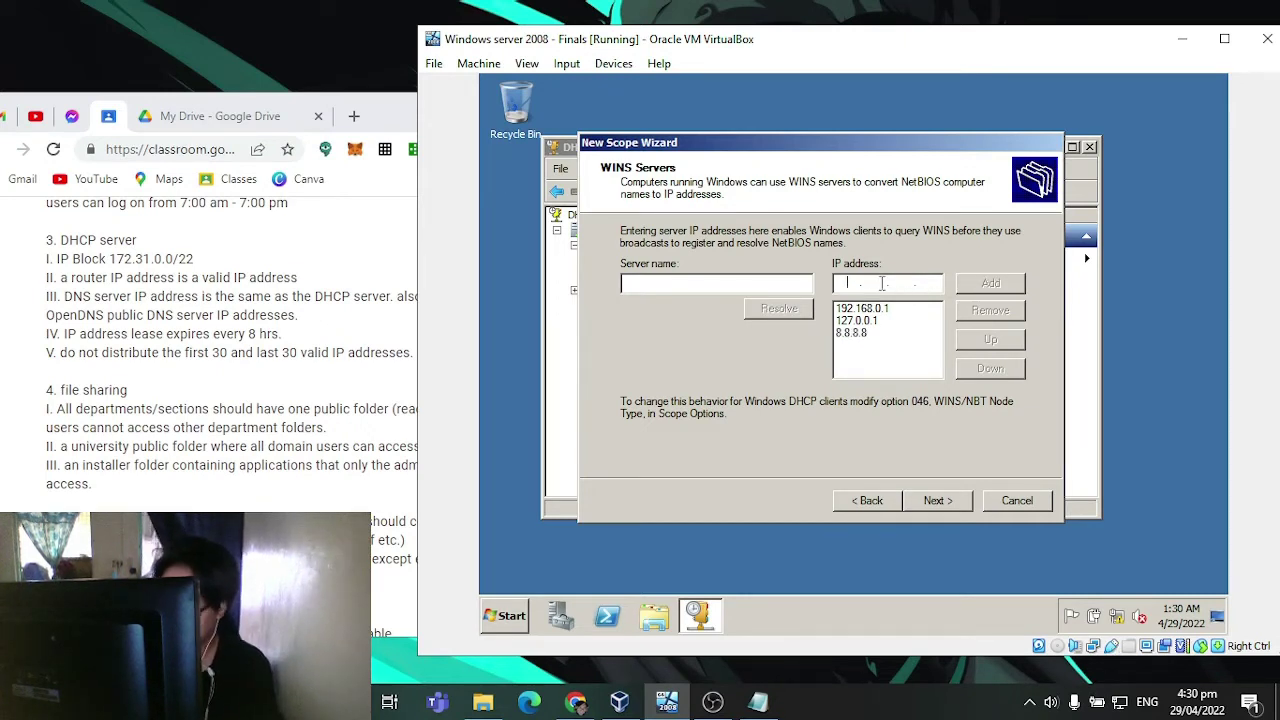
text(8 . 8 )
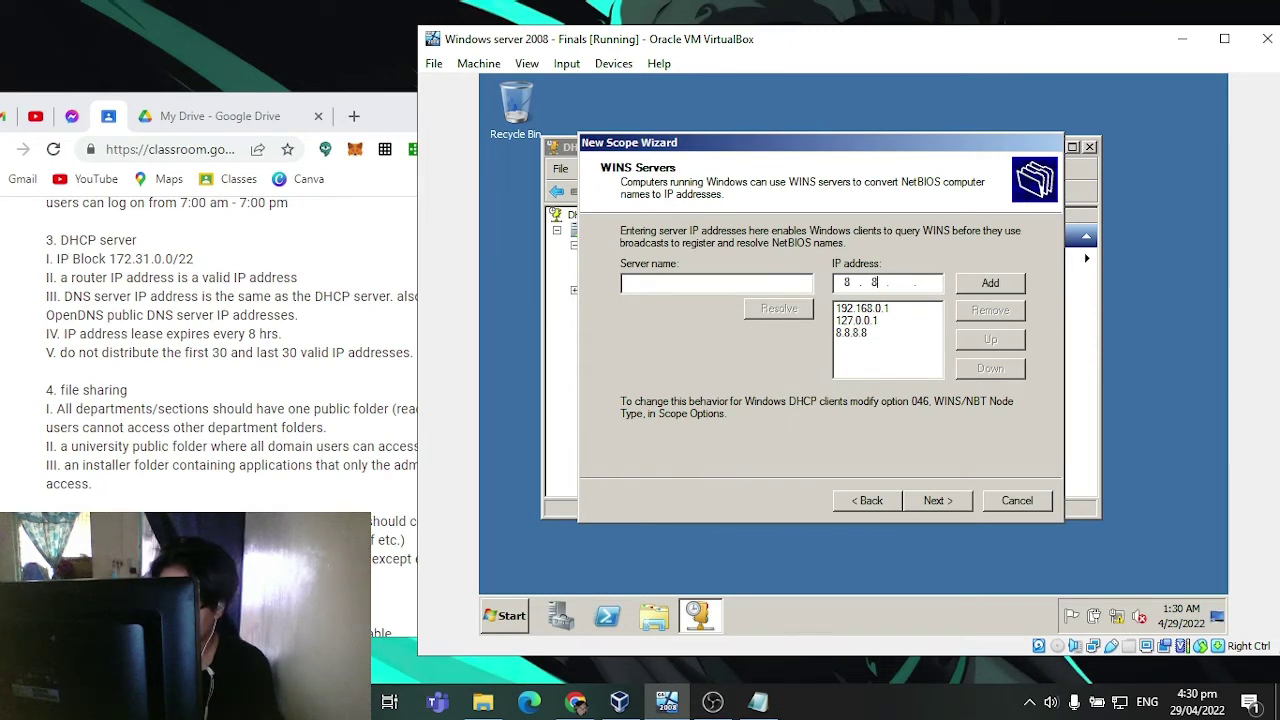
text(. 4)
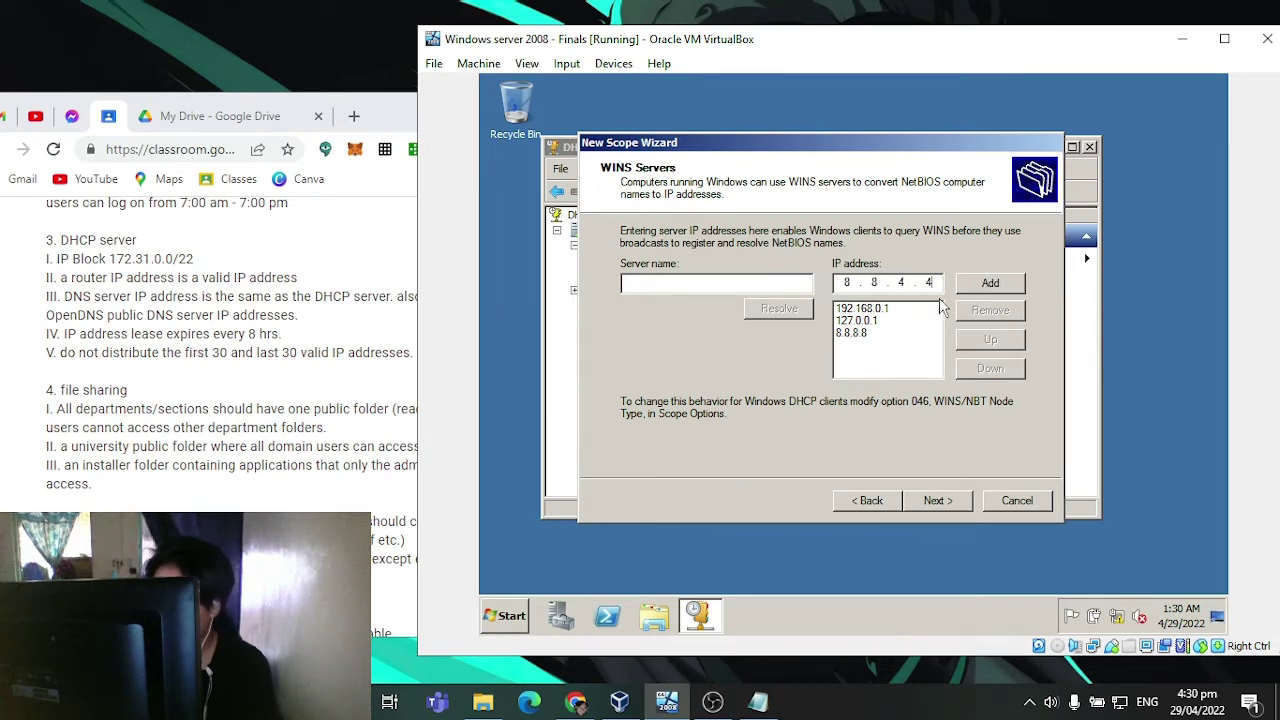
click(986, 285)
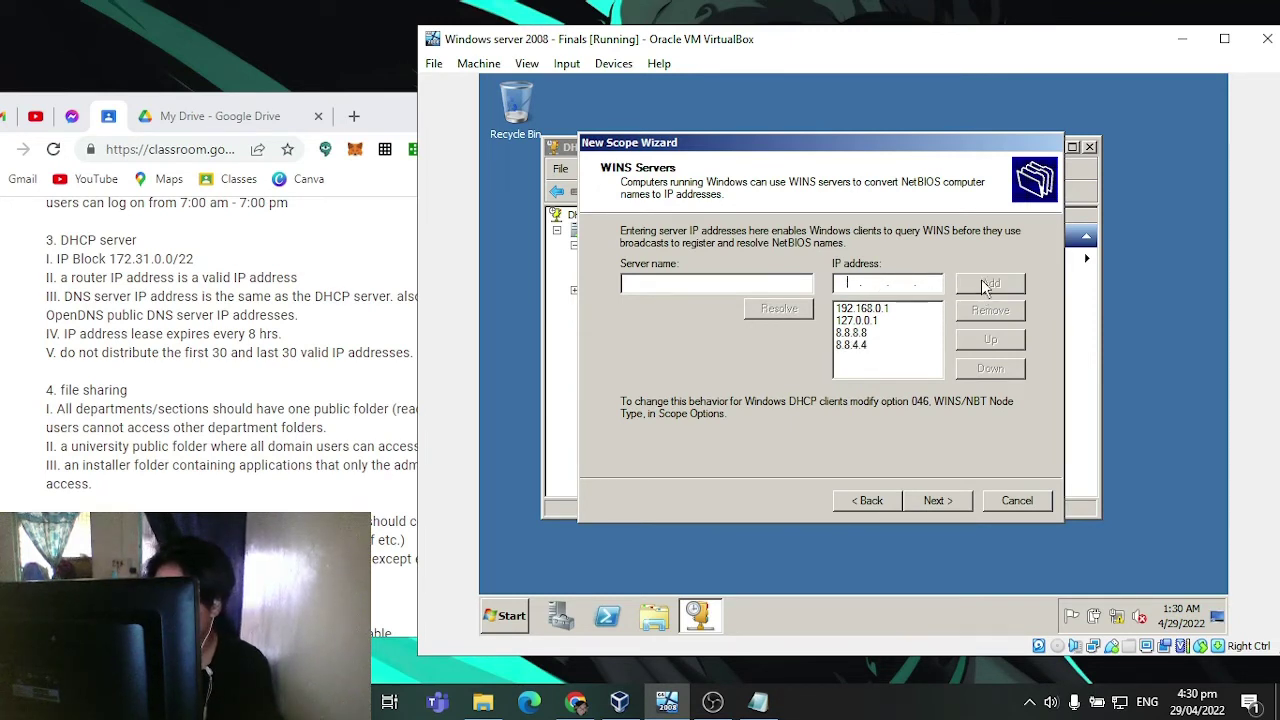
Step: Return to the domain name and DNS server settings and add 8.8.8.8 as a DNS server address
click(868, 501)
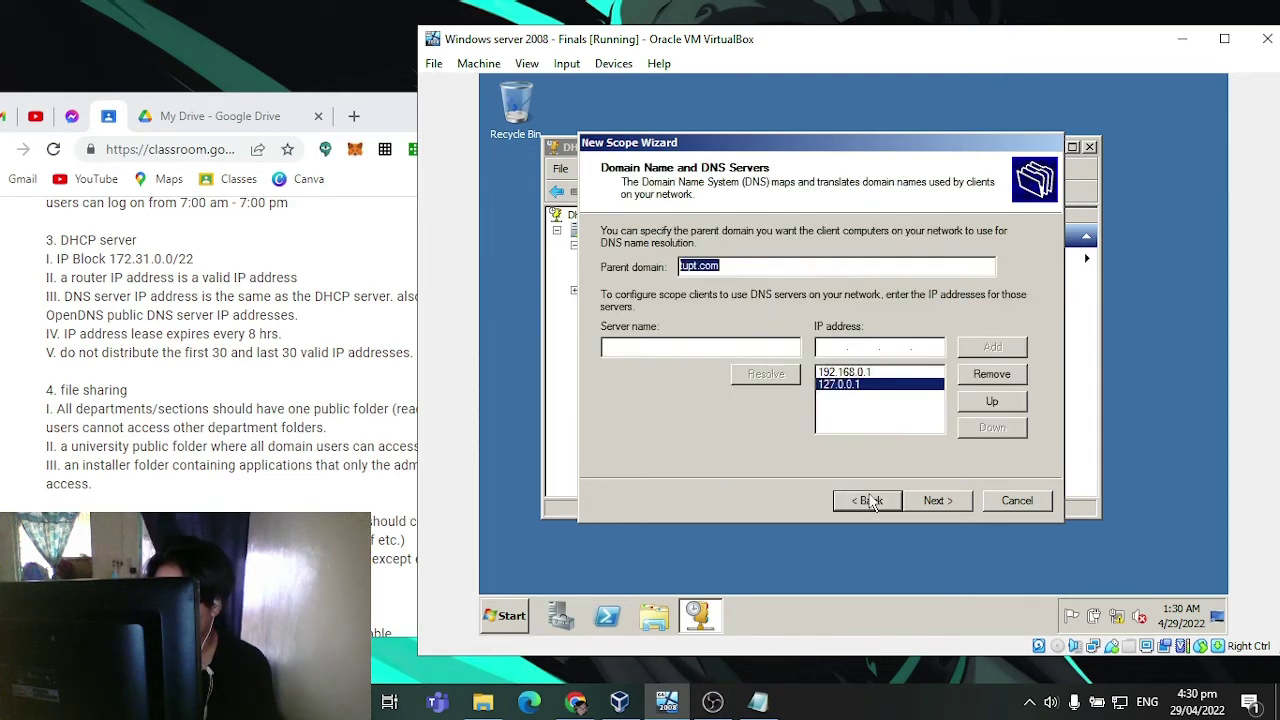
click(840, 346)
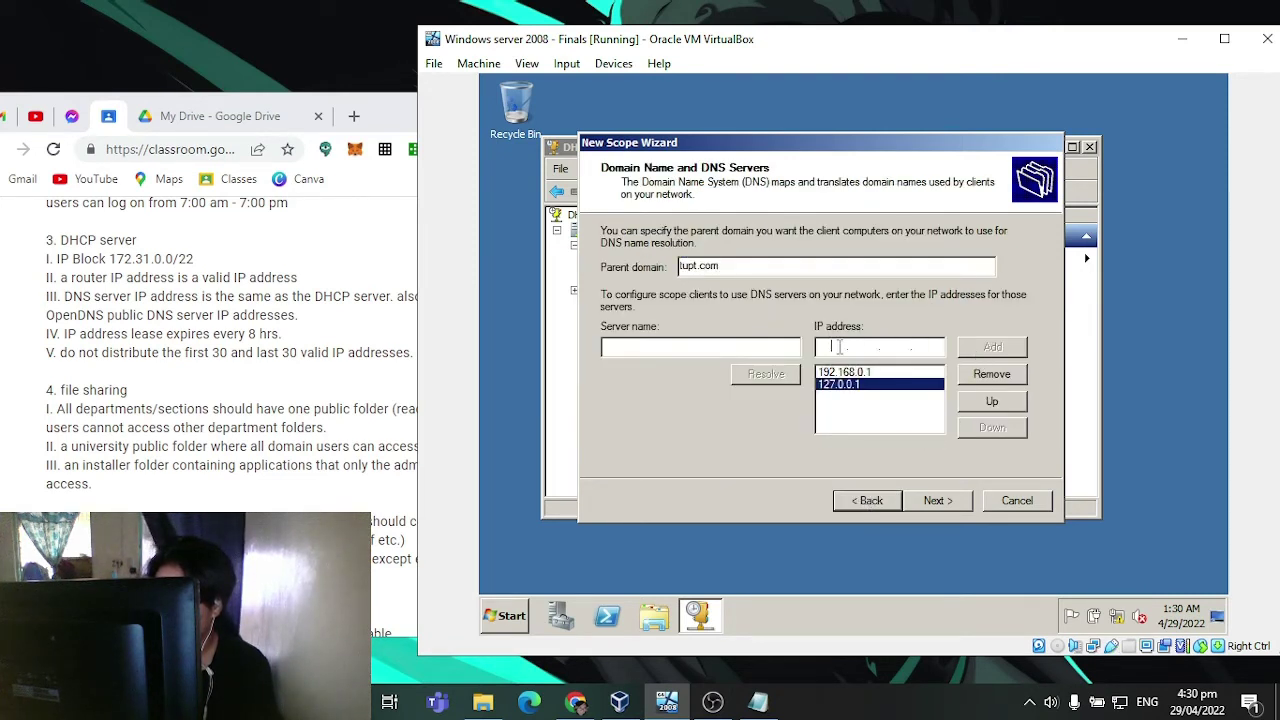
text(8.8)
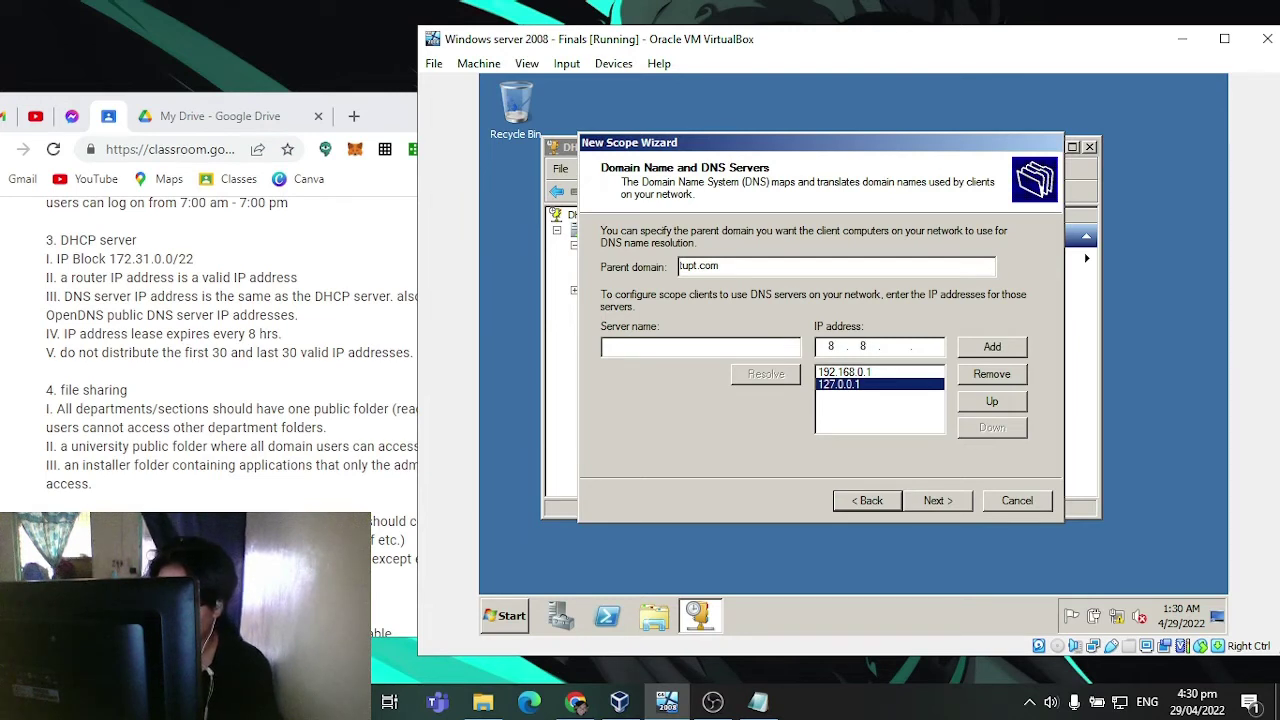
text(.8)
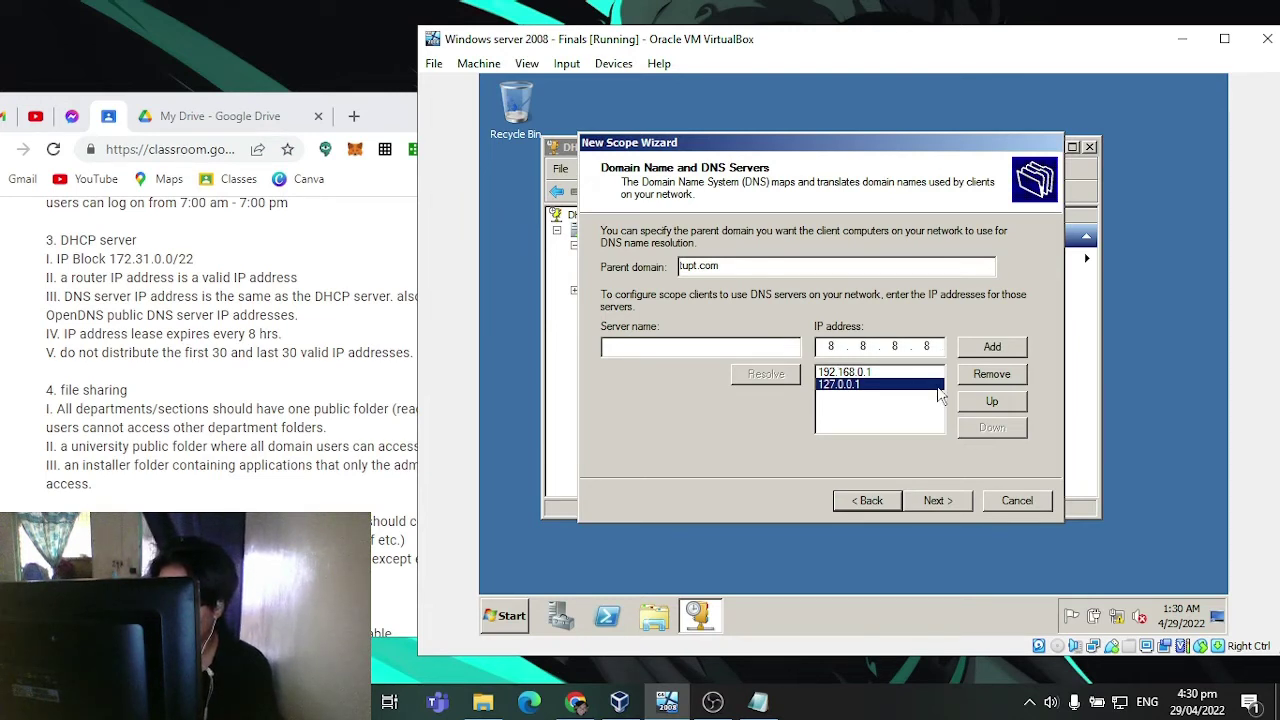
click(978, 349)
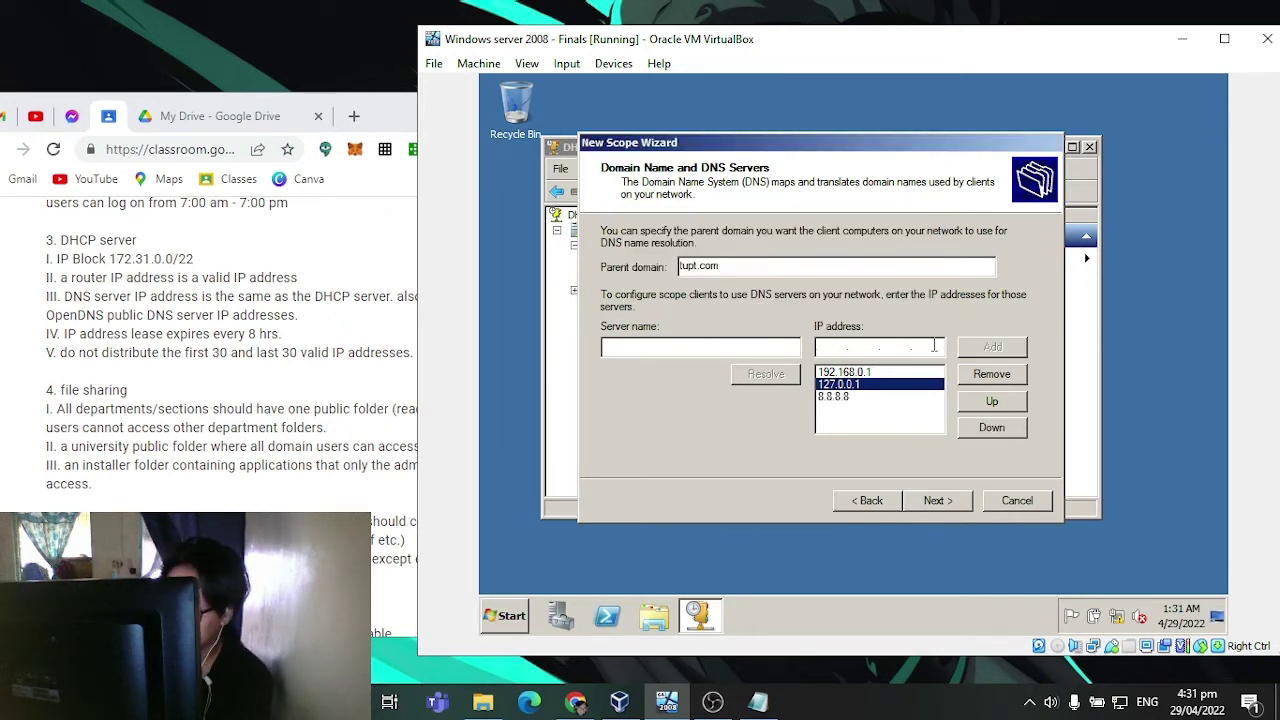
Step: Add 8.8.4.4 to the scope's list of DNS server addresses
text(8.8)
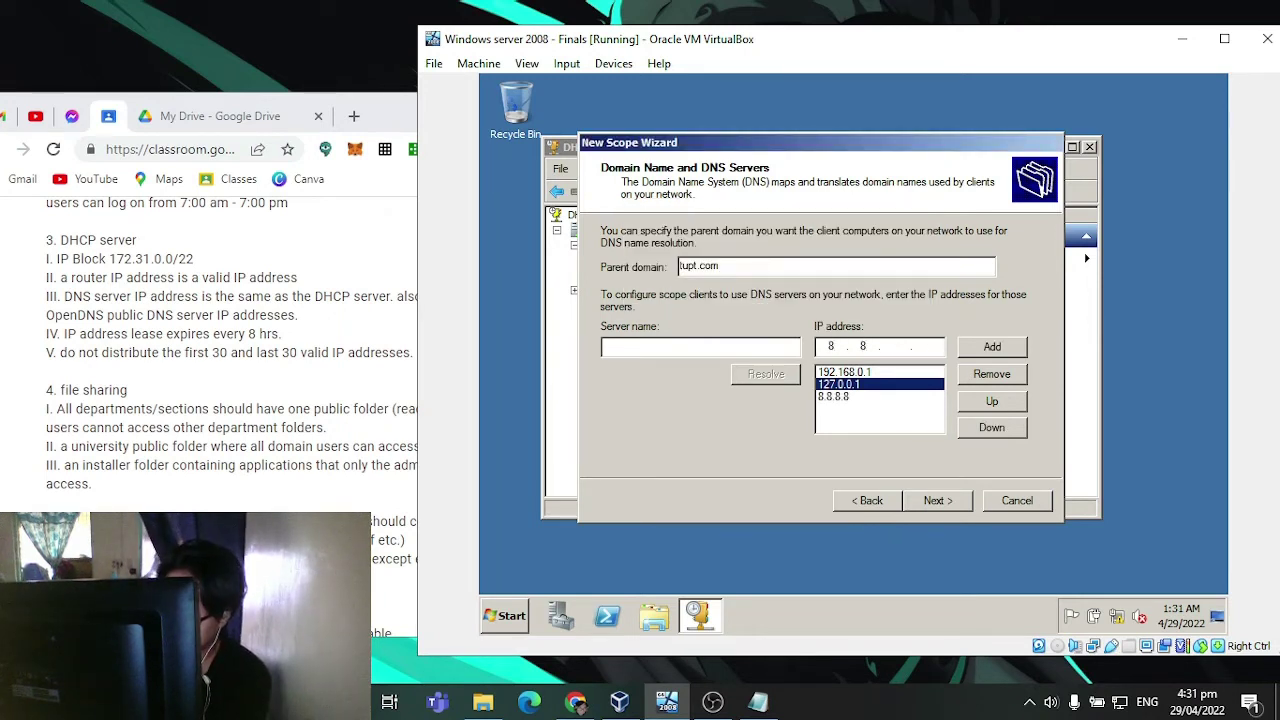
text(.4)
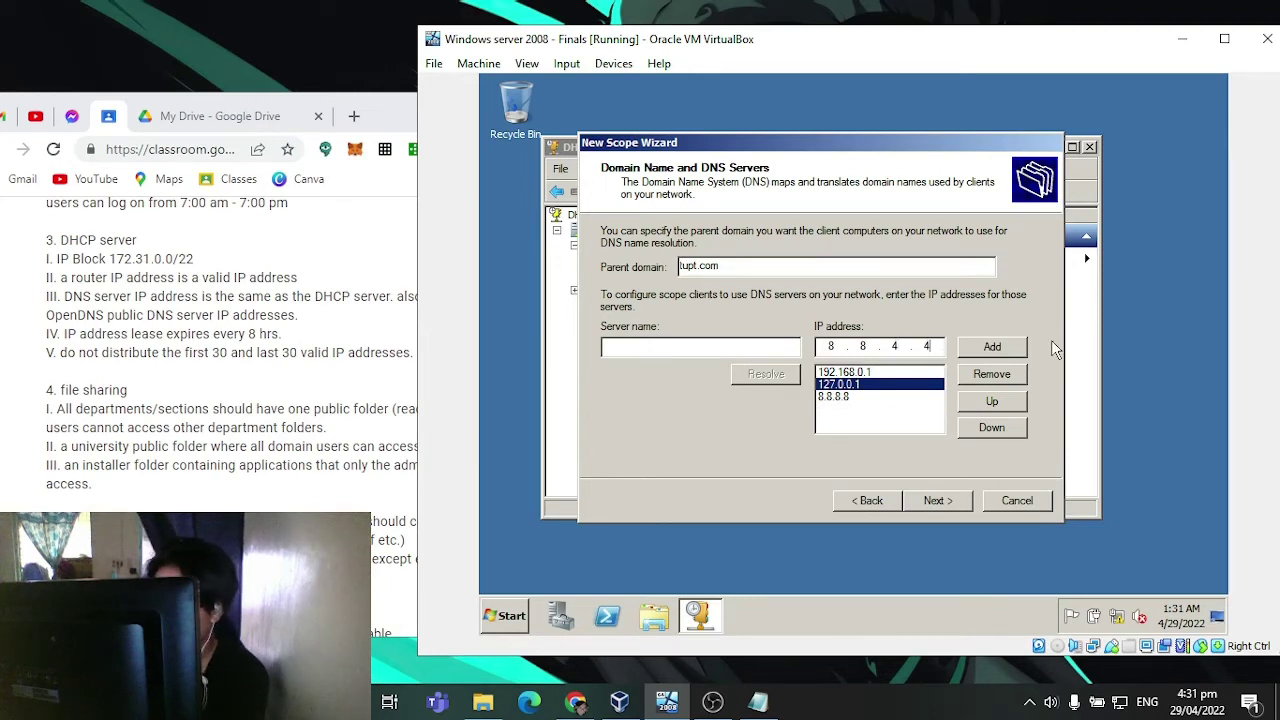
click(994, 346)
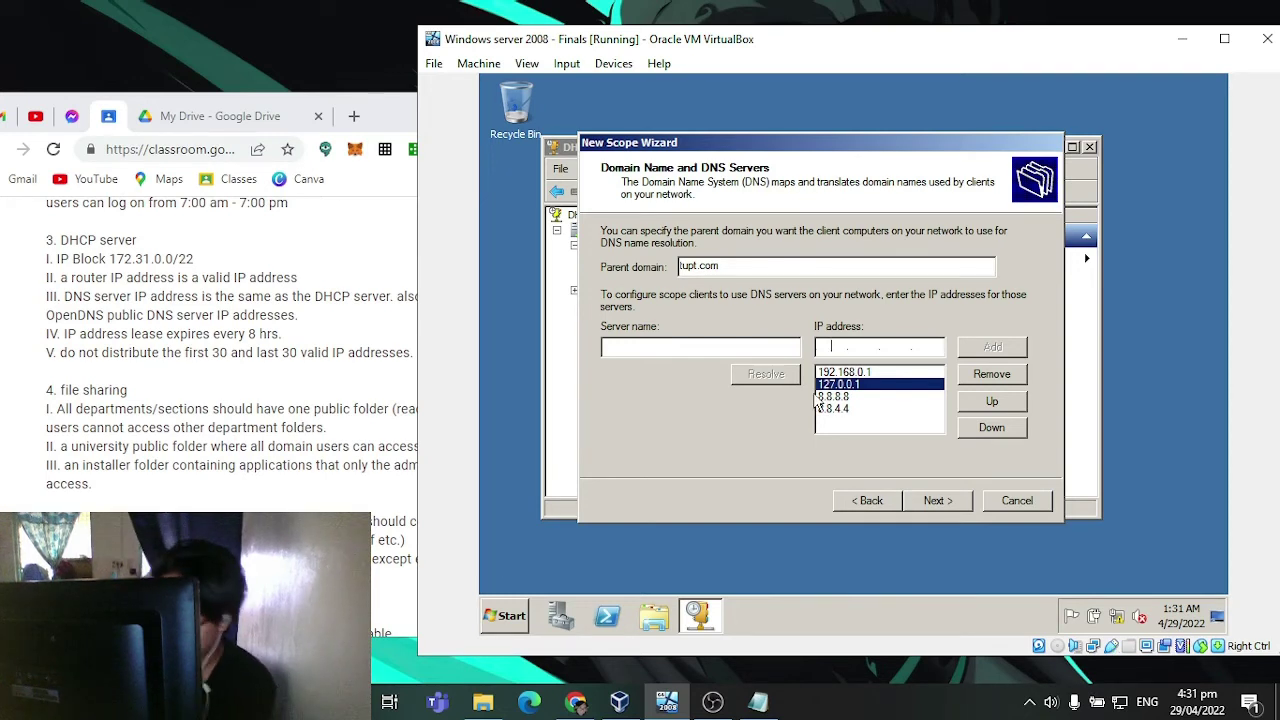
Step: Switch to the Chrome browser and search Google for "opendns ip" to look up the OpenDNS server addresses
text(2. . .)
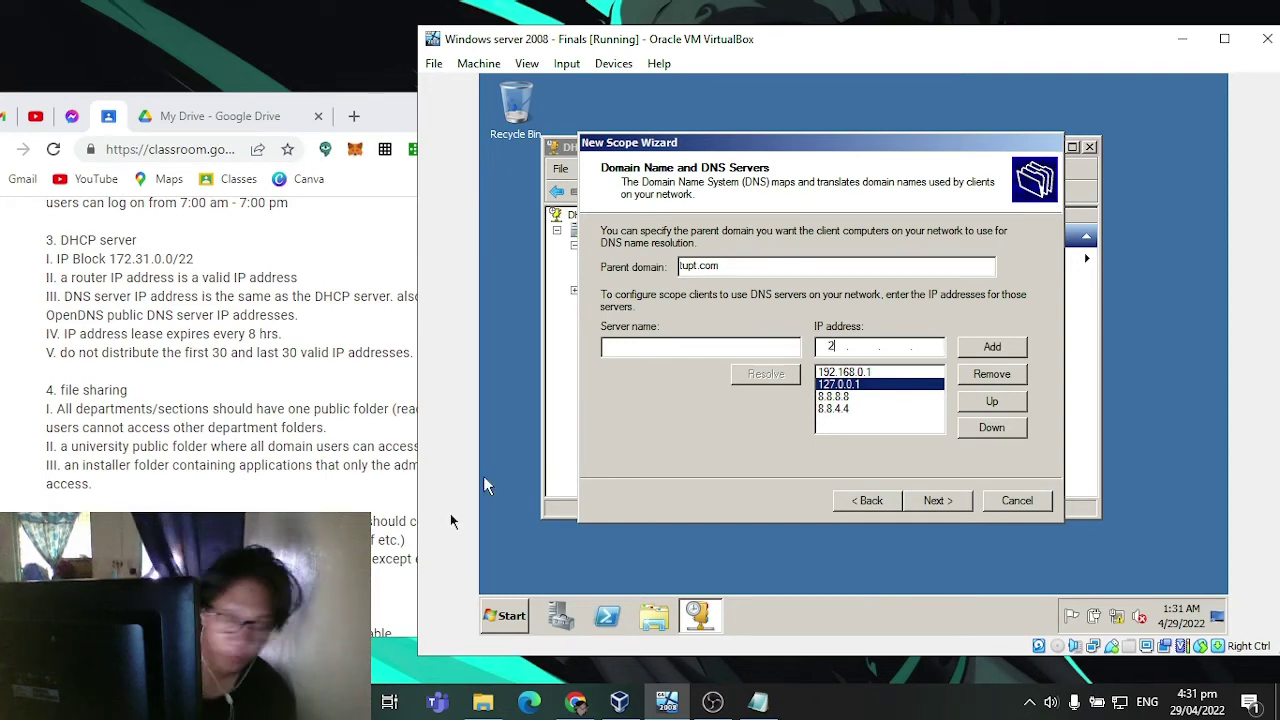
click(575, 702)
click(268, 121)
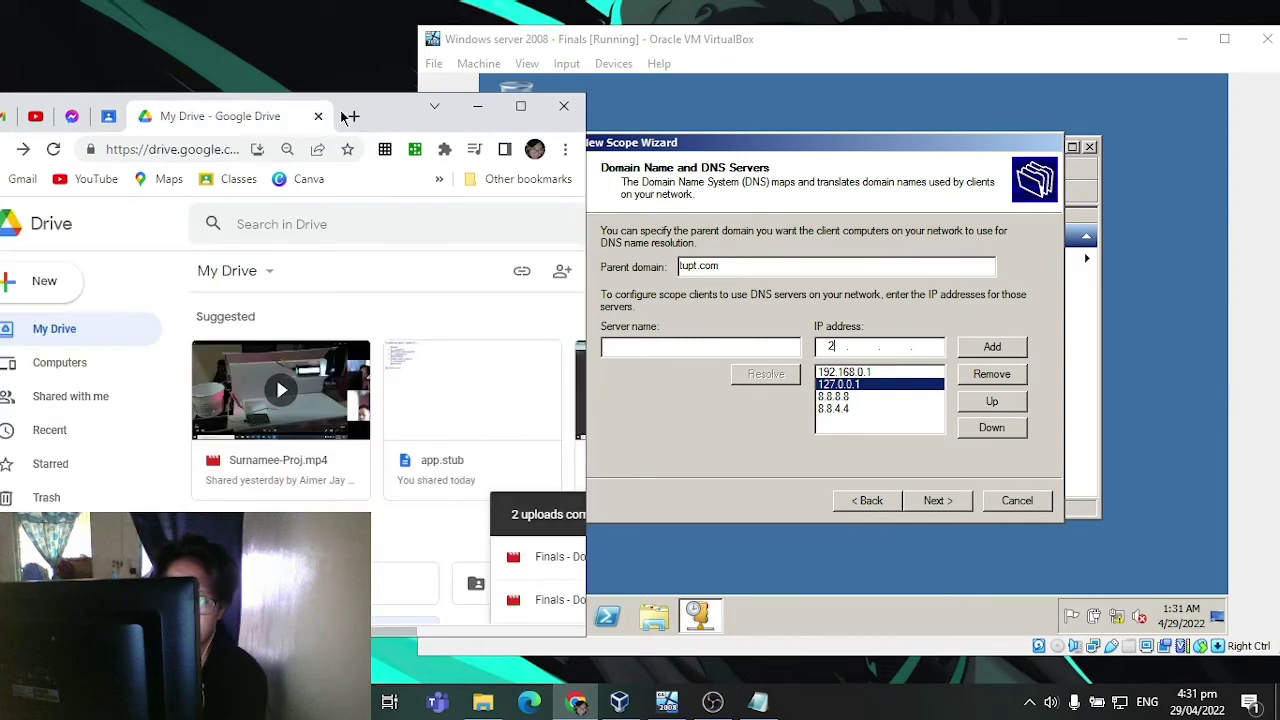
click(354, 116)
text(open)
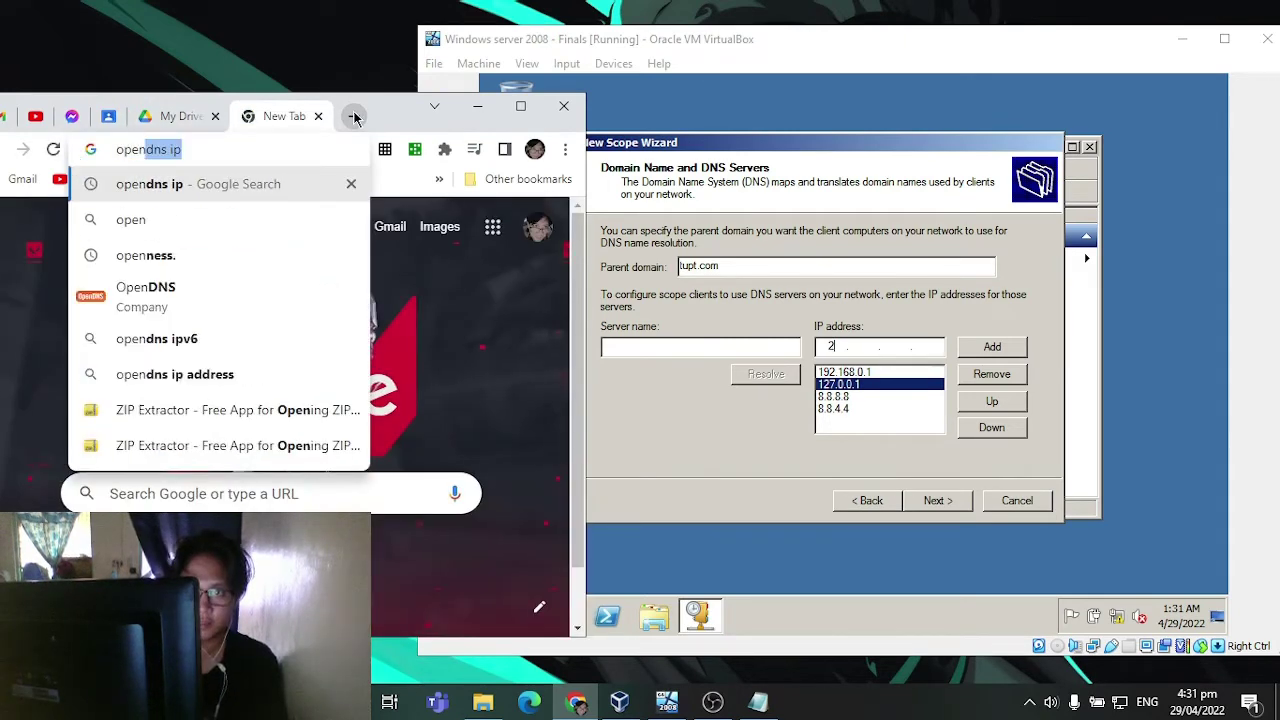
key(Return)
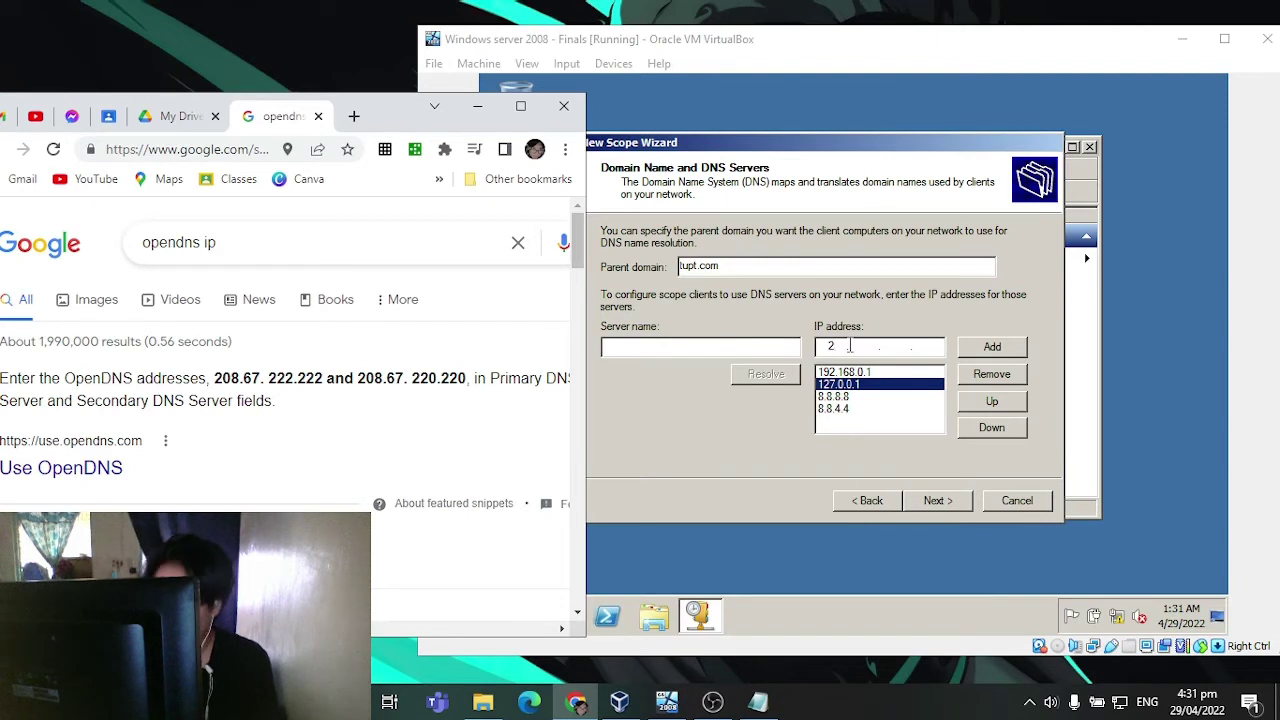
Step: Return to the virtual machine and add 208.67.222.222 to the scope's list of DNS server addresses
text(2)
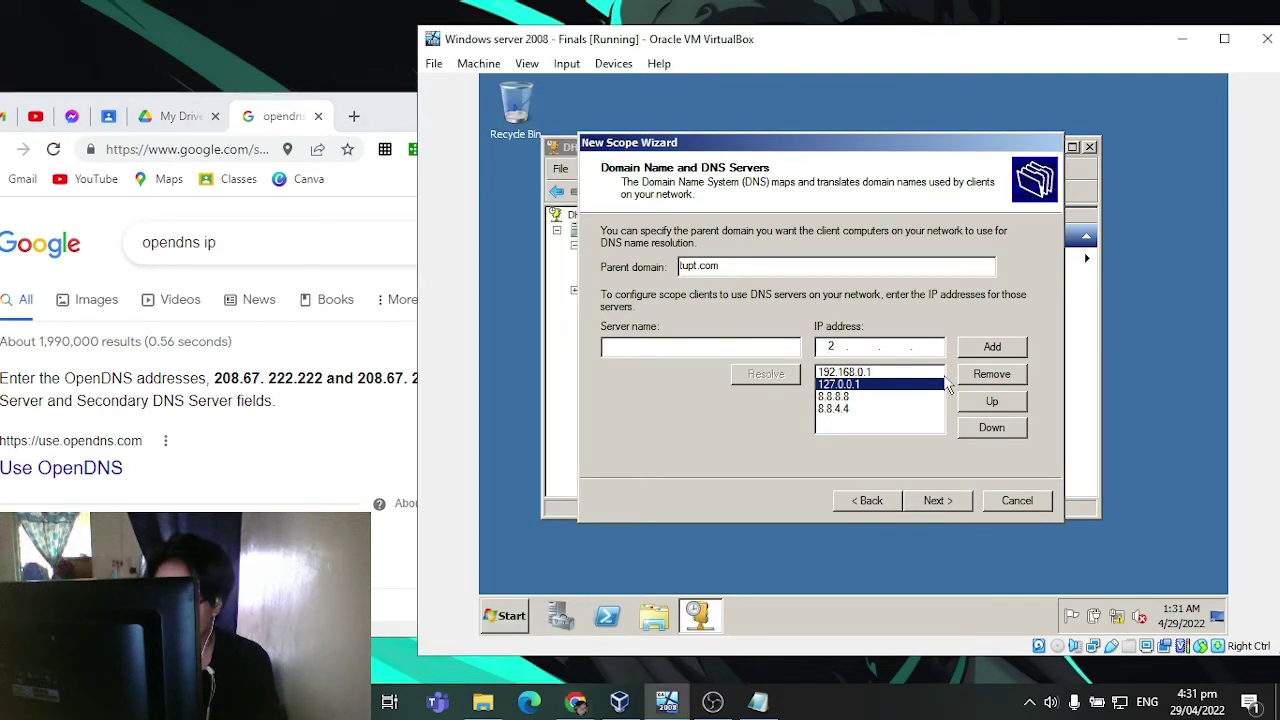
text(0)
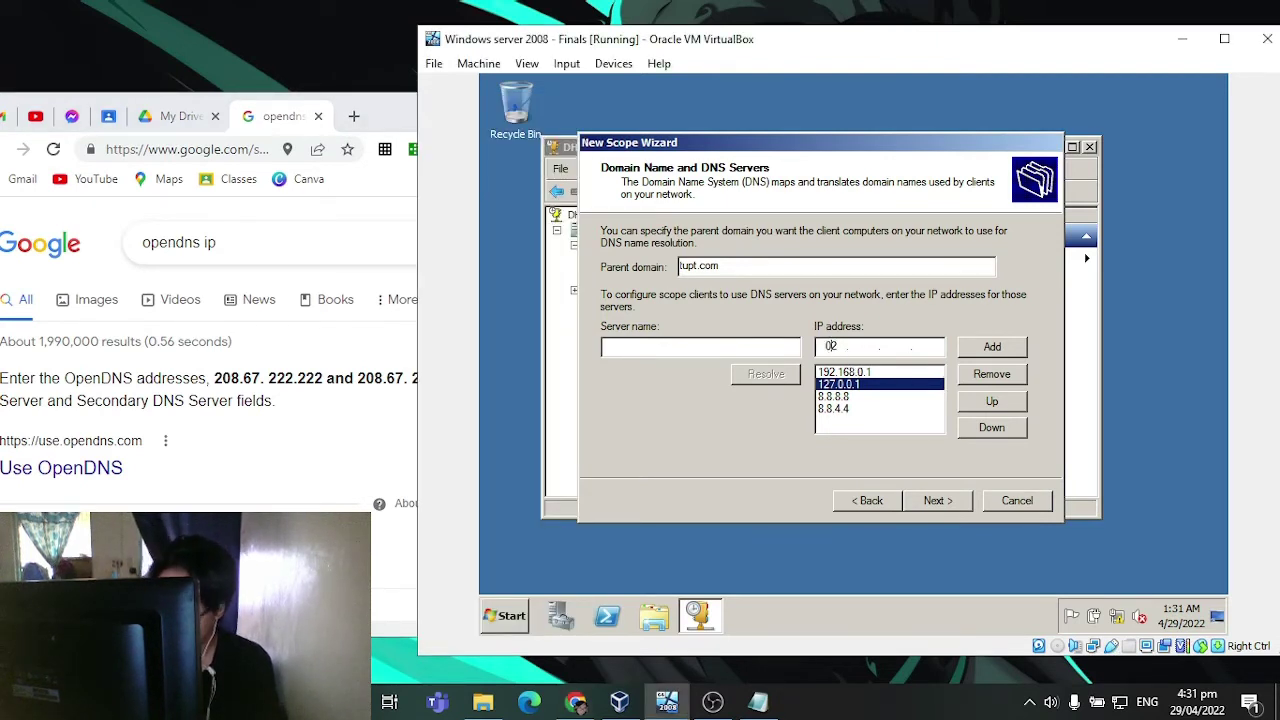
text(08)
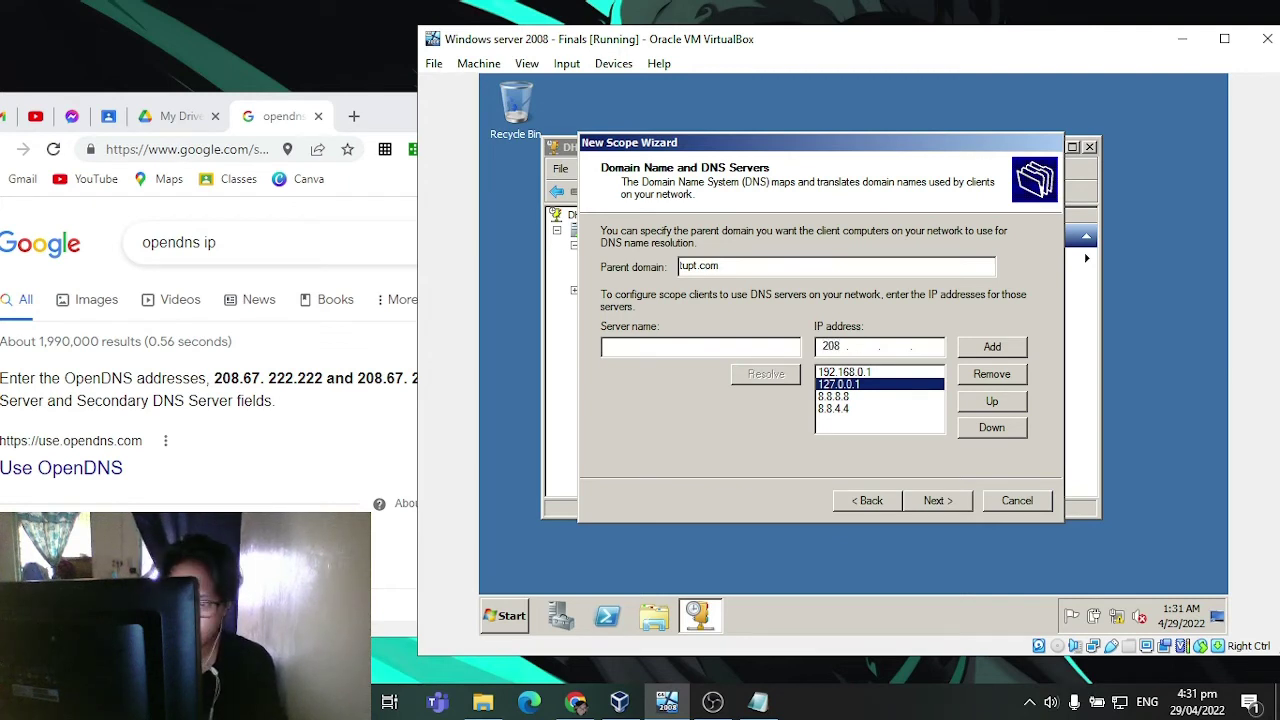
text(67)
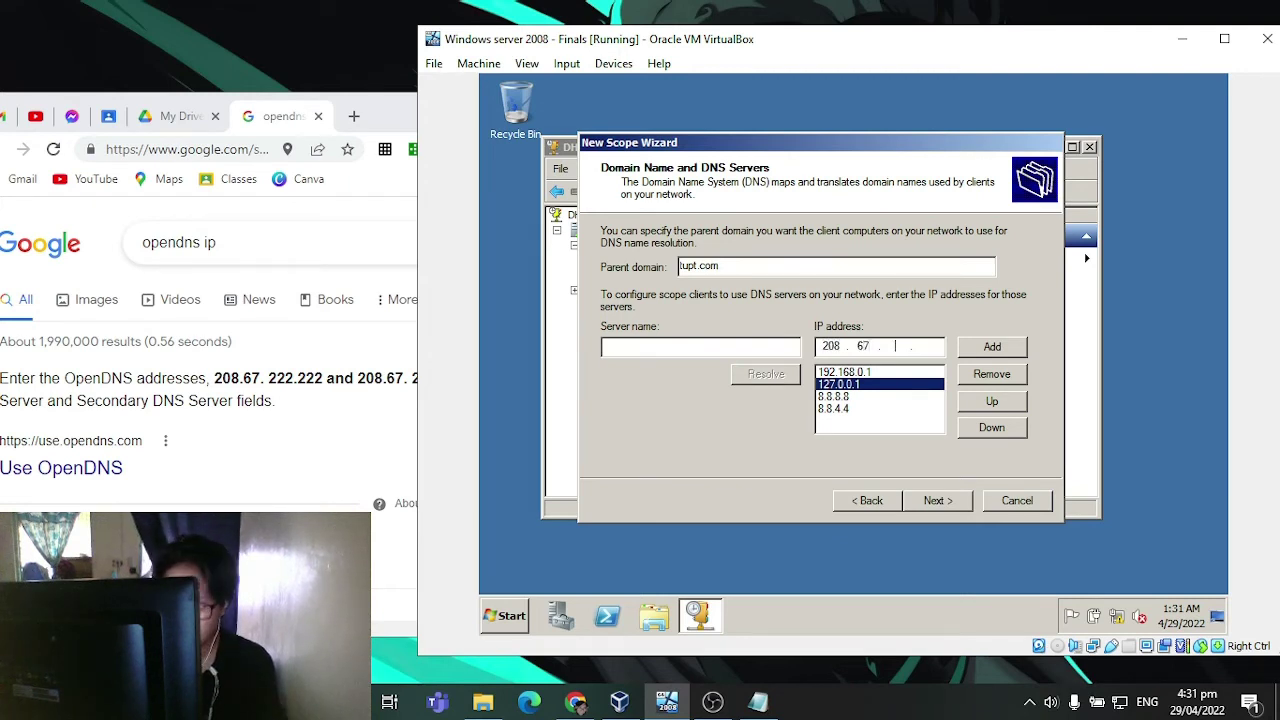
text(2222)
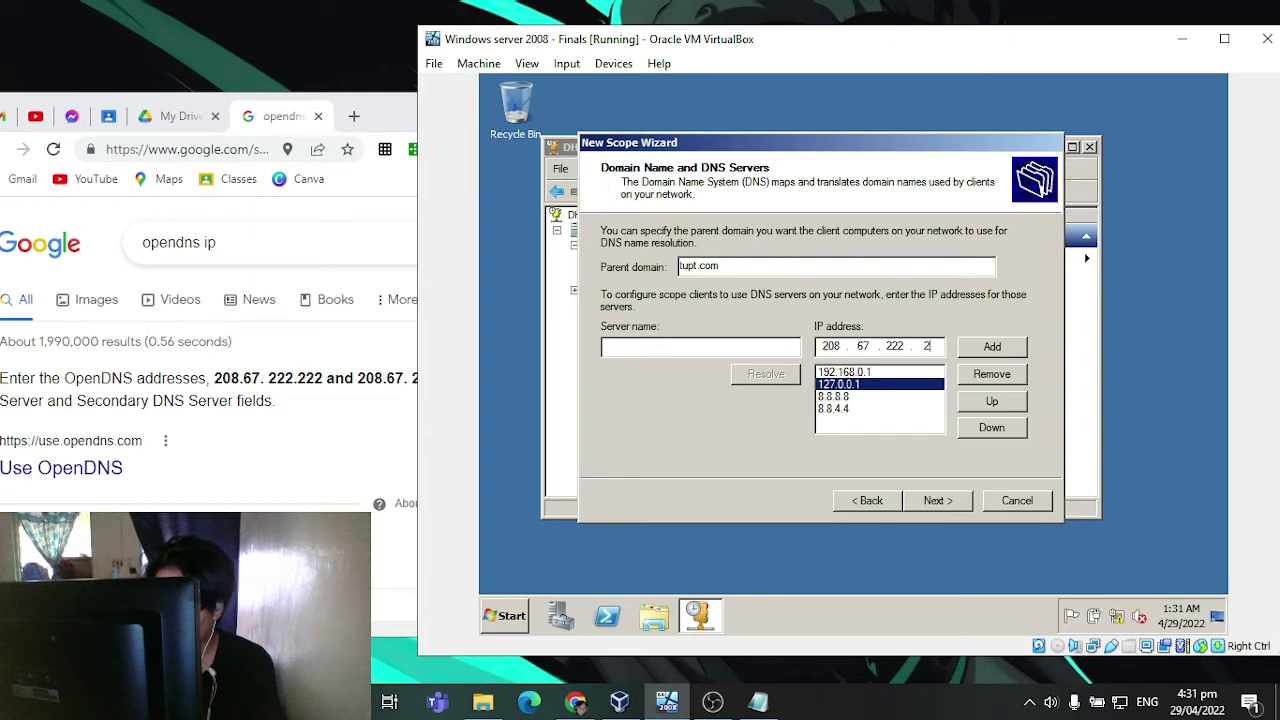
text(22)
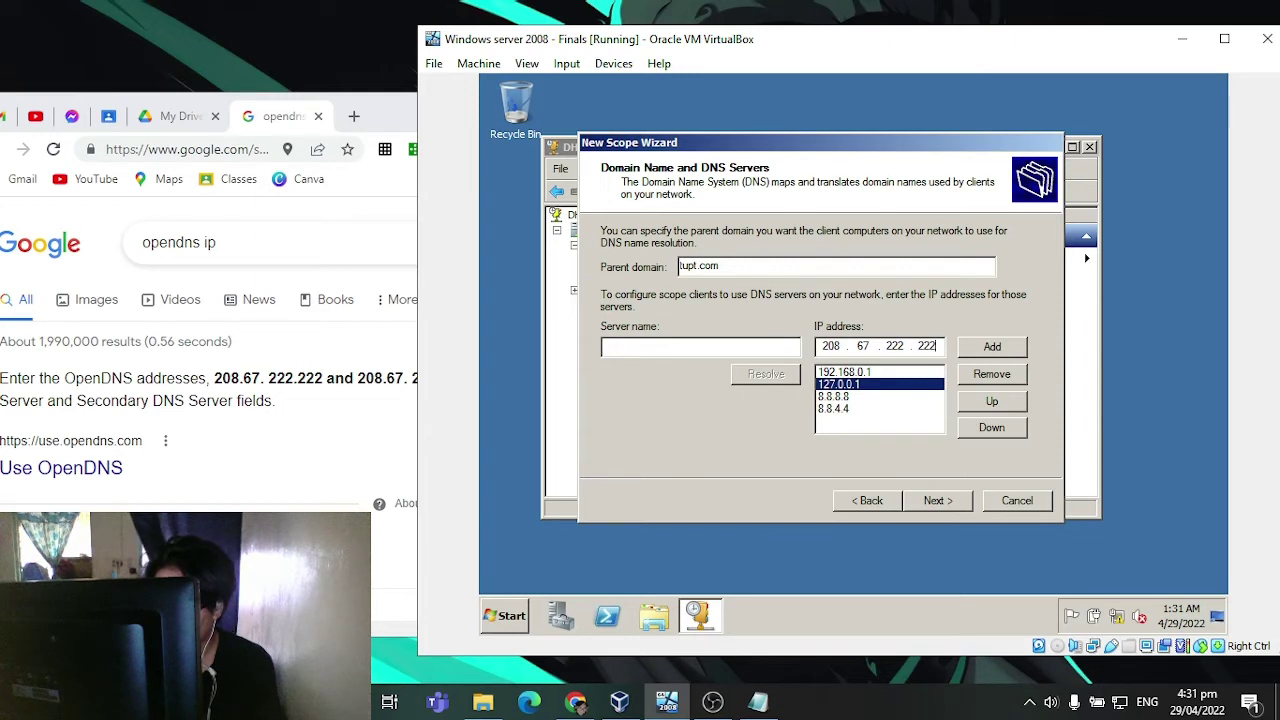
click(1017, 352)
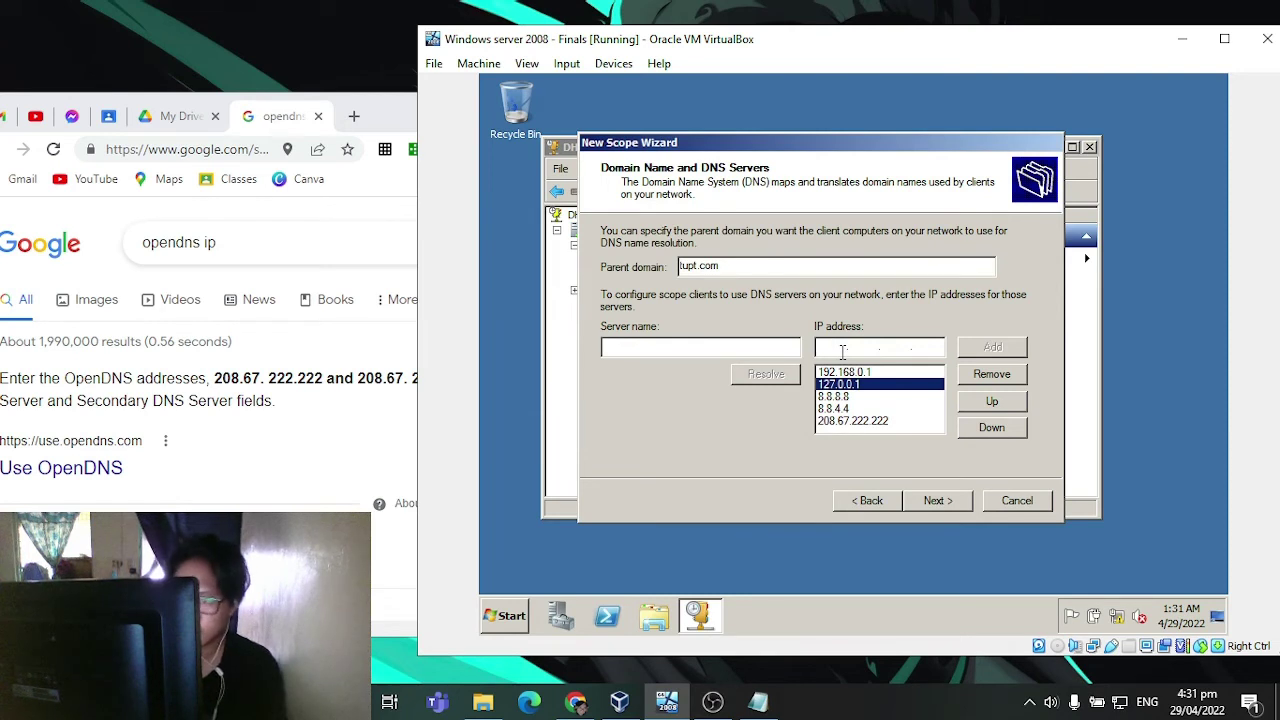
Step: Add OpenDNS's secondary address 208.67.220.220 to the scope's DNS server list
text(20)
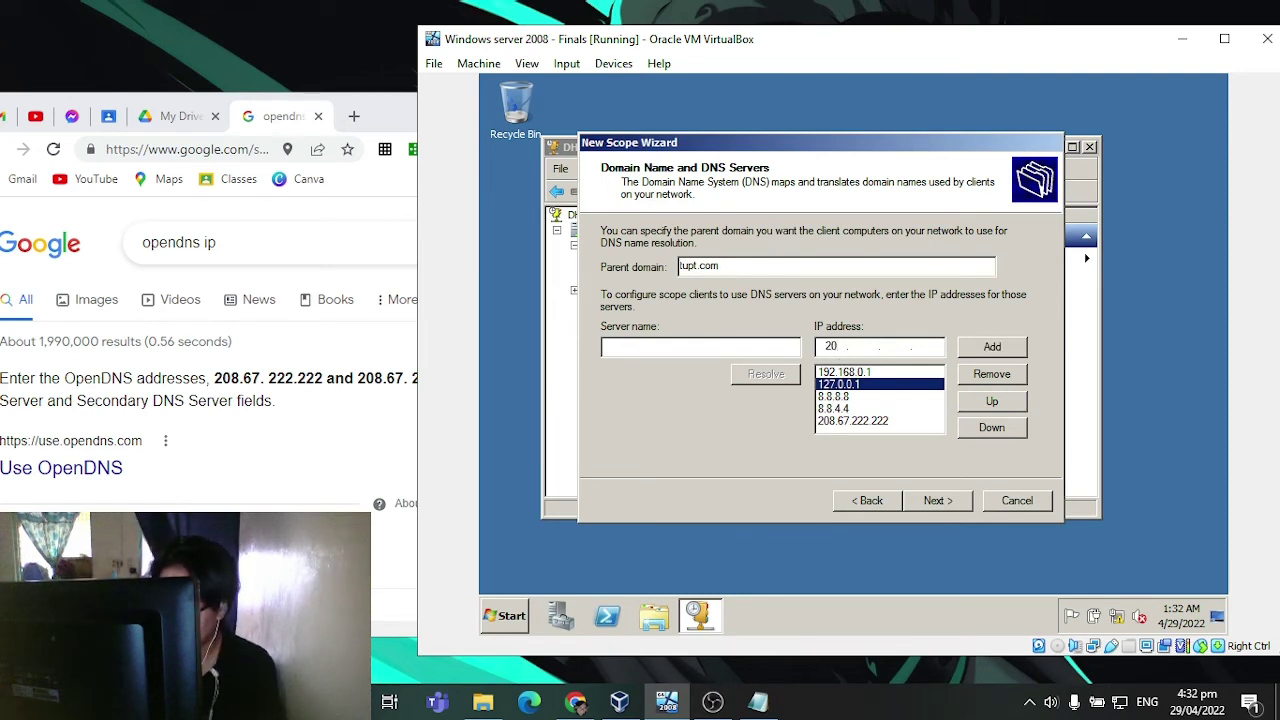
text(8 . 67)
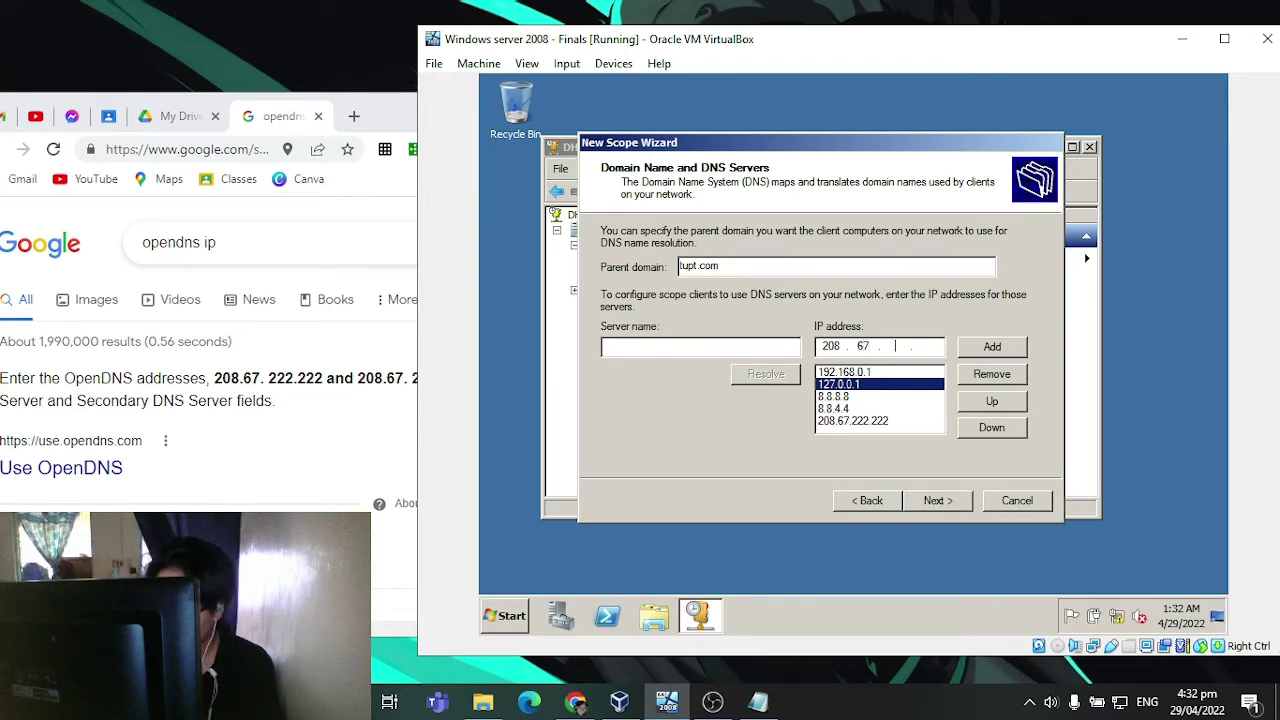
text(220 . )
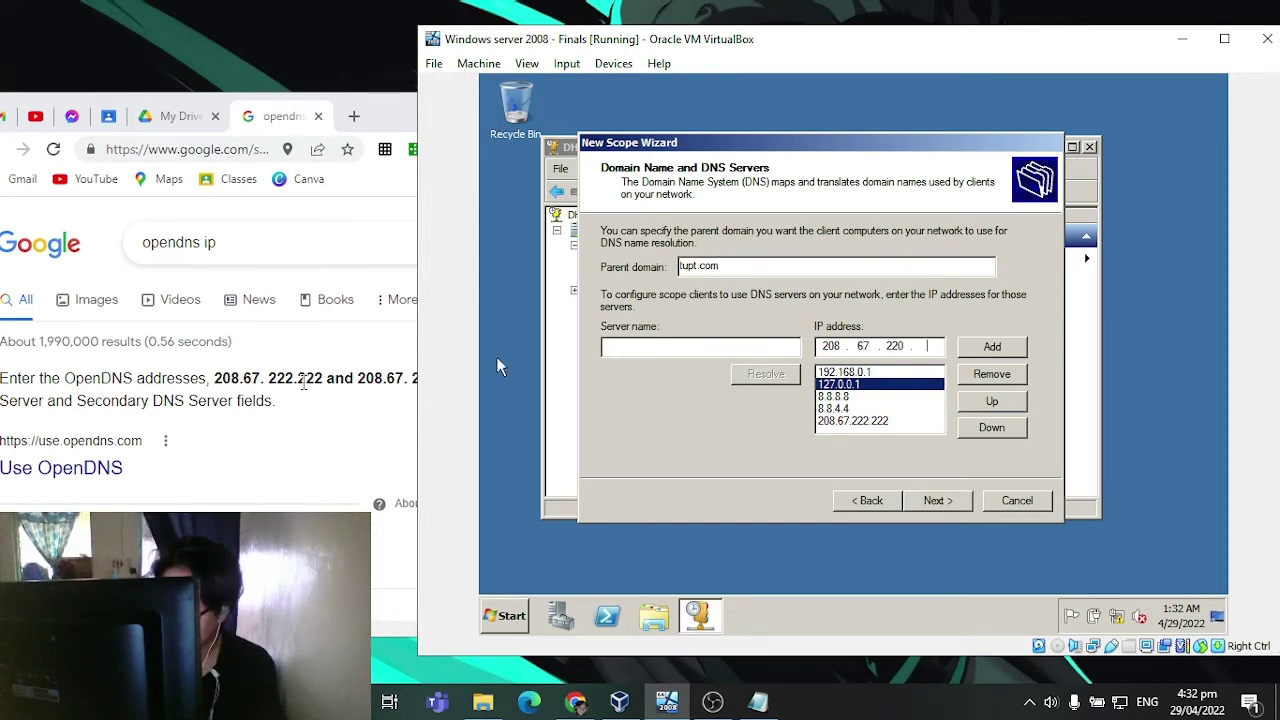
text(220)
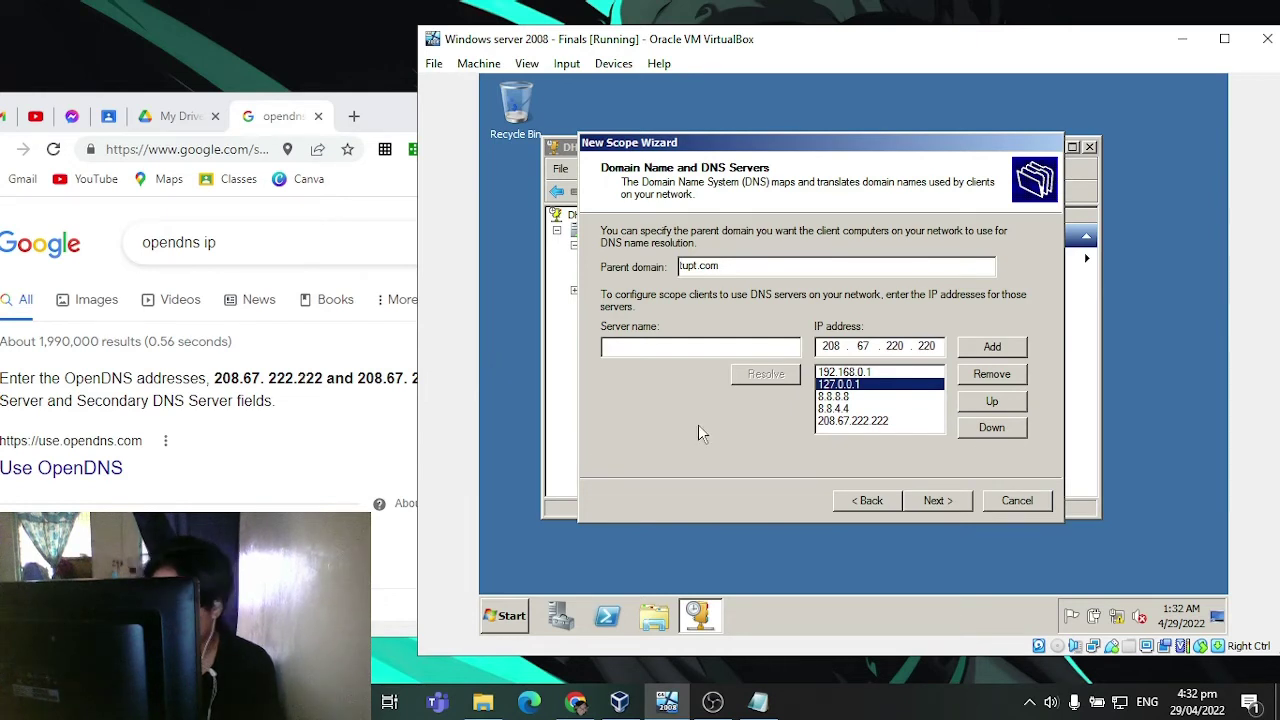
click(992, 346)
Step: Check the scope's DNS server list against the assignment's requirement for Google and OpenDNS public server addresses
drag(384, 114, 358, 110)
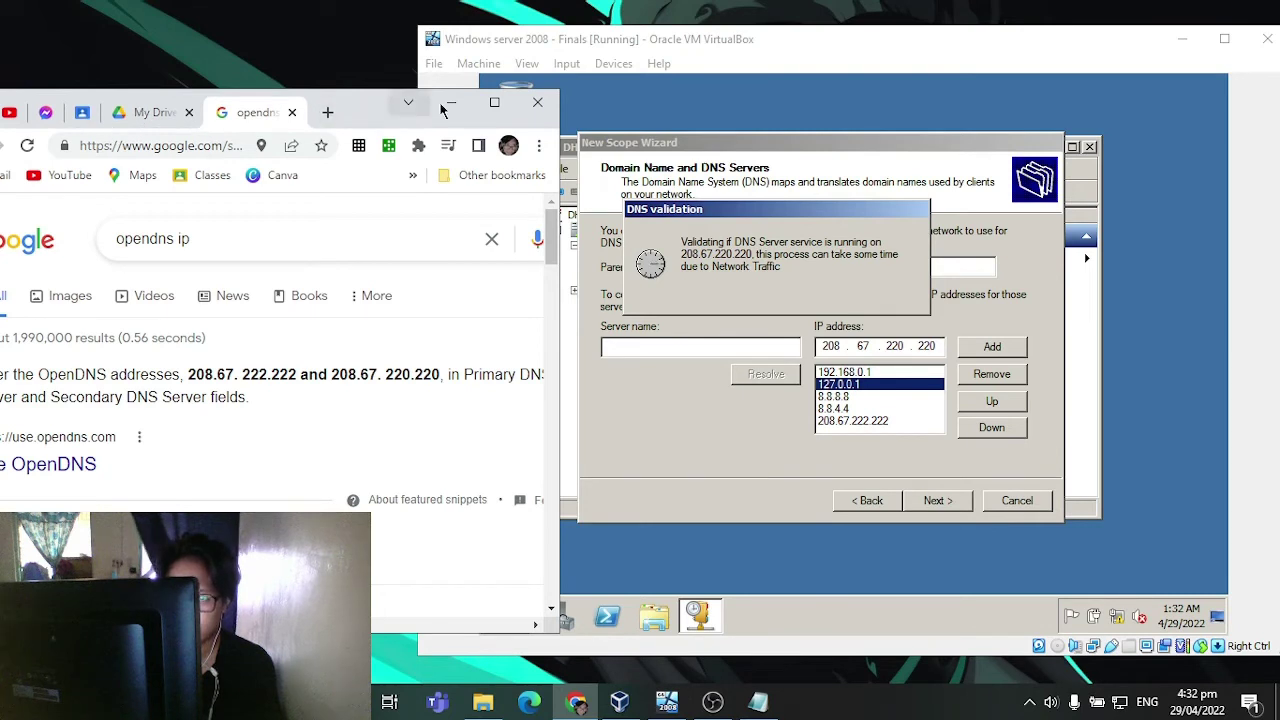
click(82, 112)
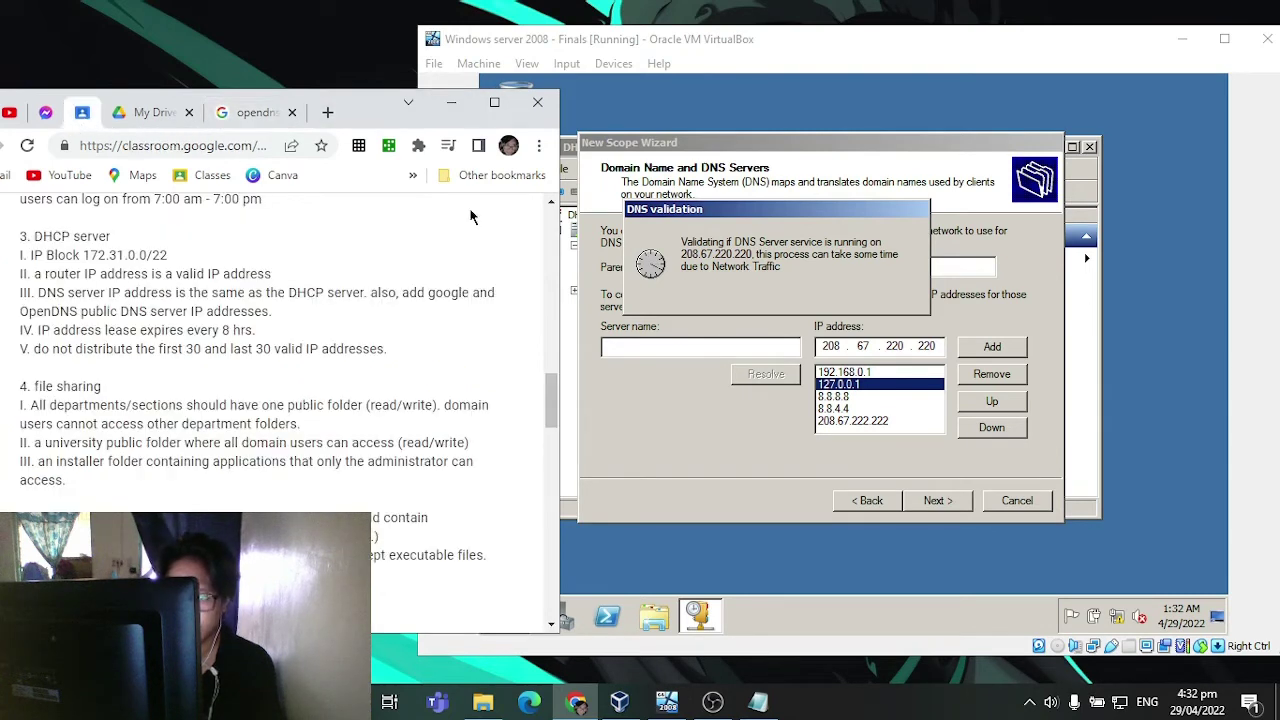
drag(275, 311, 38, 292)
click(330, 315)
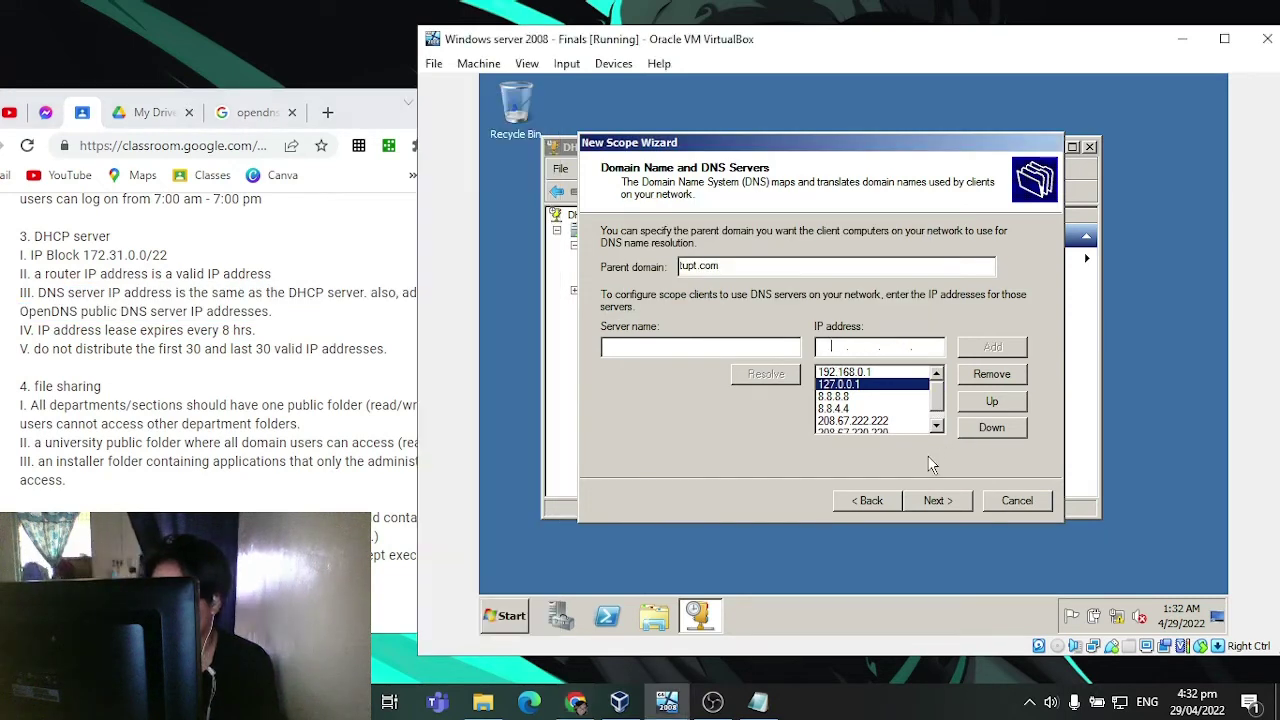
click(933, 462)
scroll(940, 404, down, 1)
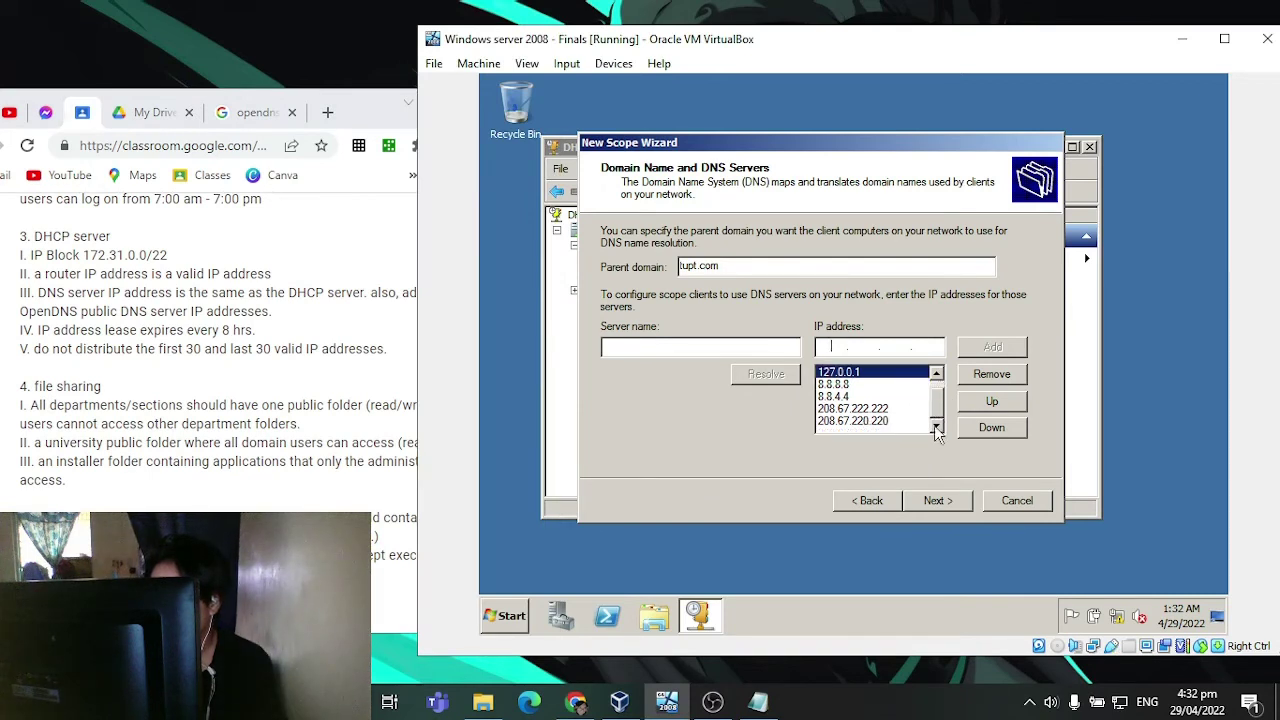
Step: Continue to the WINS server settings and add 208.67.222.222 to the scope's WINS server addresses
click(935, 502)
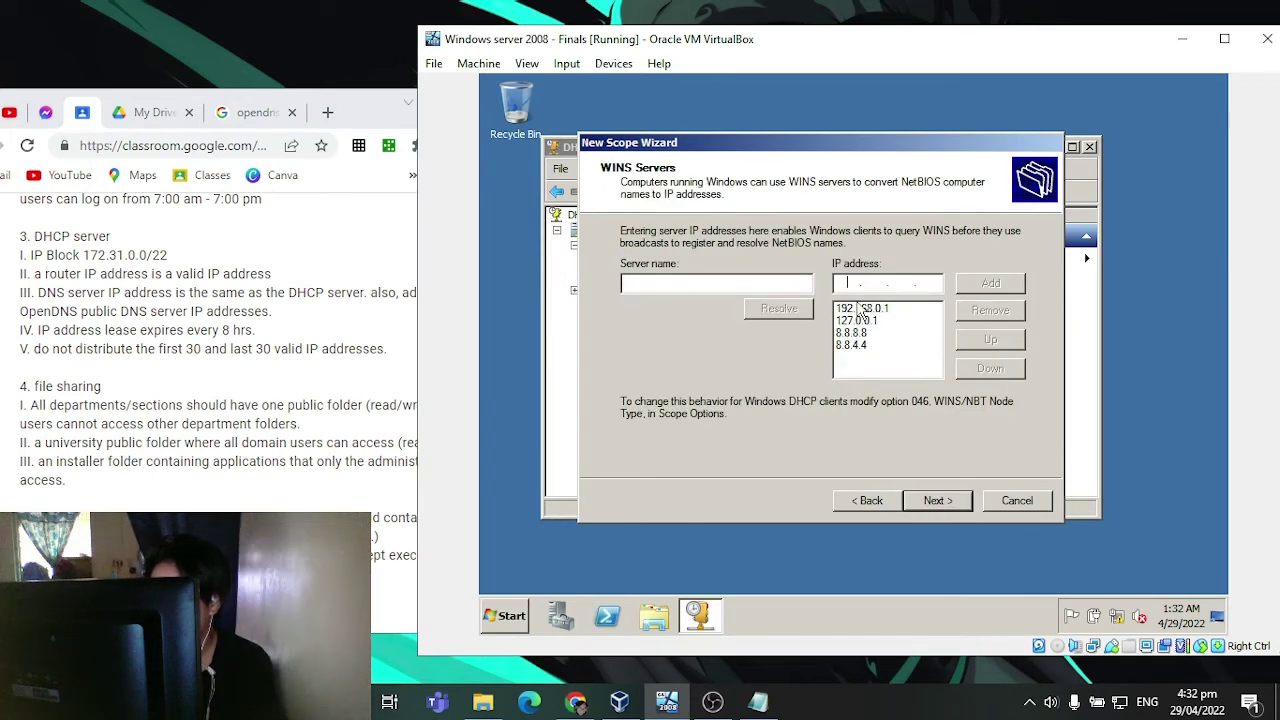
click(847, 284)
text(20)
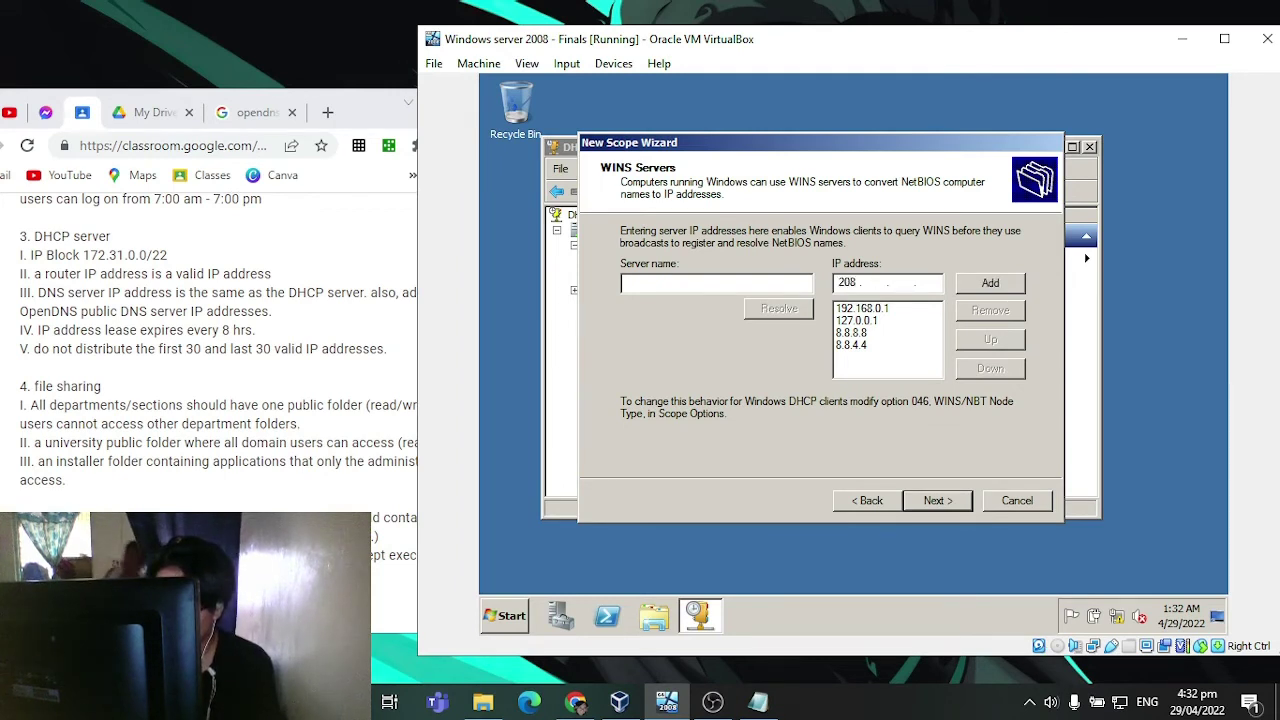
text(8)
text(67 )
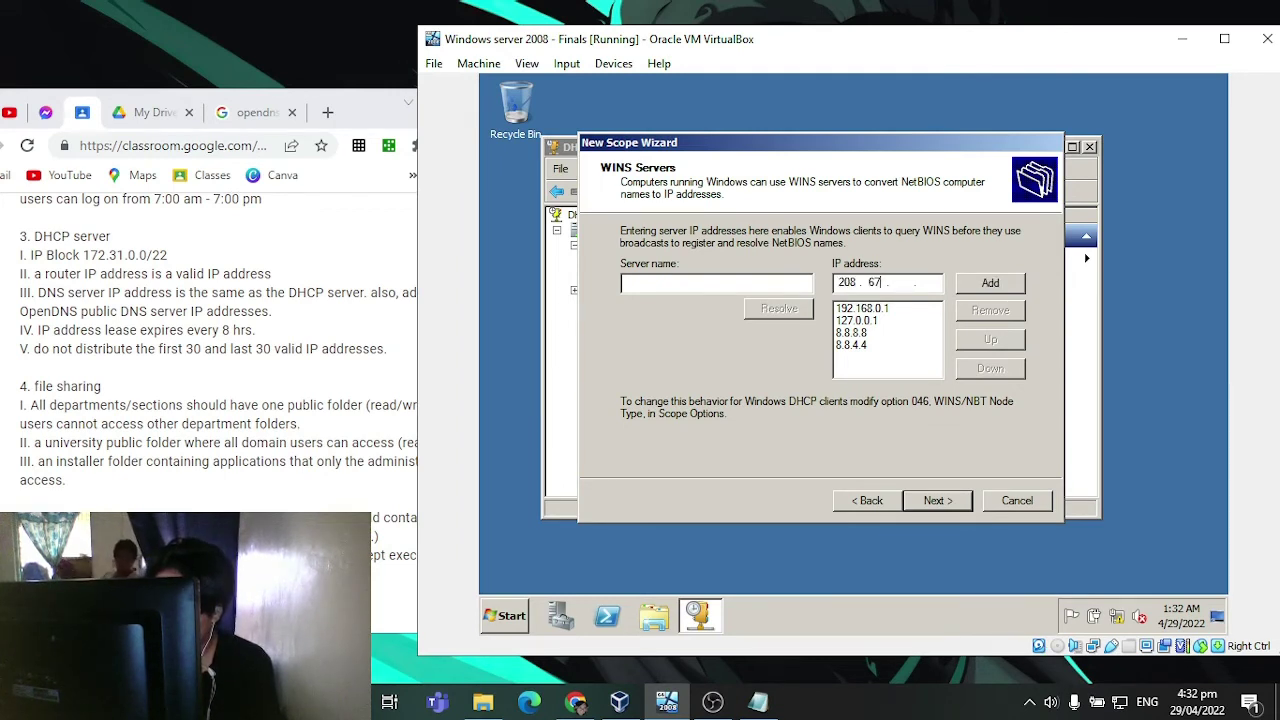
text(255)
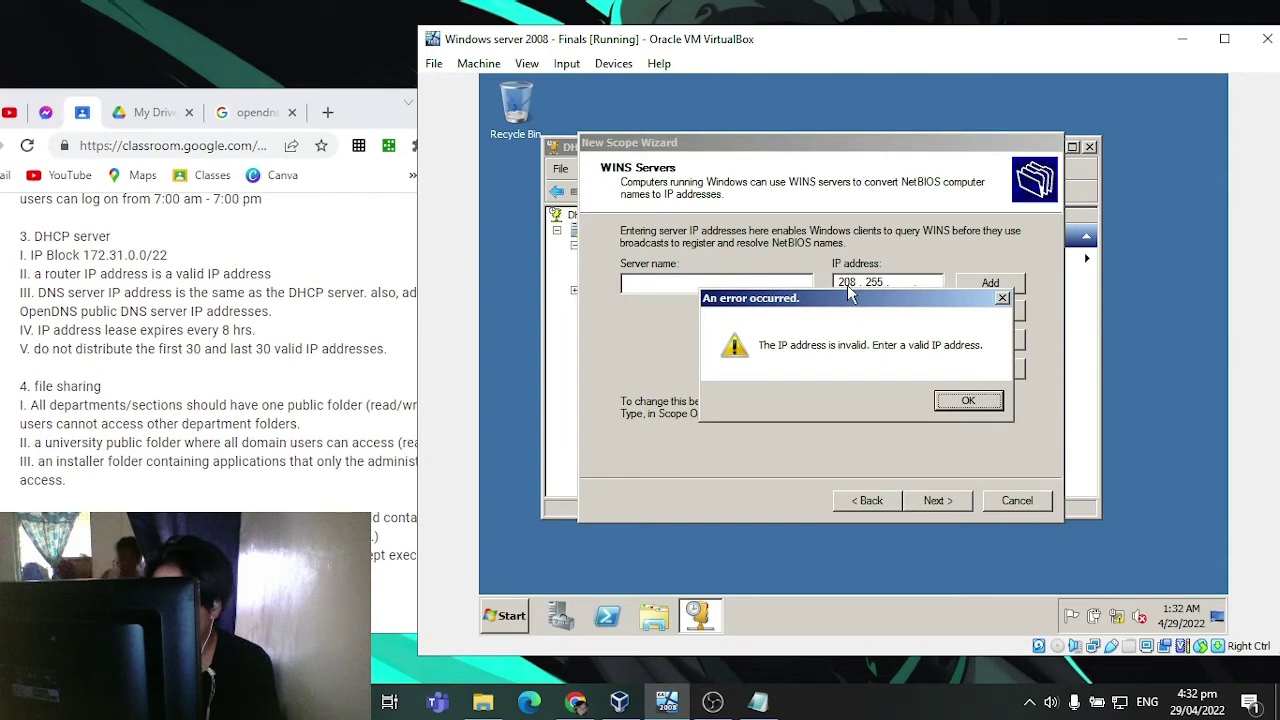
click(1003, 299)
key(BackSpace)
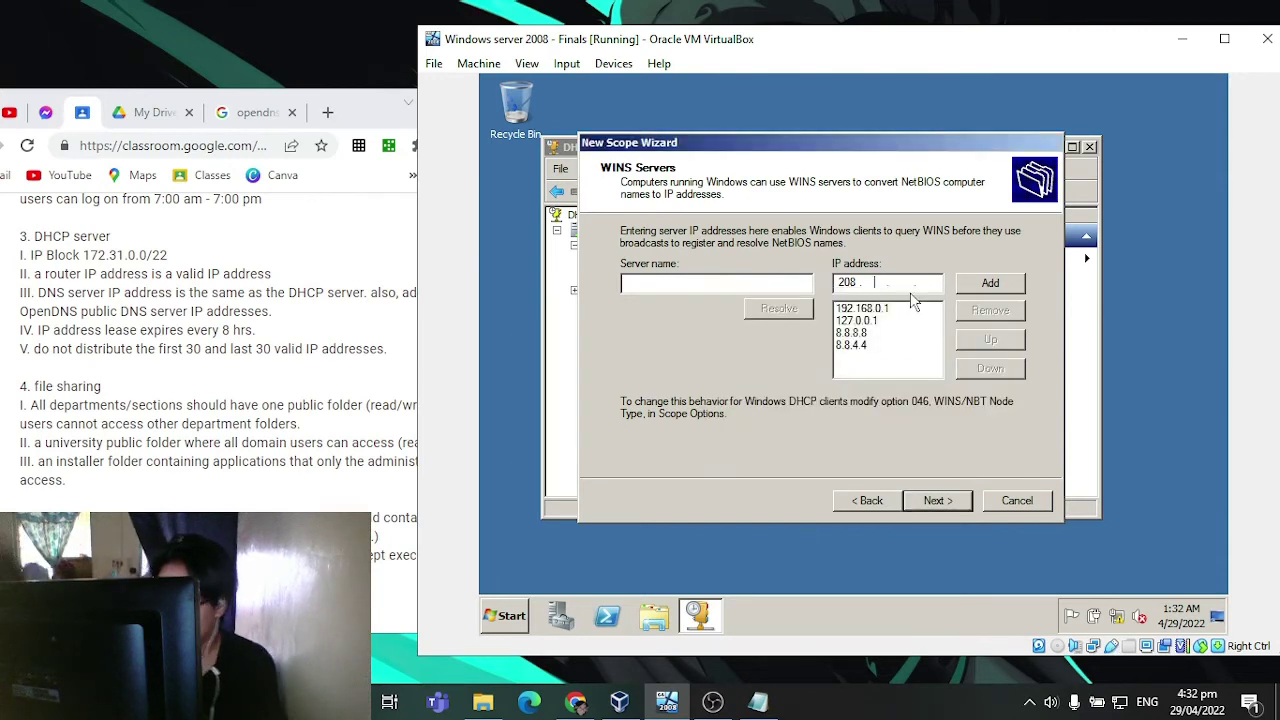
text(67 )
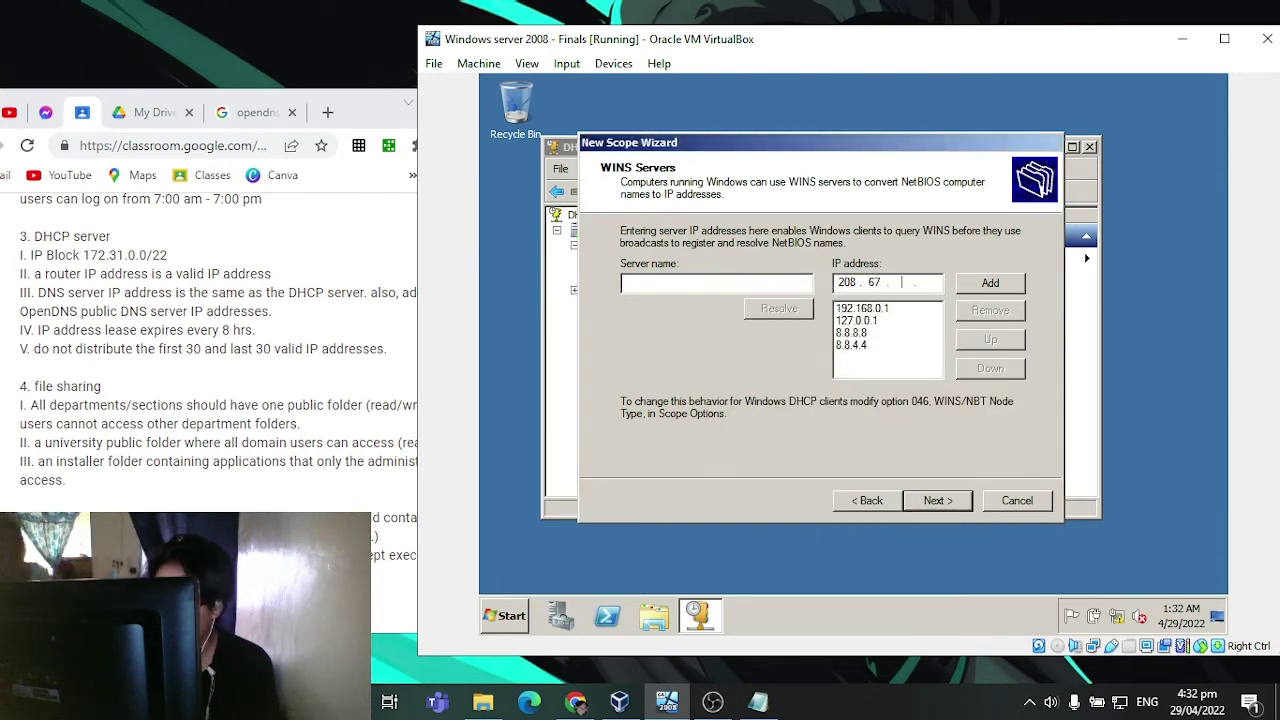
text(222)
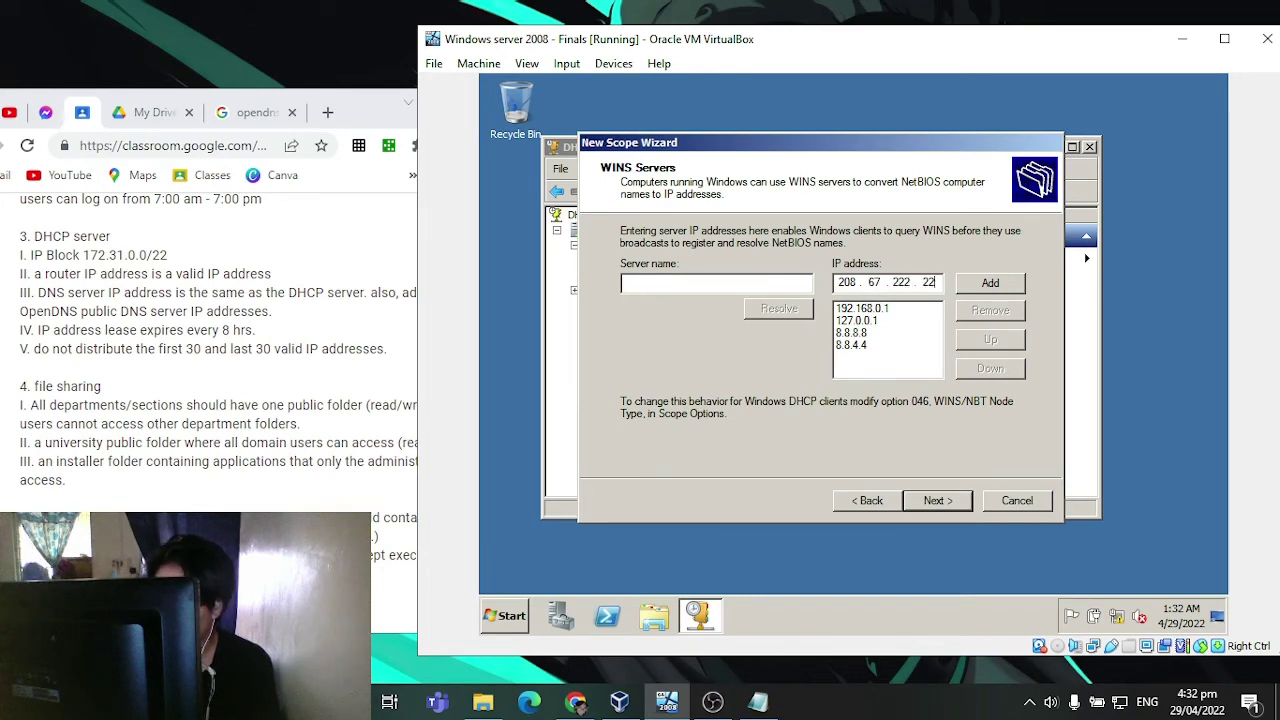
key(Return)
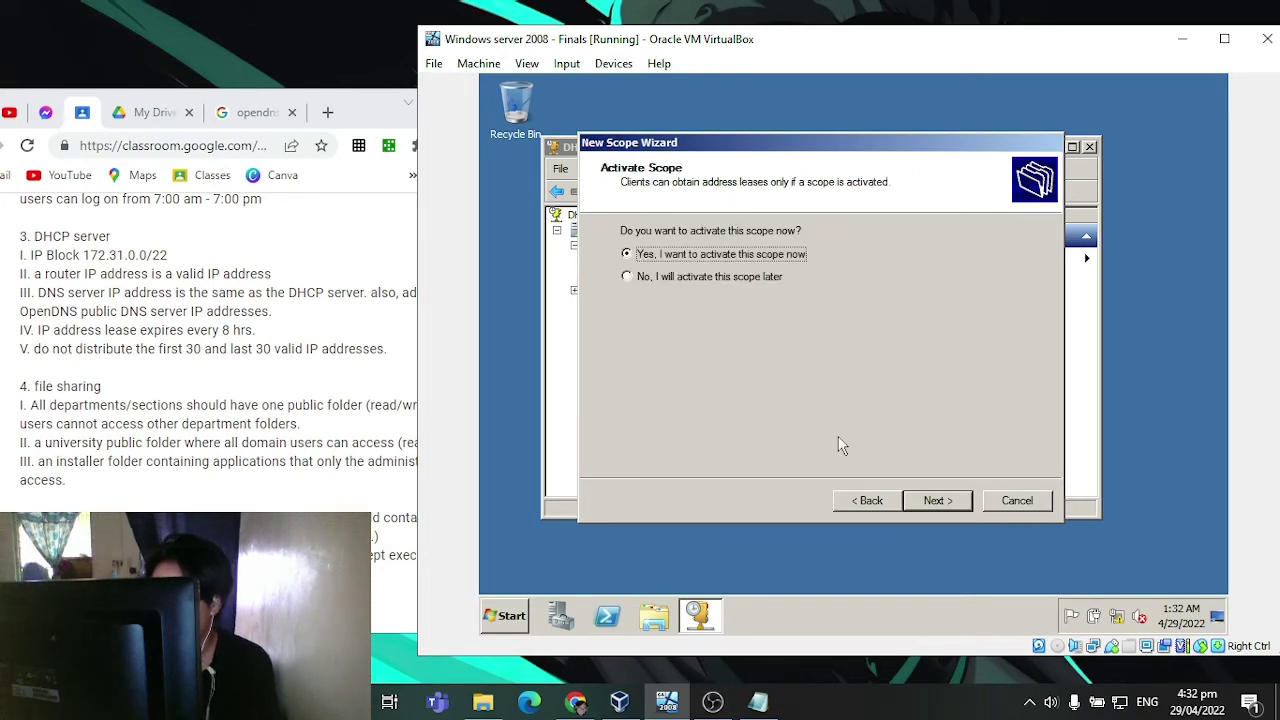
click(866, 500)
click(1000, 290)
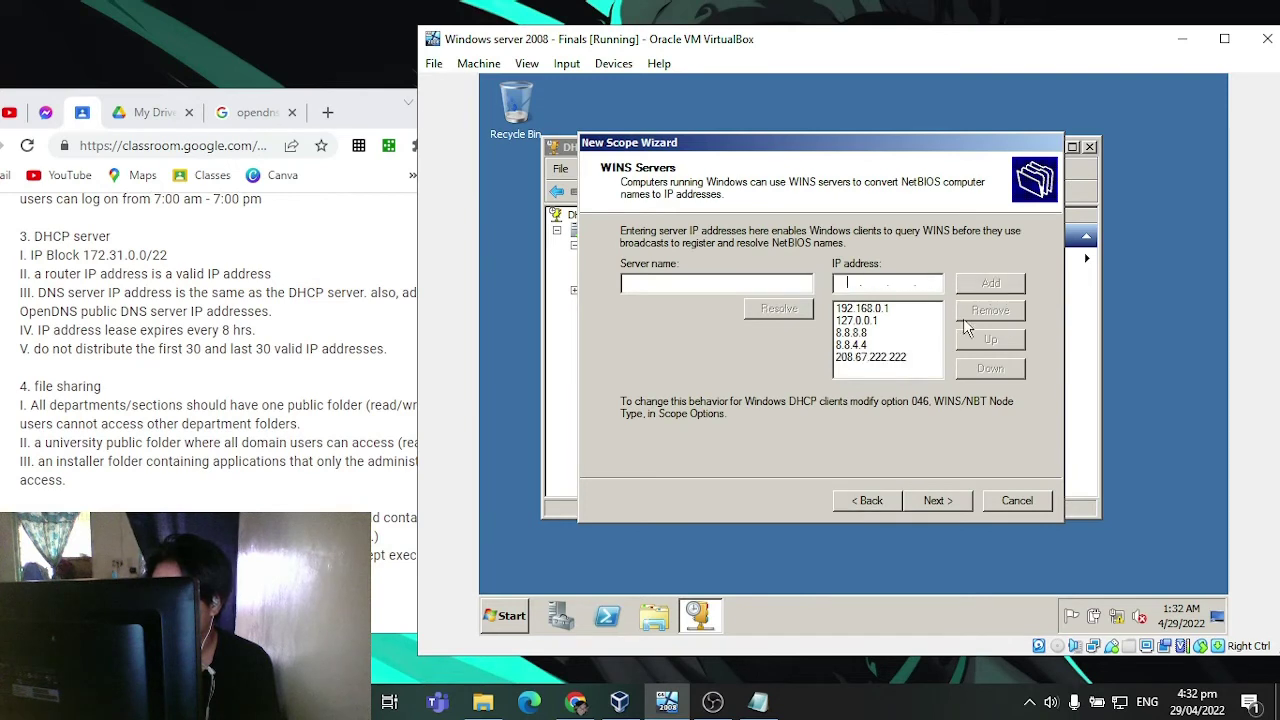
Step: Add 208.67.220.220 to the scope's WINS server list
text(2)
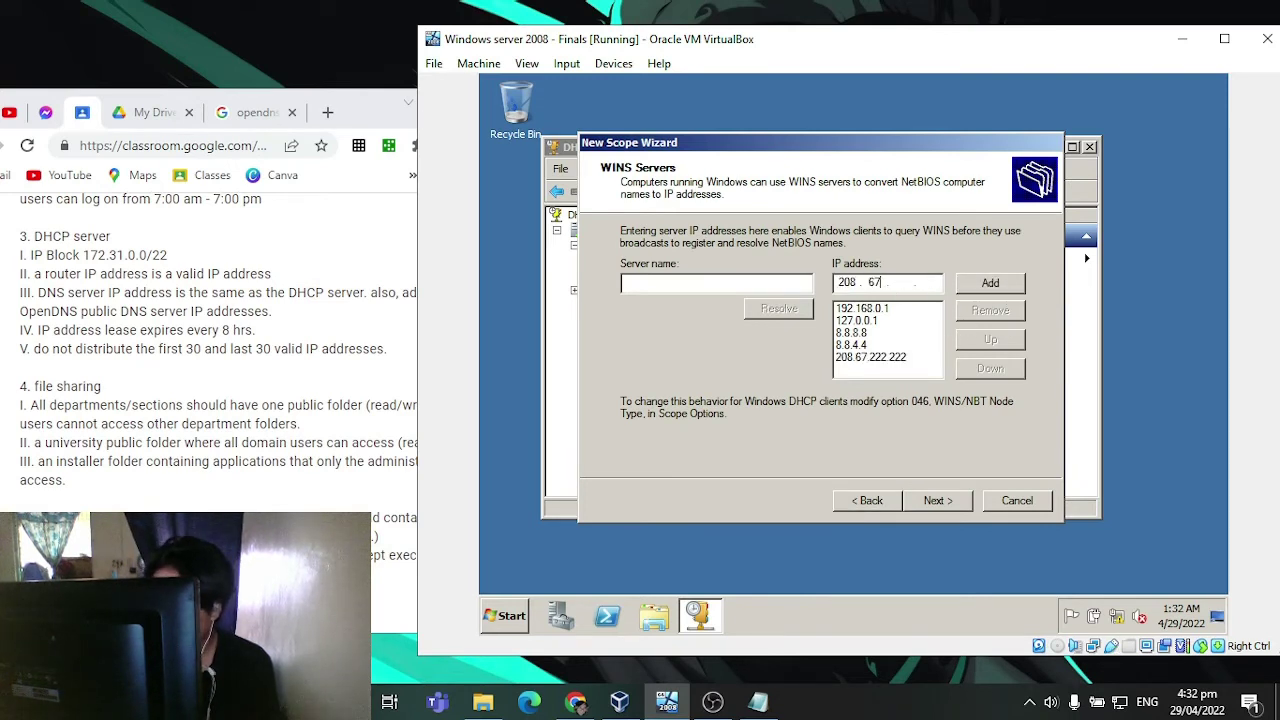
text(08.67.220.)
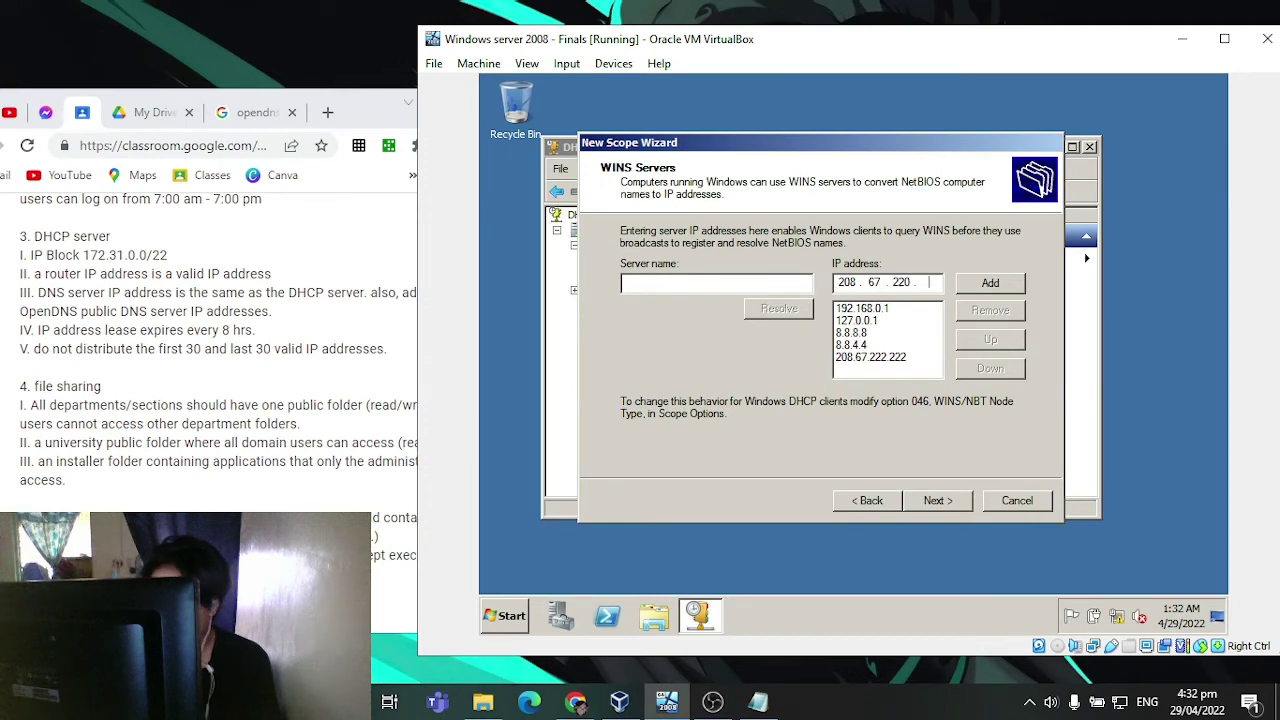
text(220)
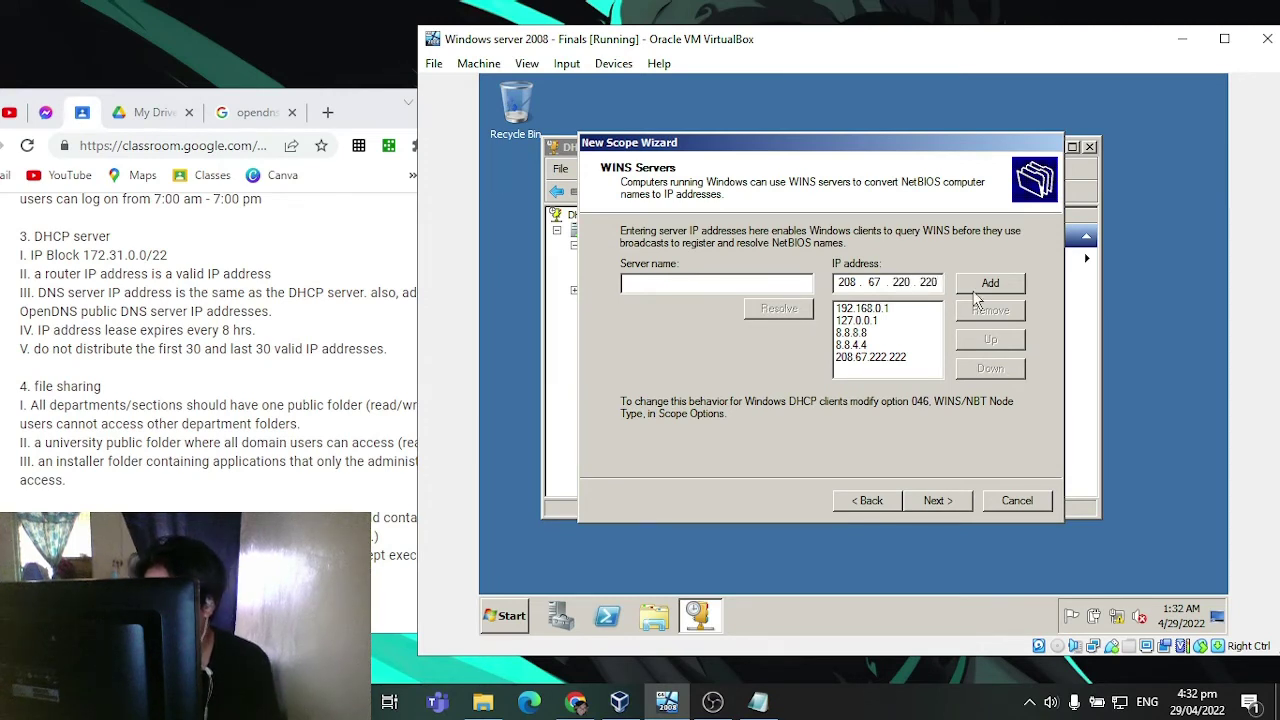
click(992, 290)
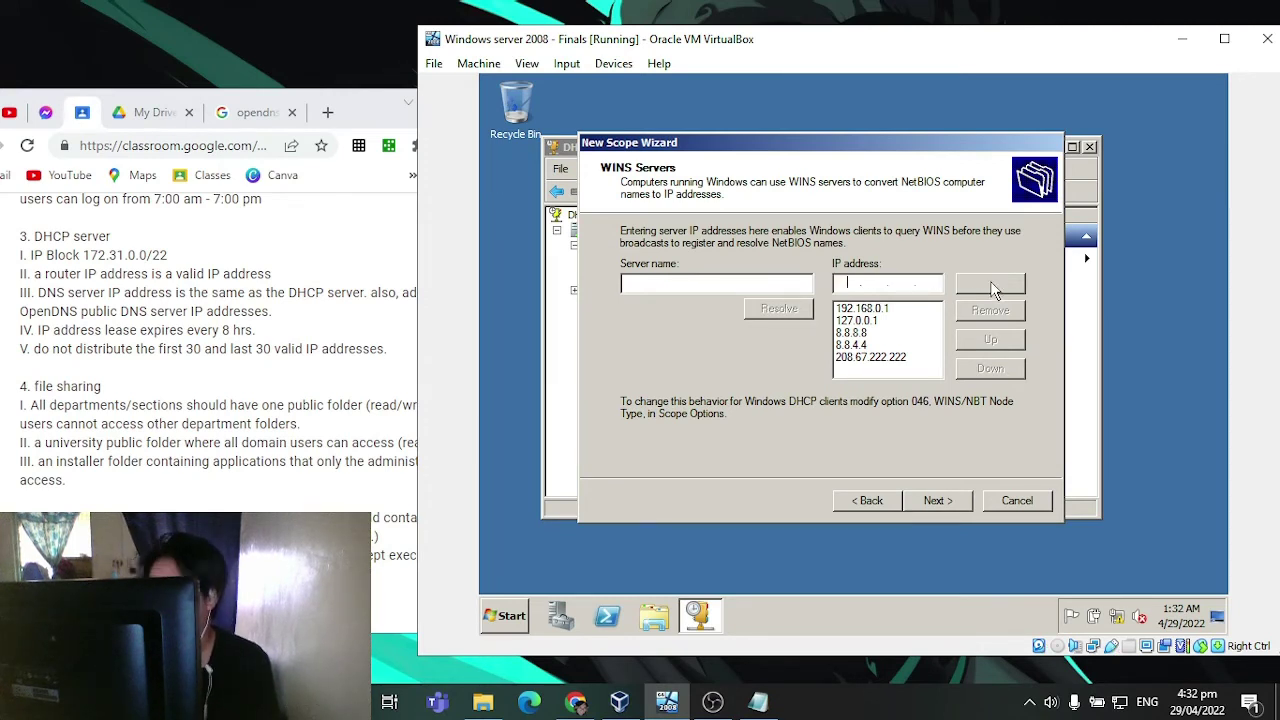
Step: Complete the New Scope Wizard with the scope activated now, and expand the 172.31.0.0 scope under IPv4
click(937, 501)
click(936, 502)
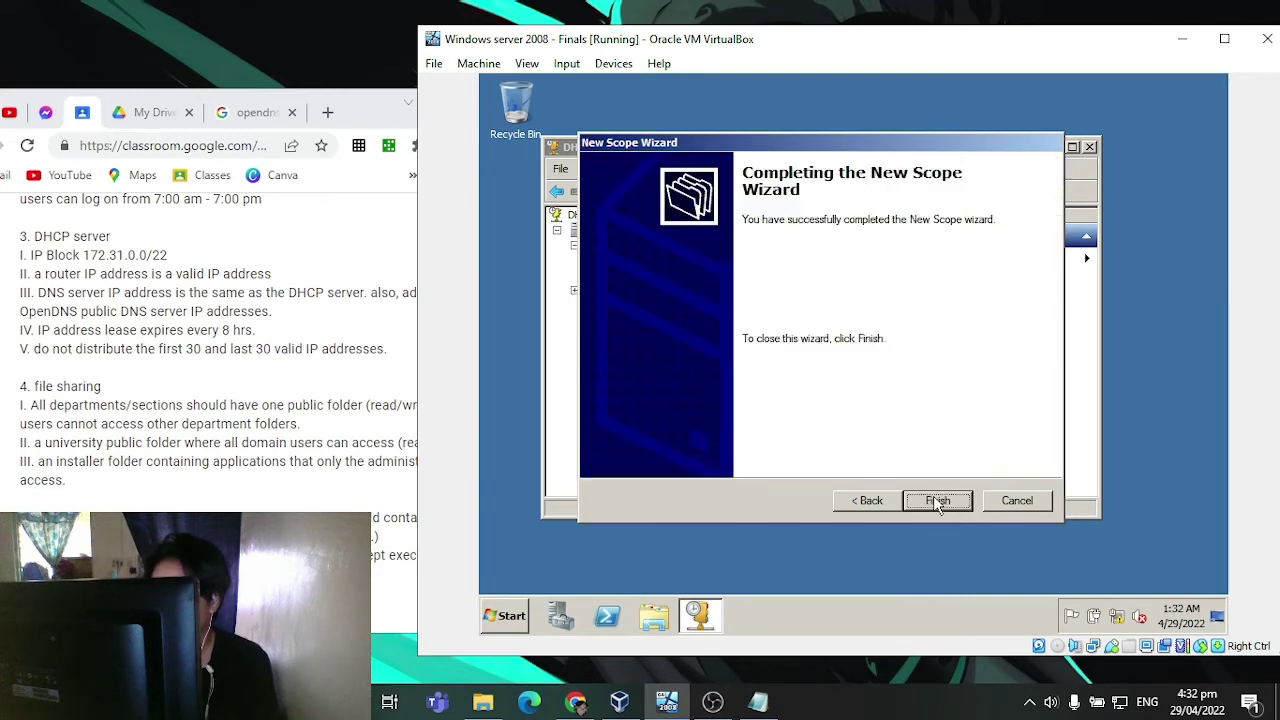
click(937, 501)
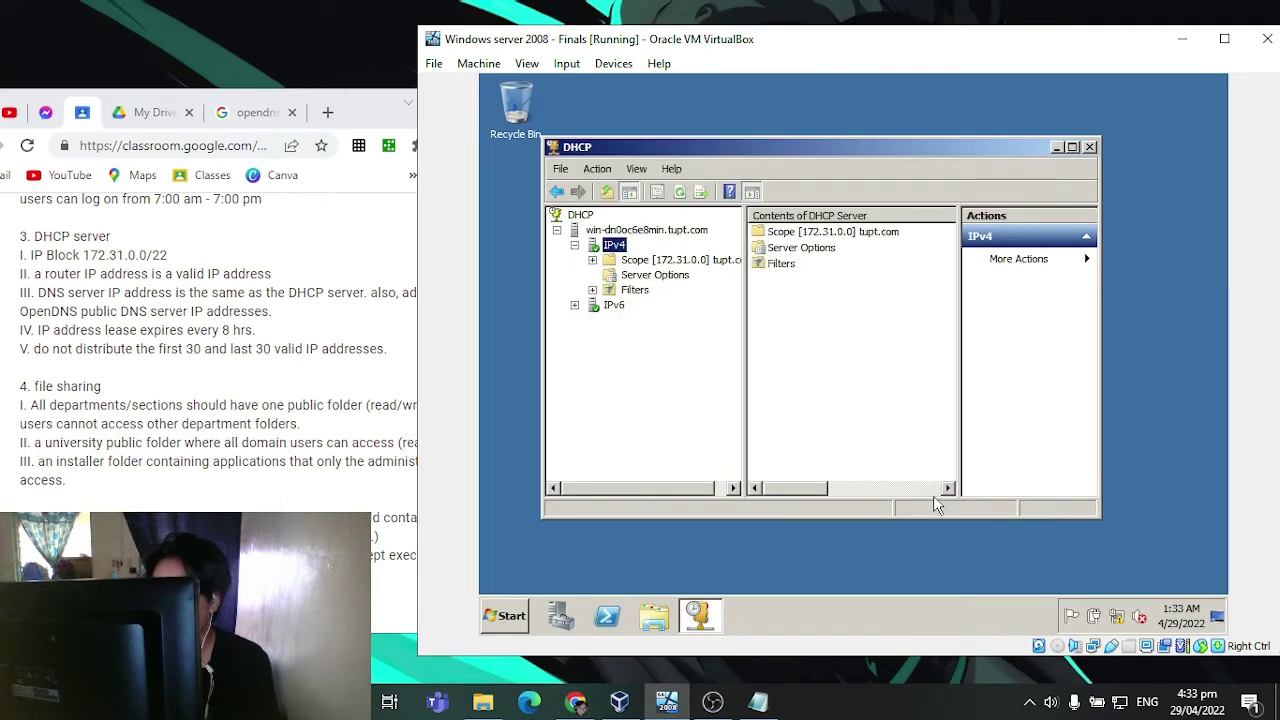
double_click(700, 261)
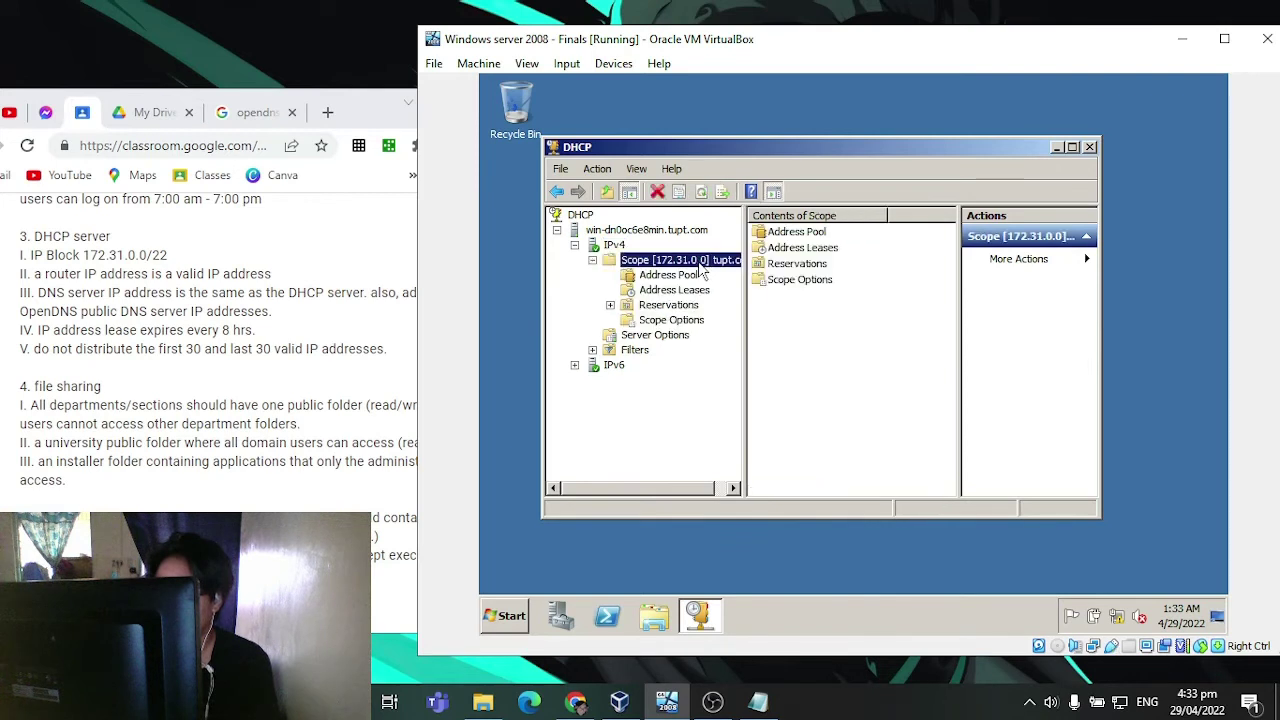
Step: Try to enable the 003 Router option in the 172.31.0.0 scope options with router address 192.168.0.1
click(680, 321)
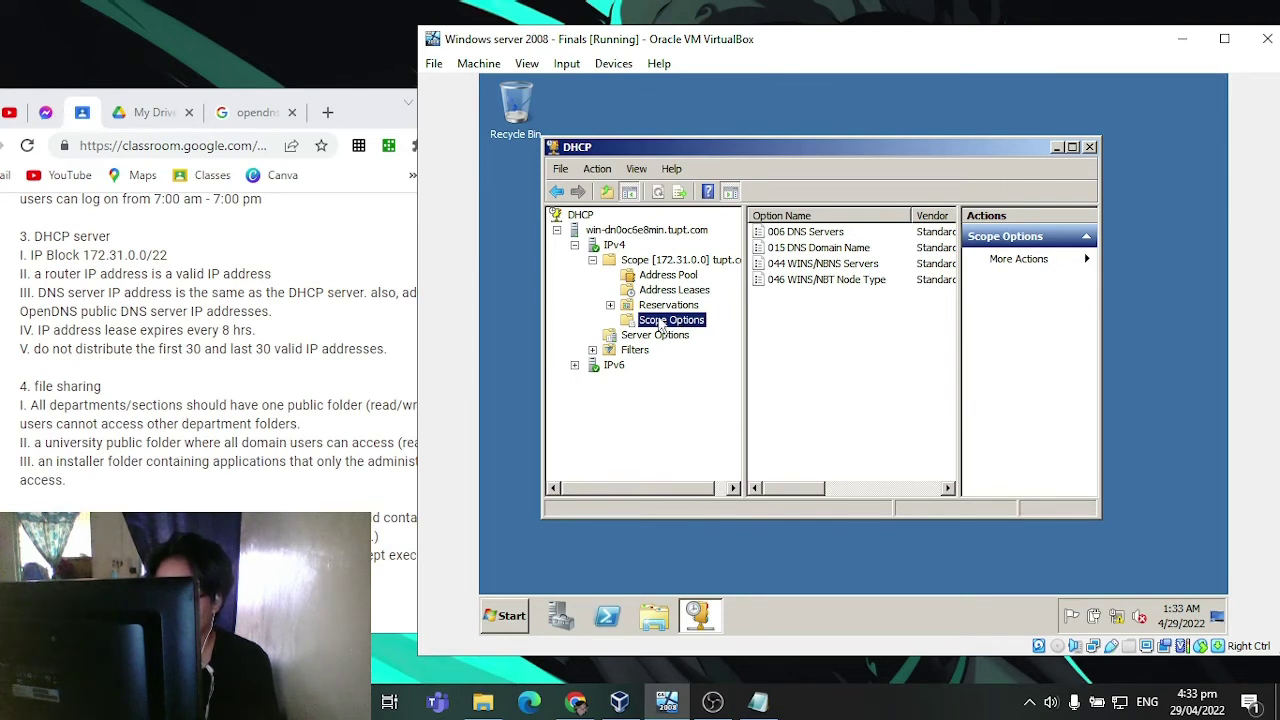
right_click(659, 319)
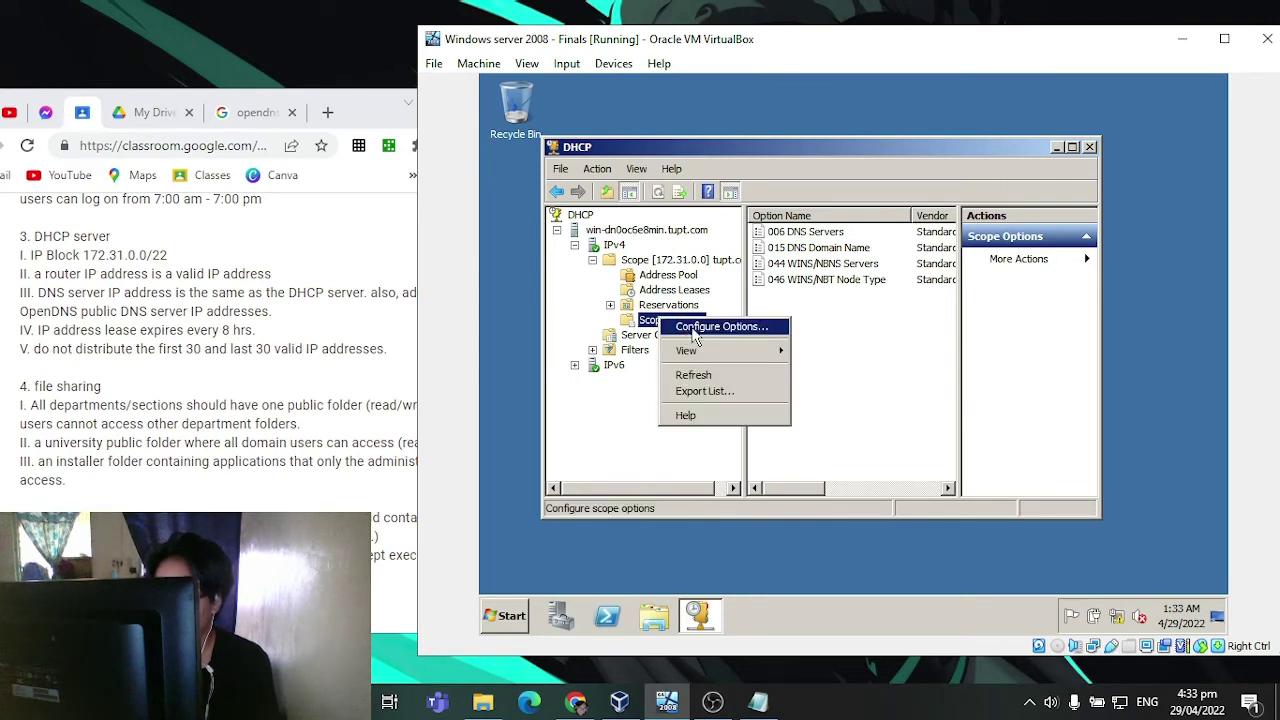
click(693, 333)
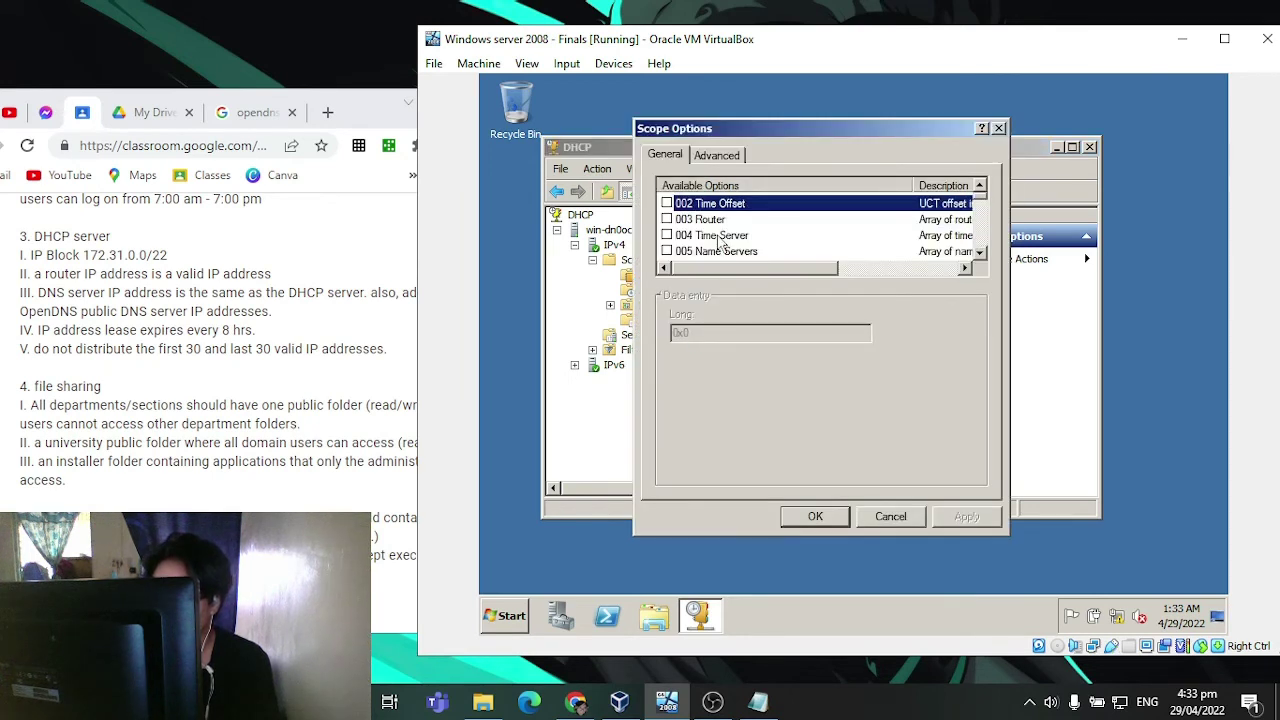
click(719, 224)
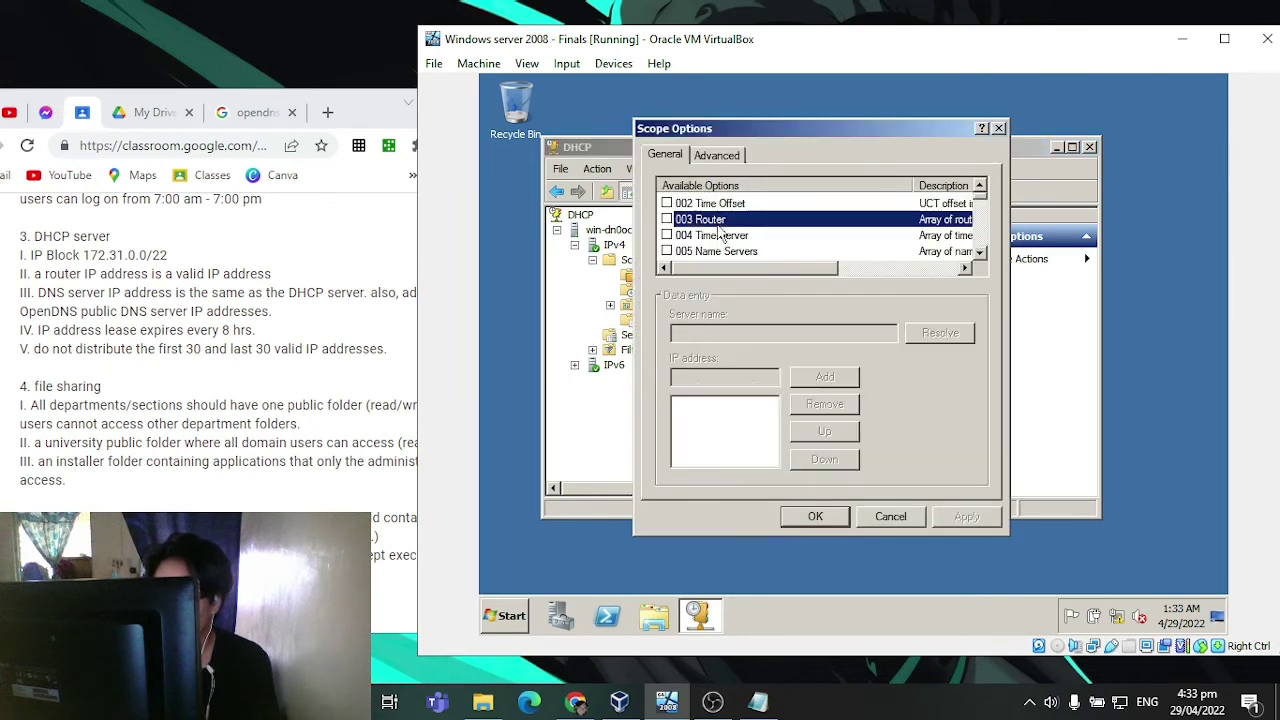
click(667, 220)
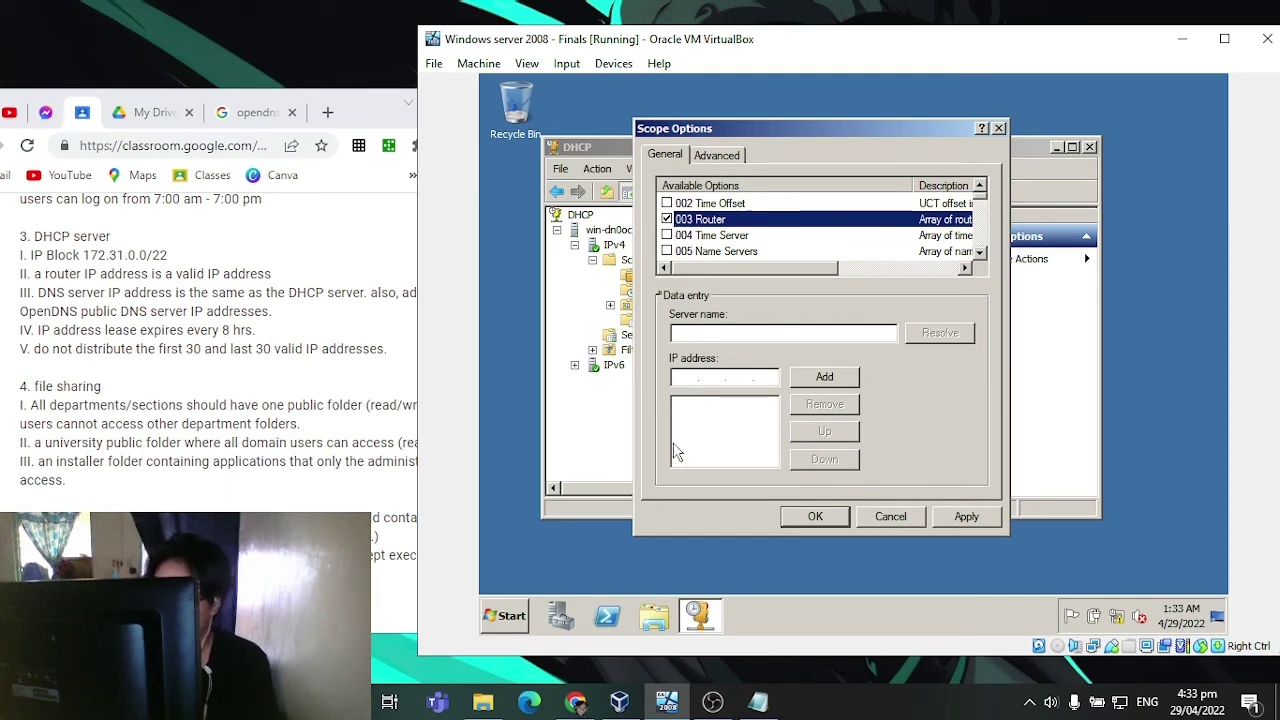
click(757, 374)
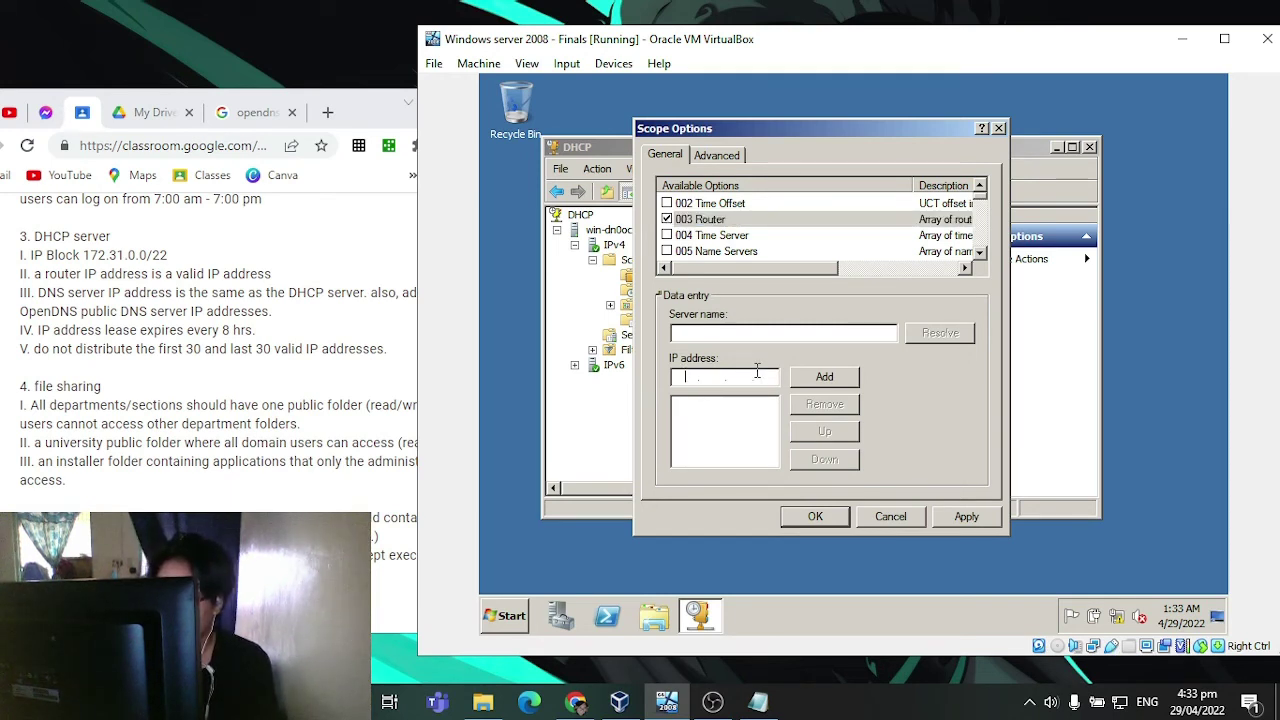
text(192.168.)
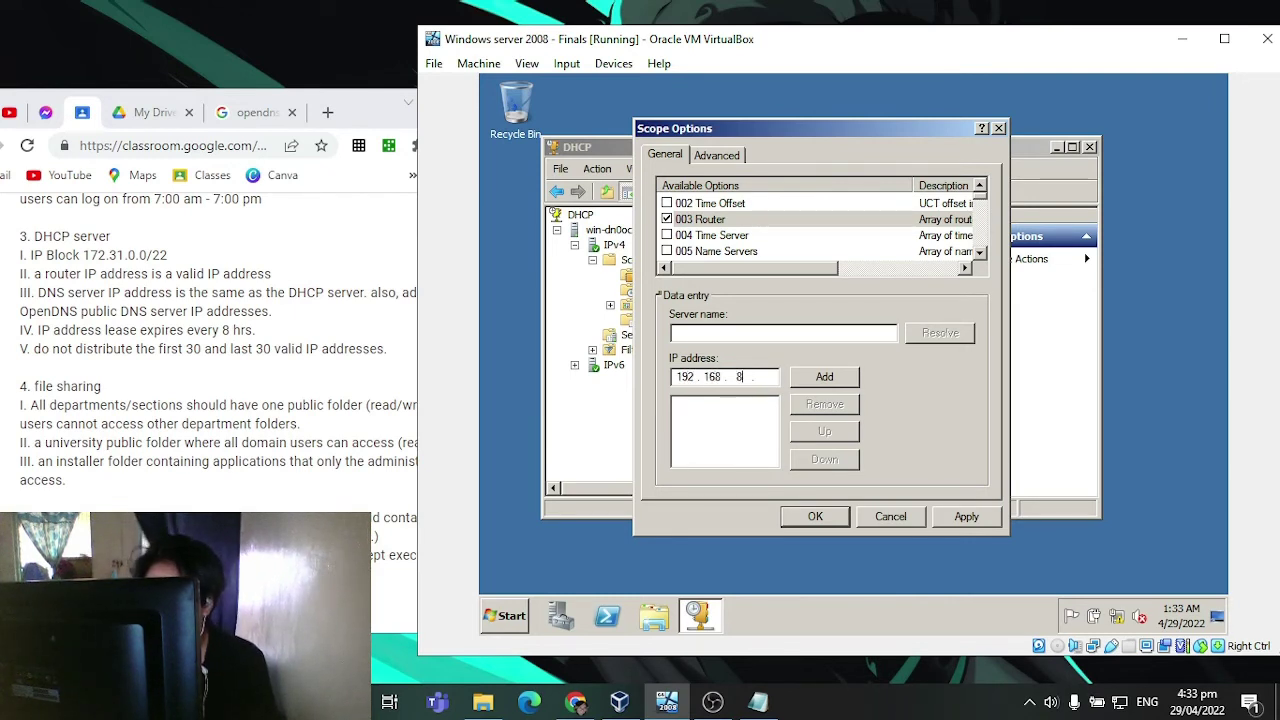
text(0.)
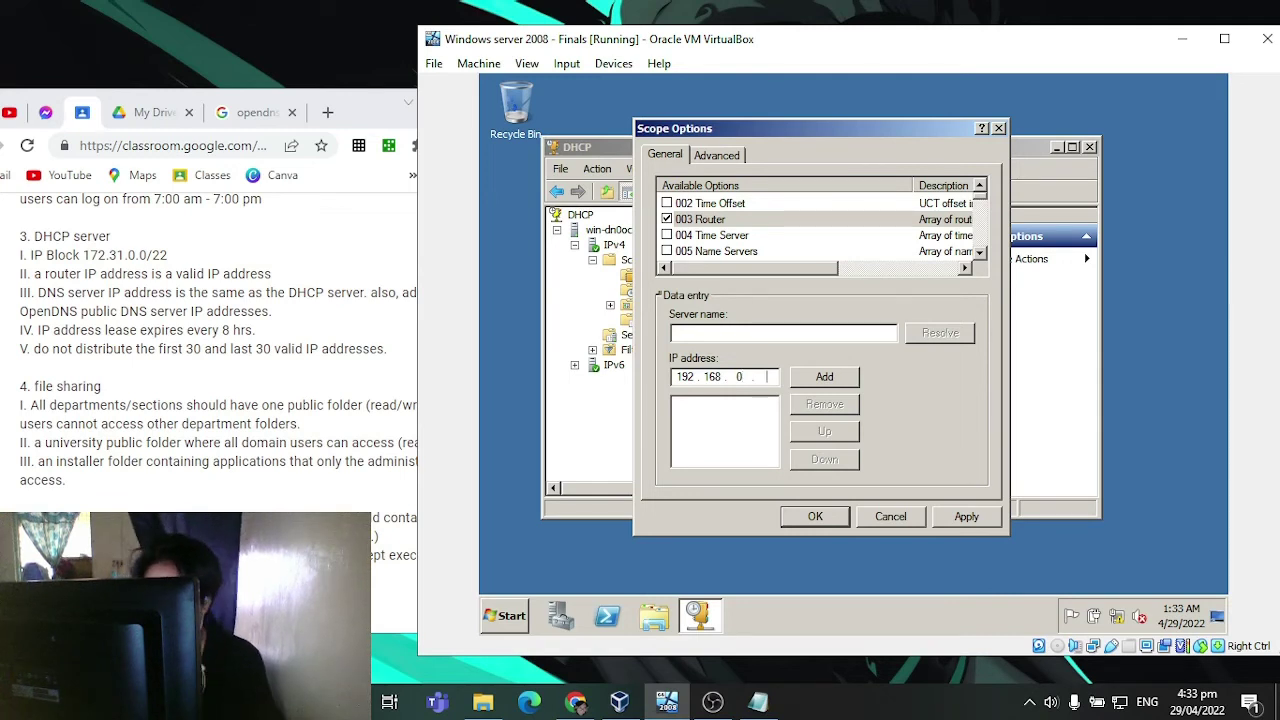
text(1)
key(Return)
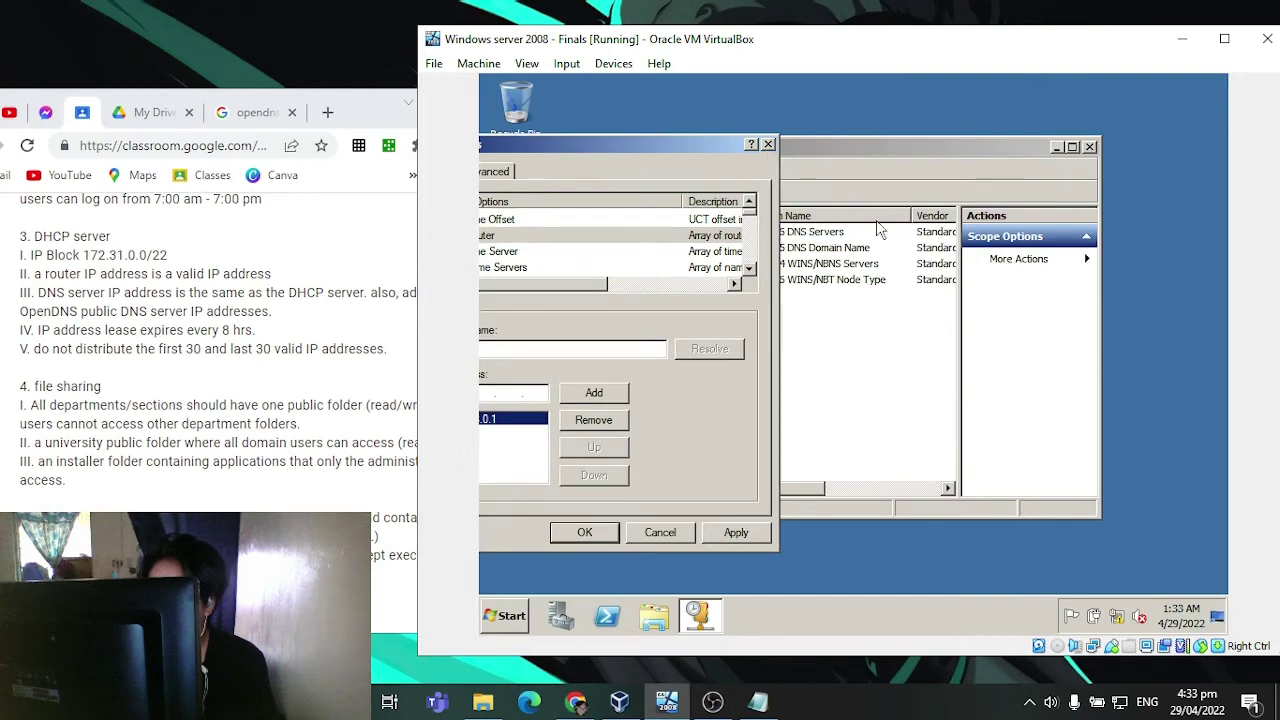
Step: Examine the addresses listed for the 006 DNS Servers scope option, cancelling the unsaved option changes and reopening it
double_click(830, 232)
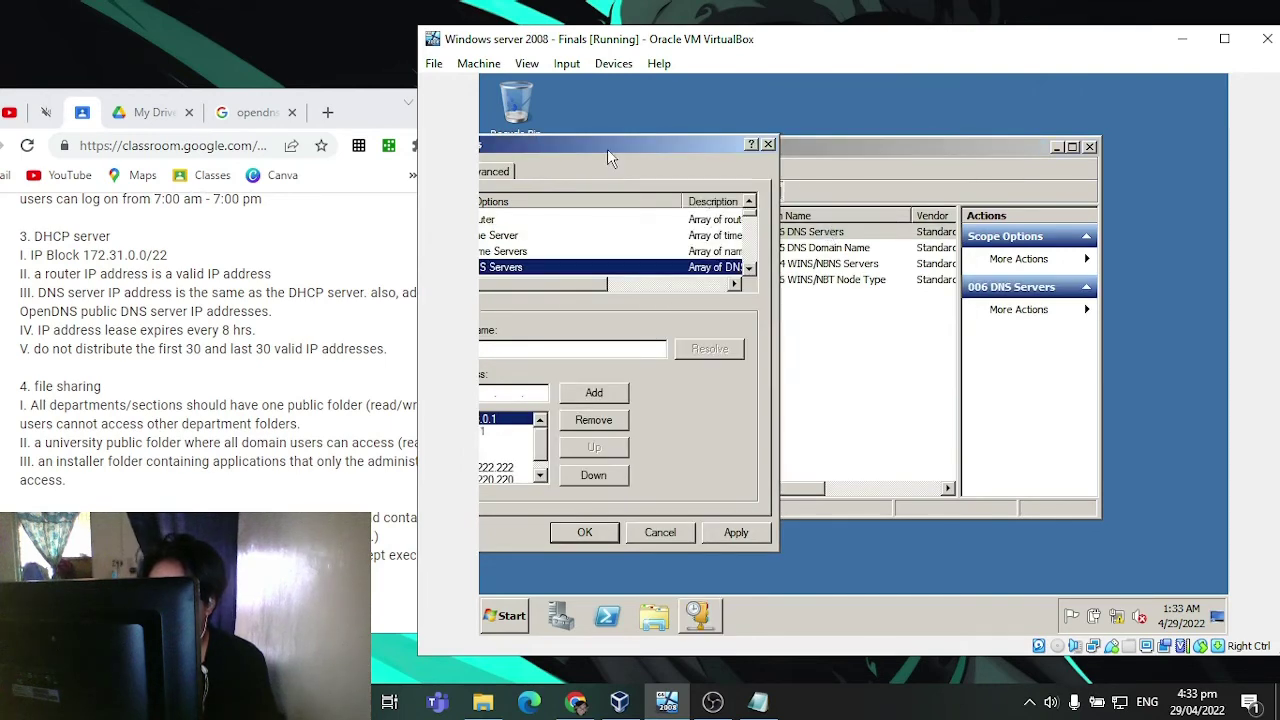
drag(609, 154, 780, 163)
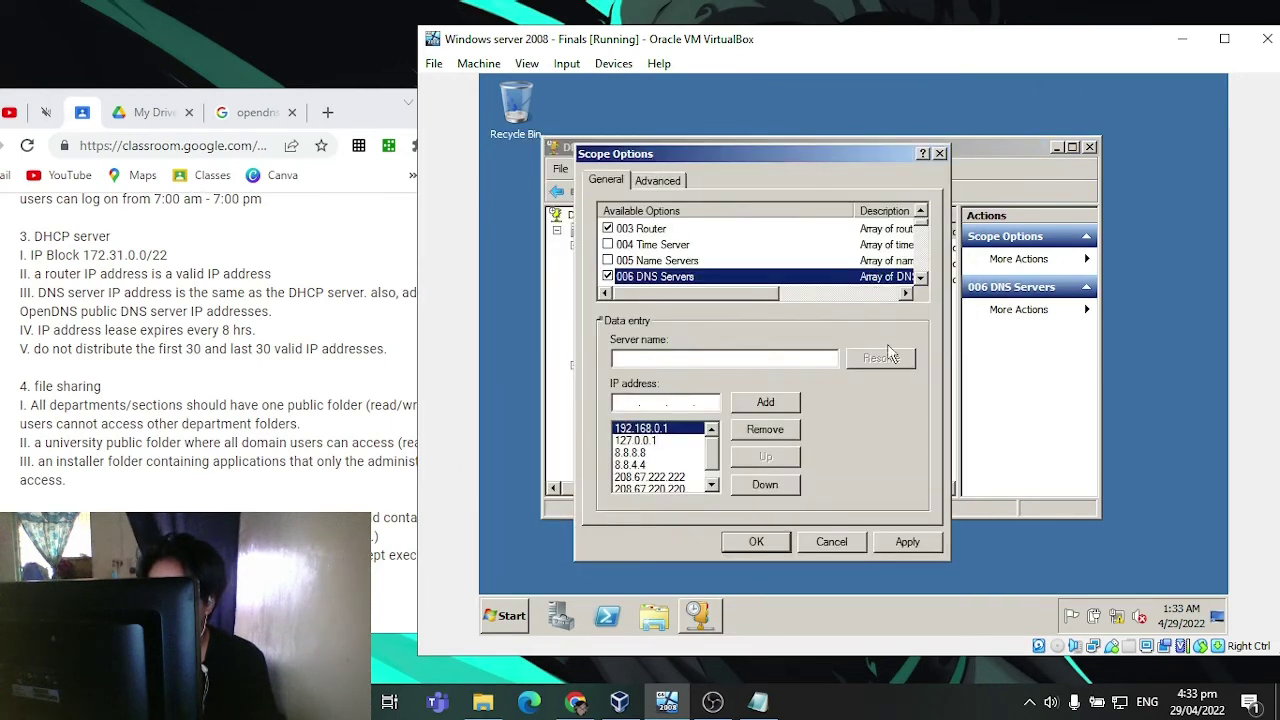
click(845, 541)
click(680, 320)
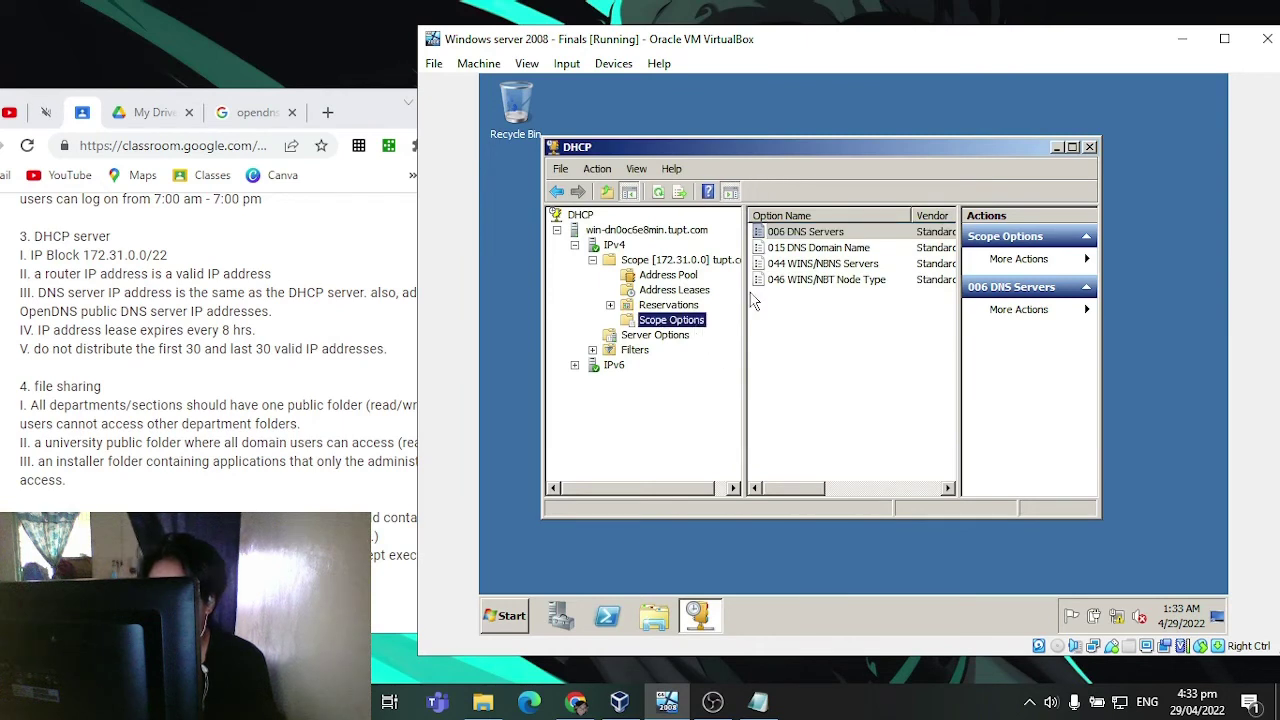
click(790, 231)
double_click(790, 231)
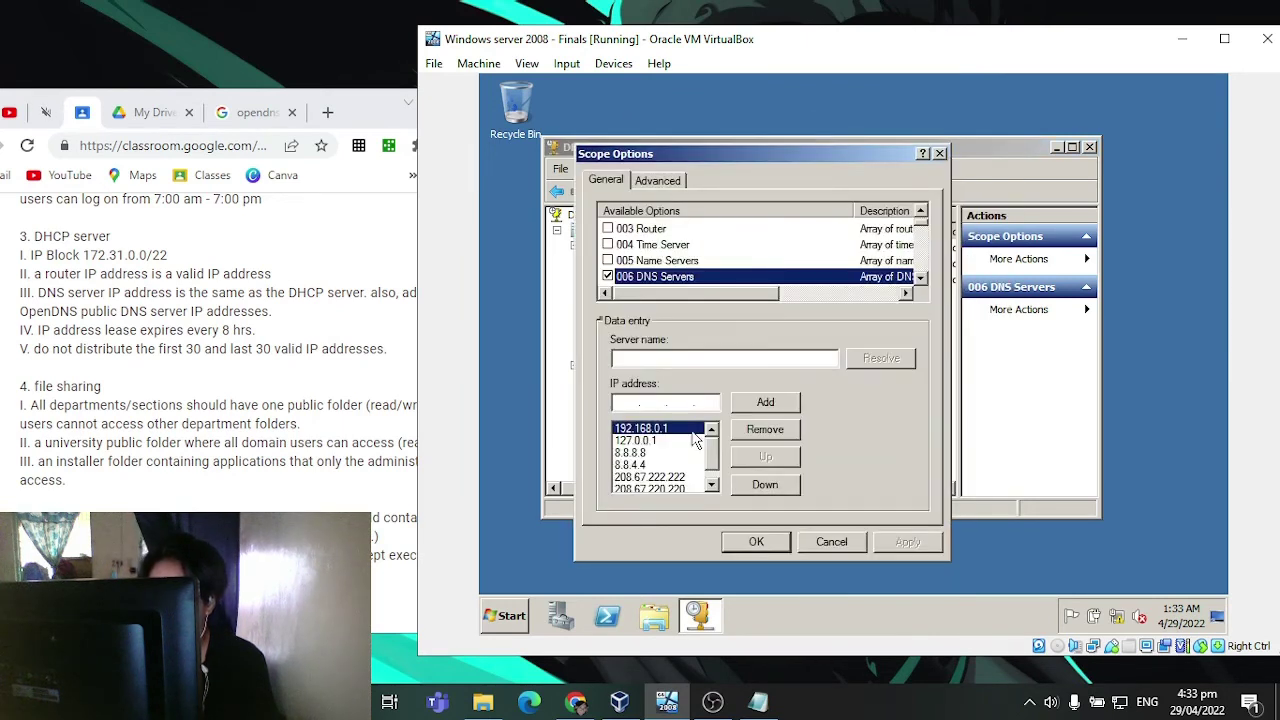
scroll(690, 445, down, 3)
scroll(690, 445, up, 1)
scroll(692, 445, up, 3)
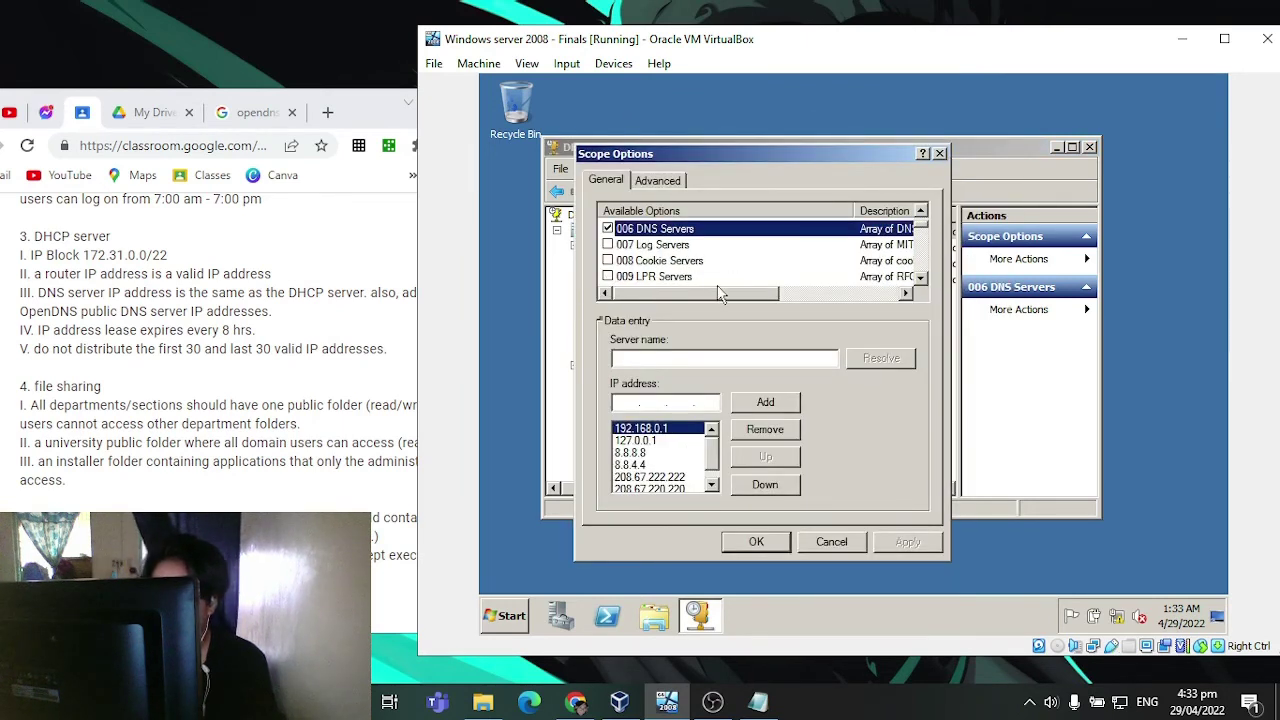
scroll(703, 240, down, 1)
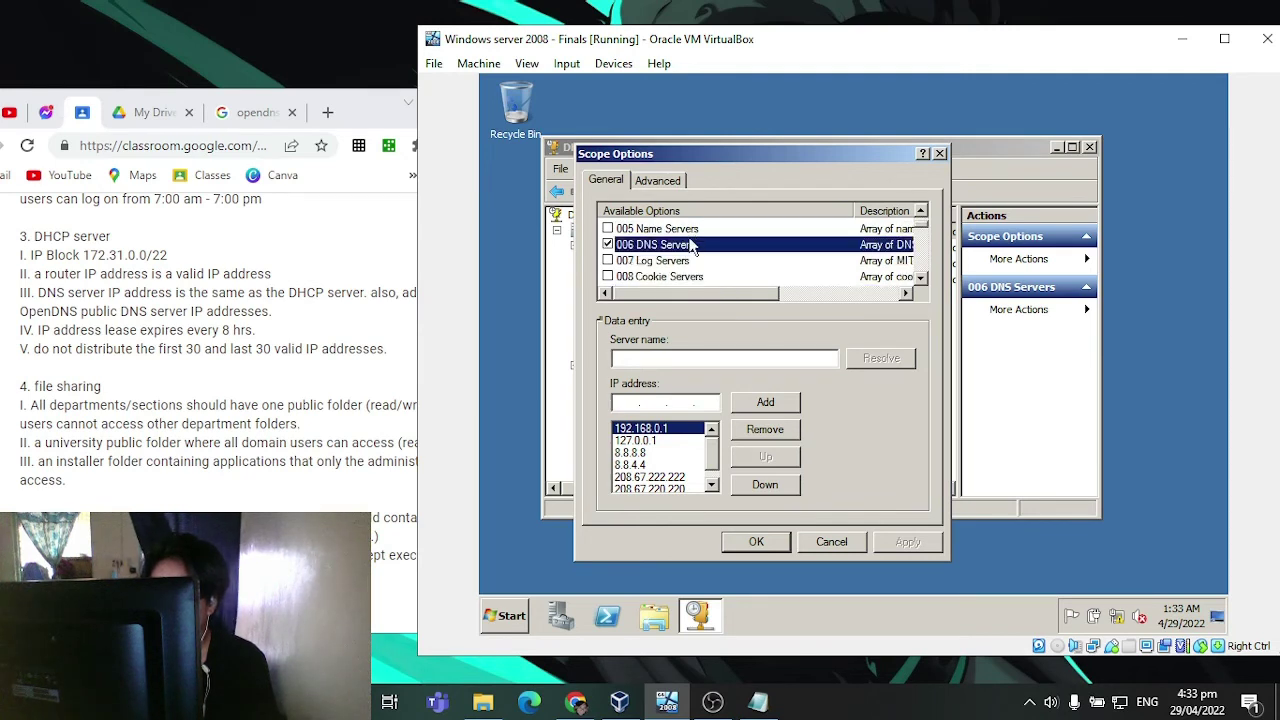
scroll(690, 248, up, 1)
Step: Enable the 003 Router option for the 172.31.0.0 scope and close the scope options
click(686, 249)
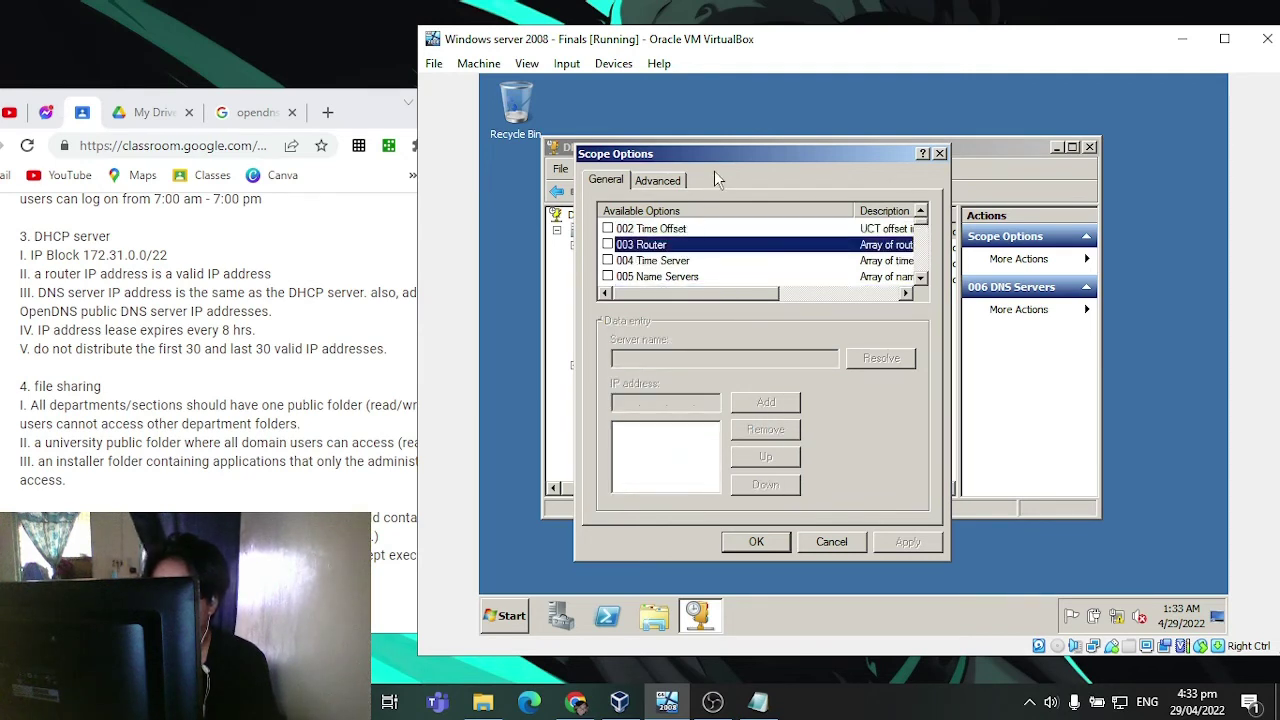
drag(718, 150, 753, 119)
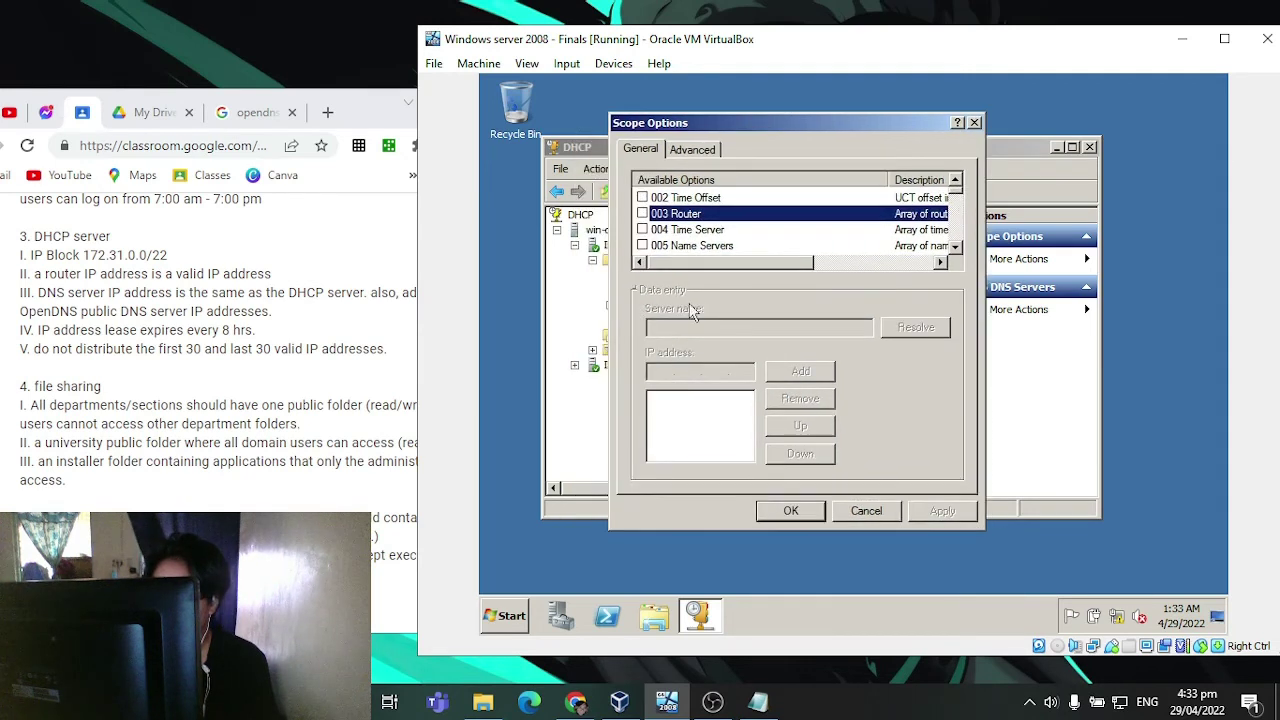
click(643, 214)
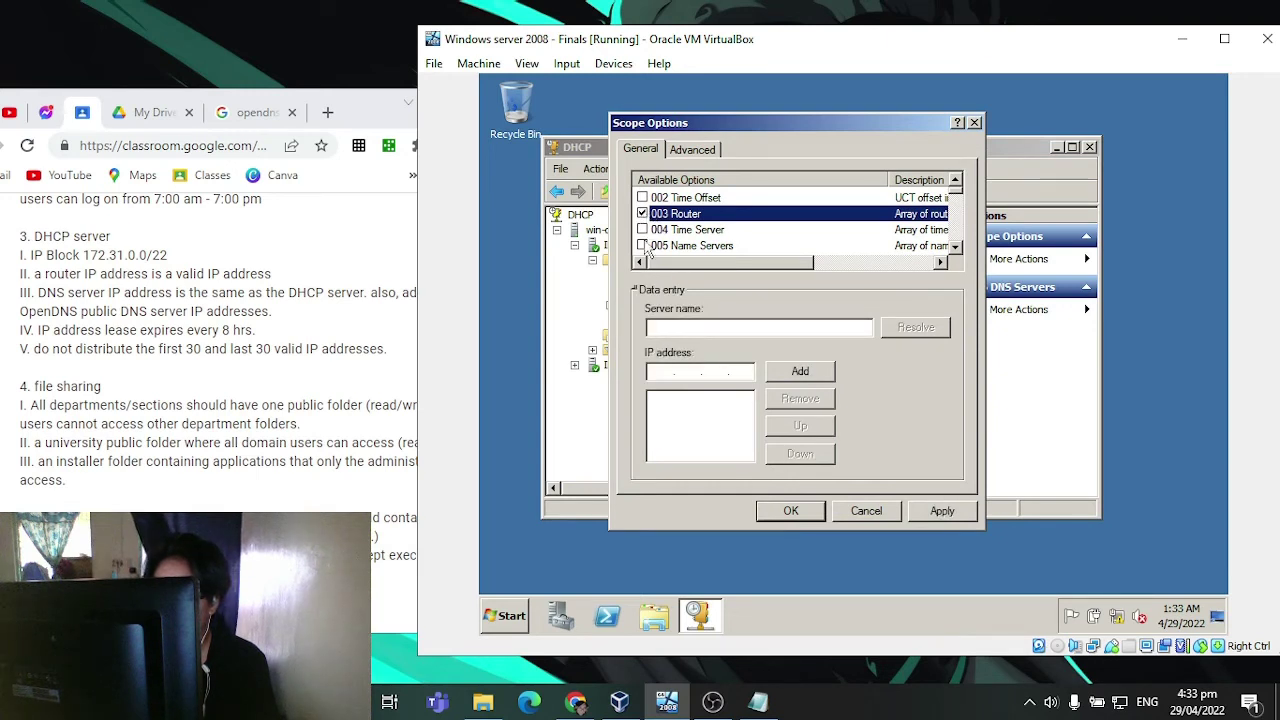
click(660, 375)
text(192 . )
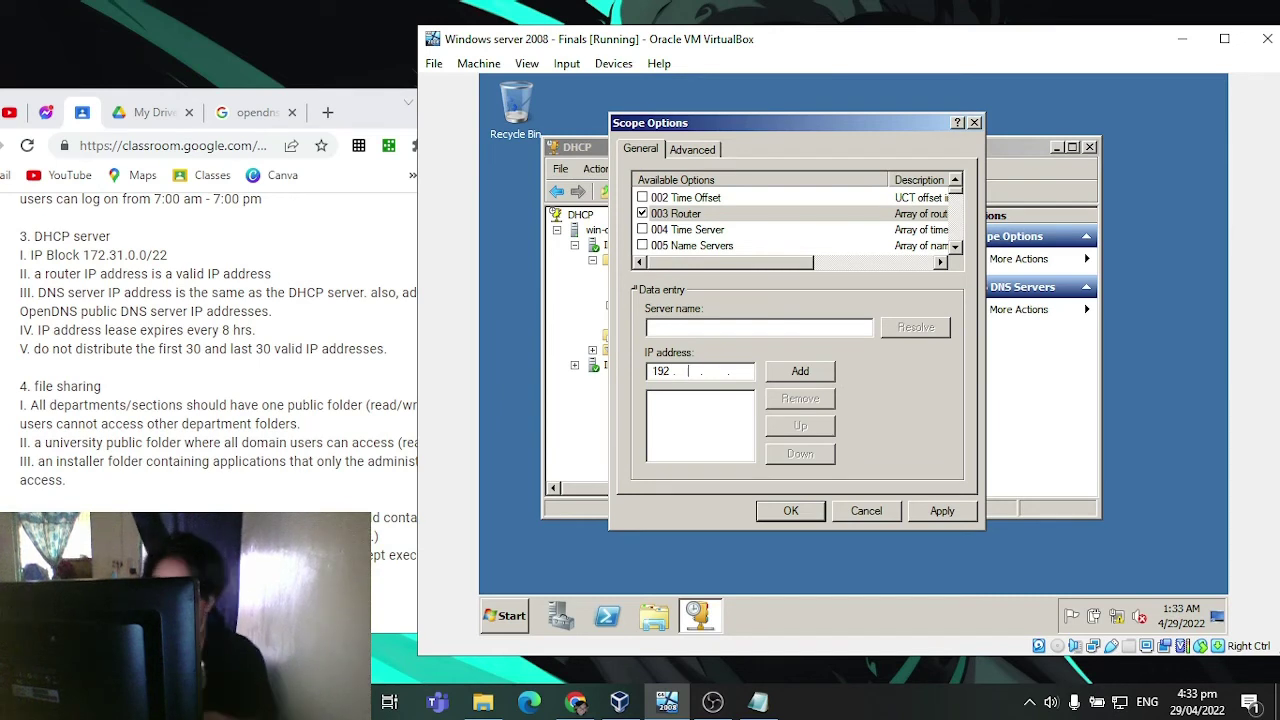
text(168 . )
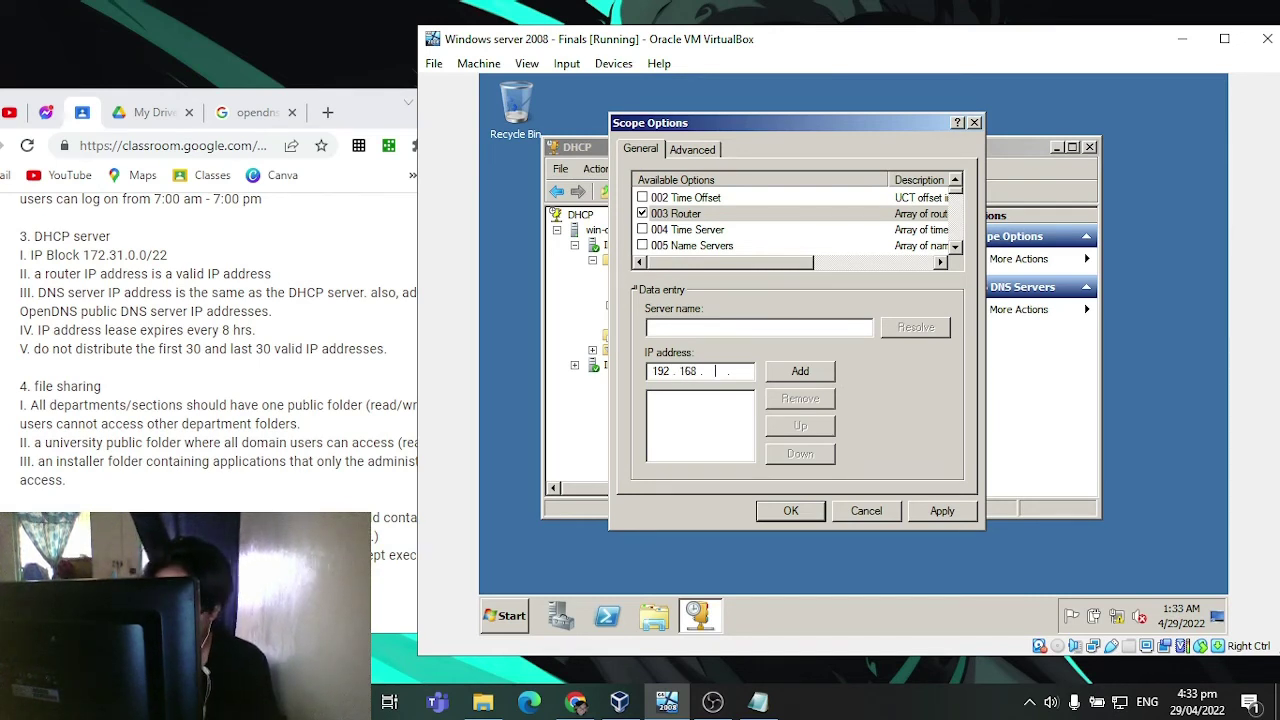
text(0 .)
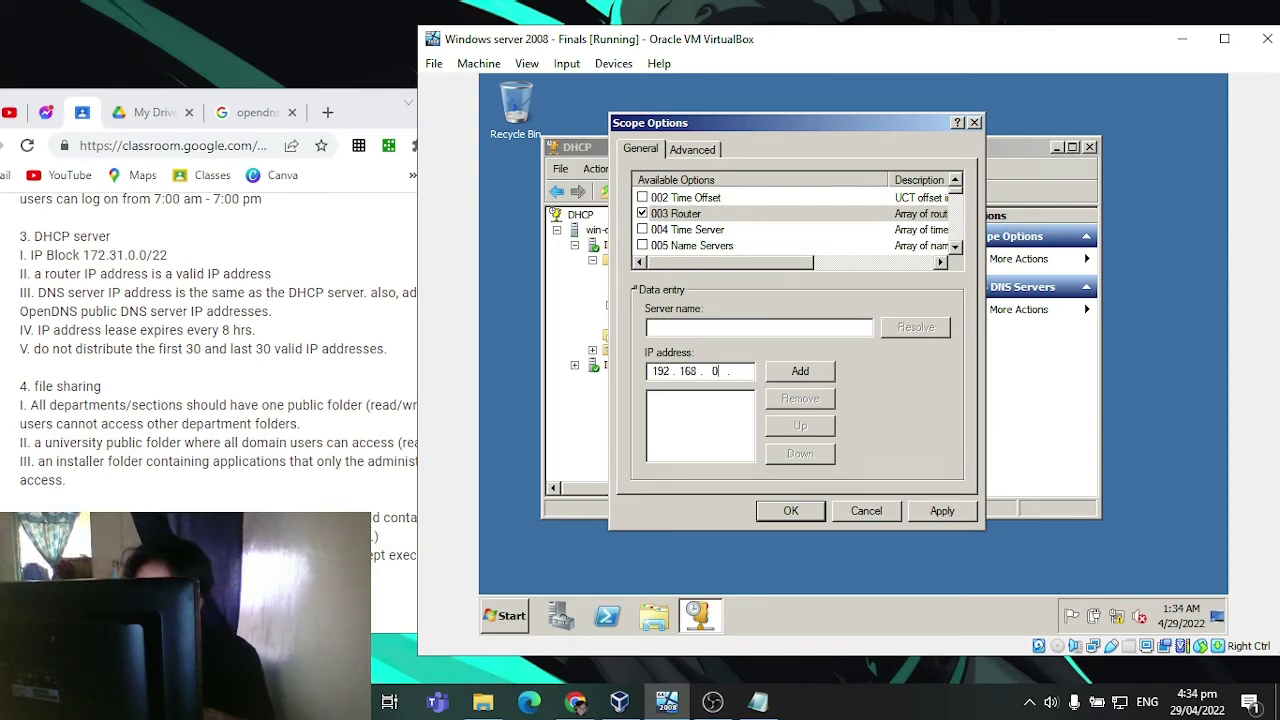
key(Escape)
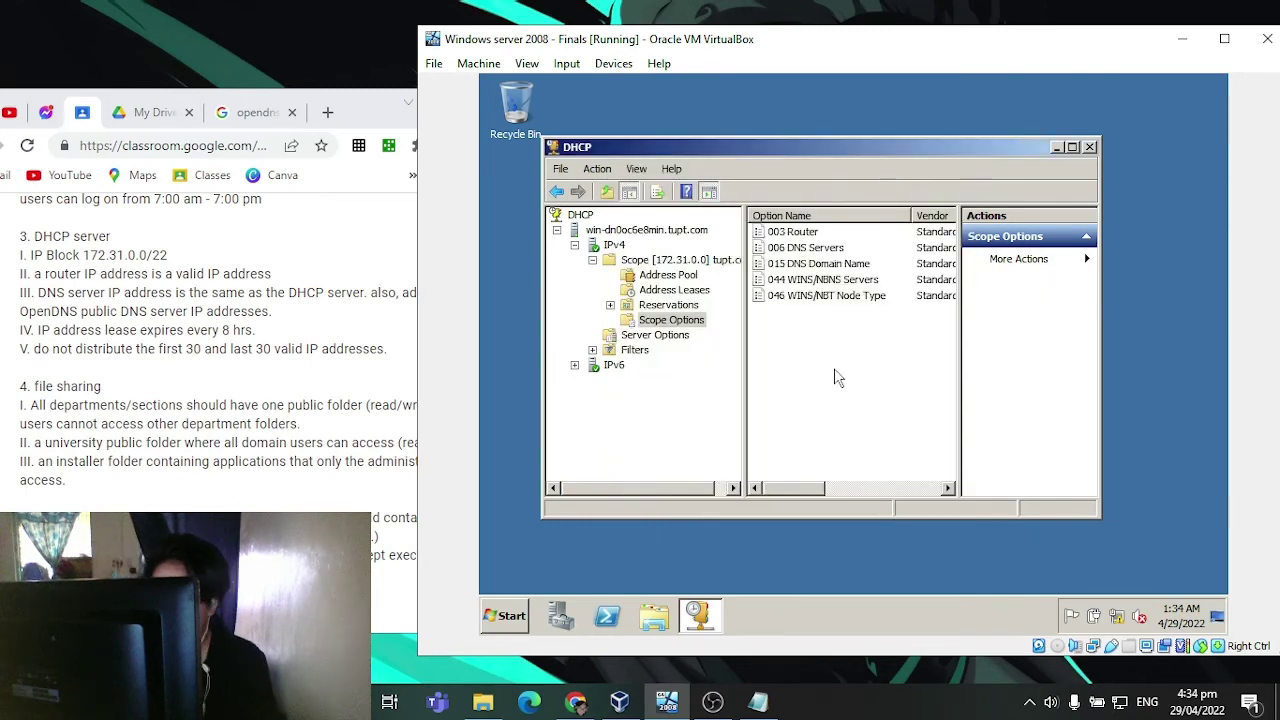
Step: Reopen the scope's 003 Router option and add 192.168.0.1 to its IP addresses
double_click(812, 232)
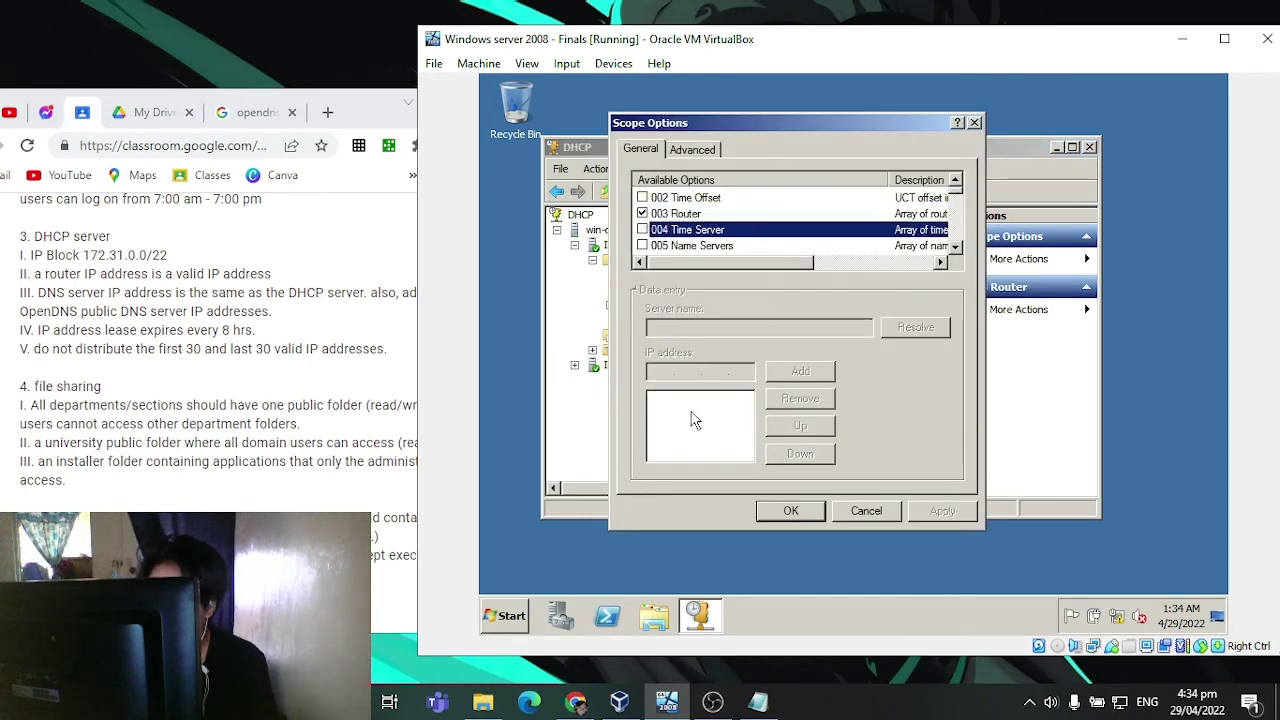
click(670, 214)
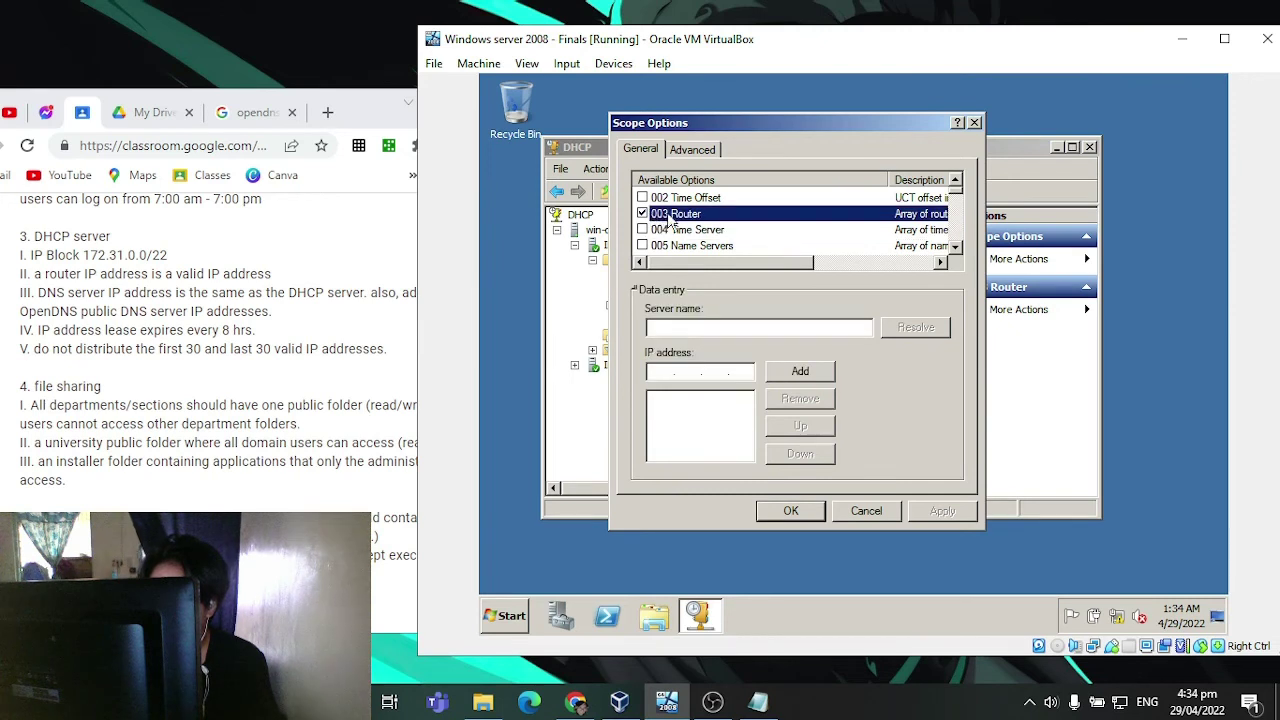
click(657, 370)
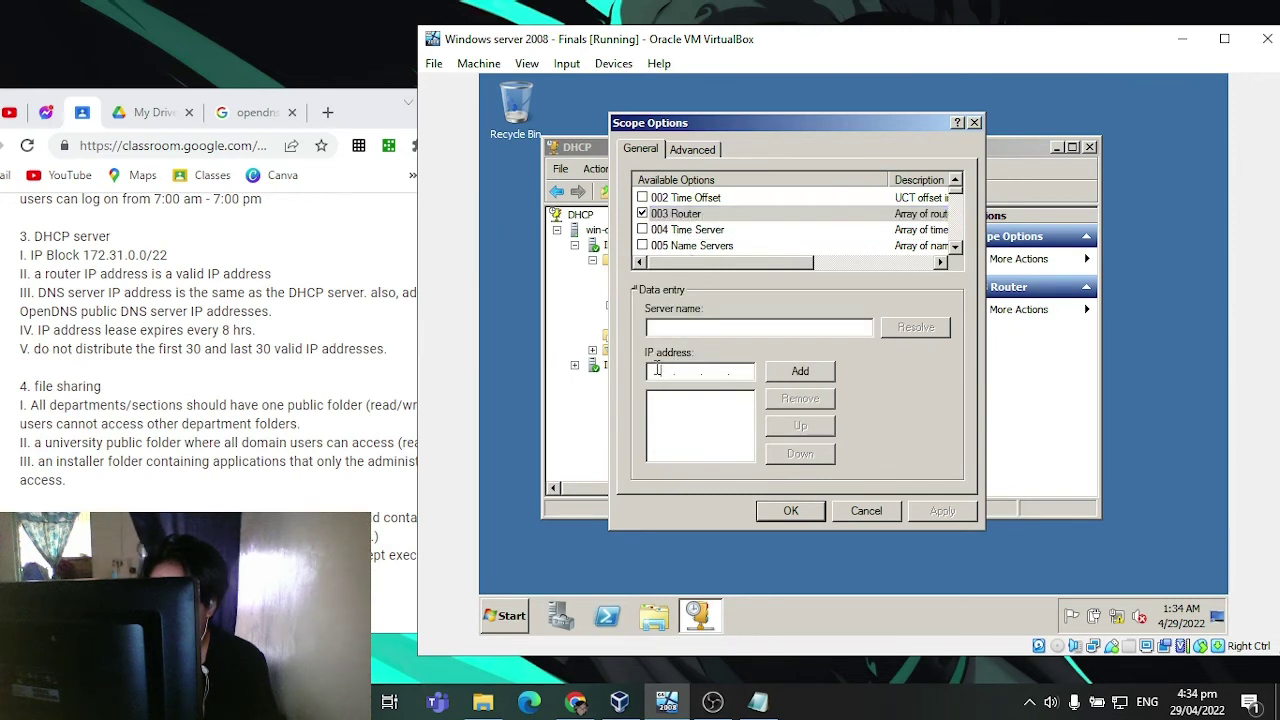
text(192 . 1 . .)
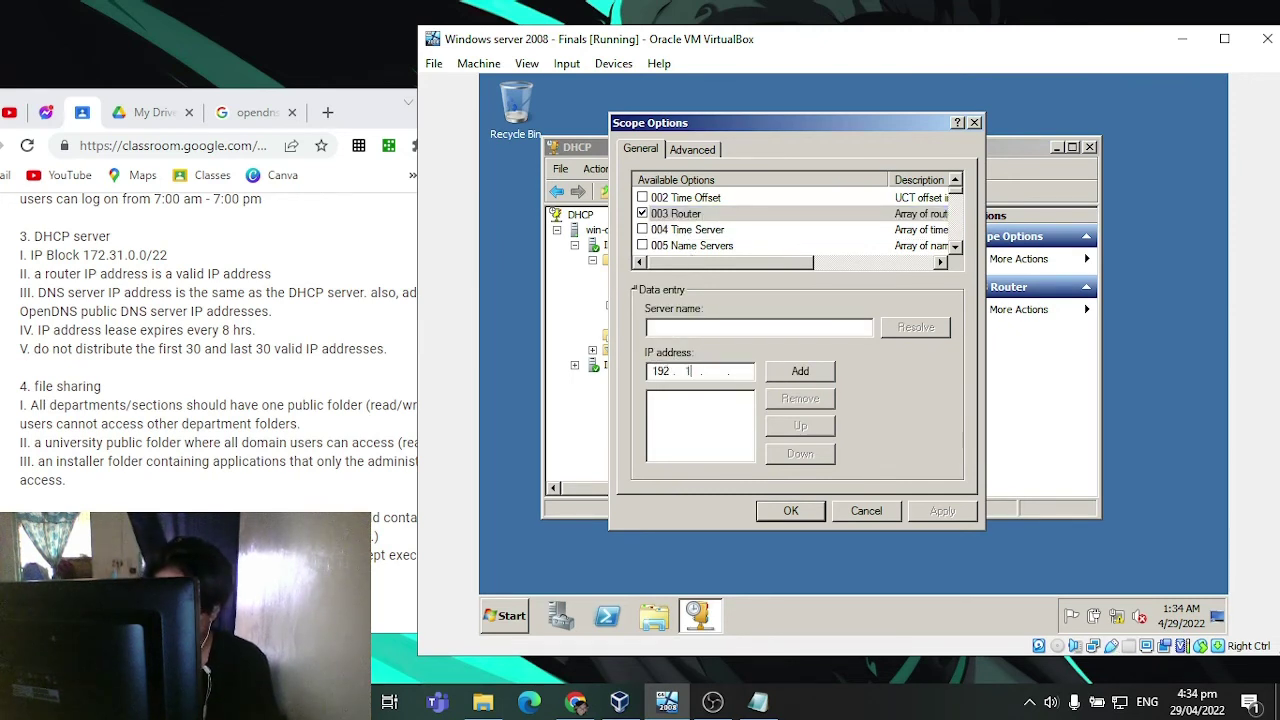
text(21683)
key(BackSpace)
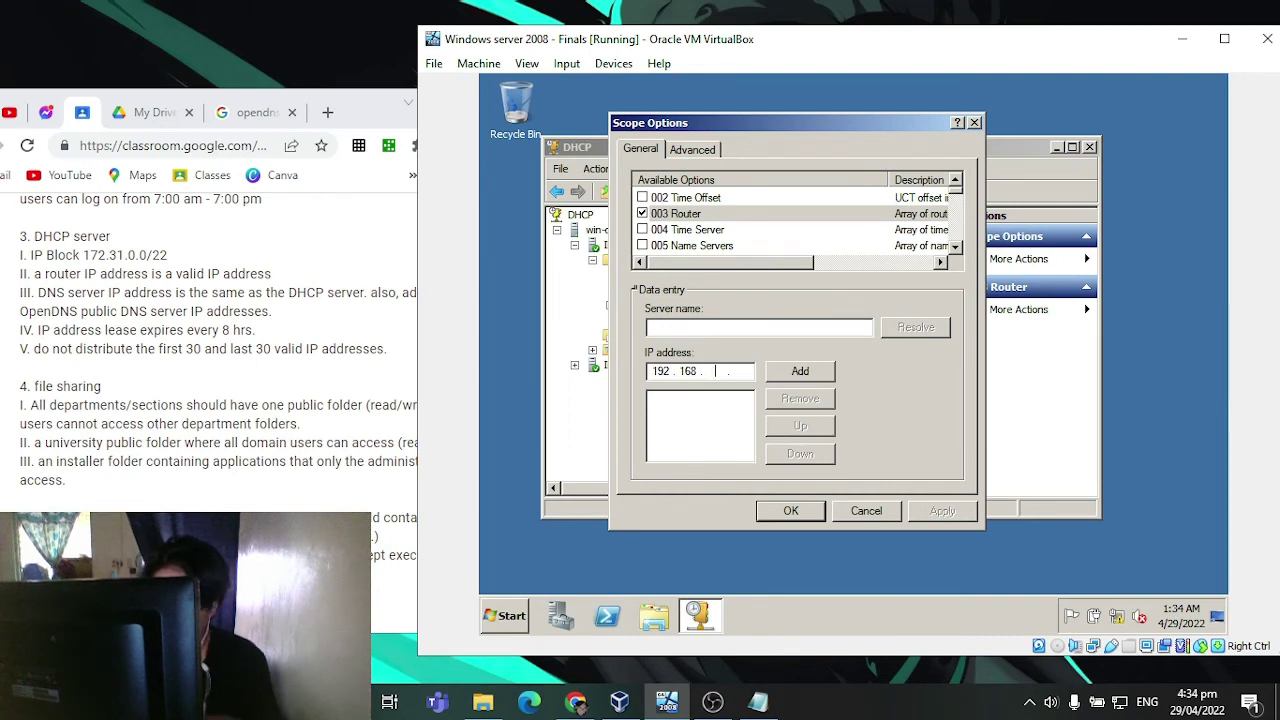
text(0.3)
key(BackSpace)
text(1)
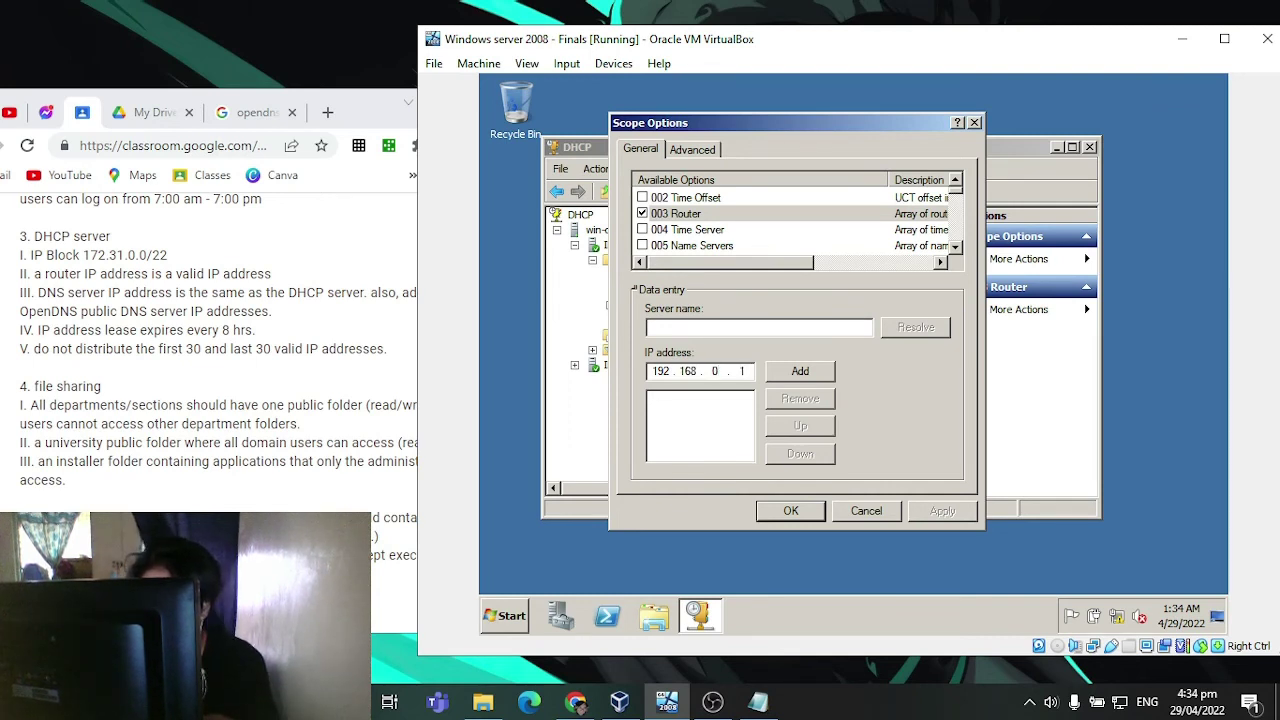
click(810, 378)
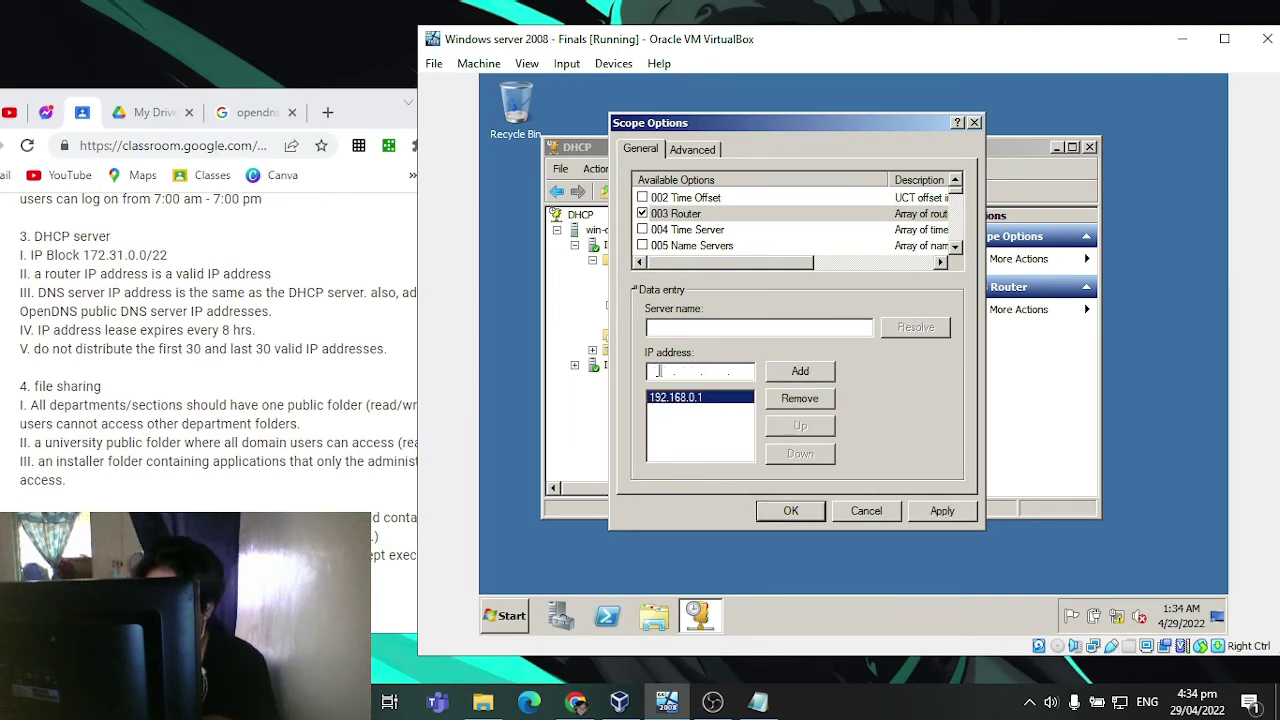
Step: Add 127.0.0.1 and 8.8.8.8 to the 003 Router address list
text(127.0.0.1)
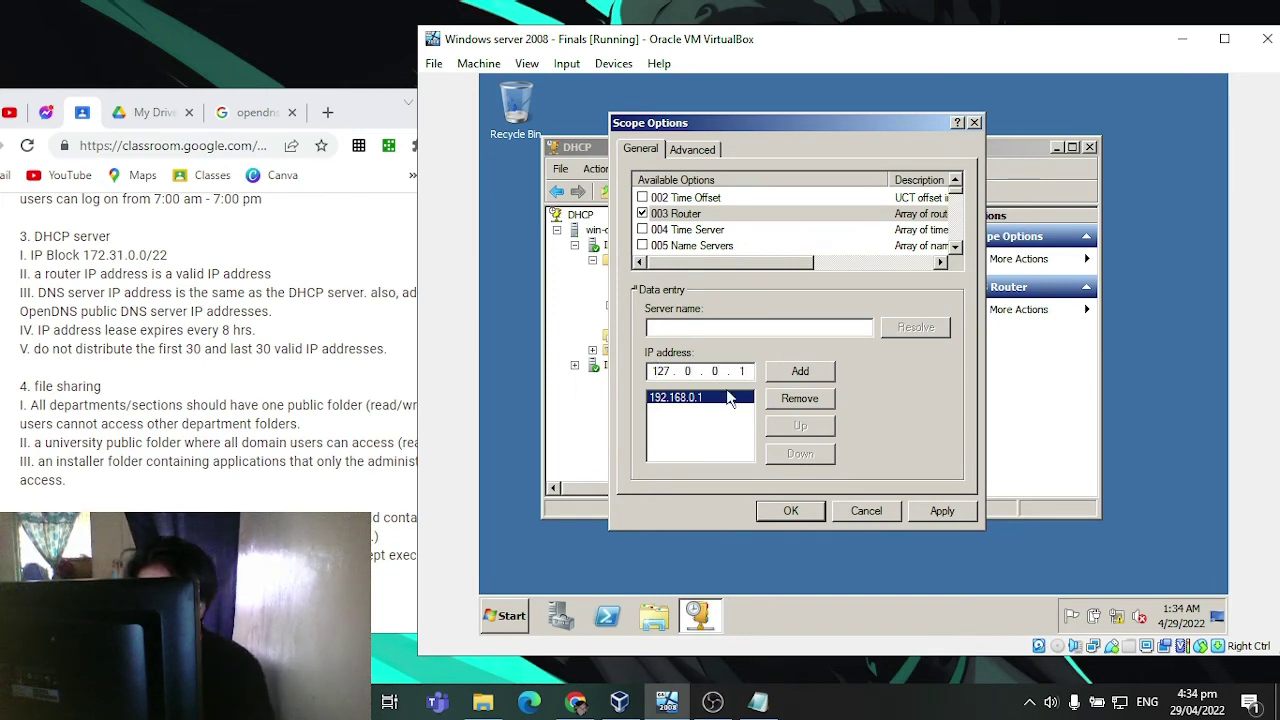
click(797, 376)
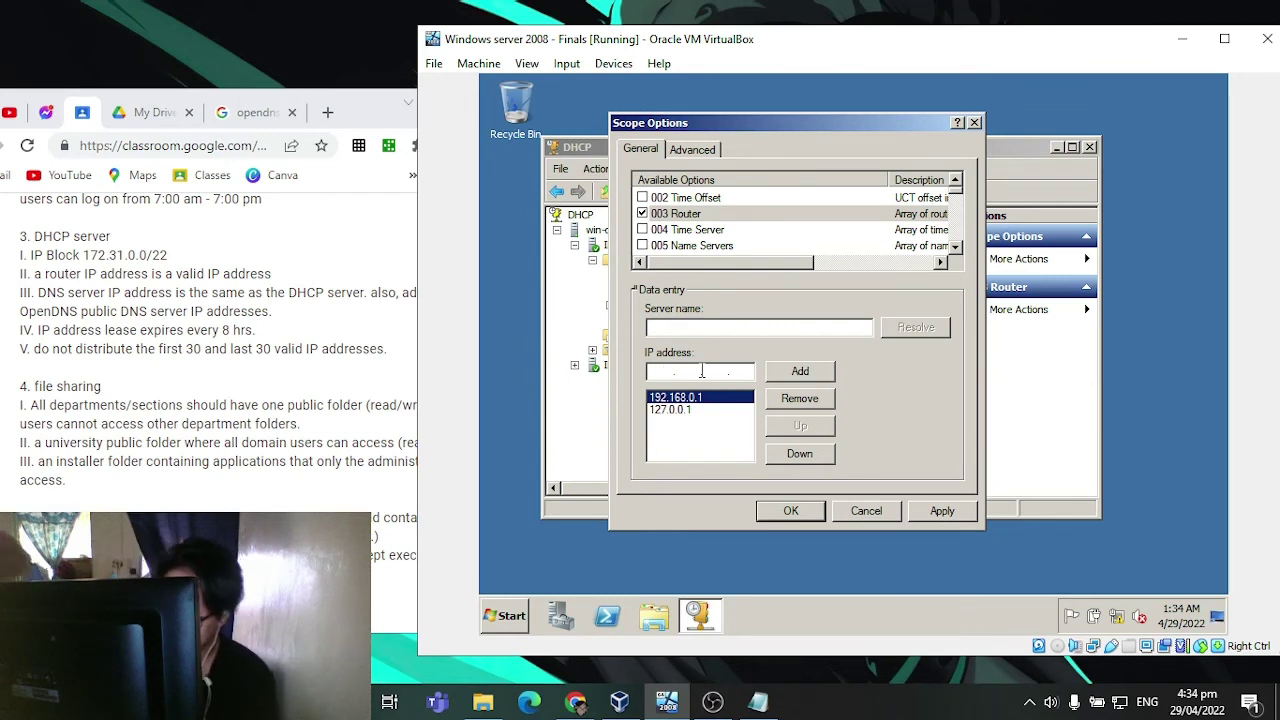
text(8.8)
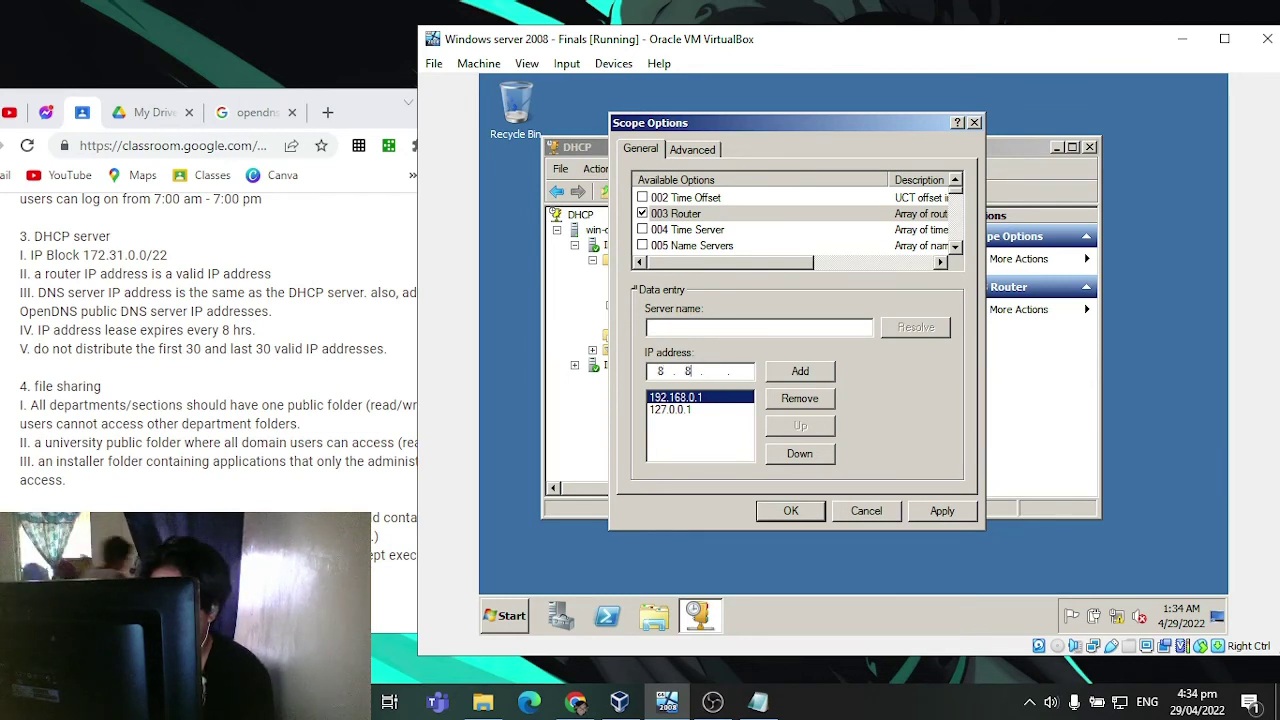
text(.8.8)
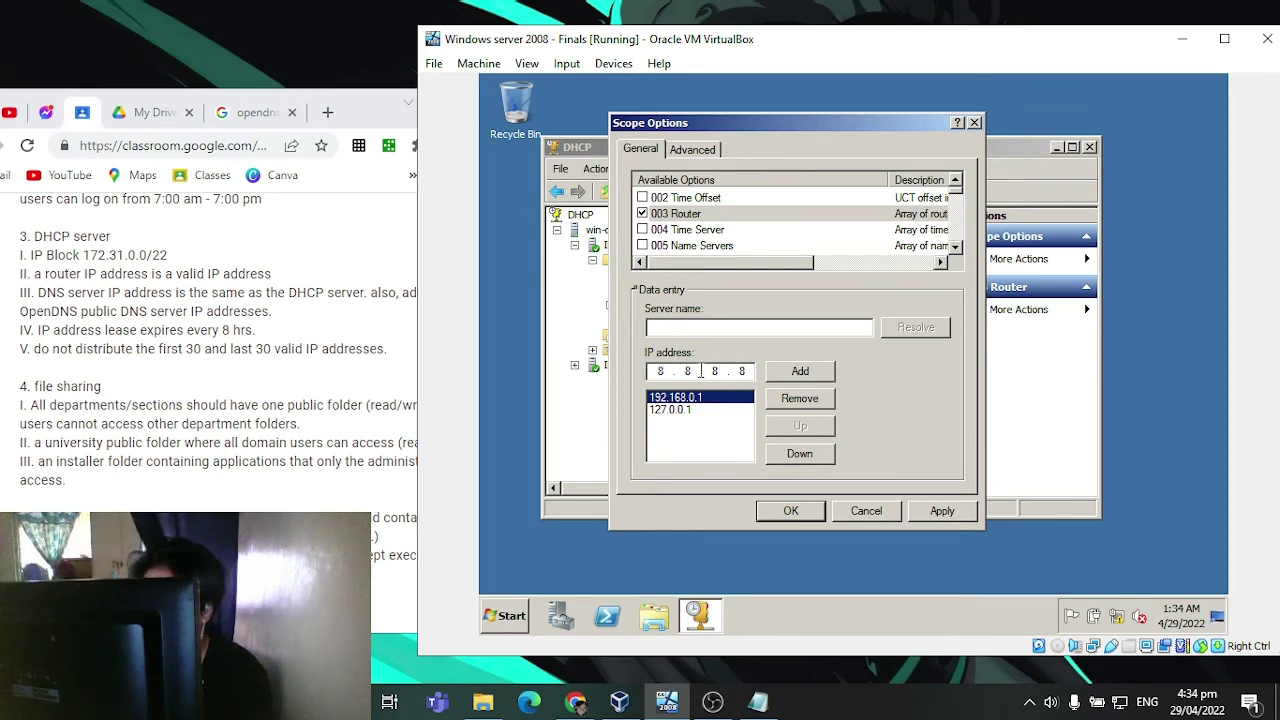
click(800, 371)
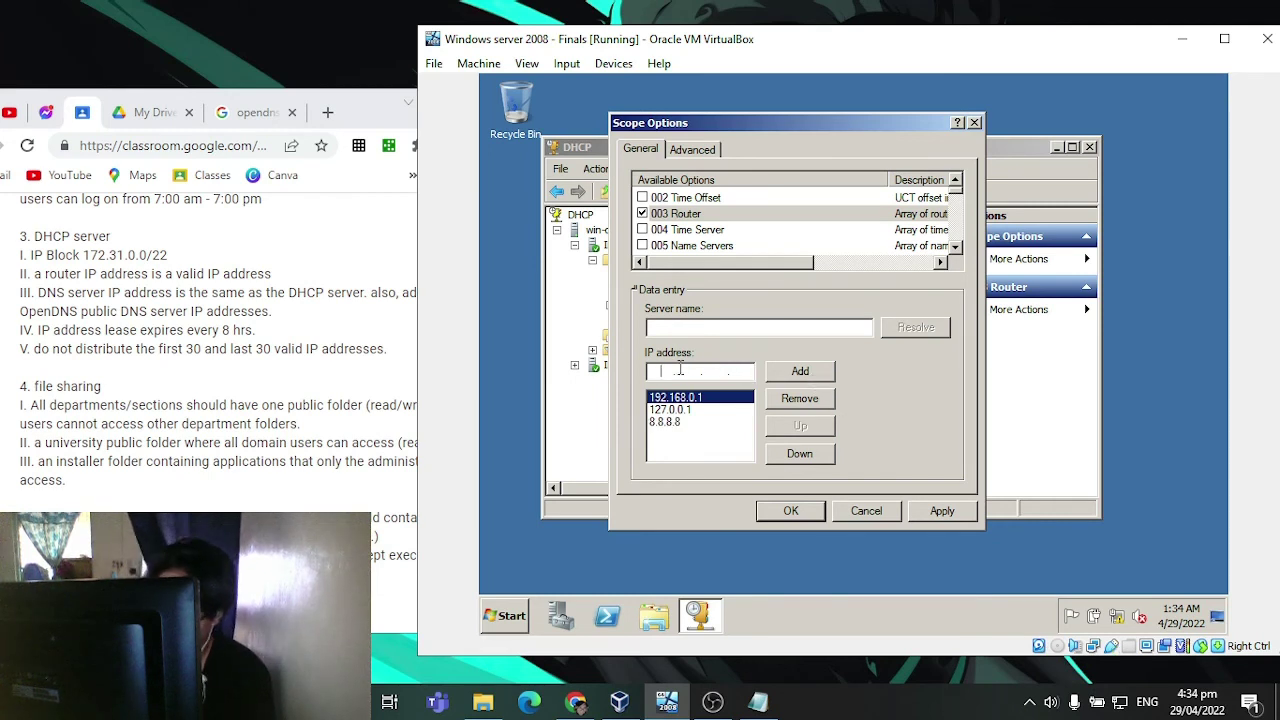
Step: Add 8.8.4.4 and 208.67.222.222 to the 003 Router address list
click(688, 371)
text(8.8.4.4)
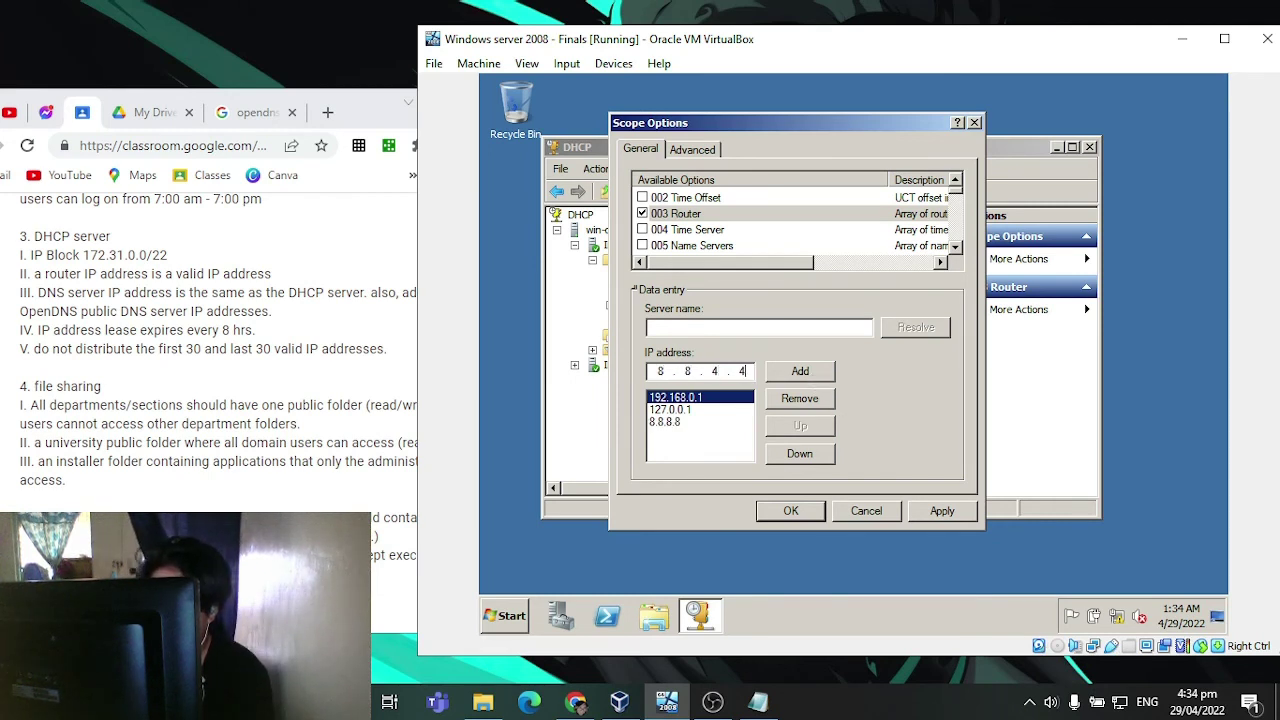
click(800, 371)
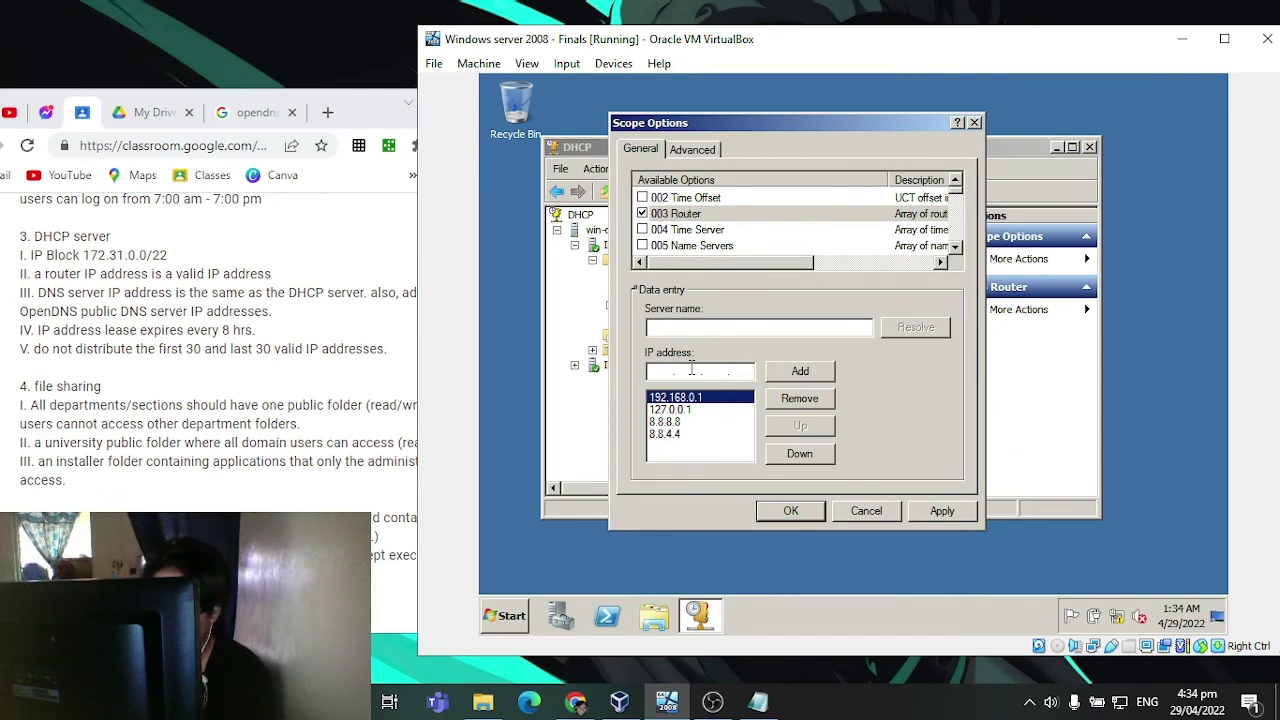
text(20)
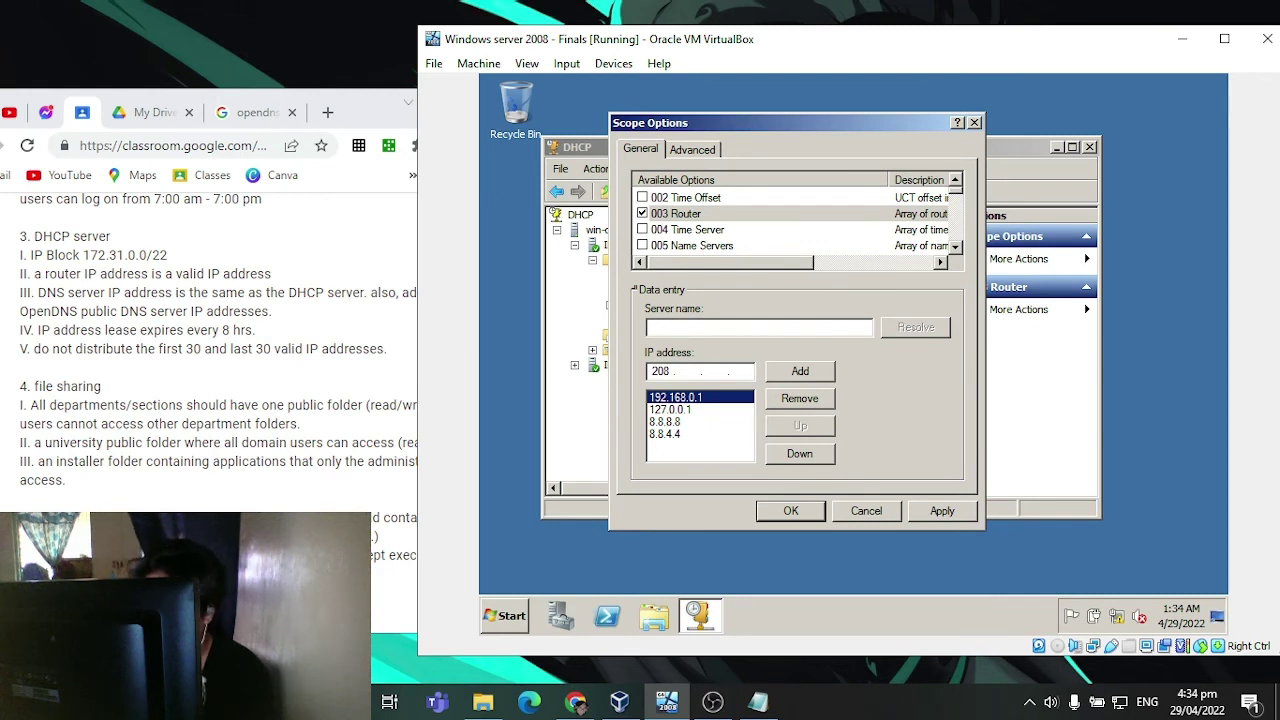
text(8.67.)
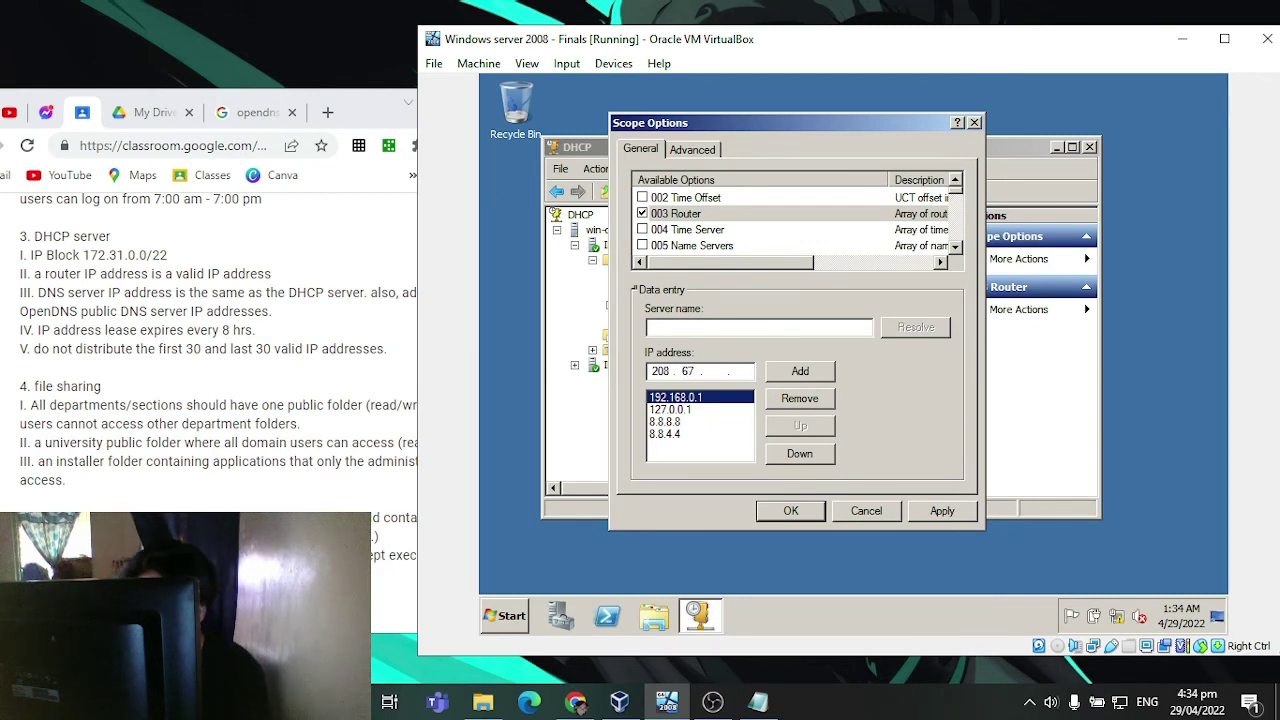
text(222.222)
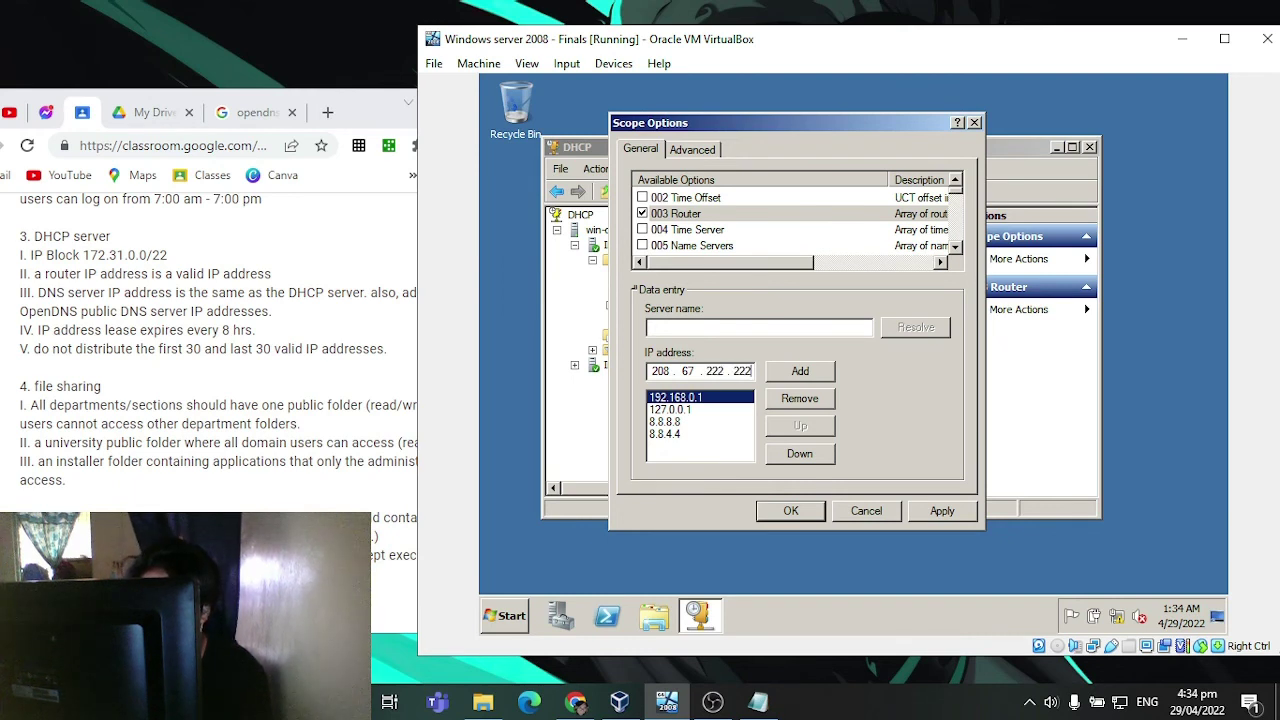
click(786, 376)
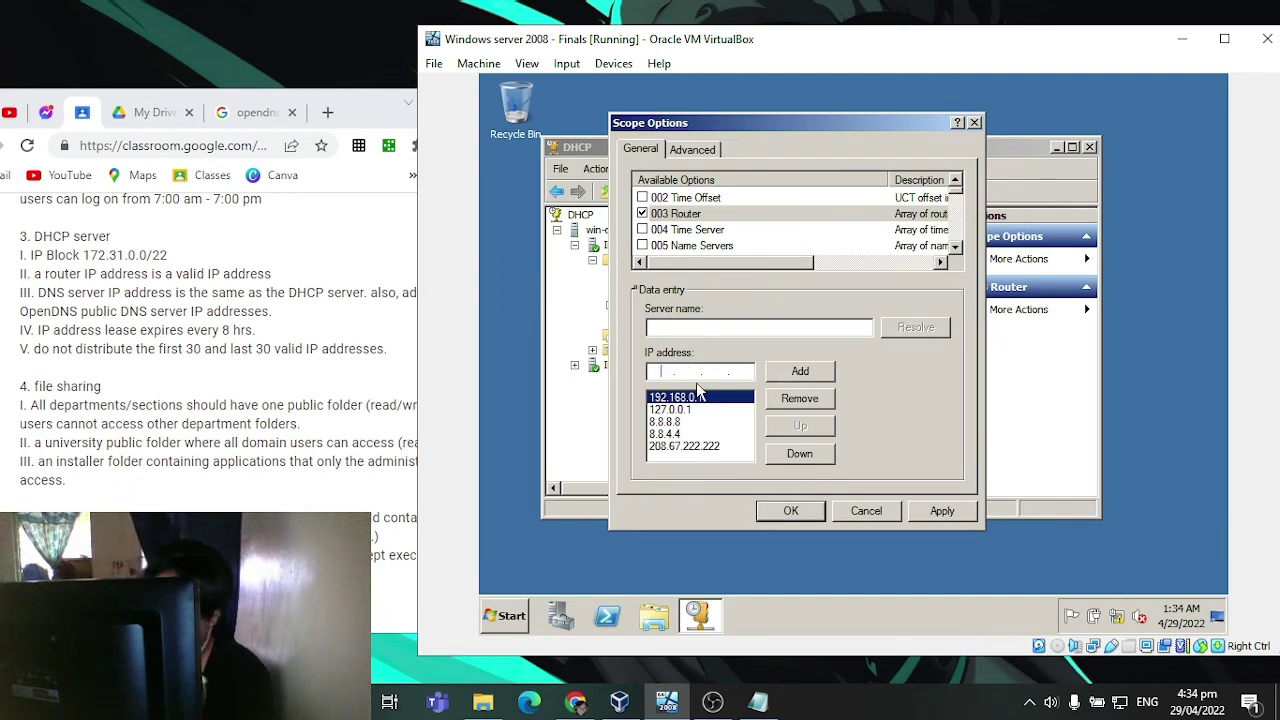
Step: Add 208.67.220.220 to the 003 Router address list, then apply the changes and close the scope options
text(208 . . .)
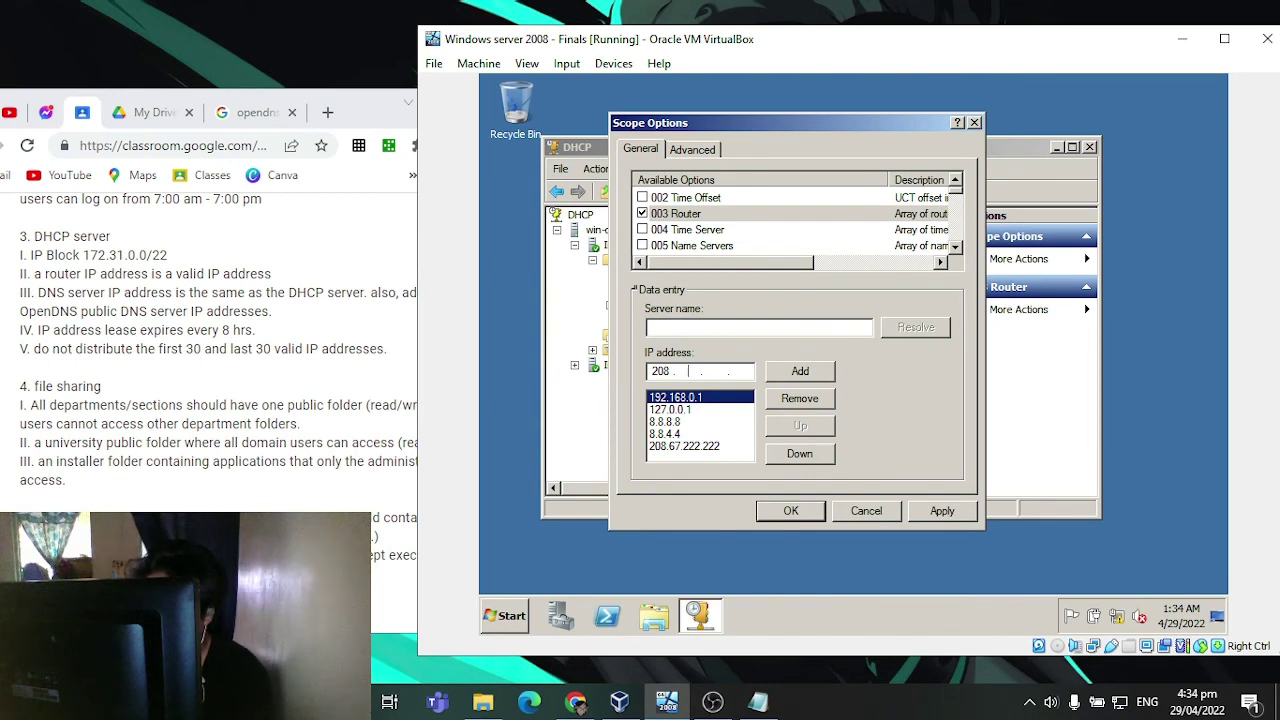
text(67.)
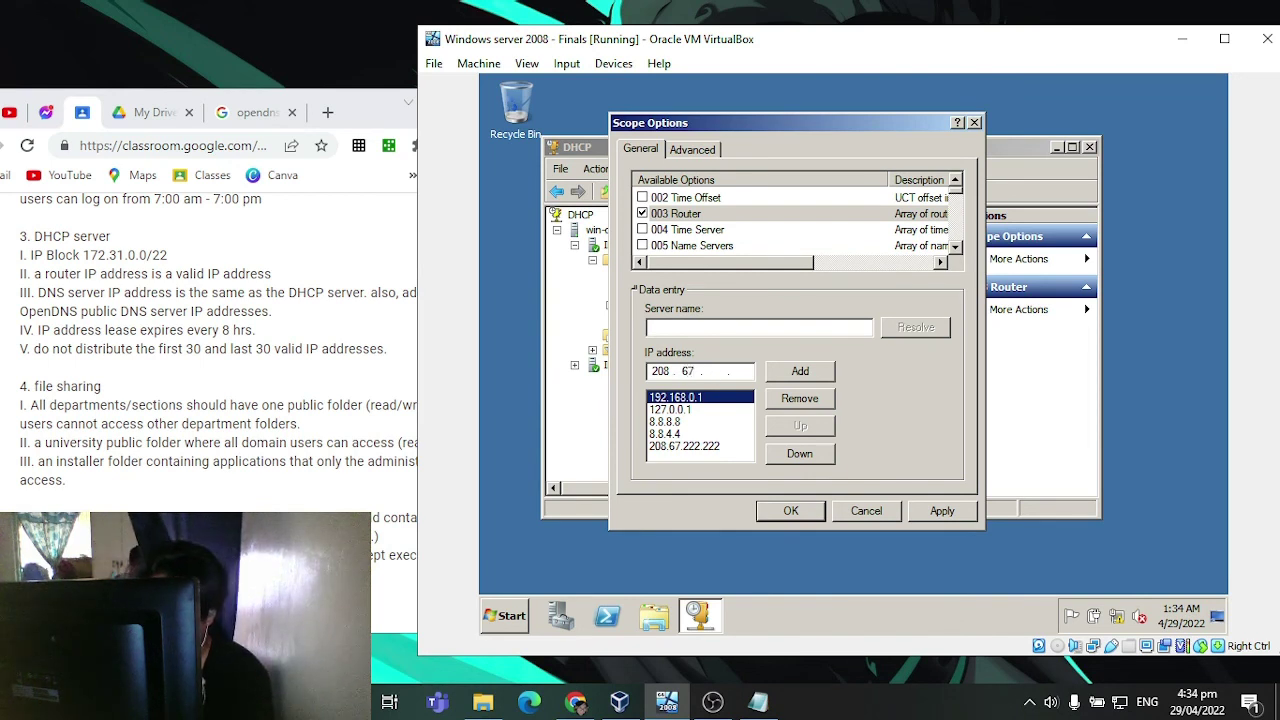
text(2)
text(20 )
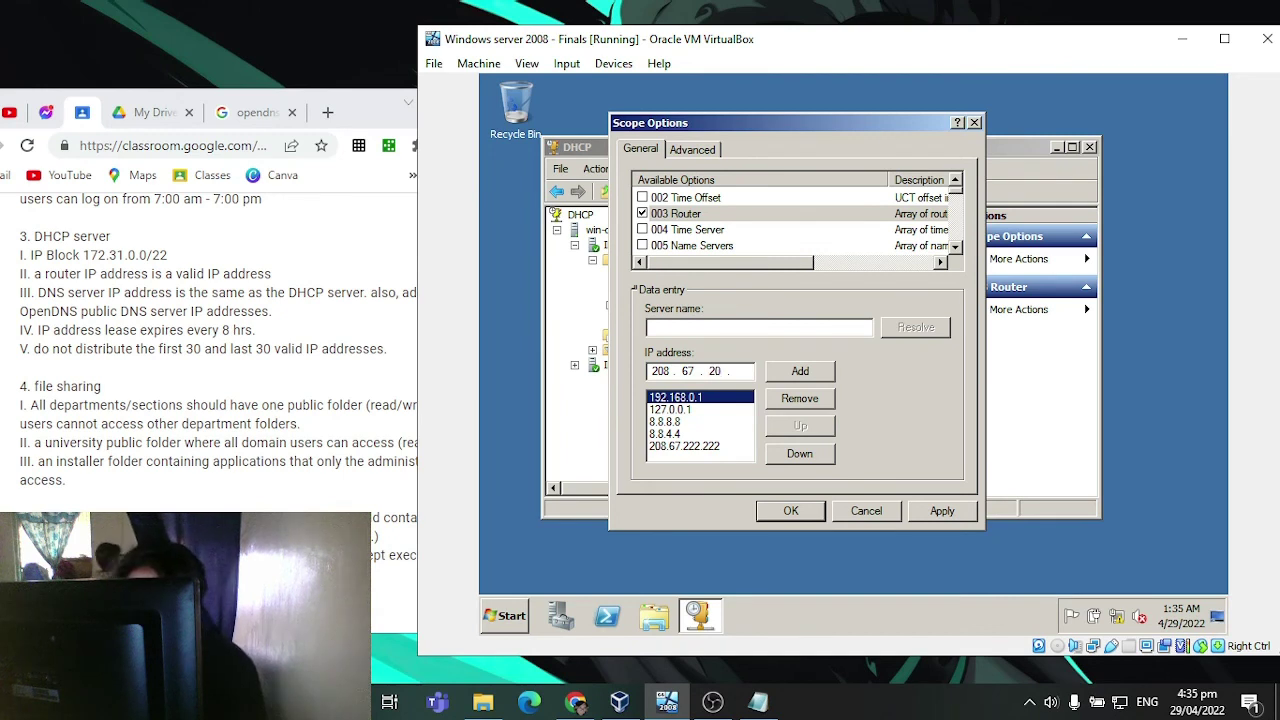
text(2)
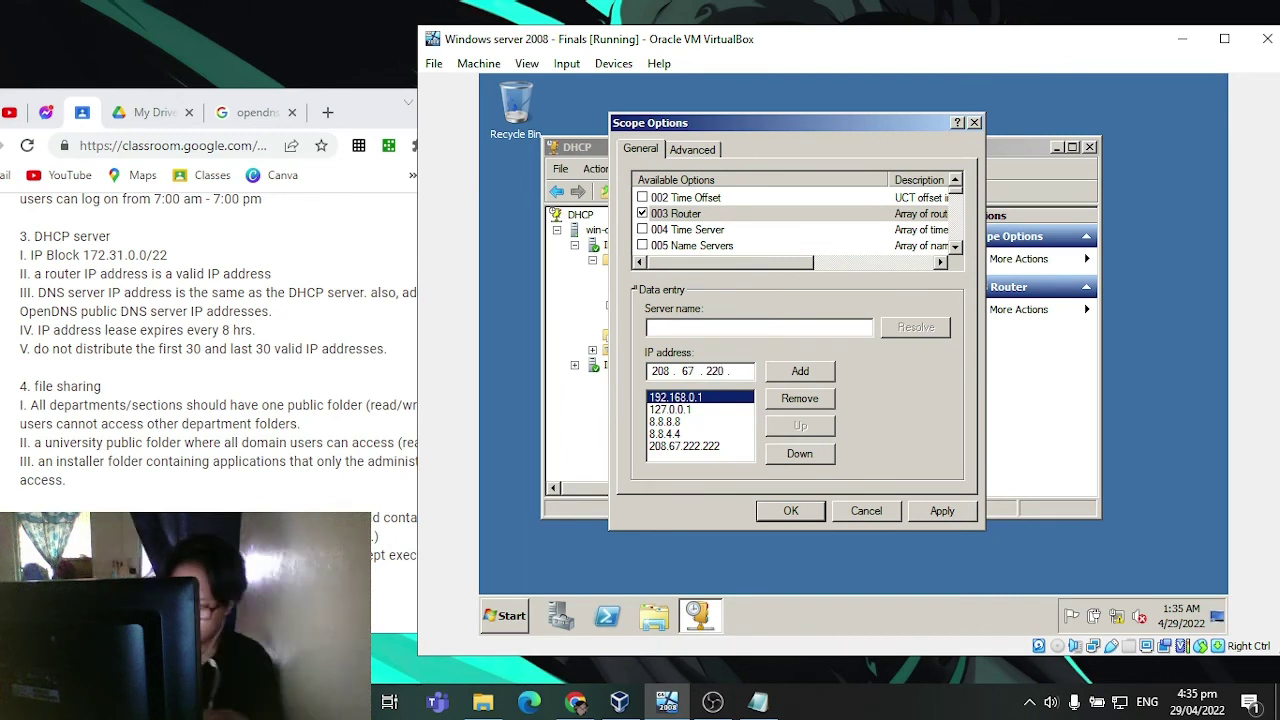
text(220)
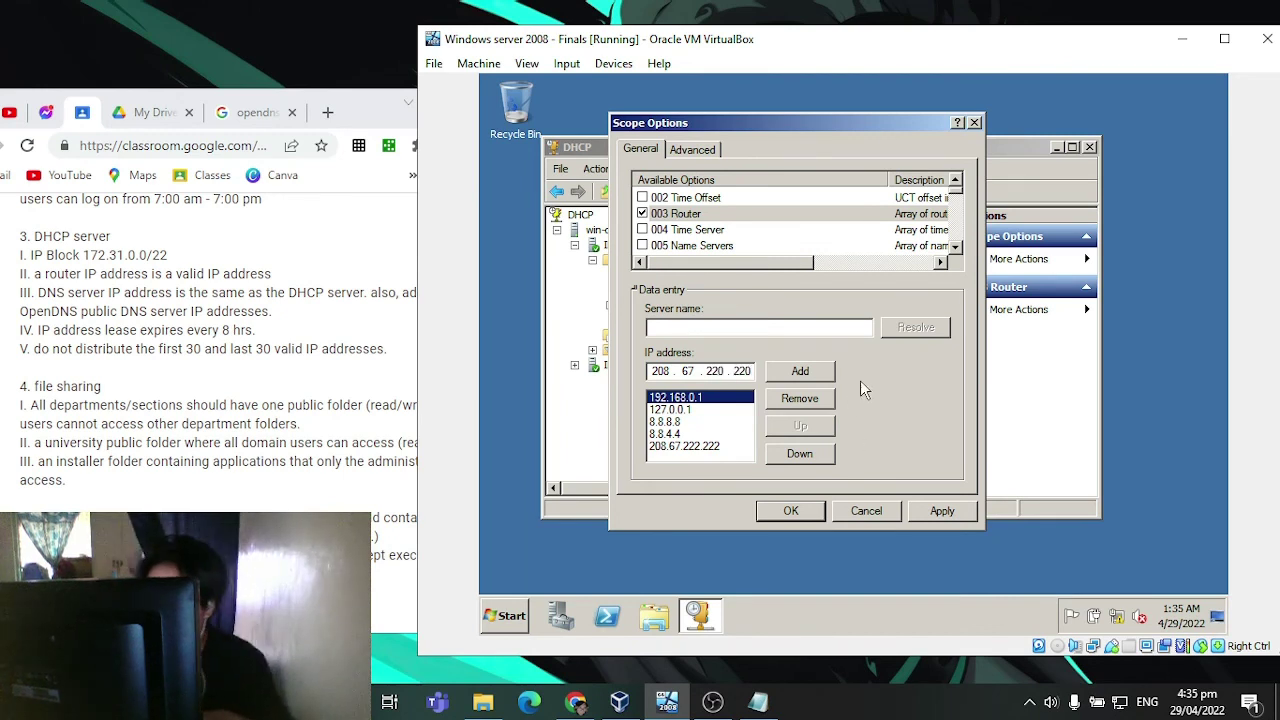
click(800, 371)
click(942, 511)
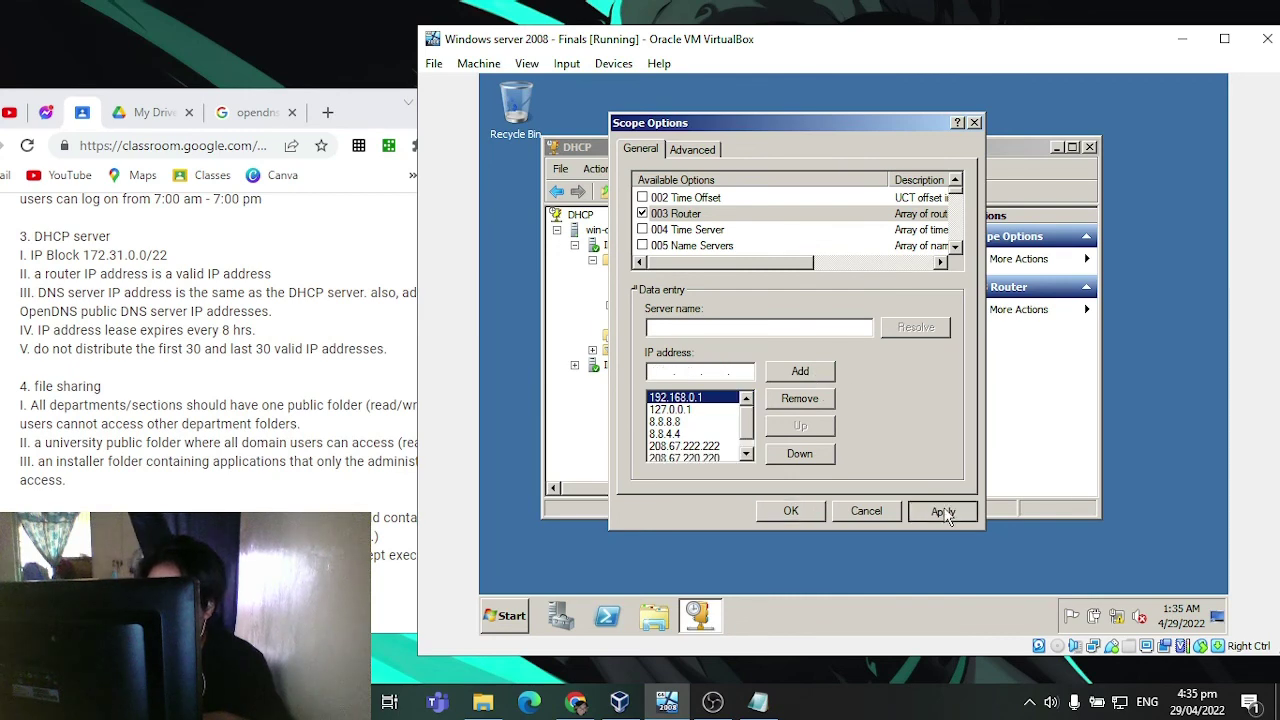
click(783, 518)
Step: Check the addresses listed for the 006 DNS Servers and 044 WINS/NBNS Servers scope options, cancelling each without changes
double_click(784, 243)
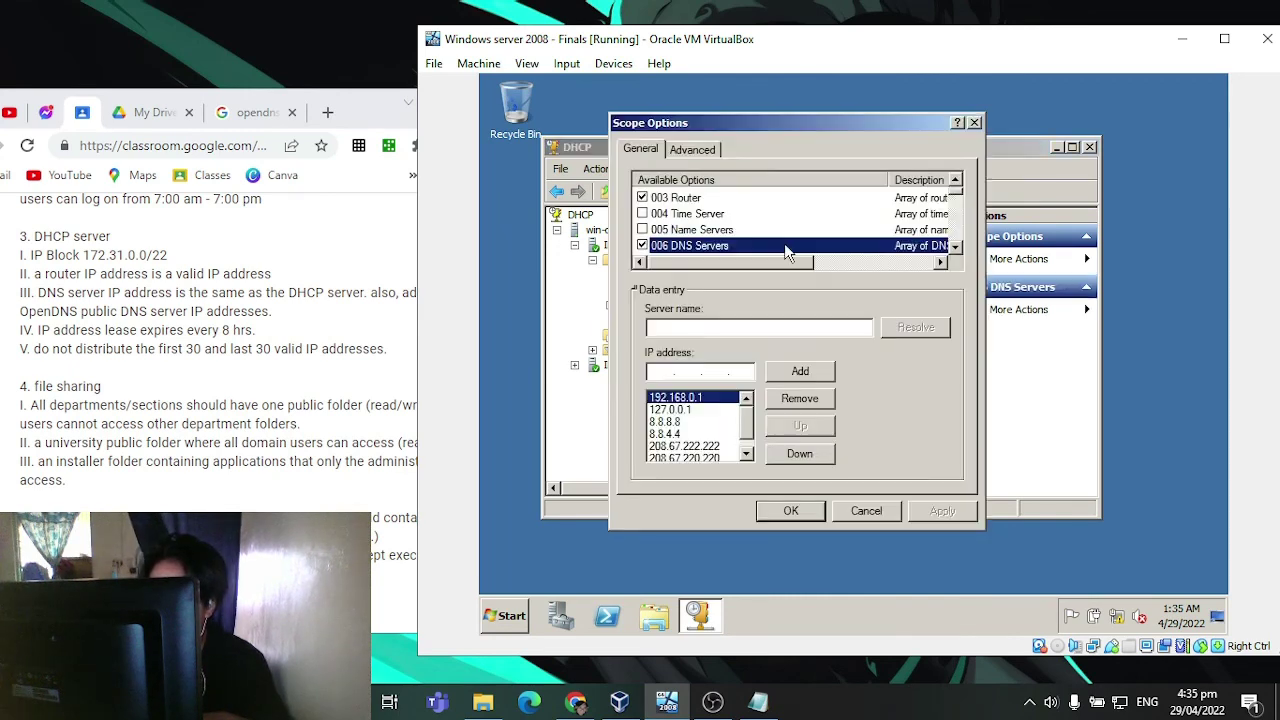
scroll(719, 435, down, 2)
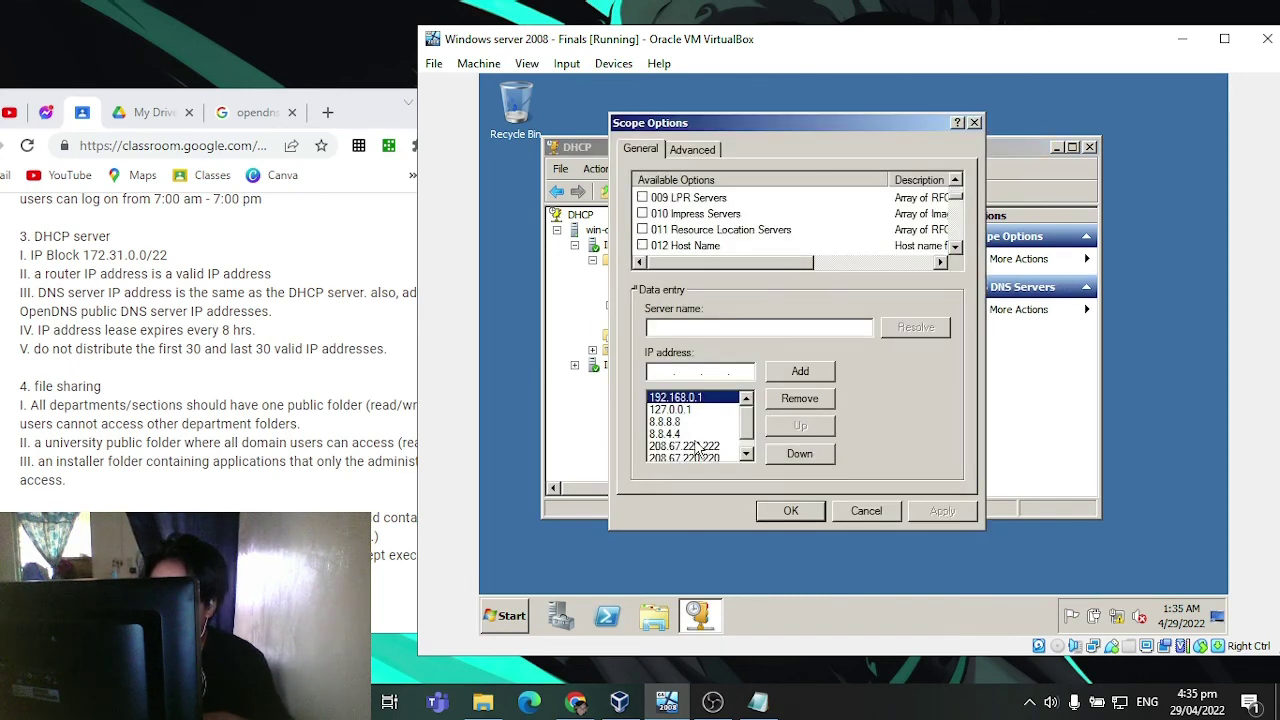
click(866, 511)
double_click(843, 282)
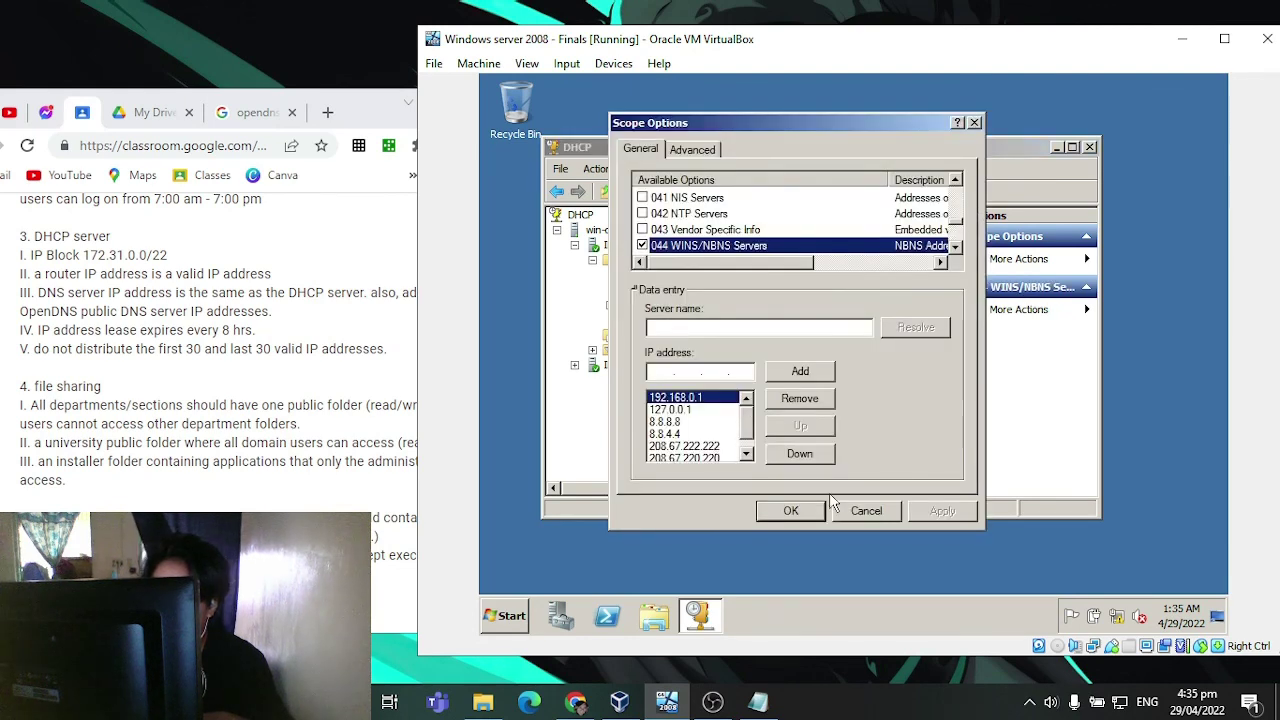
click(859, 509)
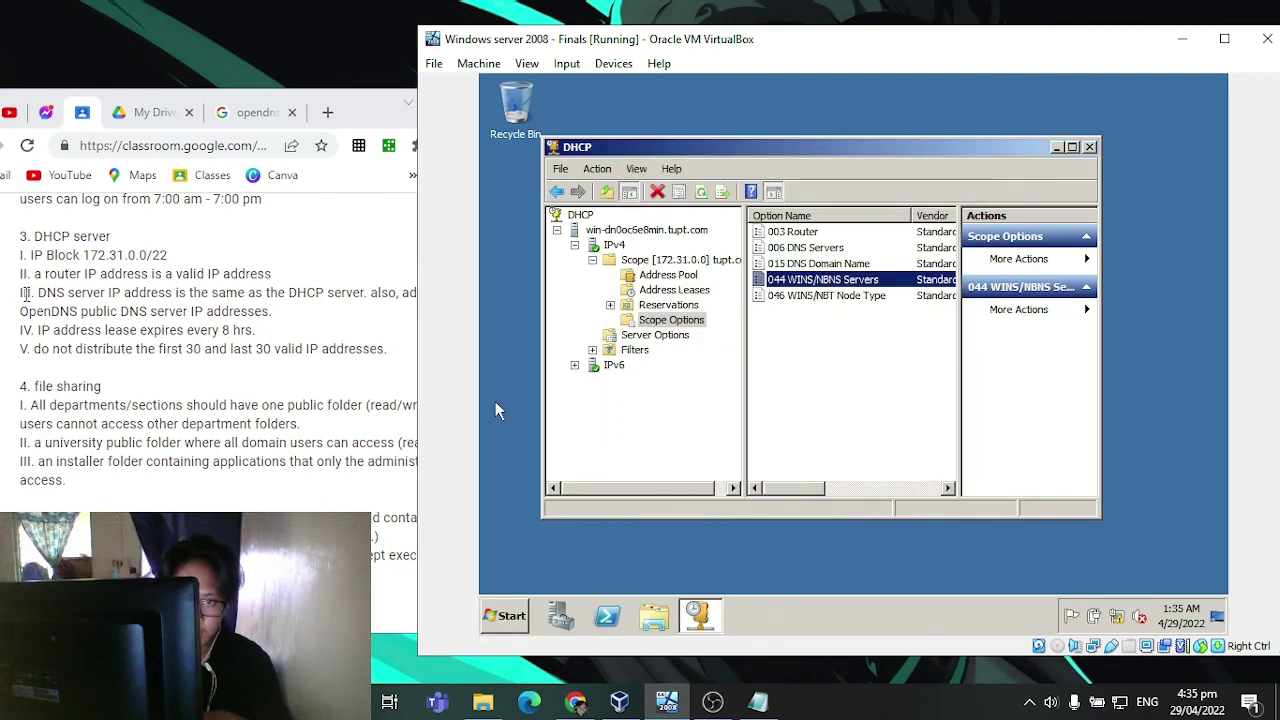
Step: Review the assignment's DHCP server requirements I to IV and display the contents of the 172.31.0.0 scope
drag(20, 256, 468, 341)
click(940, 354)
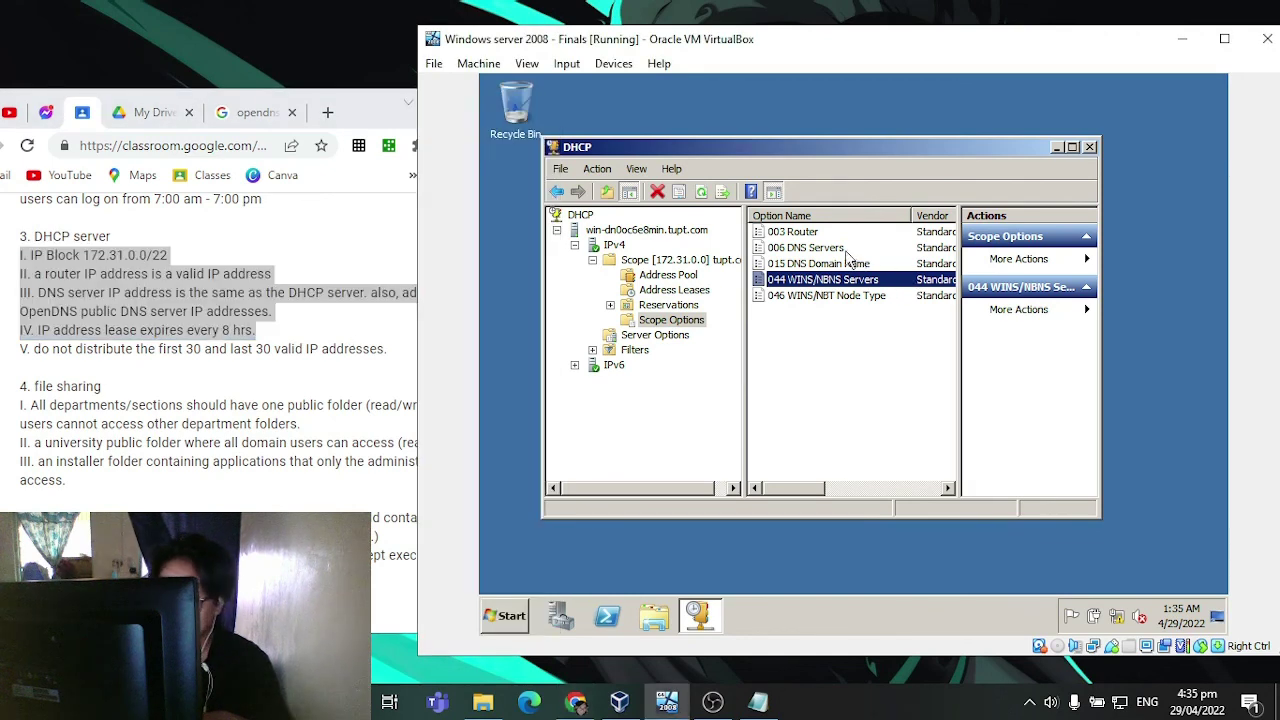
click(666, 305)
click(680, 260)
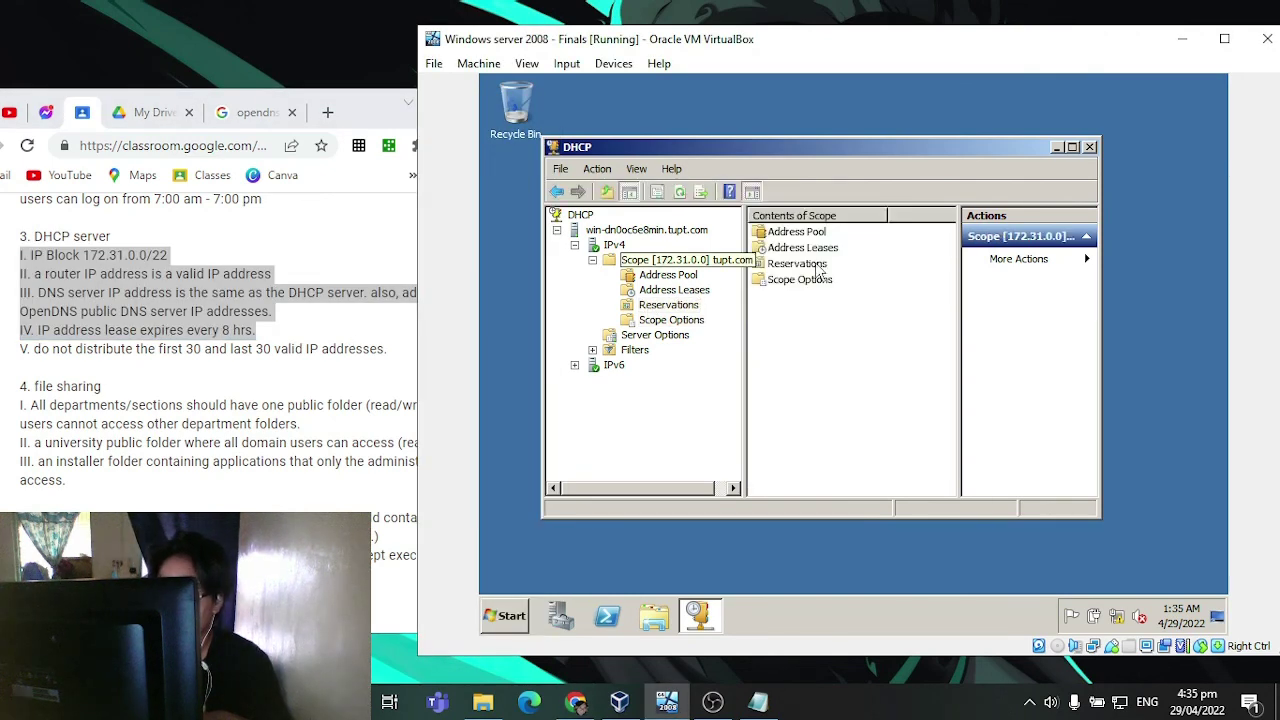